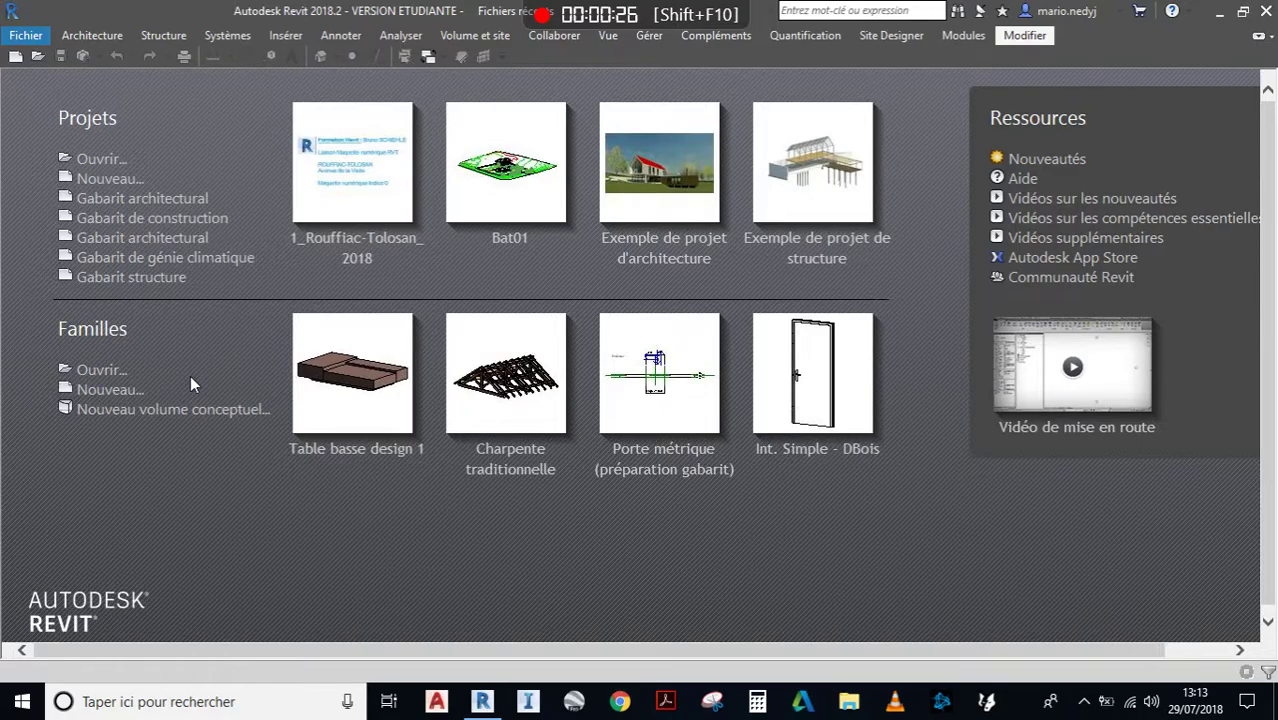
Create a new family from the Mobilier métrique.rft template.
{"action": "left_click", "coordinate": [110, 390]}
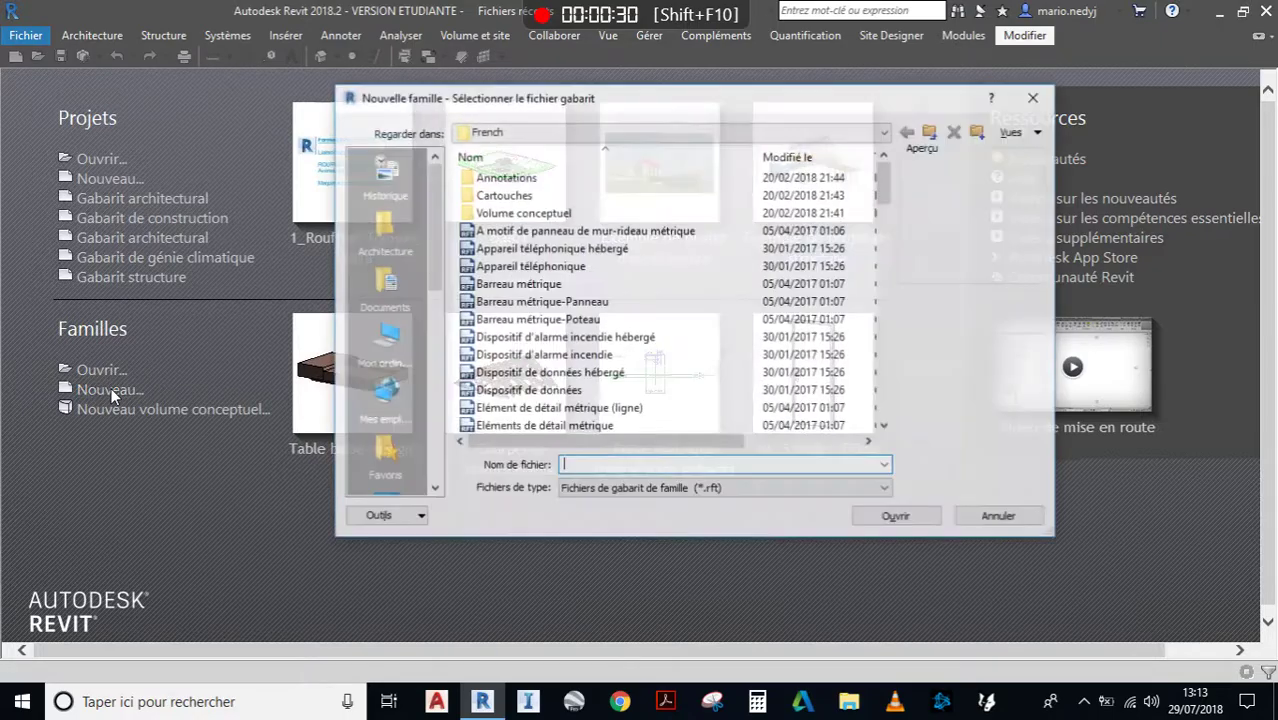
{"action": "type", "text": "m"}
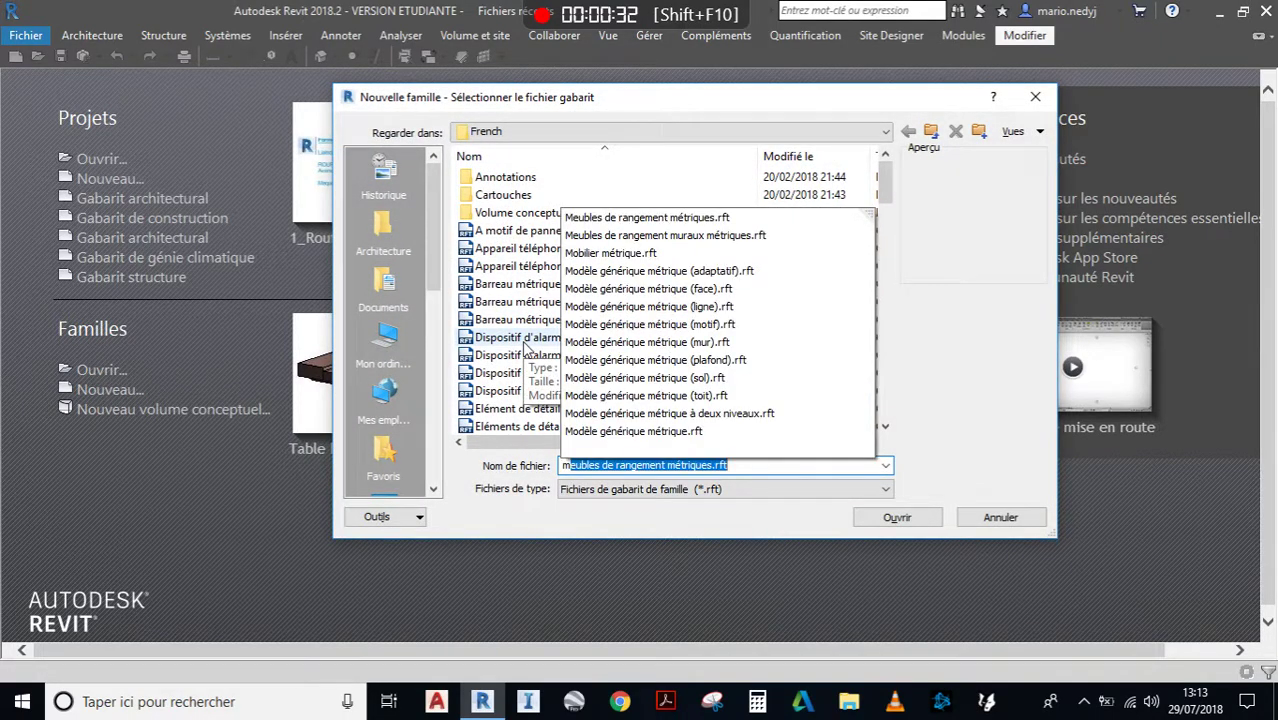
{"action": "left_click", "coordinate": [628, 254]}
{"action": "left_click", "coordinate": [895, 517]}
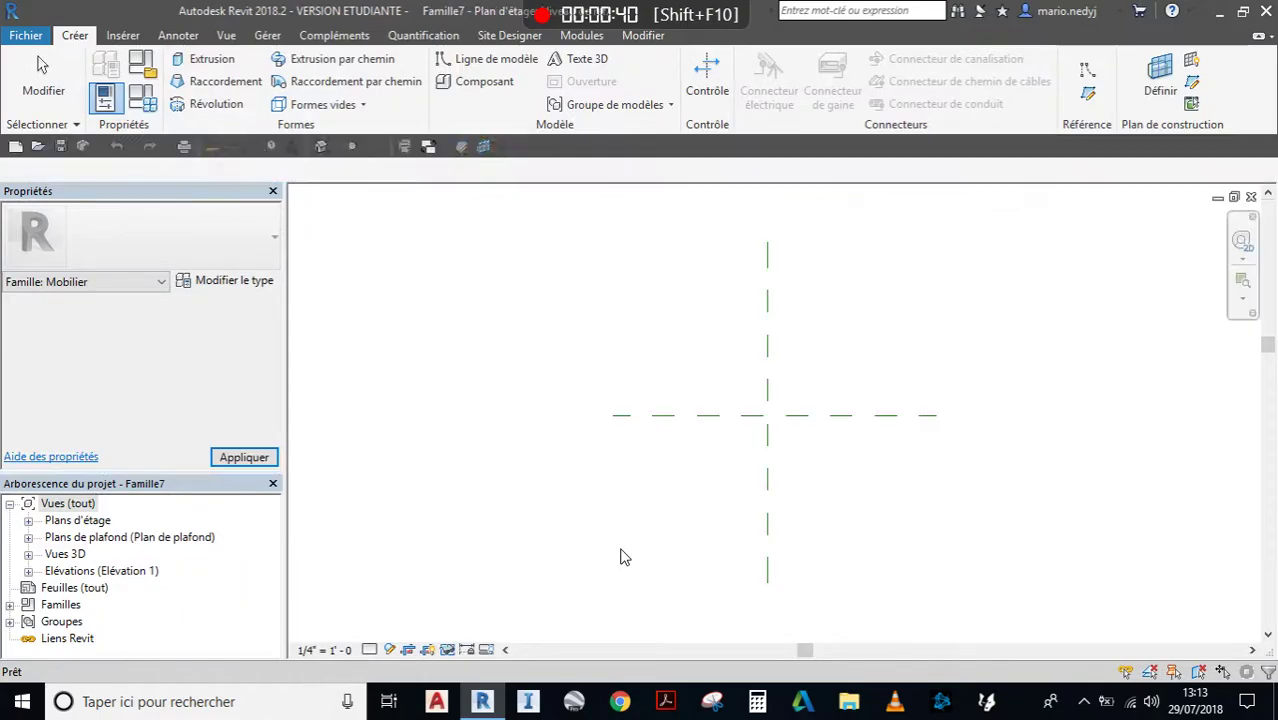
{"action": "middle_click_drag", "start_coordinate": [716, 467], "coordinate": [699, 477]}
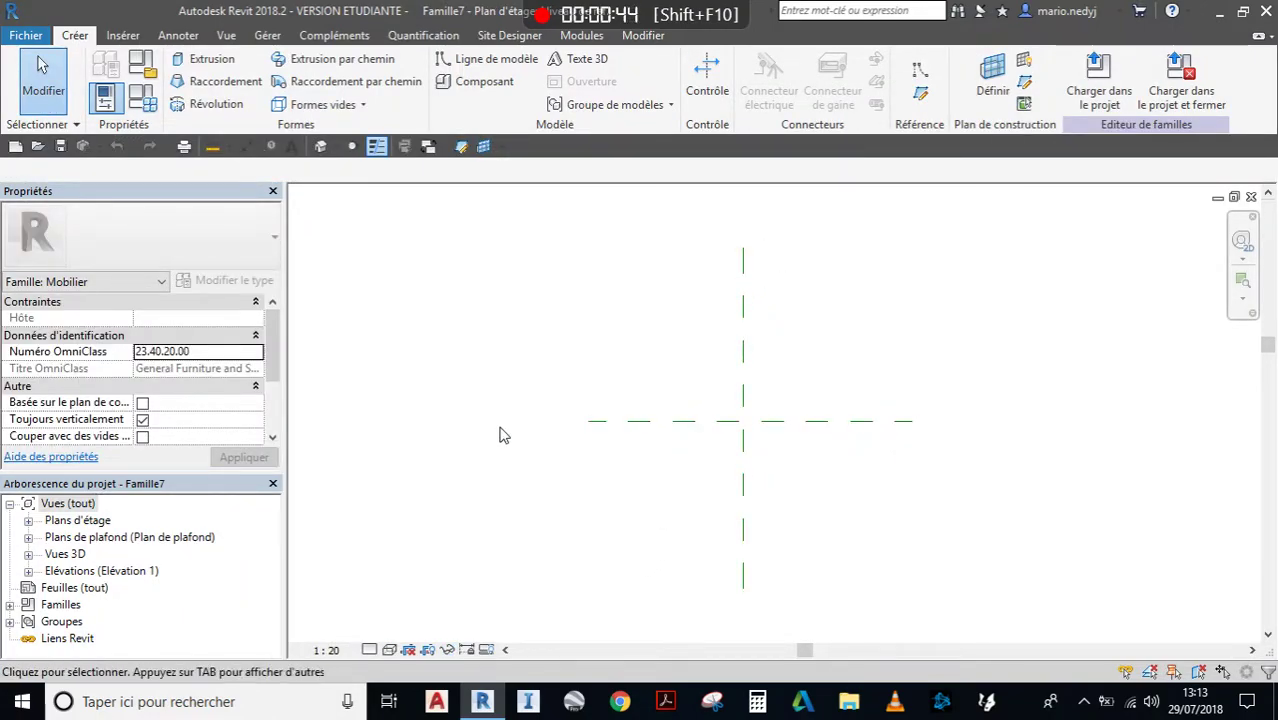
{"action": "scroll", "coordinate": [565, 485], "scroll_direction": "down", "scroll_amount": 1}
{"action": "middle_click_drag", "start_coordinate": [565, 485], "coordinate": [656, 469]}
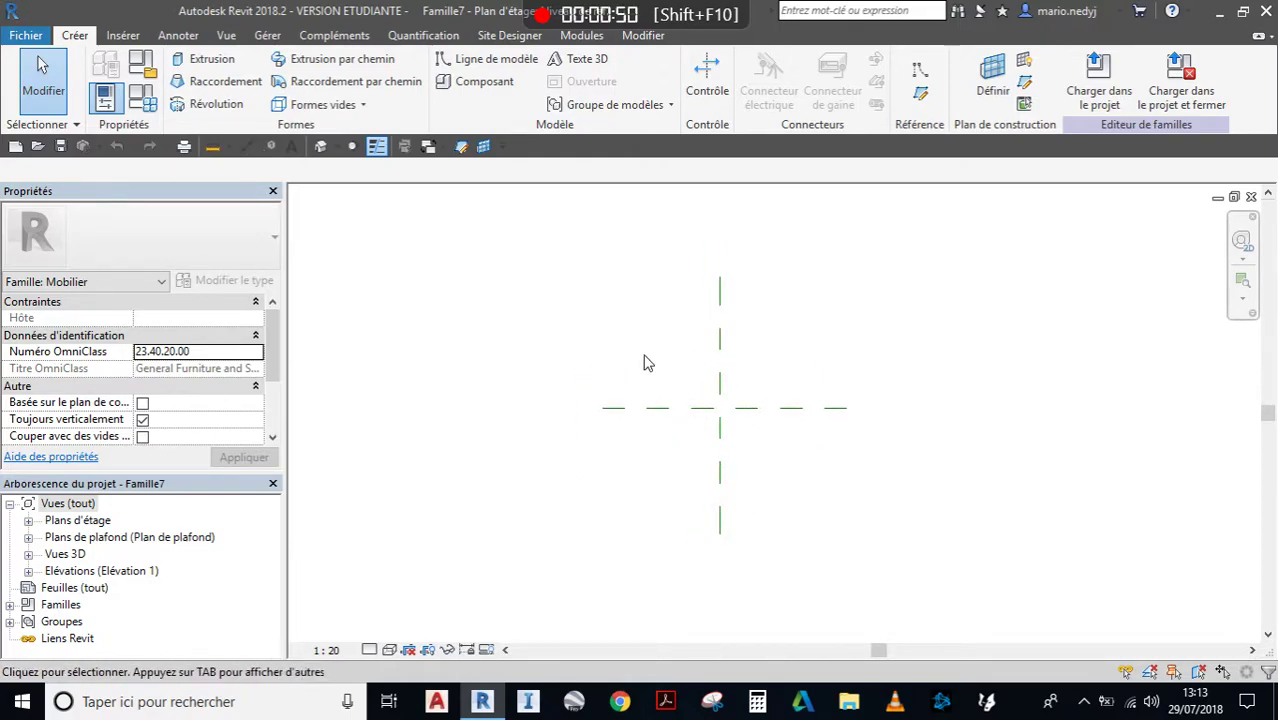
{"action": "scroll", "coordinate": [700, 390], "scroll_direction": "up", "scroll_amount": 2}
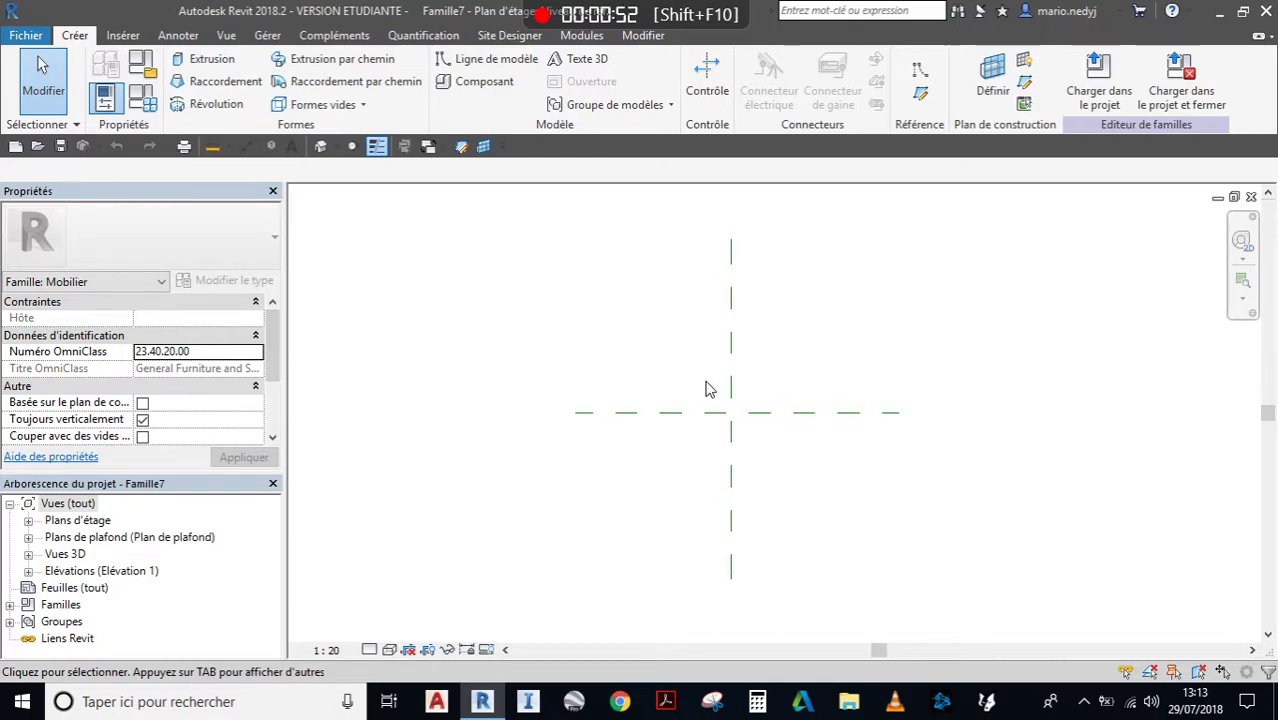
{"action": "scroll", "coordinate": [707, 389], "scroll_direction": "down", "scroll_amount": 1}
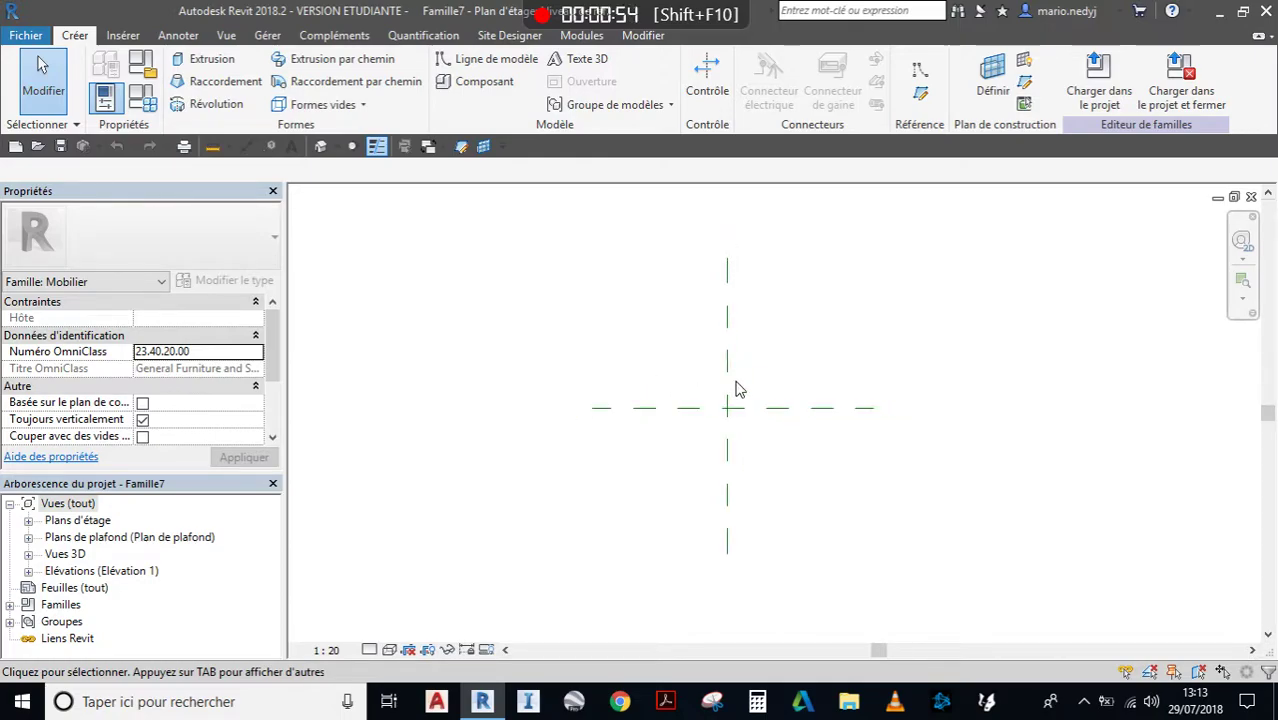
Draw two vertical reference planes about 3700 apart, to the right of and above the default centre planes.
{"action": "left_click", "coordinate": [921, 94]}
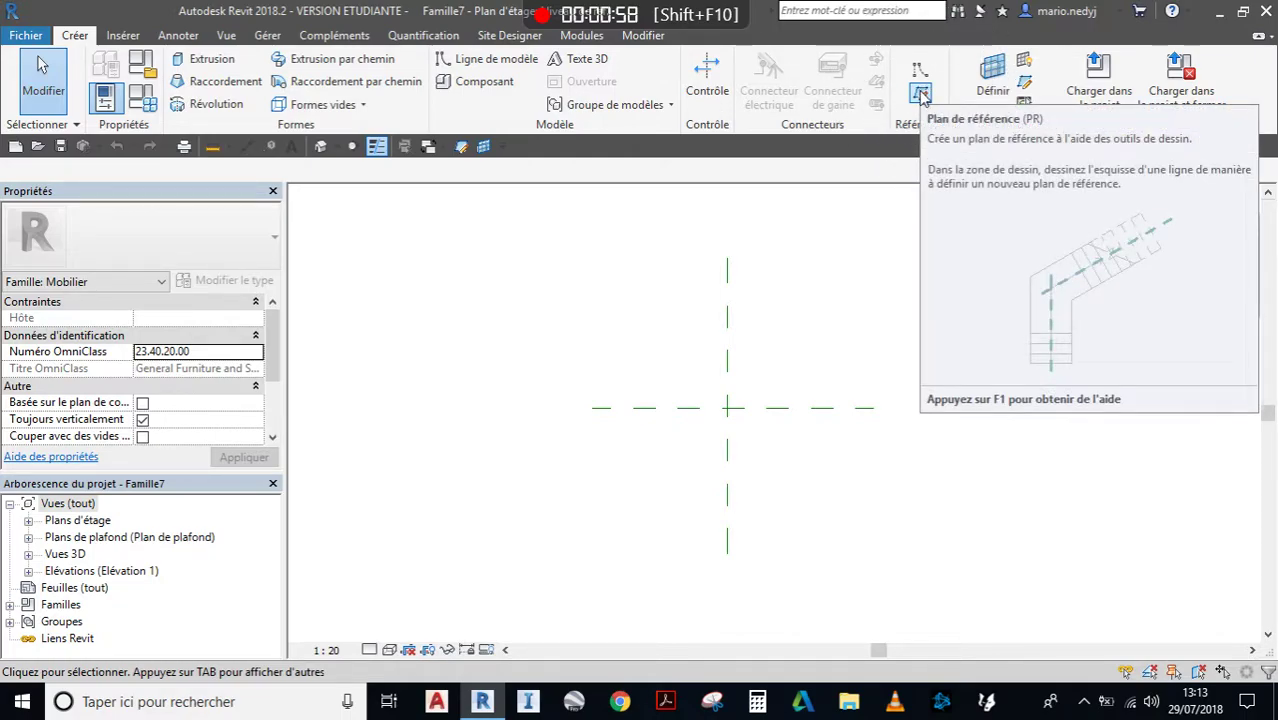
{"action": "left_click", "coordinate": [921, 94]}
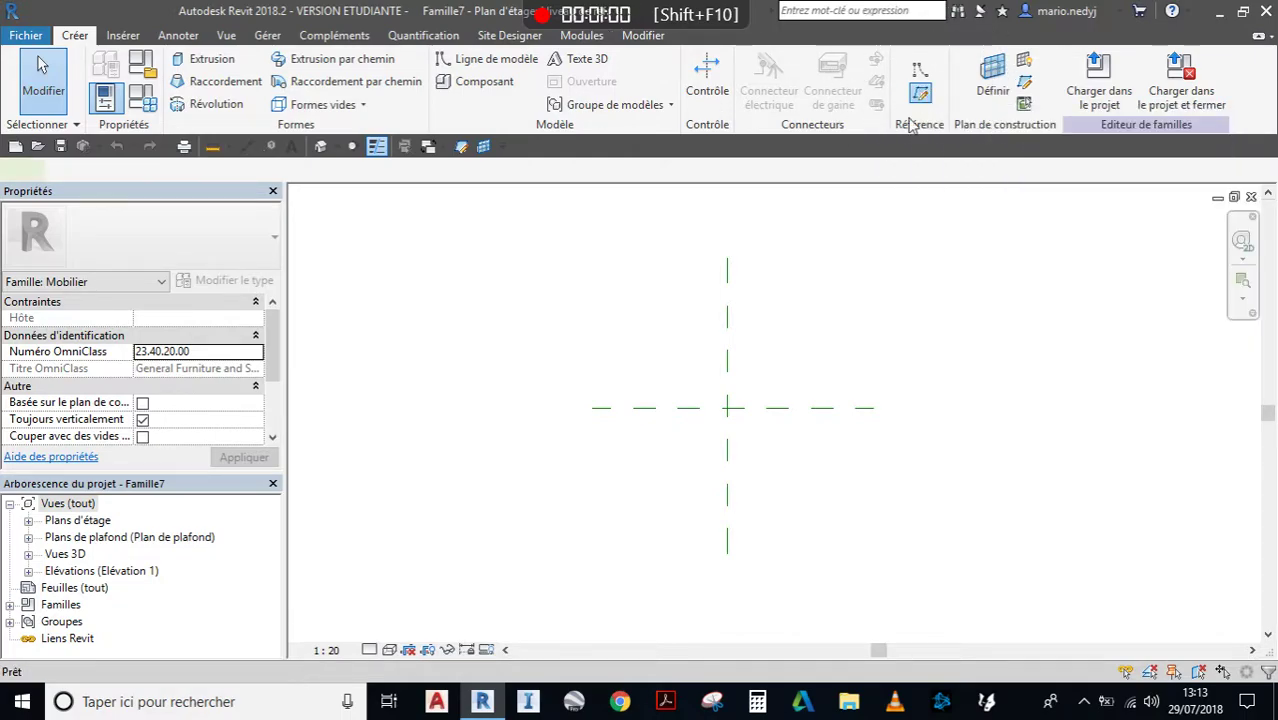
{"action": "middle_click_drag", "start_coordinate": [899, 340], "coordinate": [739, 406]}
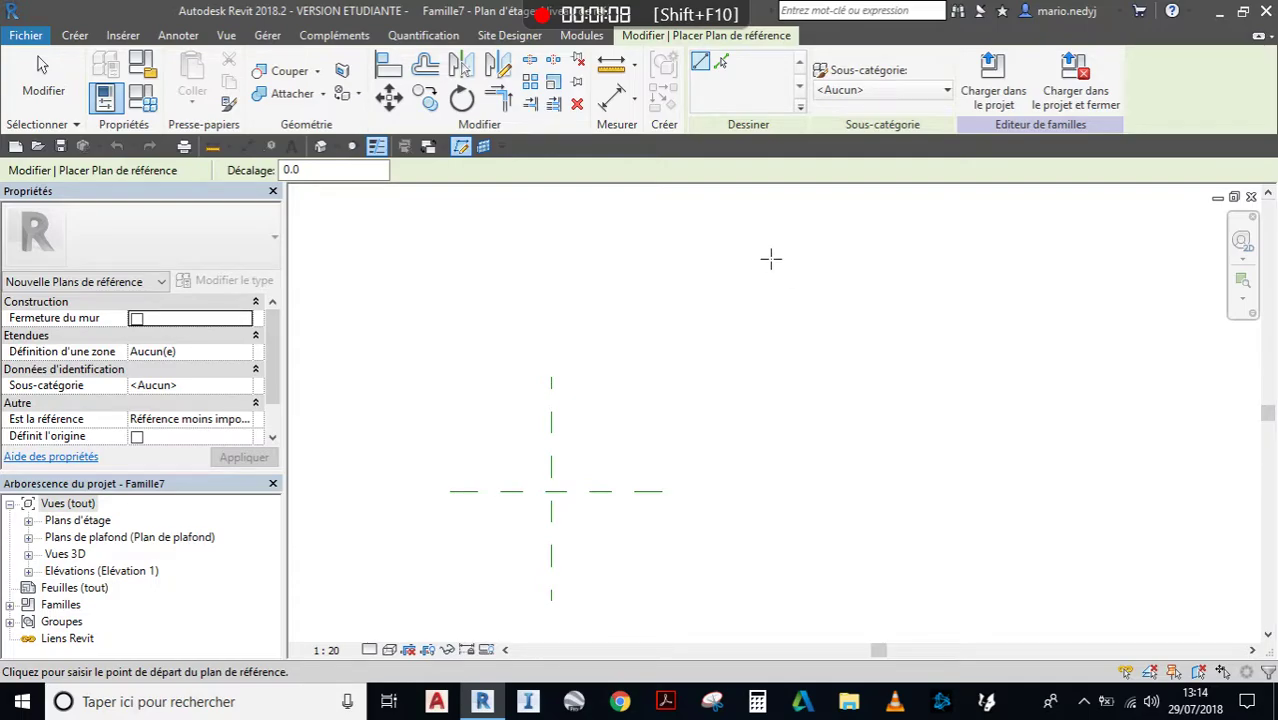
{"action": "left_click", "coordinate": [802, 246]}
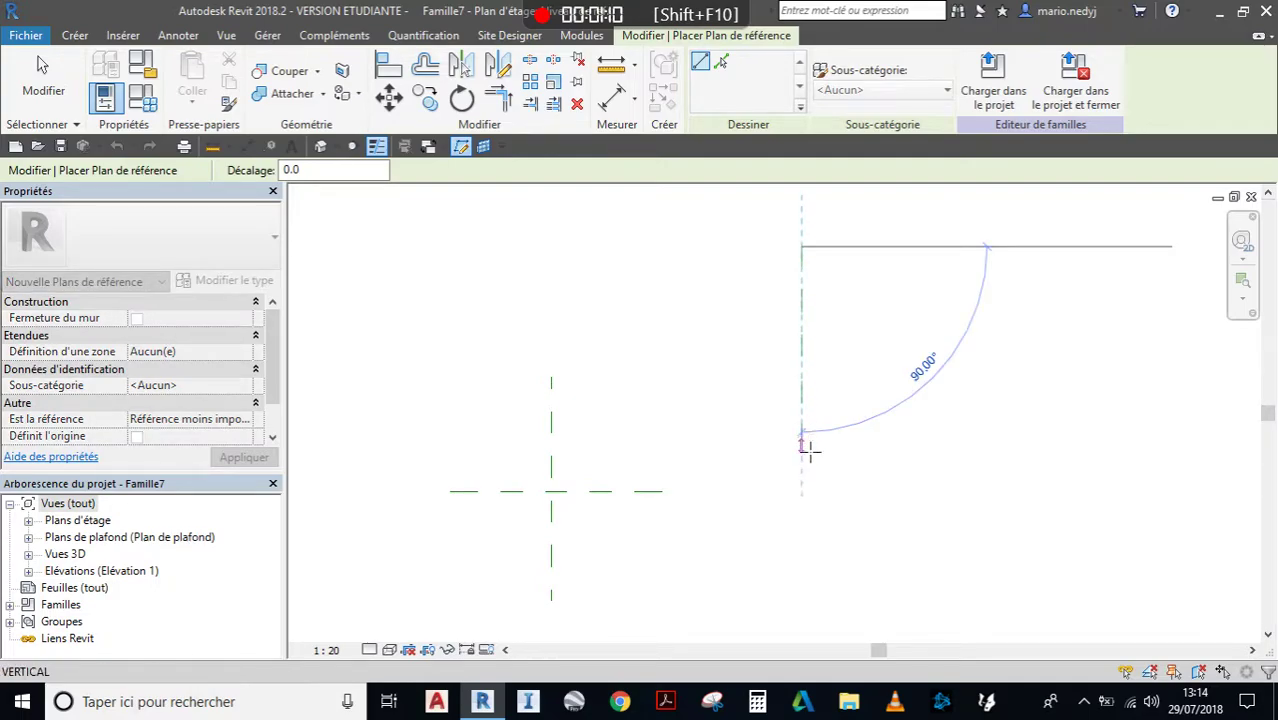
{"action": "left_click", "coordinate": [801, 474]}
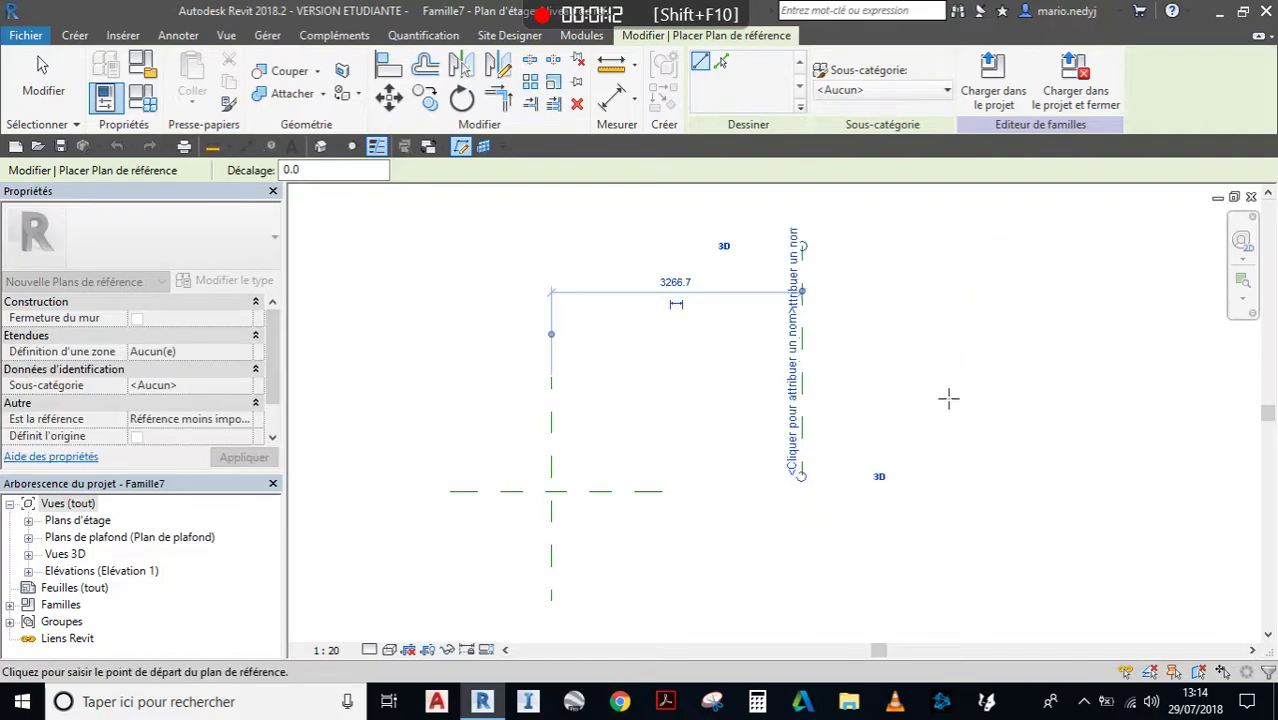
{"action": "middle_click_drag", "start_coordinate": [941, 399], "coordinate": [742, 428]}
{"action": "left_click", "coordinate": [863, 263]}
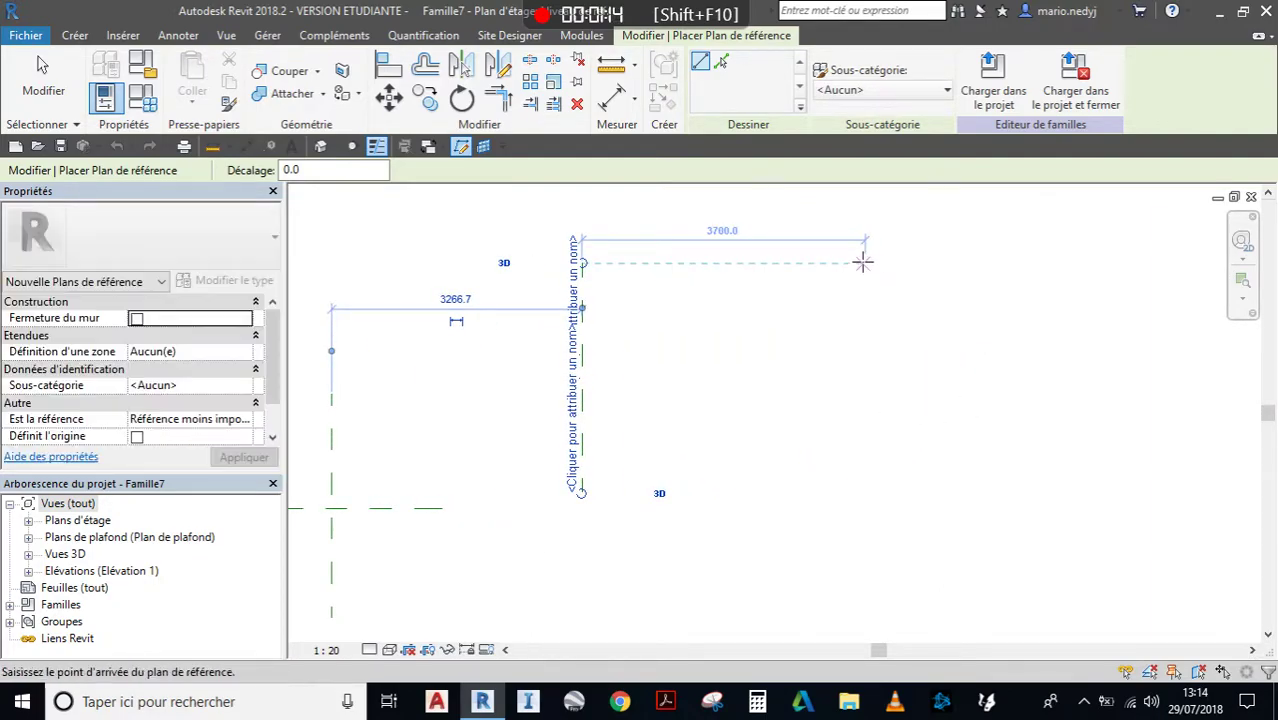
{"action": "left_click", "coordinate": [868, 488]}
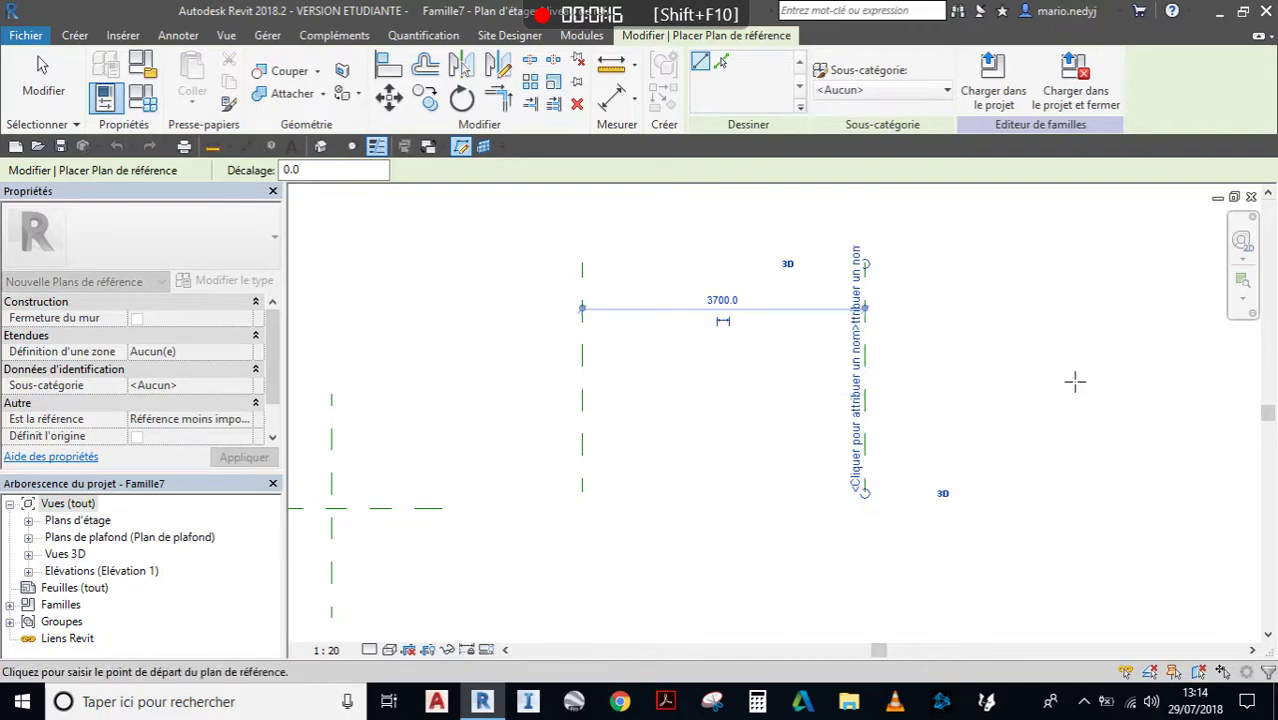
Draw two horizontal reference planes about 2290 apart, crossing both new vertical planes to form a rectangle.
{"action": "left_click", "coordinate": [505, 301]}
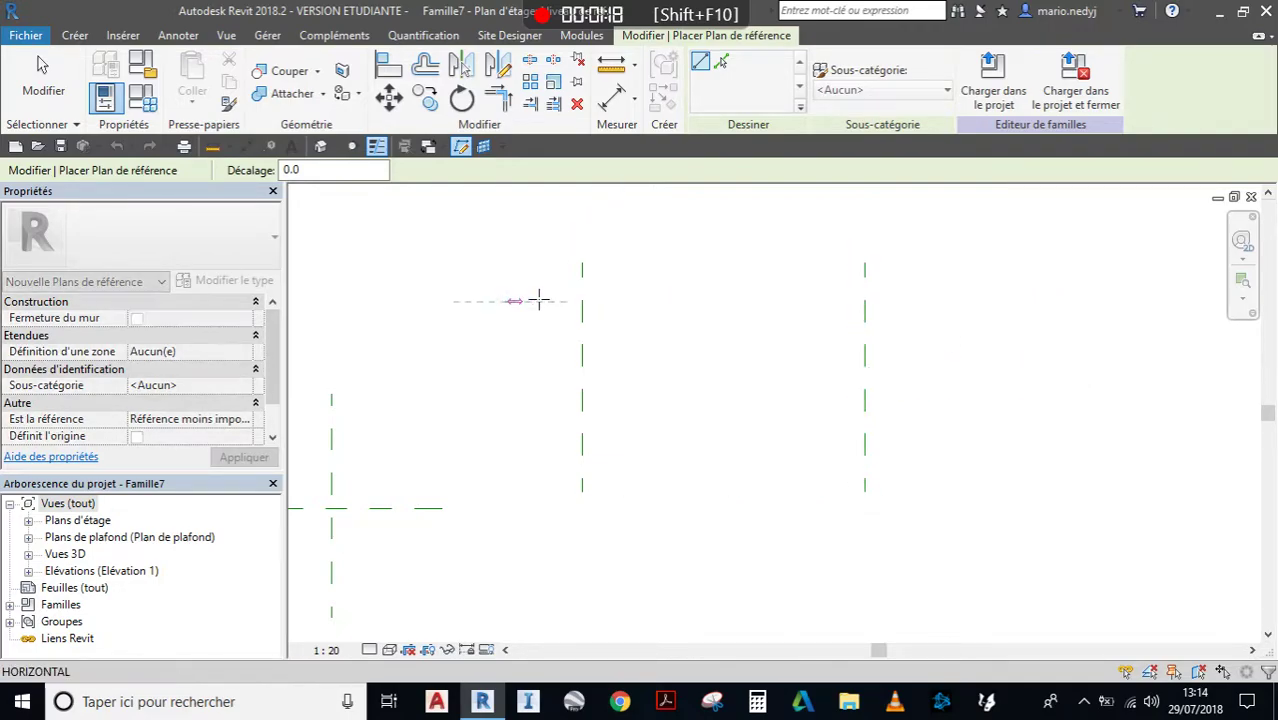
{"action": "left_click", "coordinate": [927, 301]}
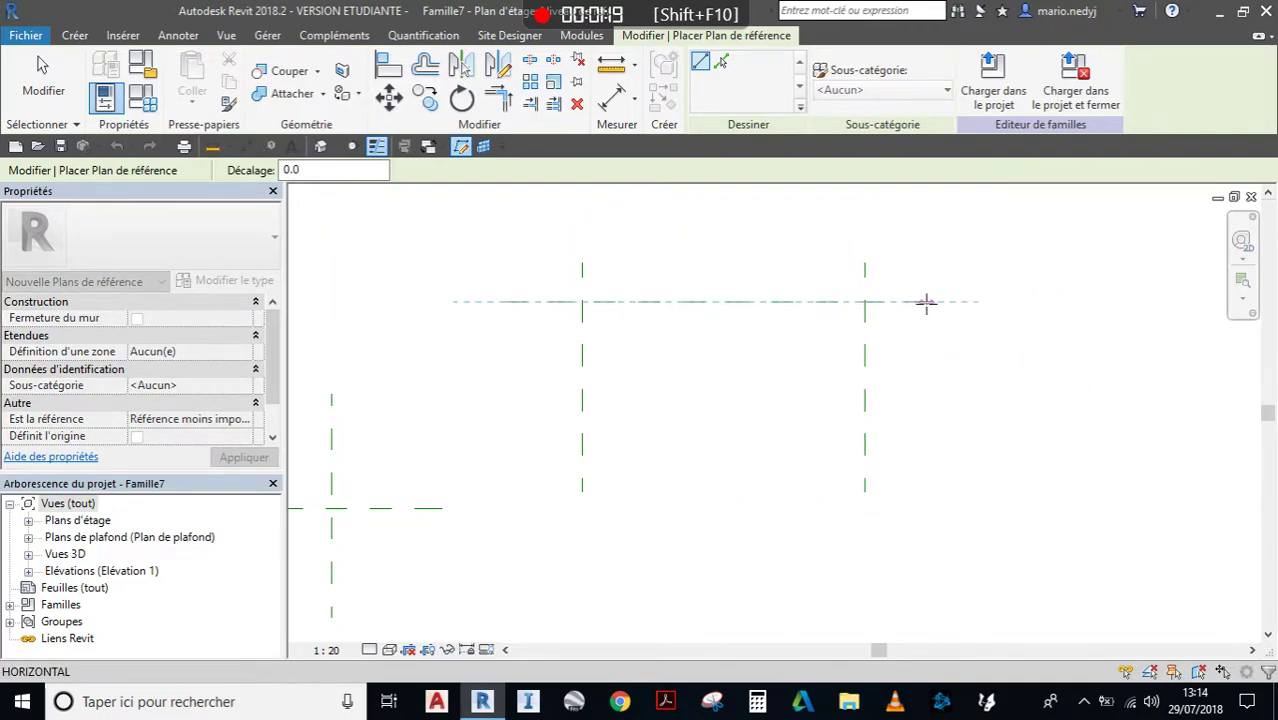
{"action": "left_click", "coordinate": [507, 479]}
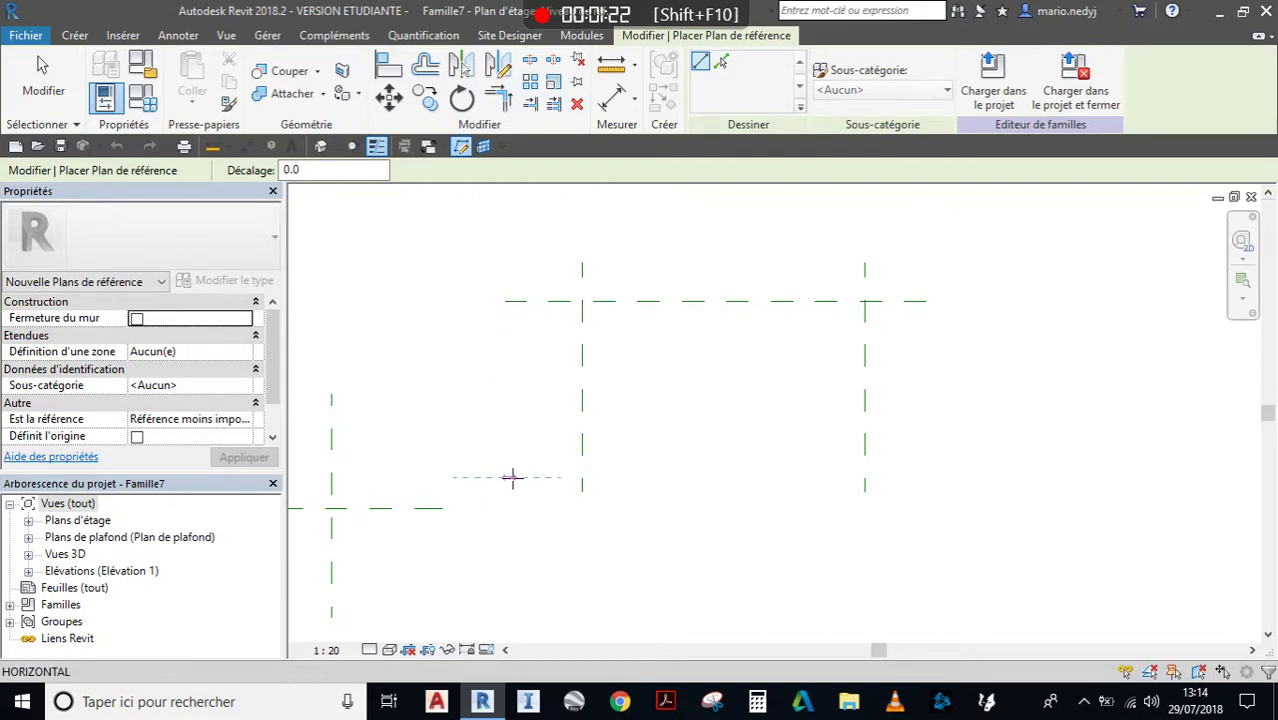
{"action": "left_click", "coordinate": [926, 478]}
{"action": "key", "text": "Escape"}
{"action": "key", "text": "Escape"}
{"action": "middle_click_drag", "start_coordinate": [890, 438], "coordinate": [930, 375]}
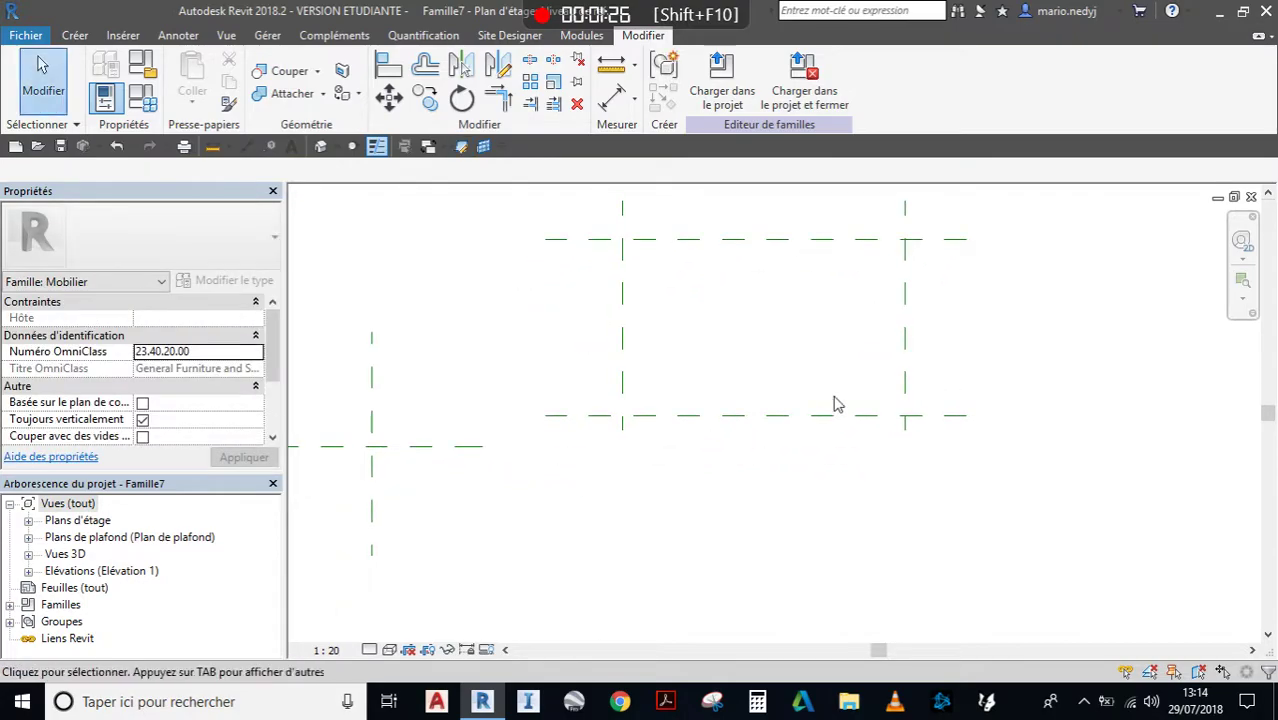
Extend the lower ends of both new vertical reference planes further past the lower horizontal plane.
{"action": "scroll", "coordinate": [757, 407], "scroll_direction": "up", "scroll_amount": 1}
{"action": "left_click", "coordinate": [602, 431]}
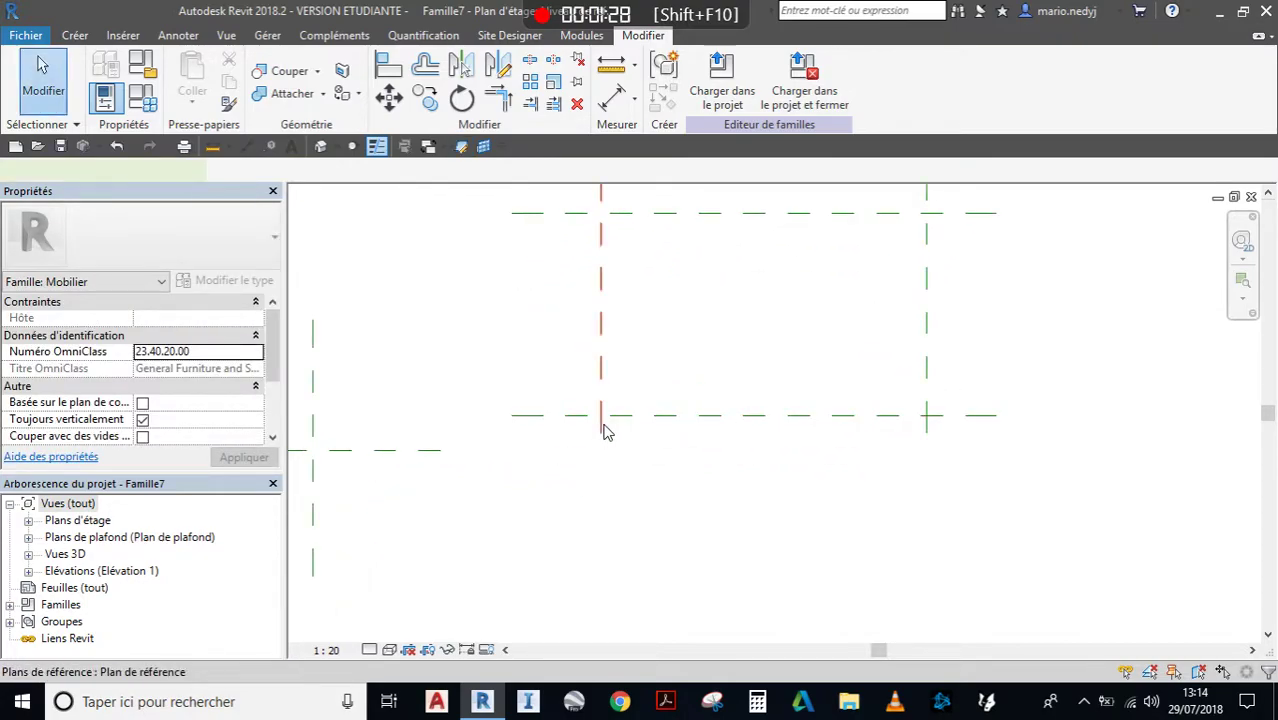
{"action": "left_click_drag", "start_coordinate": [601, 434], "coordinate": [601, 468]}
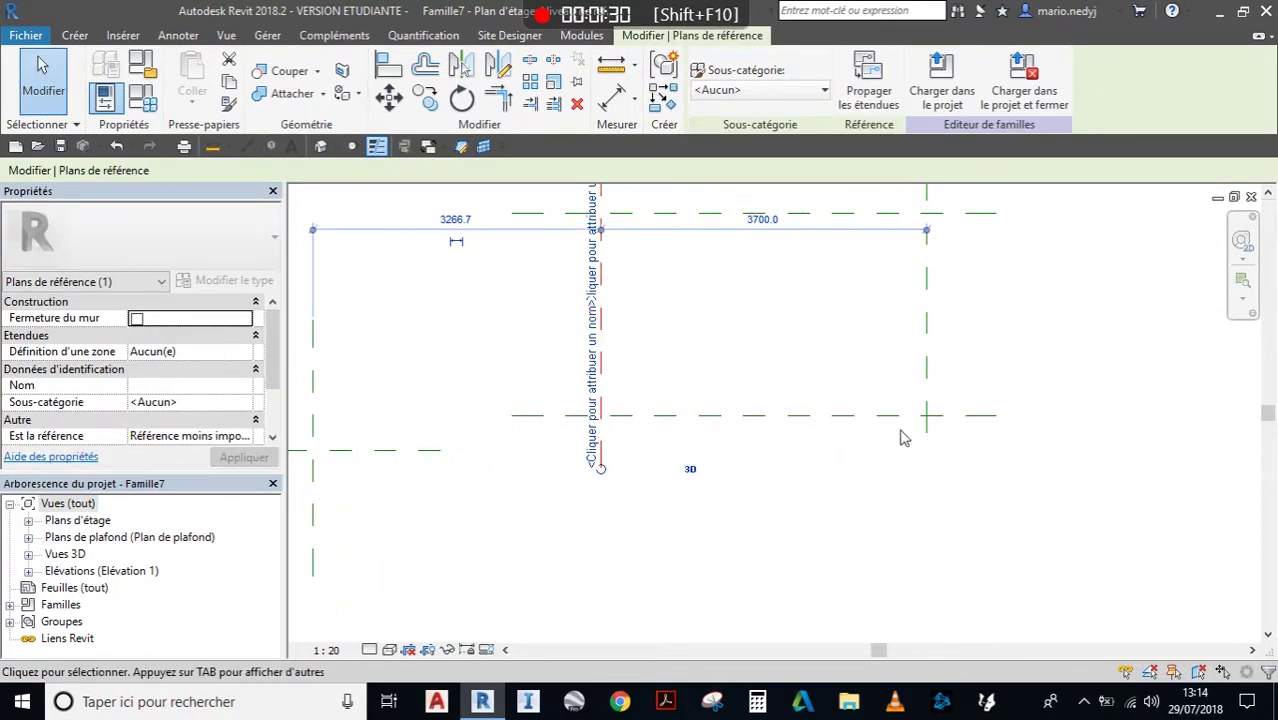
{"action": "left_click", "coordinate": [931, 377]}
{"action": "left_click", "coordinate": [926, 380]}
{"action": "left_click", "coordinate": [926, 388]}
{"action": "left_click_drag", "start_coordinate": [926, 432], "coordinate": [926, 468]}
{"action": "left_click", "coordinate": [711, 320]}
{"action": "scroll", "coordinate": [702, 291], "scroll_direction": "down", "scroll_amount": 2}
{"action": "middle_click_drag", "start_coordinate": [702, 291], "coordinate": [690, 357]}
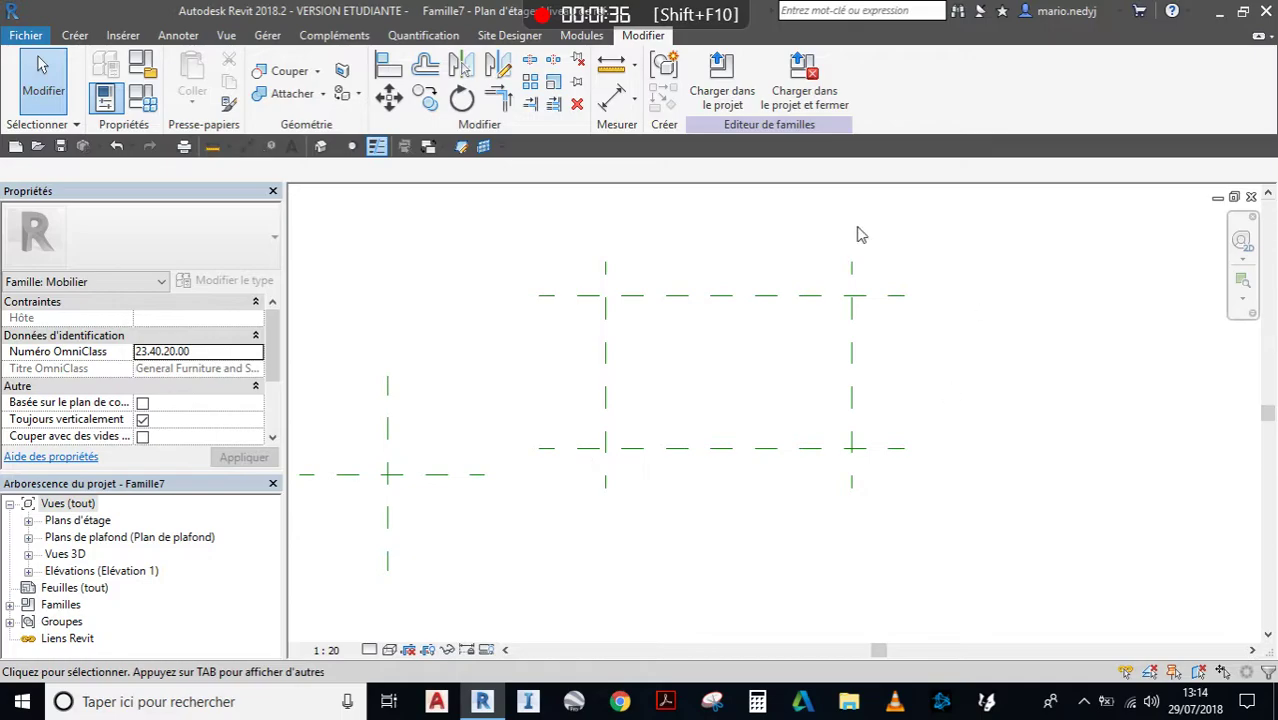
Extrude a rectangle drawn between the opposite intersections of the four new reference planes, with a depth of 250.
{"action": "scroll", "coordinate": [824, 340], "scroll_direction": "up", "scroll_amount": 1}
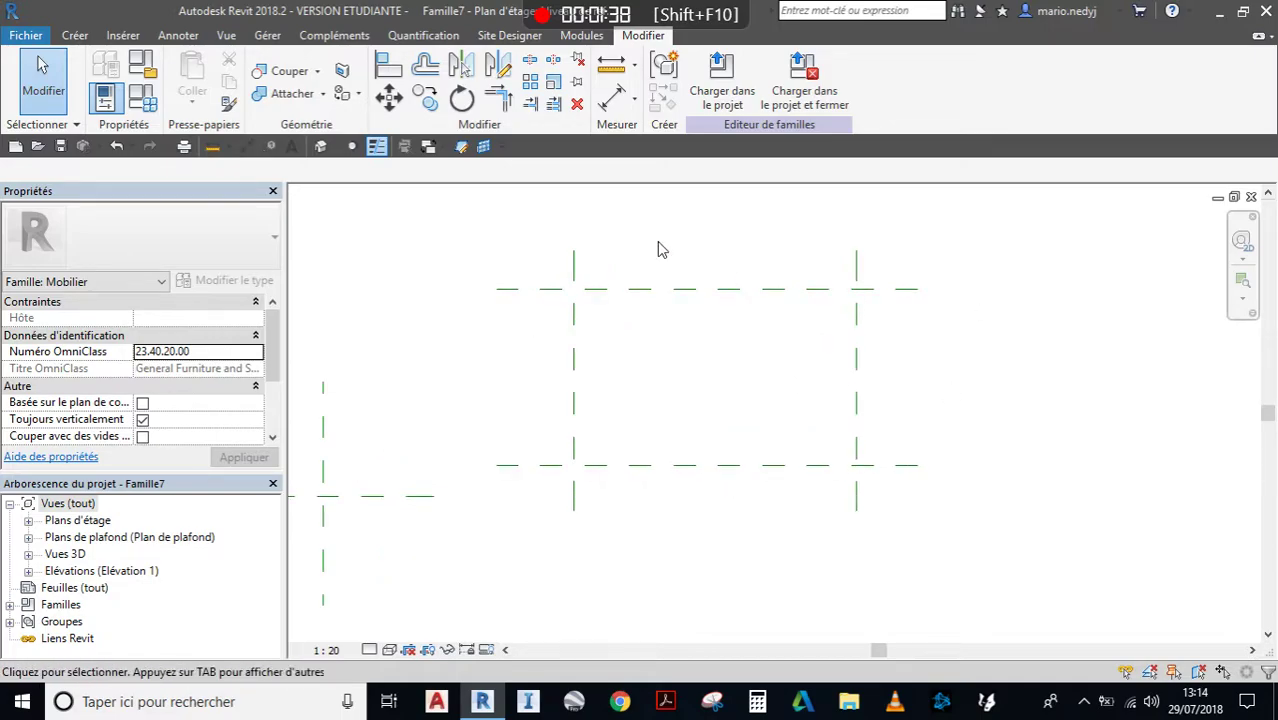
{"action": "left_click", "coordinate": [76, 37]}
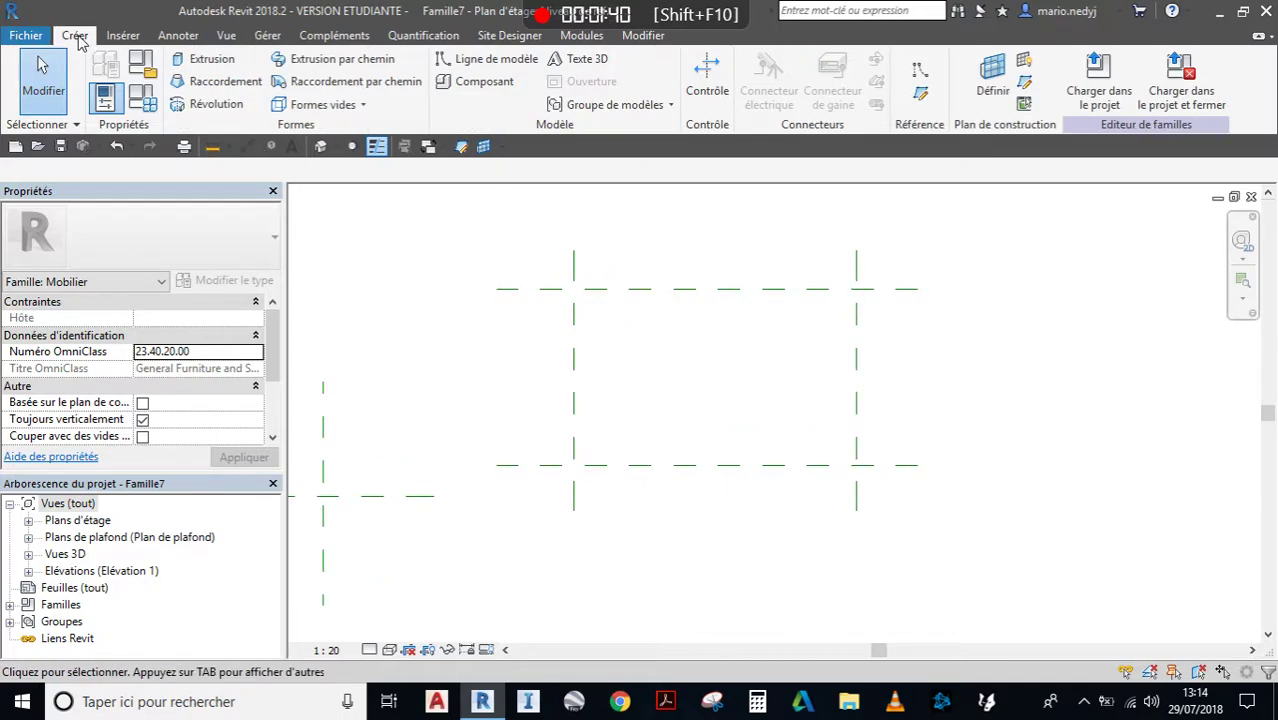
{"action": "left_click", "coordinate": [212, 62]}
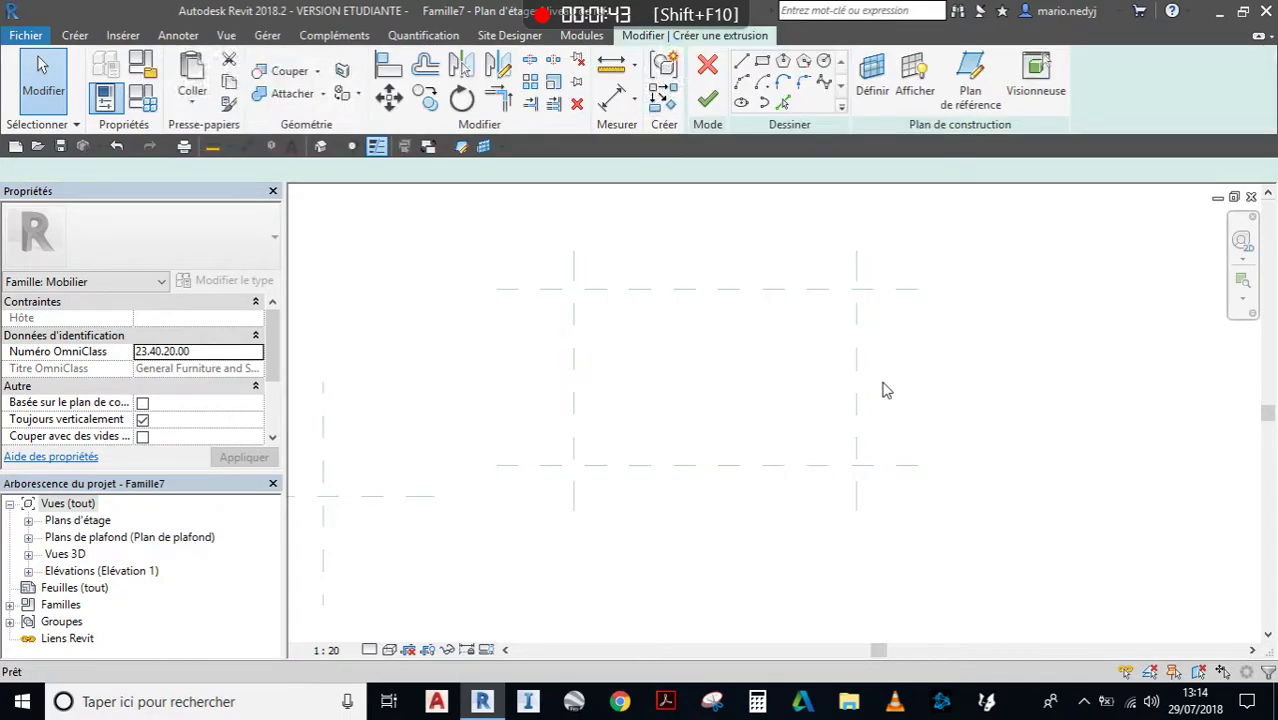
{"action": "left_click", "coordinate": [763, 63]}
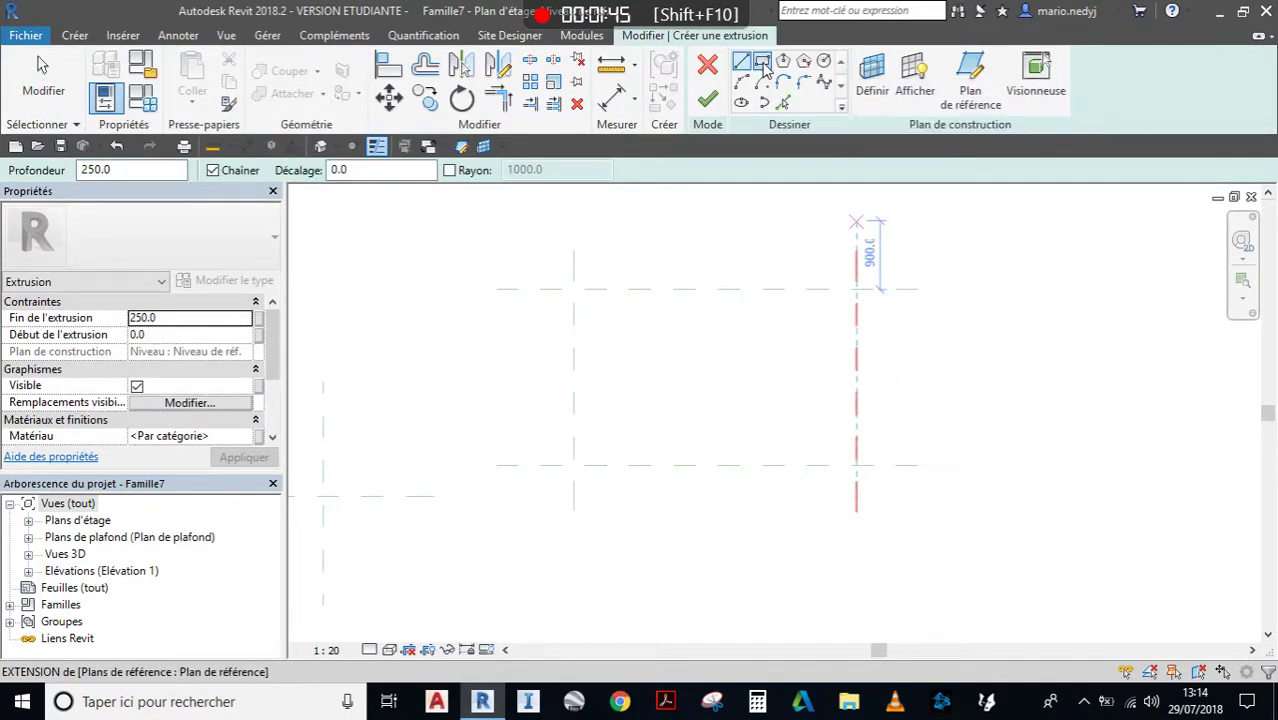
{"action": "left_click", "coordinate": [573, 289]}
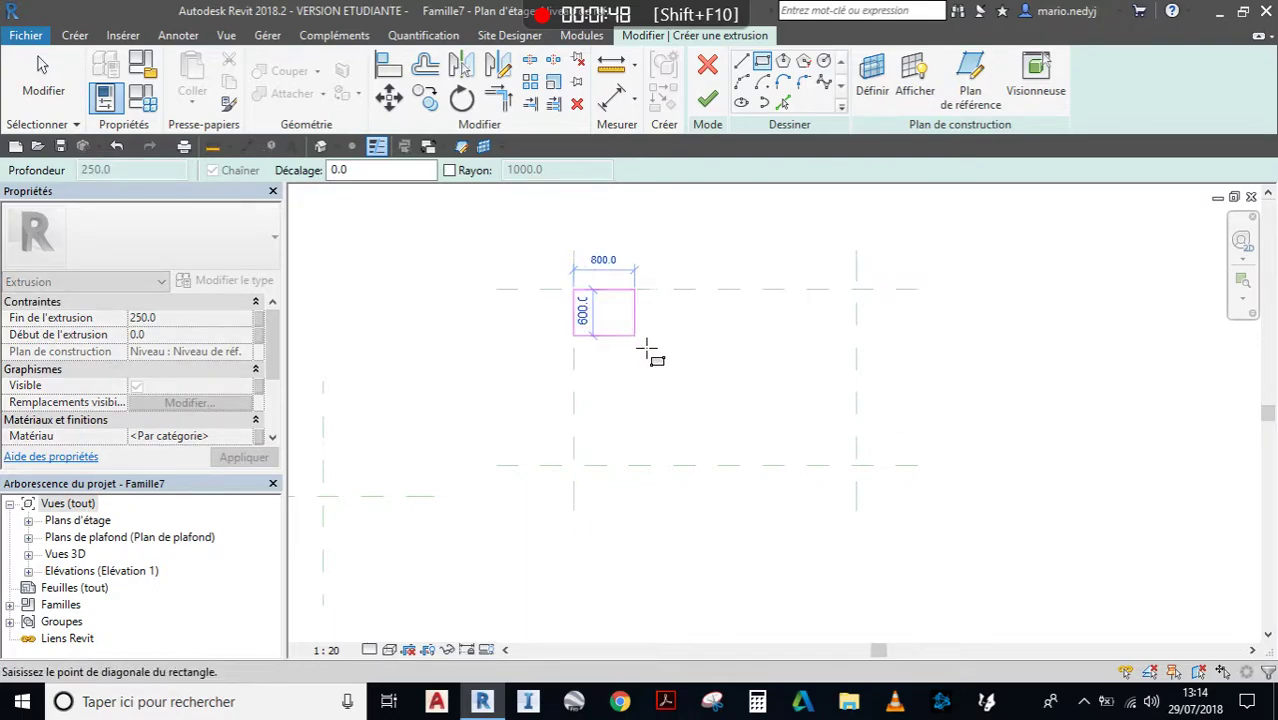
{"action": "left_click", "coordinate": [857, 465]}
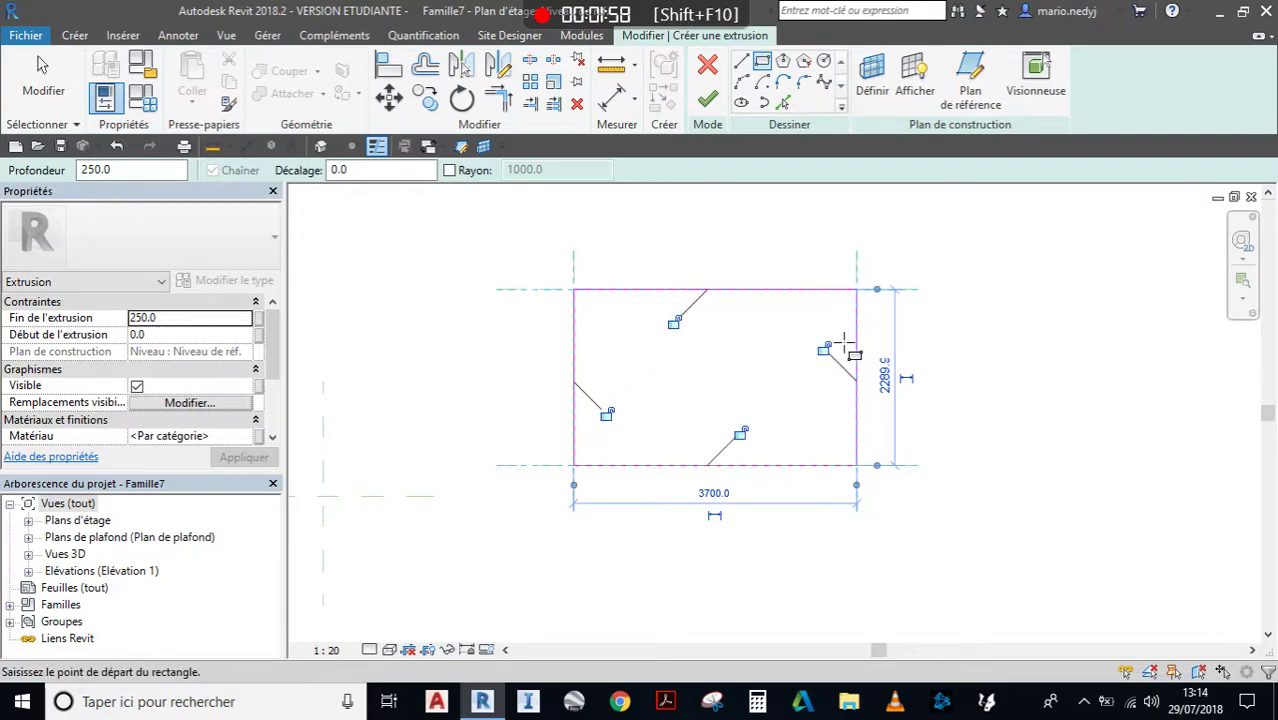
{"action": "left_click", "coordinate": [707, 99]}
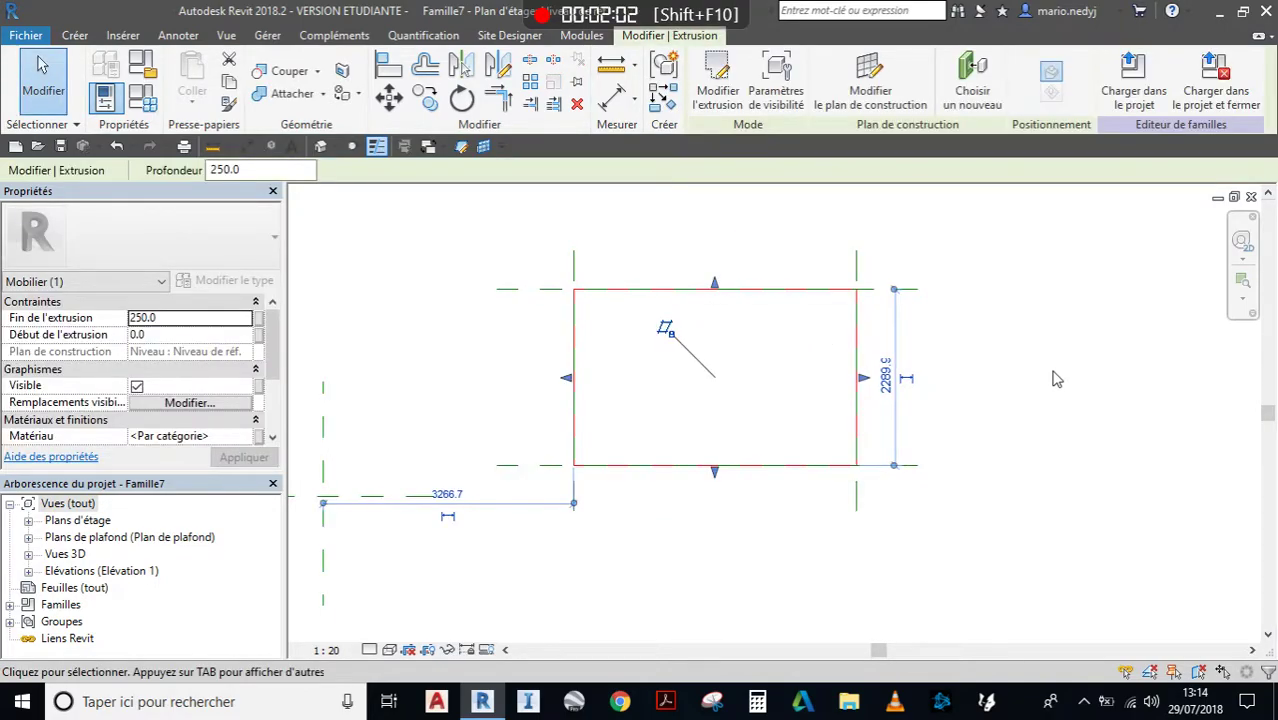
Examine the extruded slab from several angles in the 3D view Vue 1.
{"action": "left_click", "coordinate": [29, 520]}
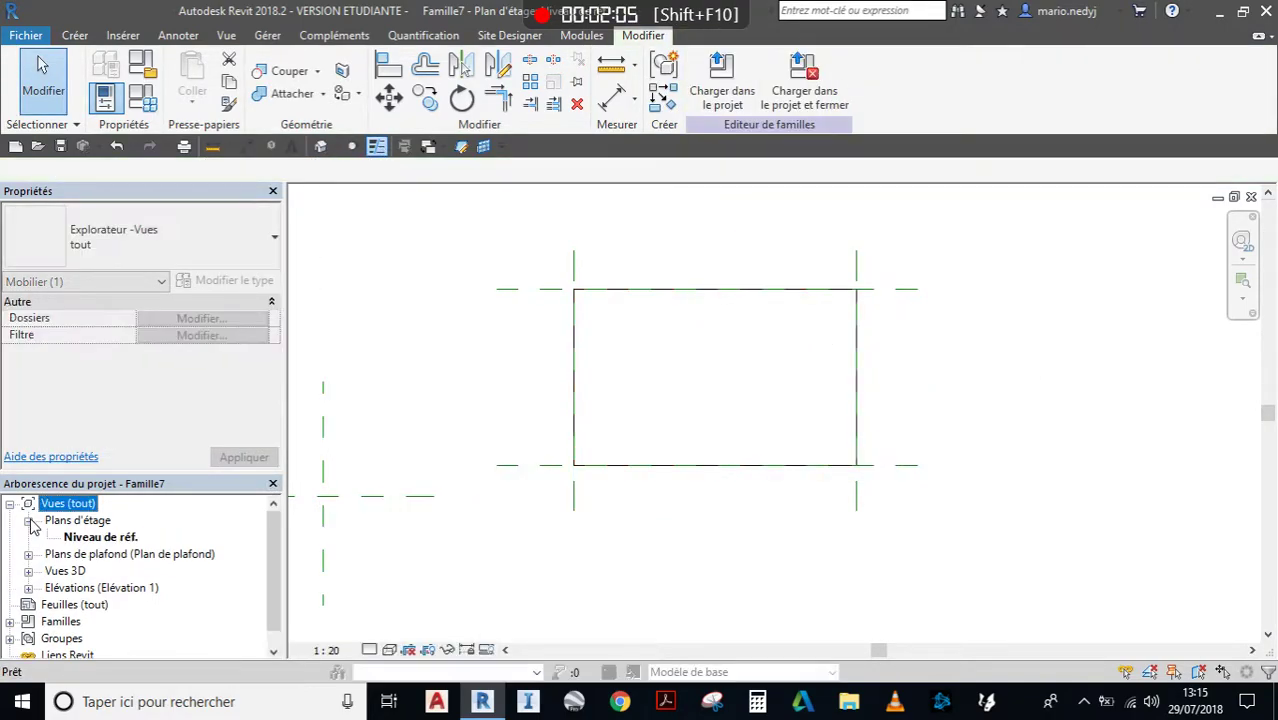
{"action": "left_click", "coordinate": [29, 571]}
{"action": "left_click", "coordinate": [29, 604]}
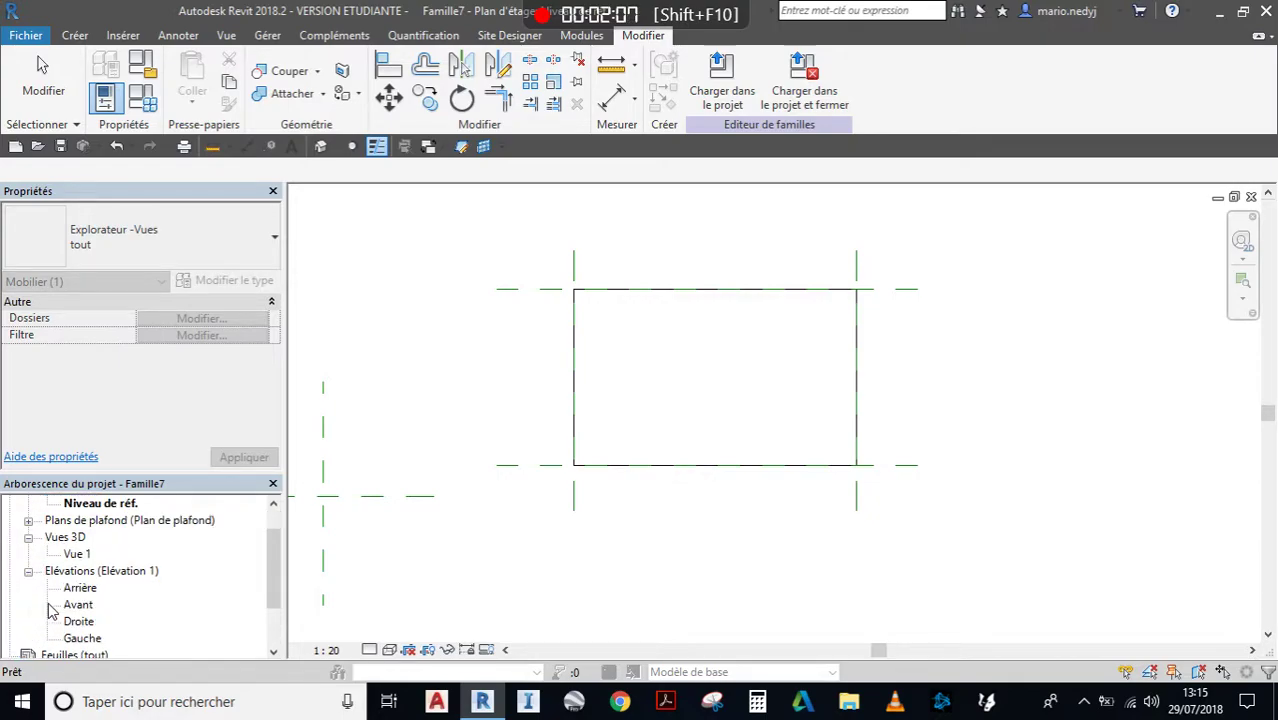
{"action": "double_click", "coordinate": [77, 554]}
{"action": "scroll", "coordinate": [662, 315], "scroll_direction": "down", "scroll_amount": 2}
{"action": "middle_click_drag", "start_coordinate": [662, 295], "coordinate": [686, 360], "text": "shift"}
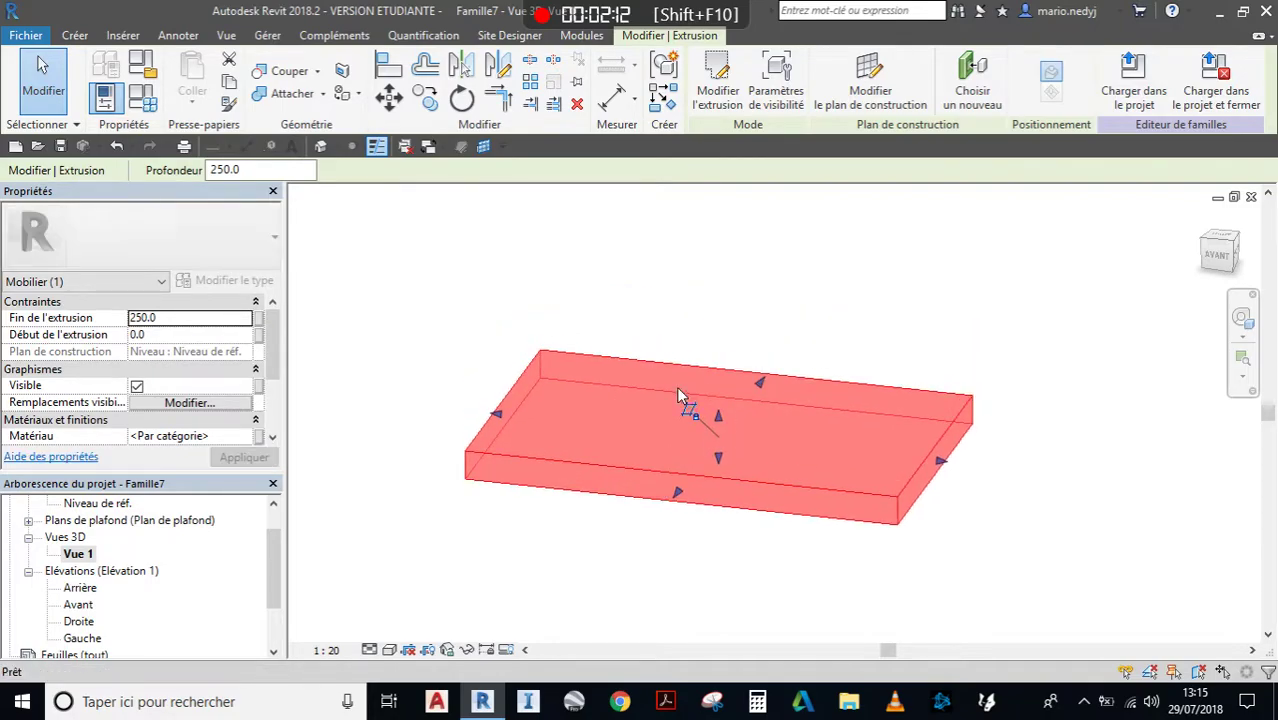
{"action": "left_click", "coordinate": [710, 308]}
{"action": "middle_click_drag", "start_coordinate": [847, 354], "coordinate": [835, 396], "text": "shift"}
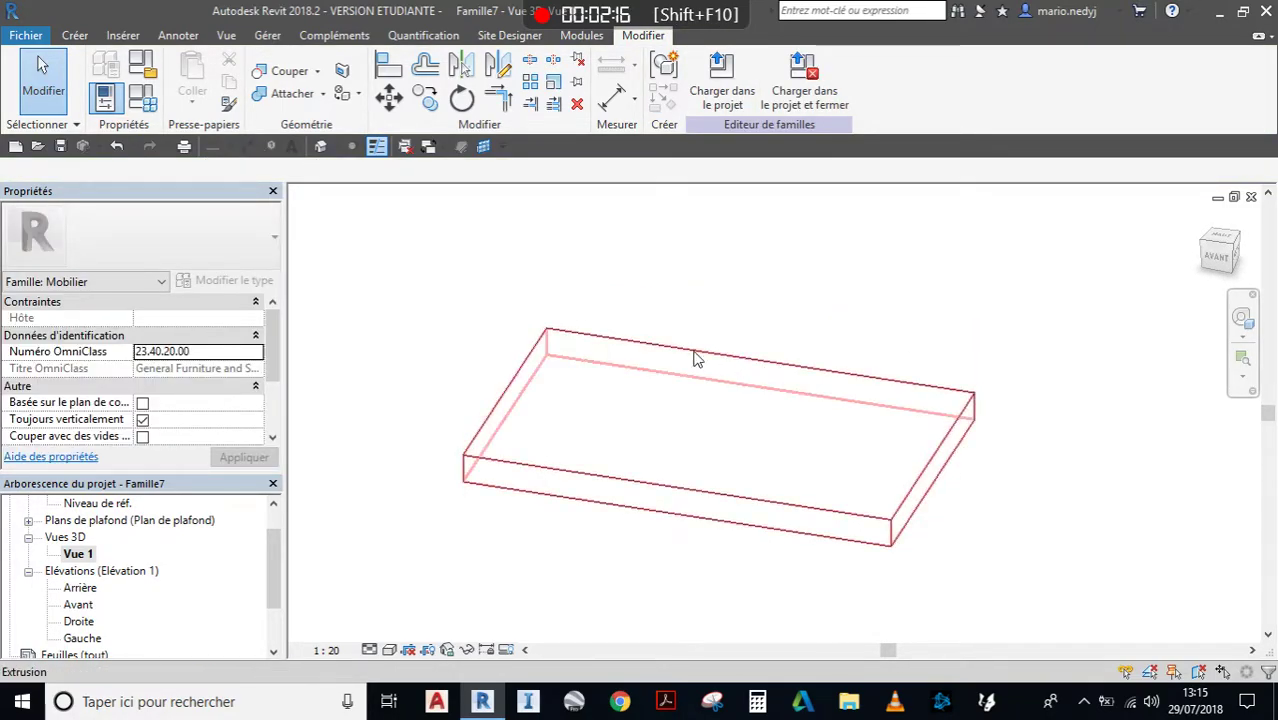
{"action": "middle_click_drag", "start_coordinate": [622, 380], "coordinate": [745, 401], "text": "shift"}
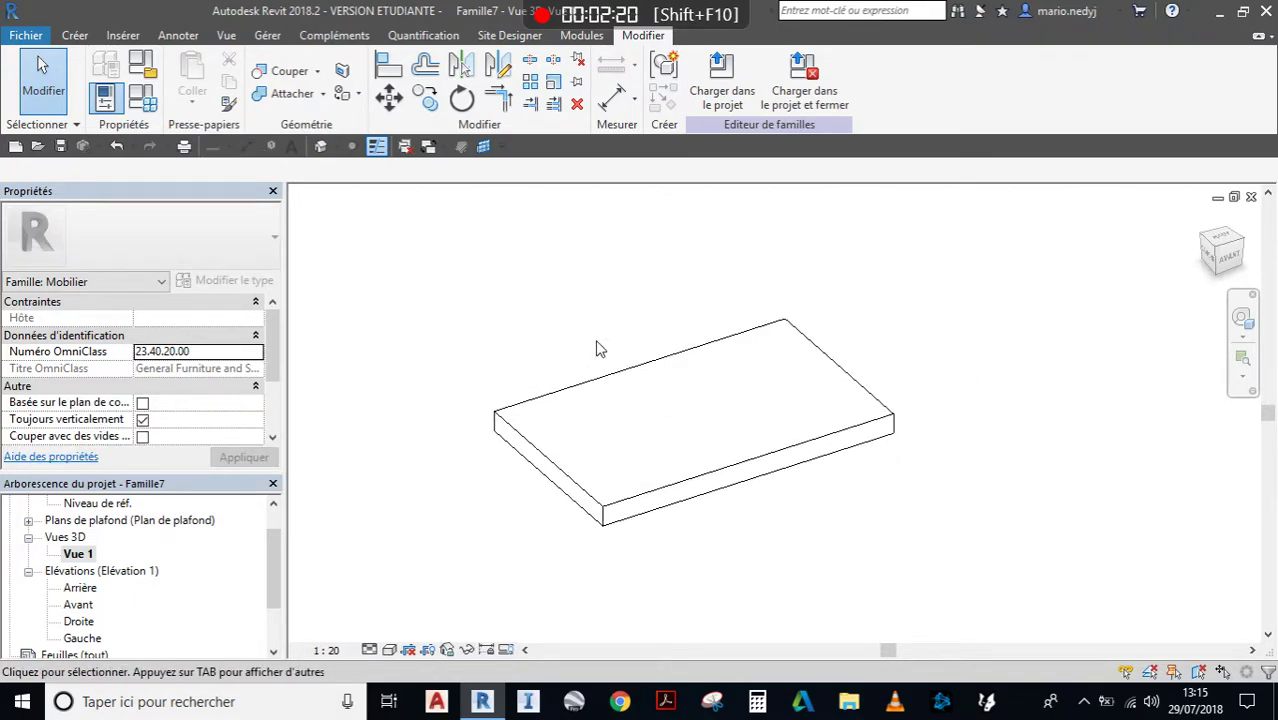
{"action": "scroll", "coordinate": [108, 524], "scroll_direction": "up", "scroll_amount": 1}
Open the floor plan view Niveau de réf.
{"action": "double_click", "coordinate": [100, 537]}
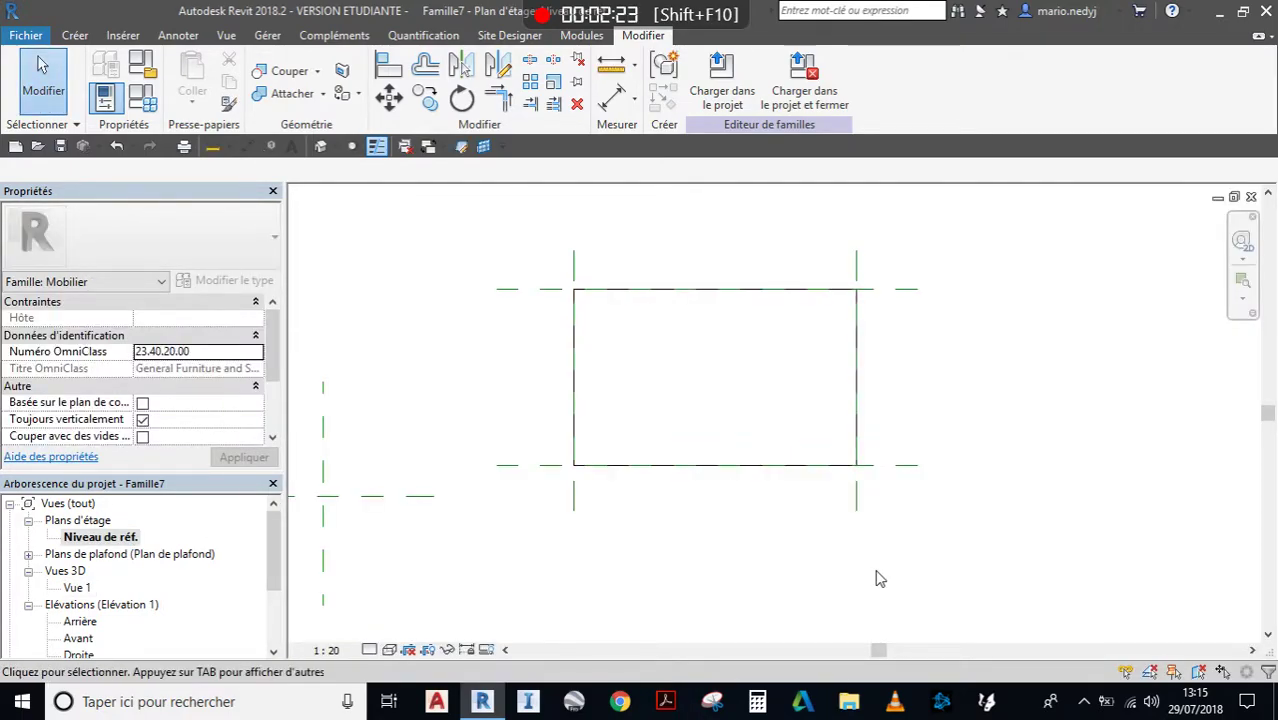
Try moving the right vertical reference plane about 600 outward from the slab edge, and undo the move.
{"action": "left_click", "coordinate": [856, 499]}
{"action": "scroll", "coordinate": [874, 386], "scroll_direction": "up", "scroll_amount": 2}
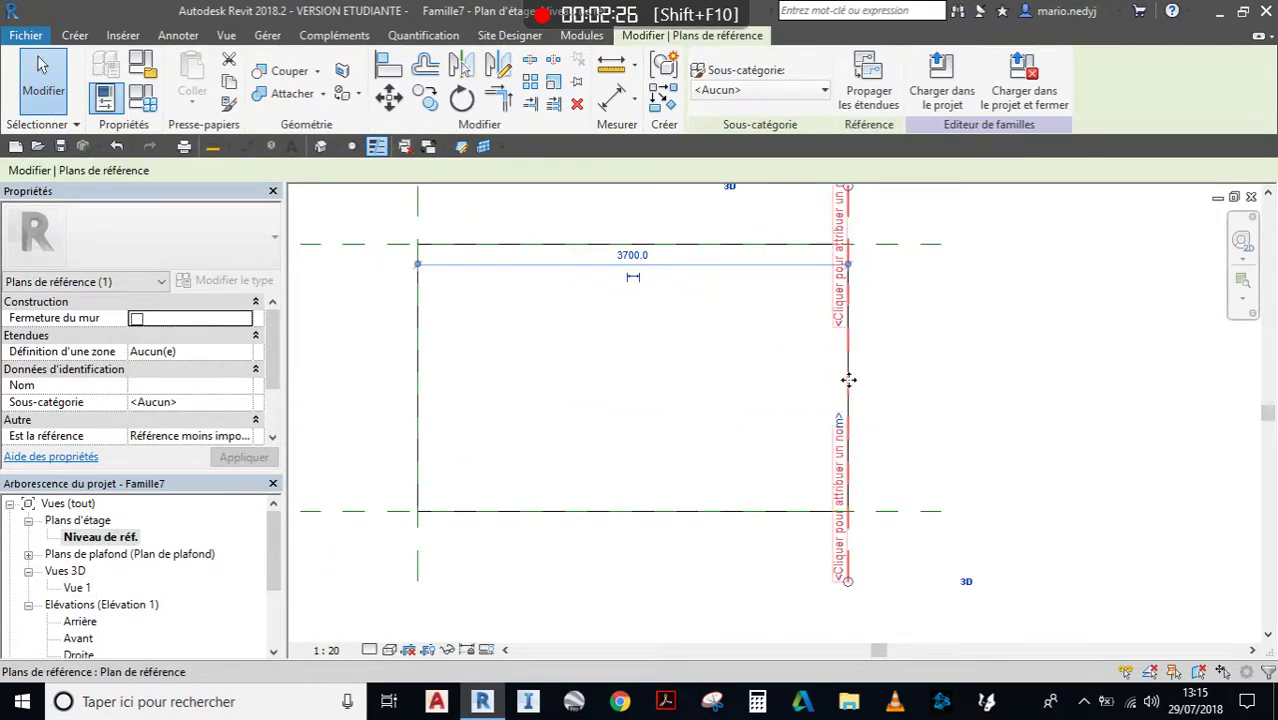
{"action": "left_click_drag", "start_coordinate": [881, 379], "coordinate": [918, 378]}
{"action": "scroll", "coordinate": [1025, 402], "scroll_direction": "down", "scroll_amount": 3}
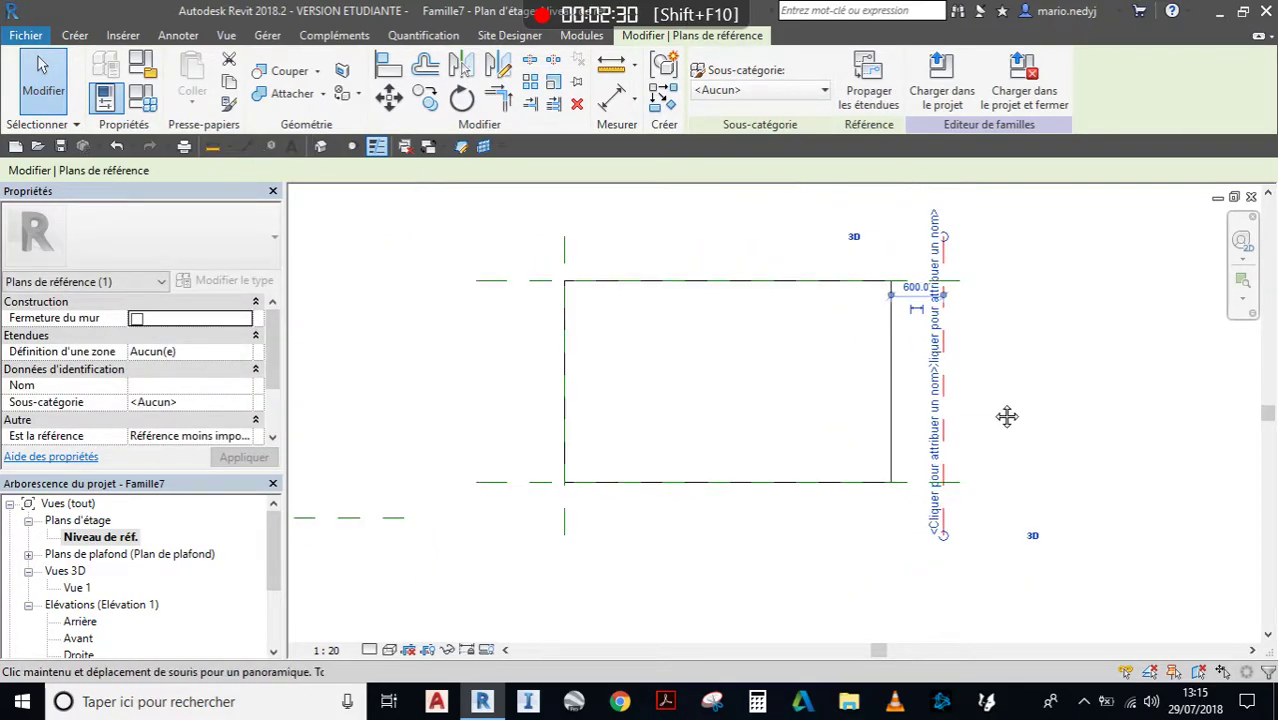
{"action": "key", "text": "Escape"}
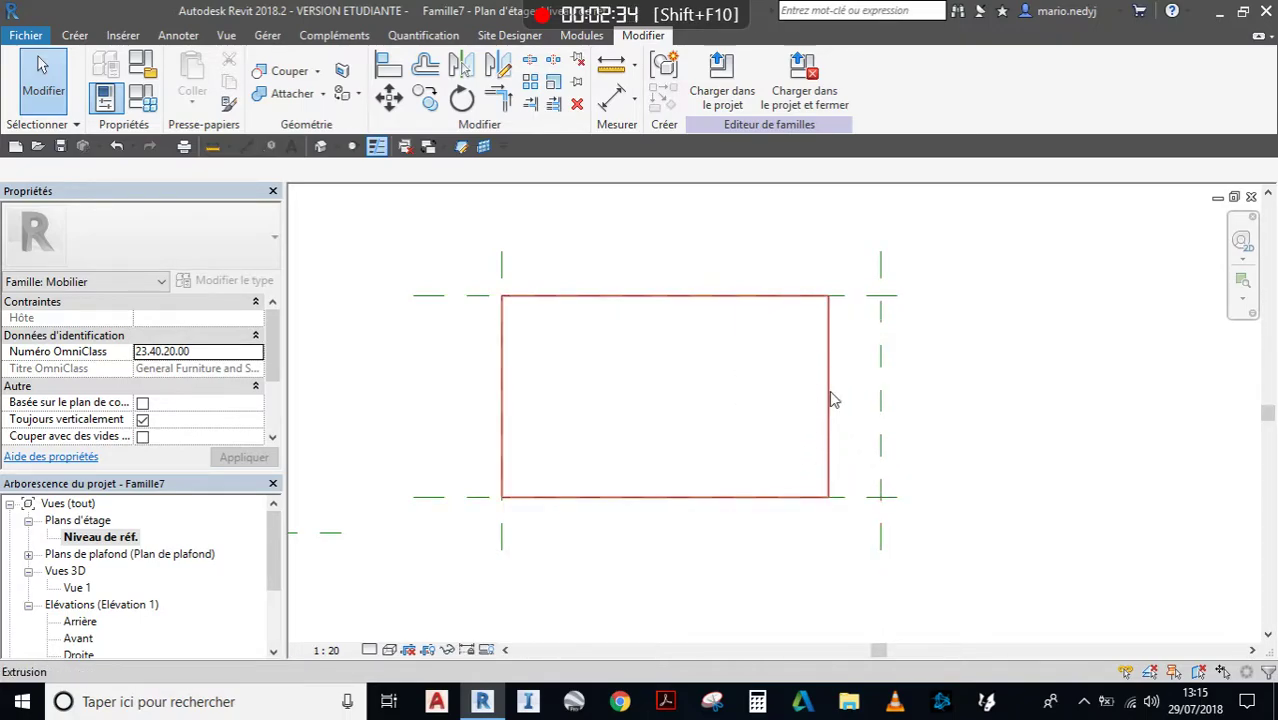
{"action": "key", "text": "ctrl+z"}
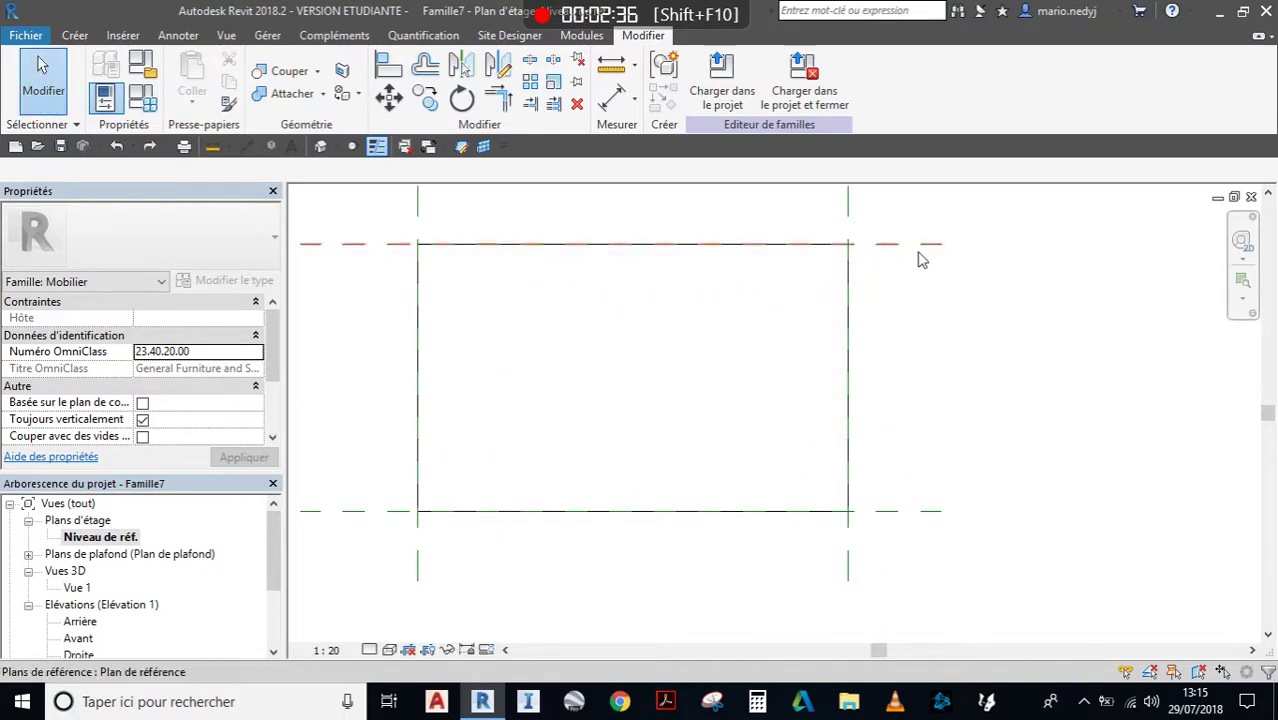
Try moving the upper horizontal reference plane slightly outward from the slab edge, and undo the move.
{"action": "left_click", "coordinate": [921, 249]}
{"action": "scroll", "coordinate": [921, 331], "scroll_direction": "down", "scroll_amount": 3}
{"action": "middle_click_drag", "start_coordinate": [705, 368], "coordinate": [705, 422]}
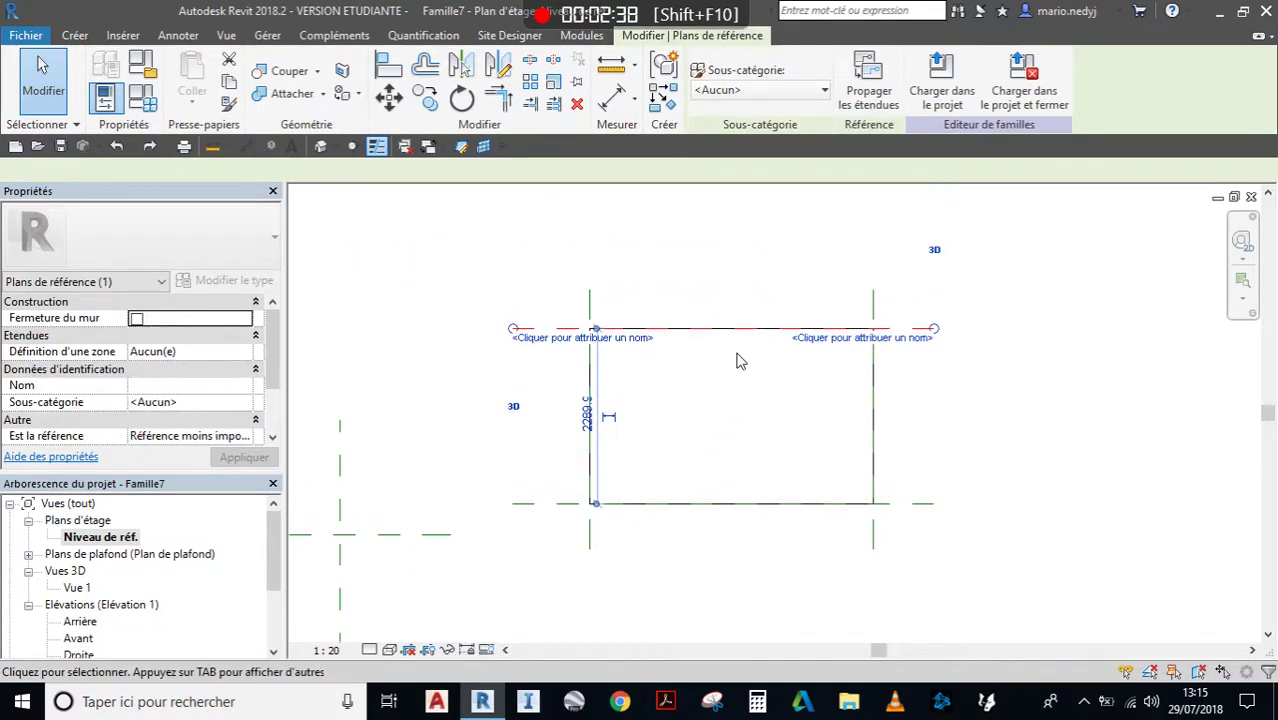
{"action": "mouse_move", "coordinate": [735, 315]}
{"action": "left_mouse_down"}
{"action": "mouse_move", "coordinate": [736, 294]}
{"action": "mouse_move", "coordinate": [740, 304]}
{"action": "left_mouse_up"}
{"action": "scroll", "coordinate": [716, 345], "scroll_direction": "up", "scroll_amount": 2}
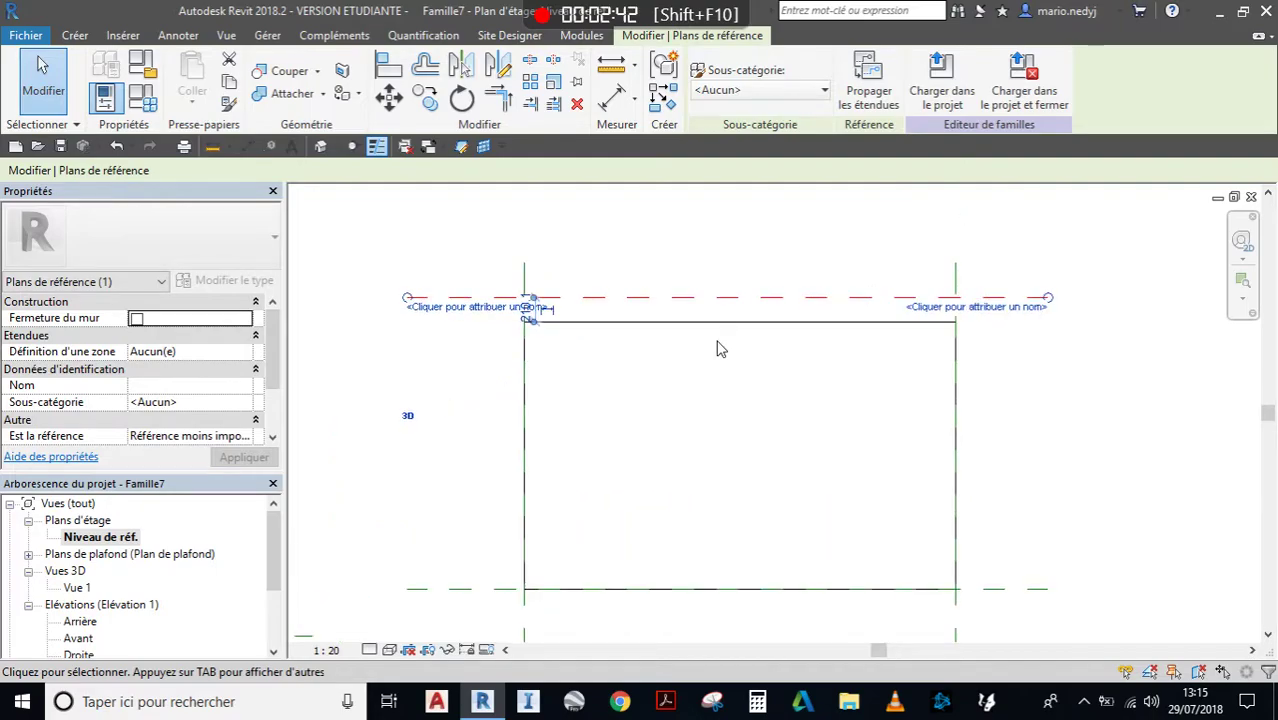
{"action": "key", "text": "Escape"}
{"action": "left_click", "coordinate": [749, 324]}
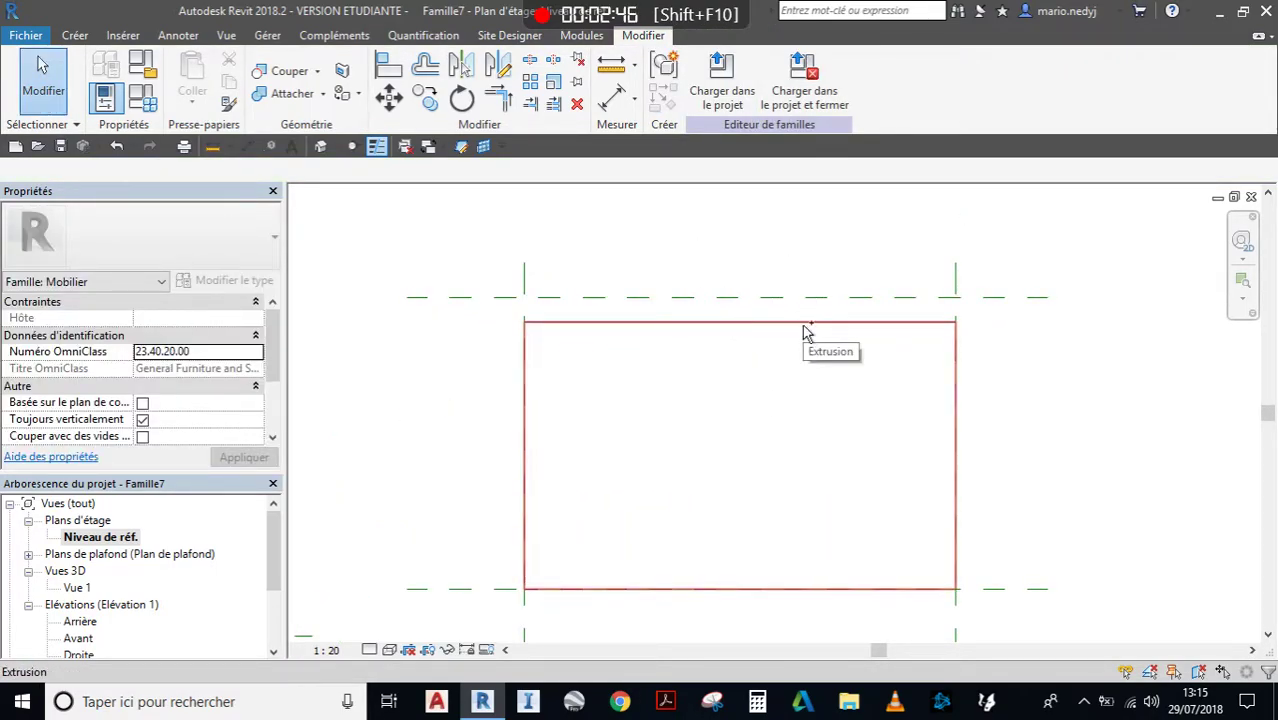
{"action": "scroll", "coordinate": [805, 333], "scroll_direction": "down", "scroll_amount": 2}
{"action": "key", "text": "ctrl+z"}
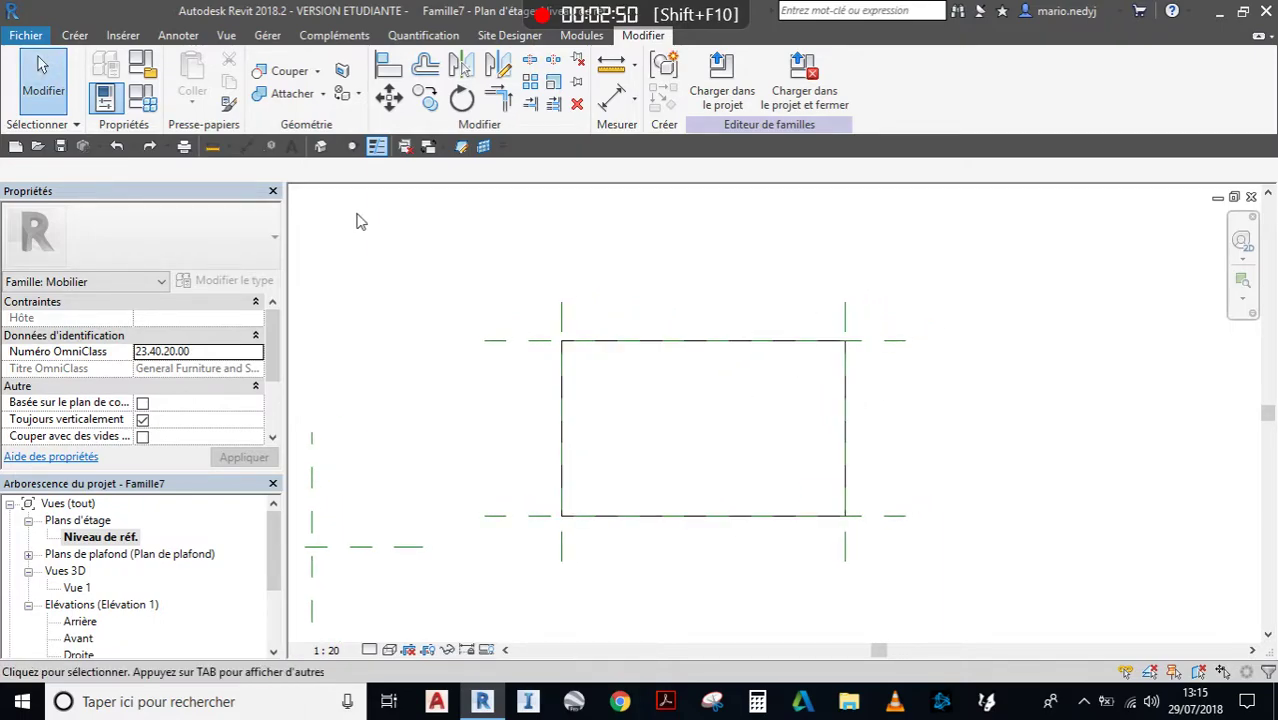
Add aligned dimensions between the two vertical reference planes above the slab and between the two horizontal ones to its right.
{"action": "left_click", "coordinate": [180, 37]}
{"action": "left_click", "coordinate": [112, 78]}
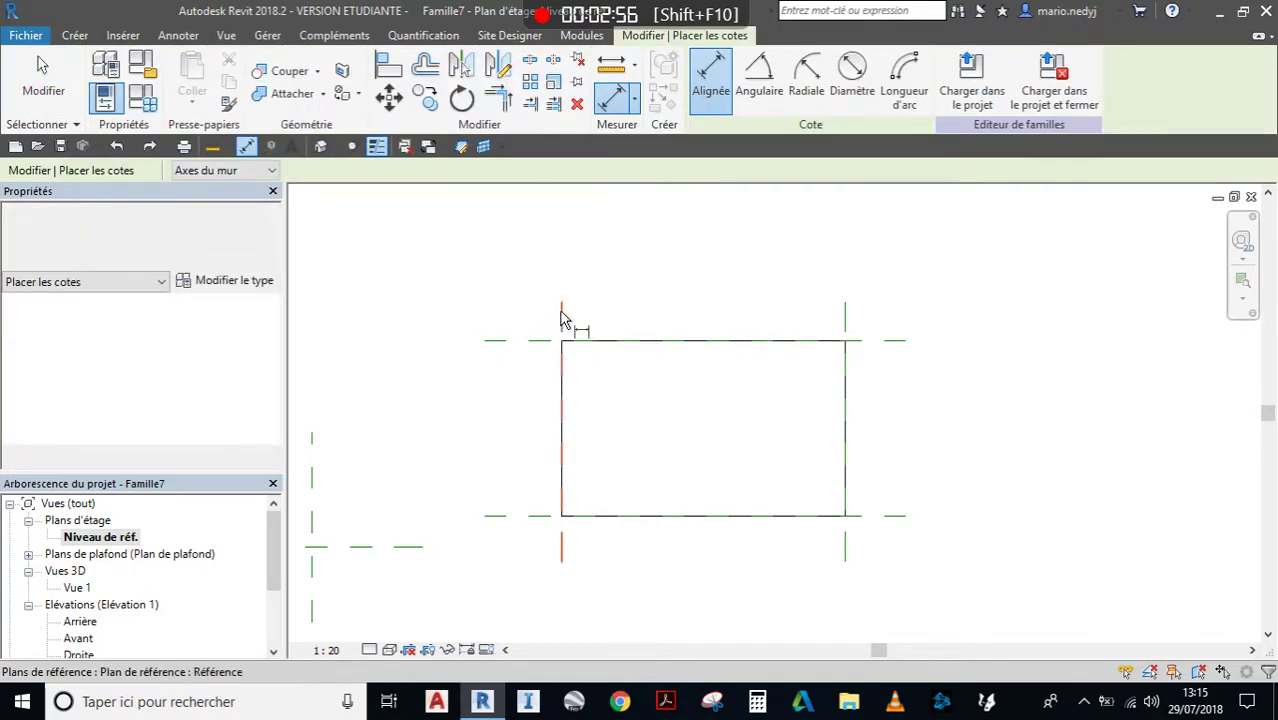
{"action": "left_click", "coordinate": [562, 320]}
{"action": "left_click", "coordinate": [845, 320]}
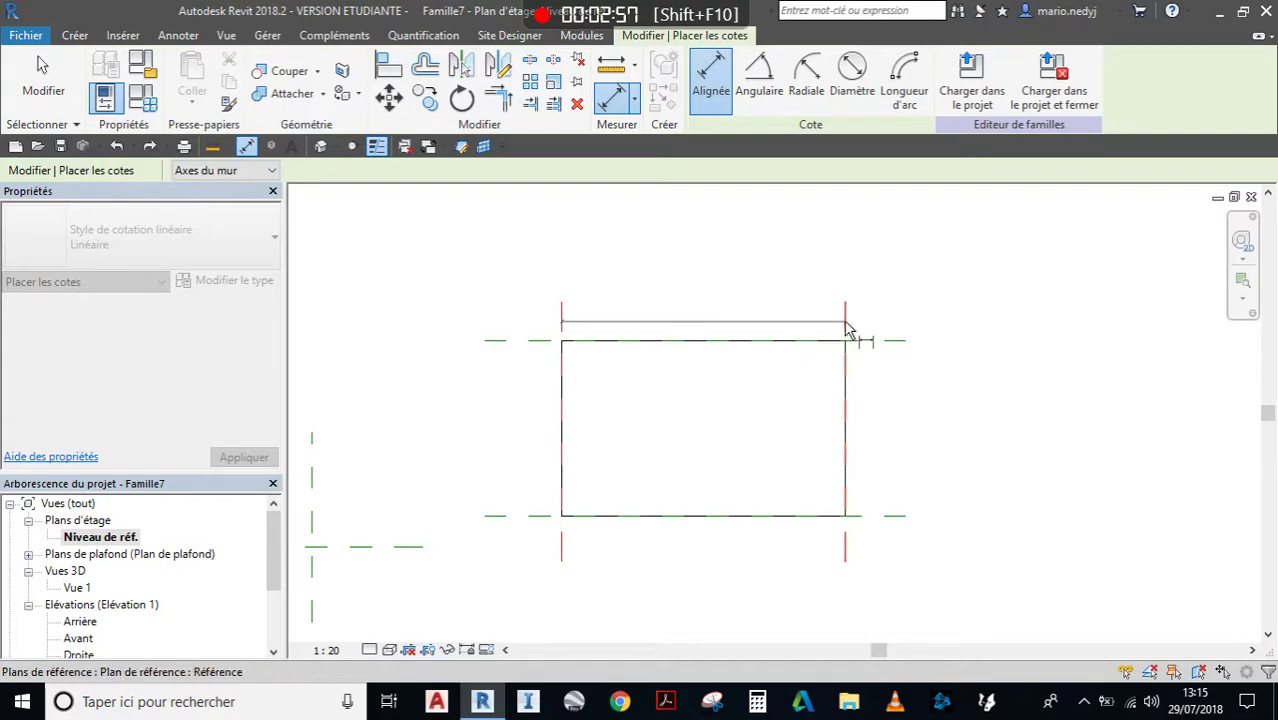
{"action": "left_click", "coordinate": [898, 313]}
{"action": "left_click", "coordinate": [893, 343]}
{"action": "left_click", "coordinate": [885, 520]}
{"action": "left_click", "coordinate": [888, 568]}
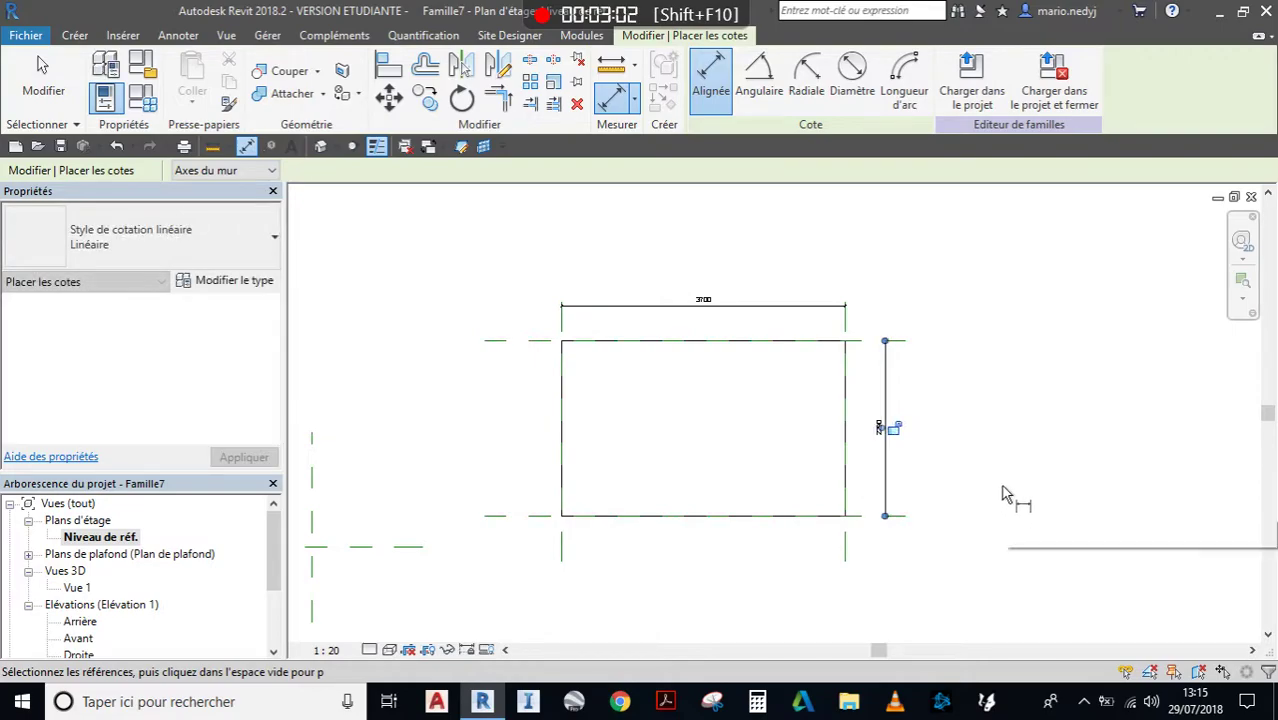
{"action": "left_click", "coordinate": [43, 75]}
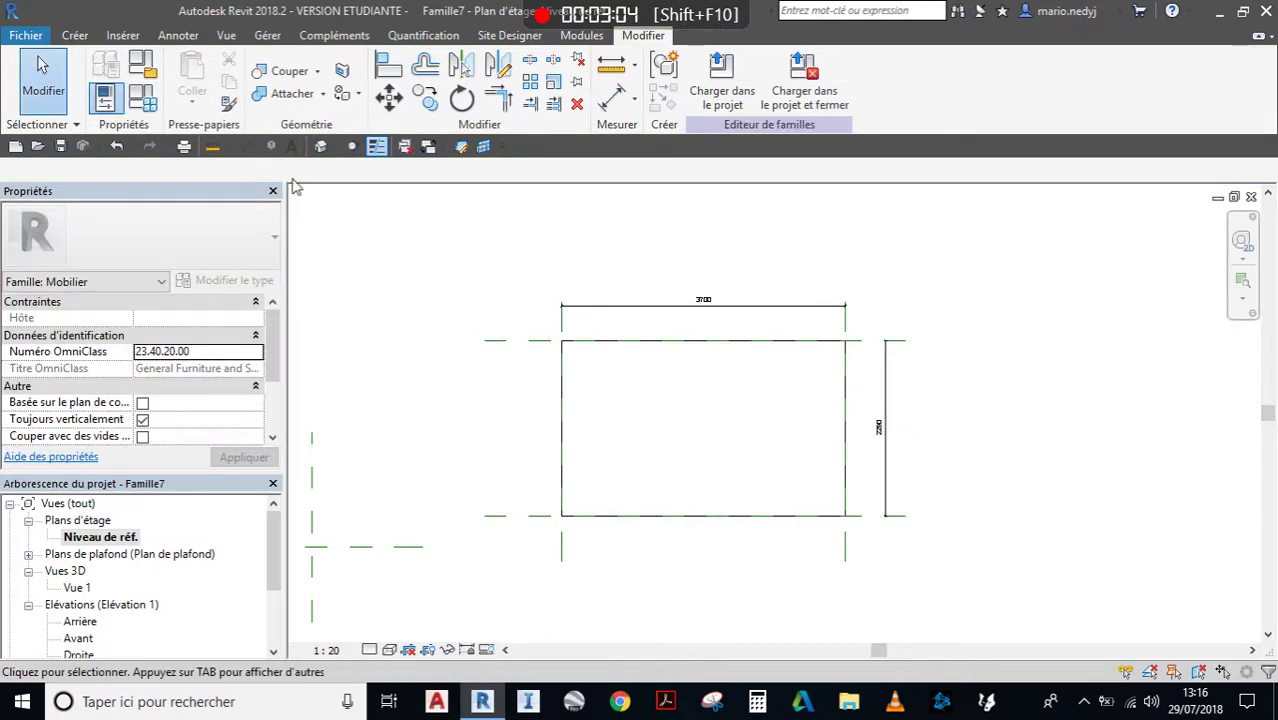
Try moving the dimensioned right vertical reference plane outward to a spacing of 4000, and undo the move.
{"action": "scroll", "coordinate": [698, 419], "scroll_direction": "up", "scroll_amount": 2}
{"action": "middle_click_drag", "start_coordinate": [698, 419], "coordinate": [643, 388]}
{"action": "scroll", "coordinate": [682, 326], "scroll_direction": "down", "scroll_amount": 1}
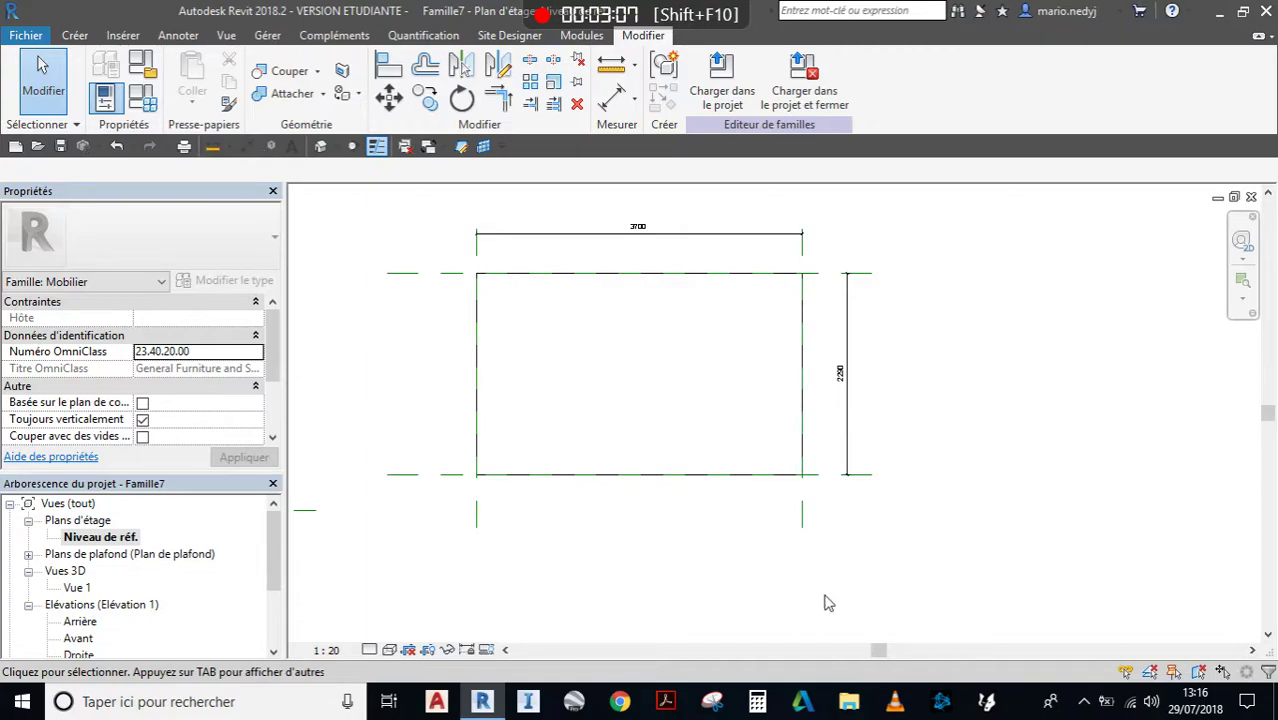
{"action": "left_click", "coordinate": [803, 518]}
{"action": "scroll", "coordinate": [800, 385], "scroll_direction": "up", "scroll_amount": 1}
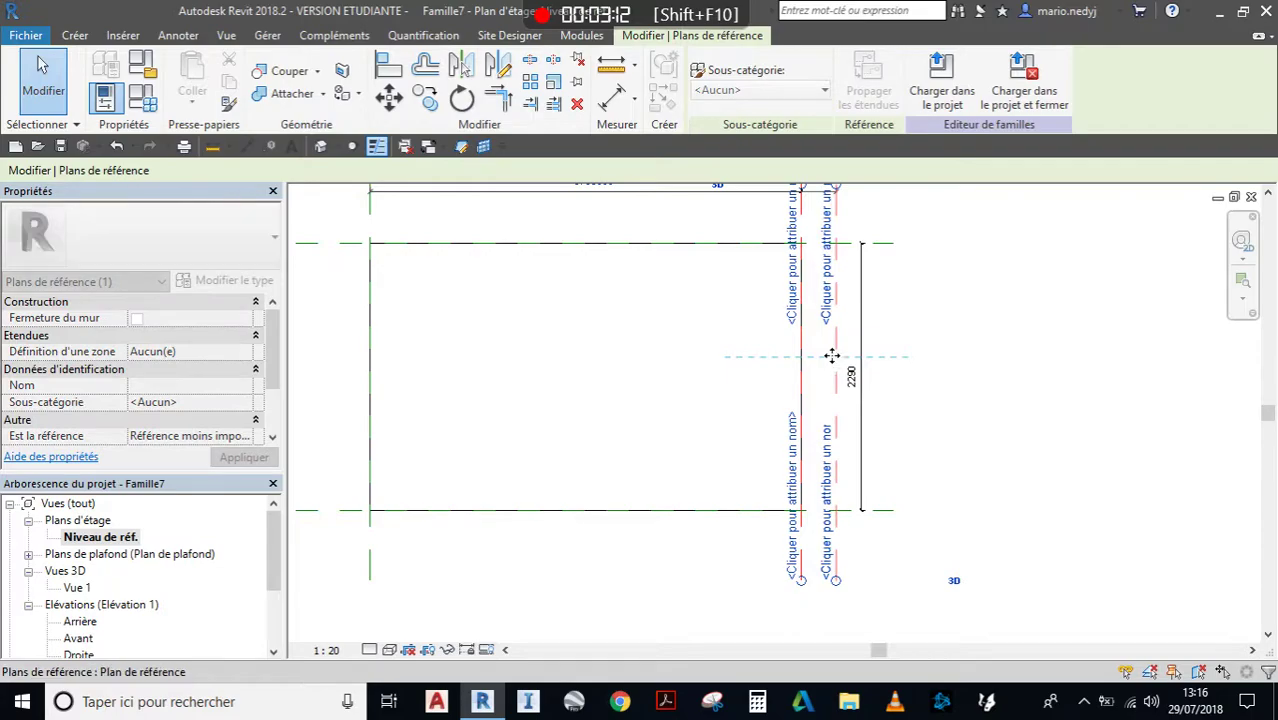
{"action": "scroll", "coordinate": [699, 357], "scroll_direction": "down", "scroll_amount": 2}
{"action": "middle_click_drag", "start_coordinate": [695, 357], "coordinate": [695, 407]}
{"action": "left_click", "coordinate": [721, 300]}
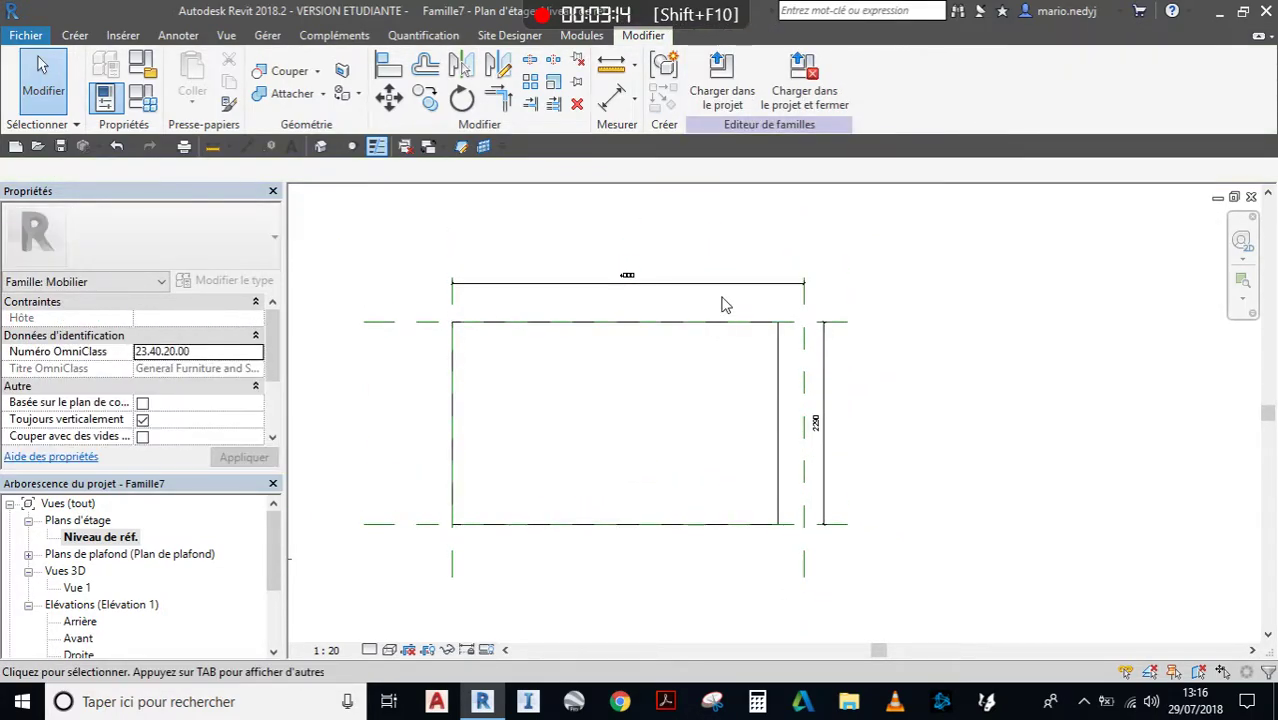
{"action": "scroll", "coordinate": [715, 298], "scroll_direction": "up", "scroll_amount": 2}
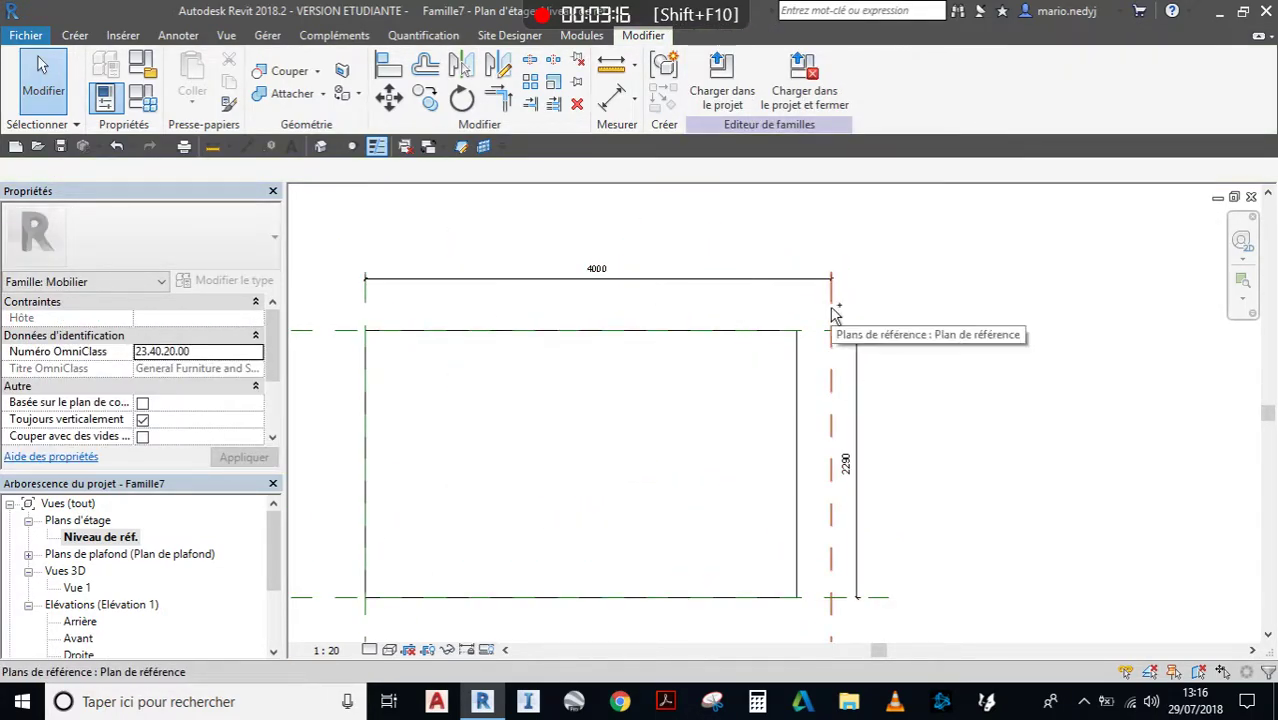
{"action": "key", "text": "ctrl"}
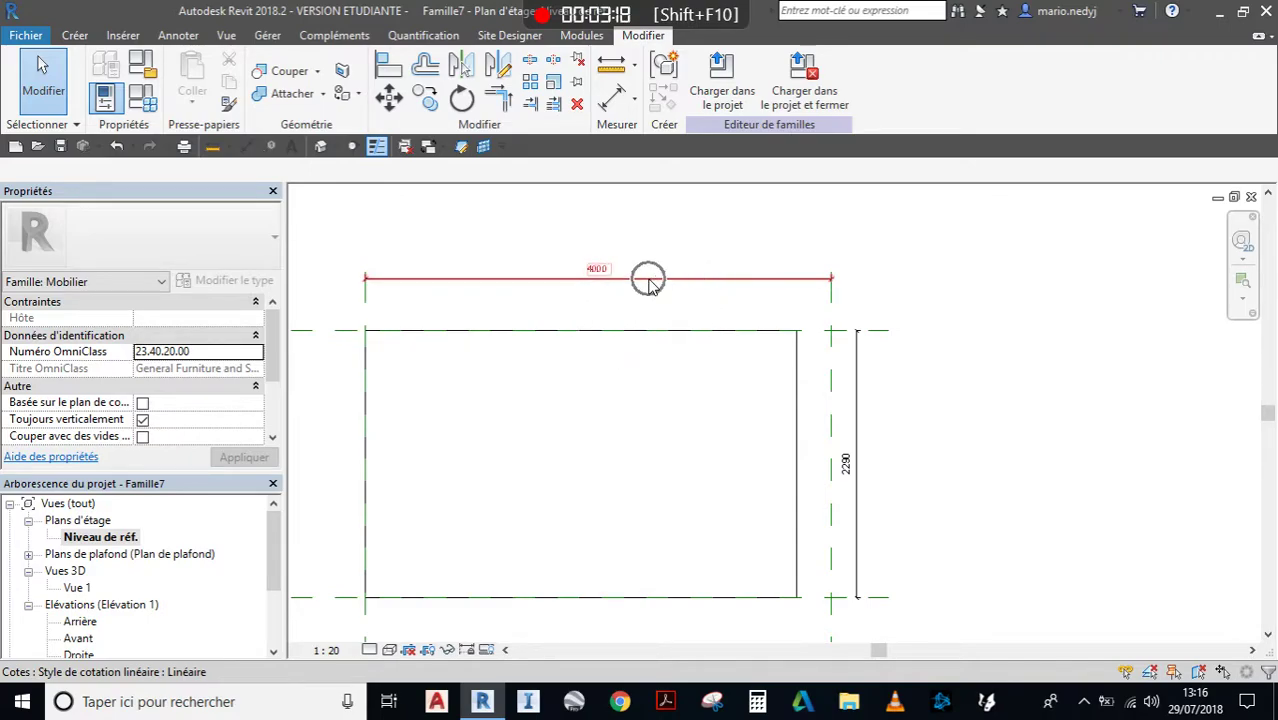
{"action": "key", "text": "ctrl"}
{"action": "key", "text": "ctrl+z"}
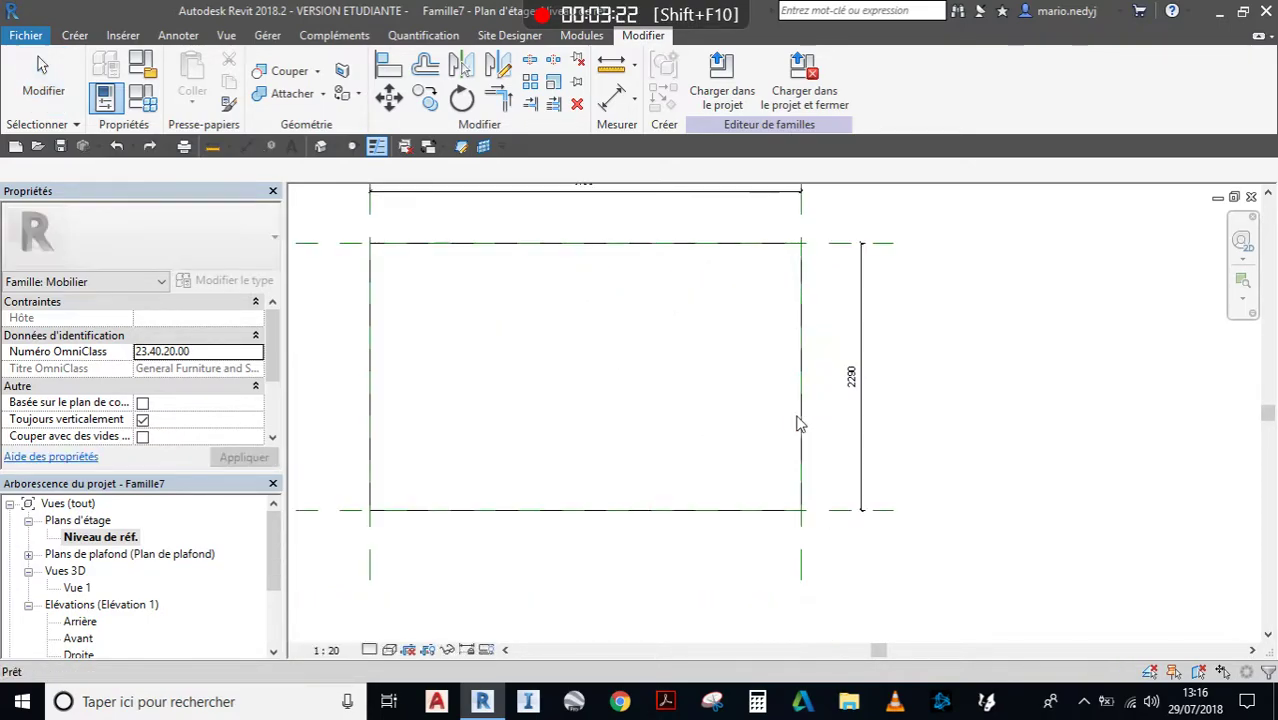
Try moving the lower horizontal reference plane downward to a dimensioned spacing of 2600, and undo the move.
{"action": "left_click", "coordinate": [431, 487]}
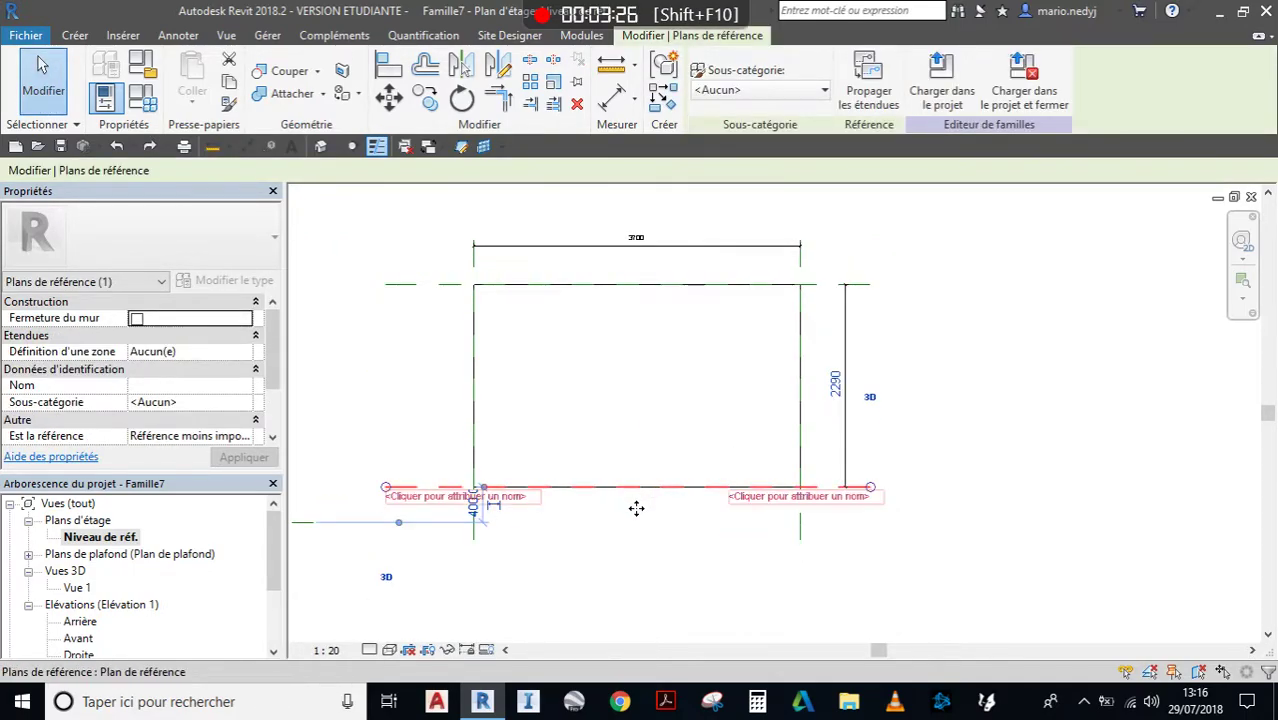
{"action": "left_click_drag", "start_coordinate": [636, 507], "coordinate": [633, 516]}
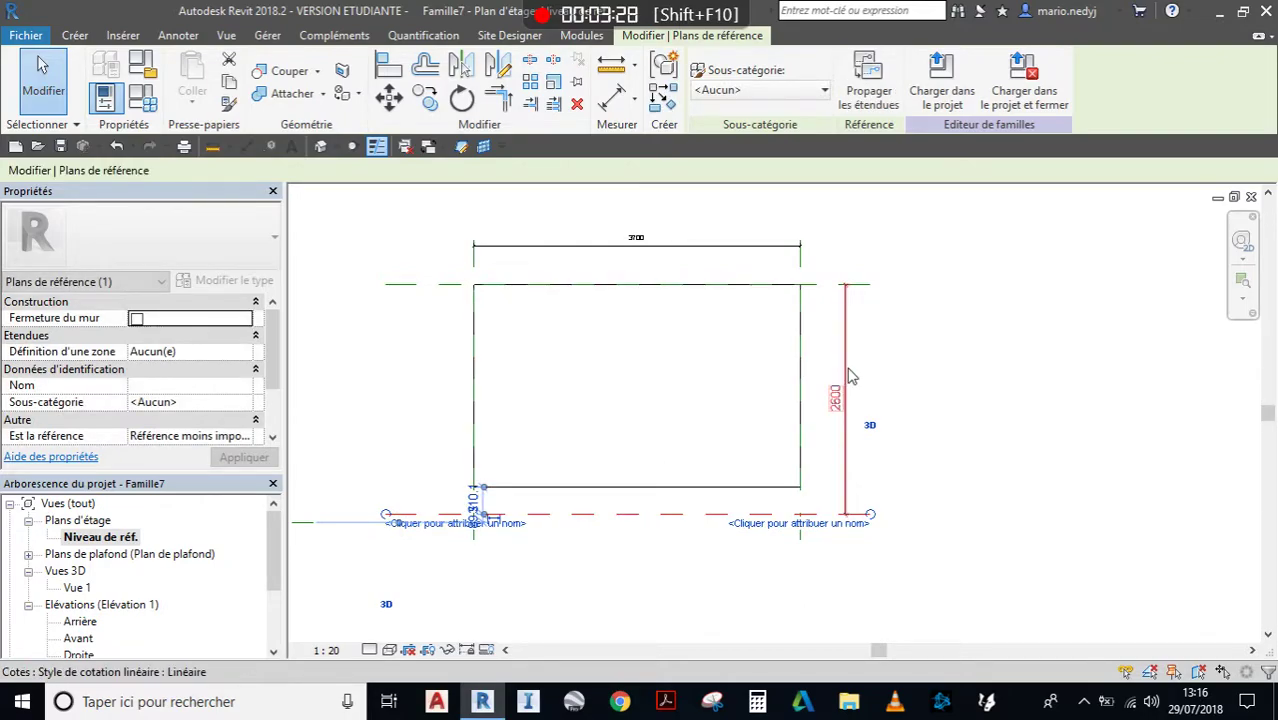
{"action": "key", "text": "Escape"}
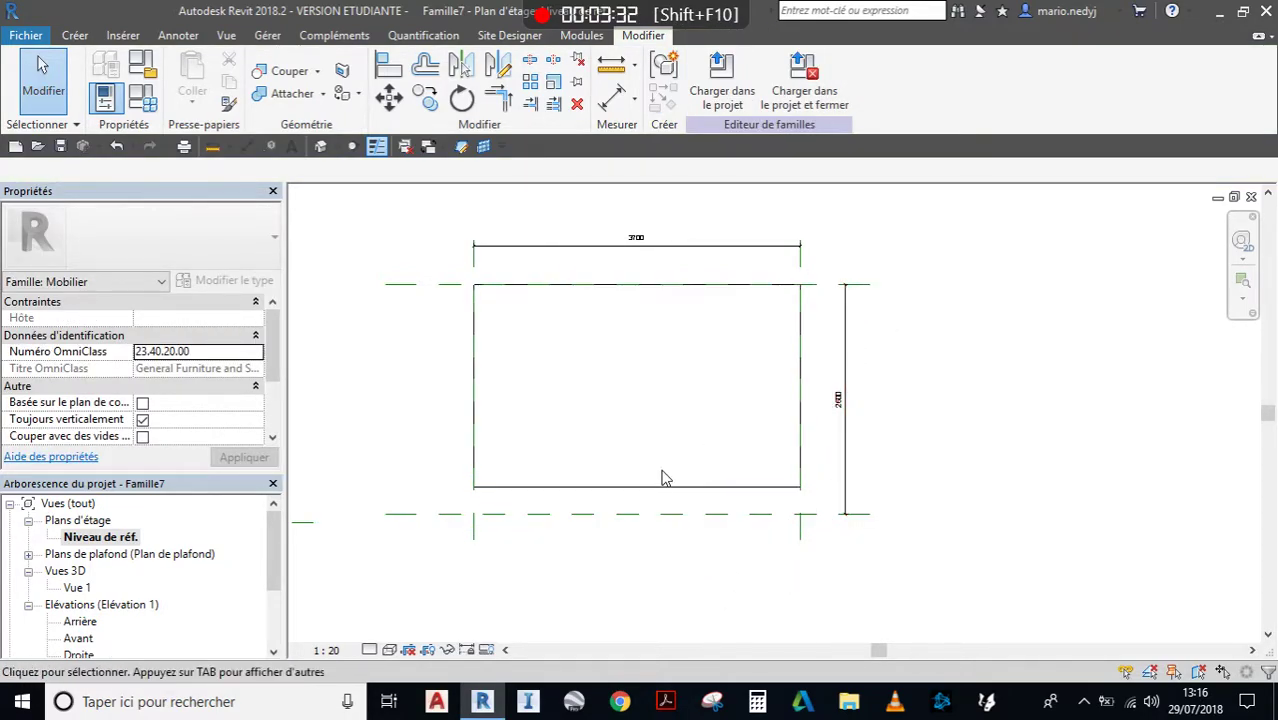
{"action": "scroll", "coordinate": [633, 491], "scroll_direction": "up", "scroll_amount": 2}
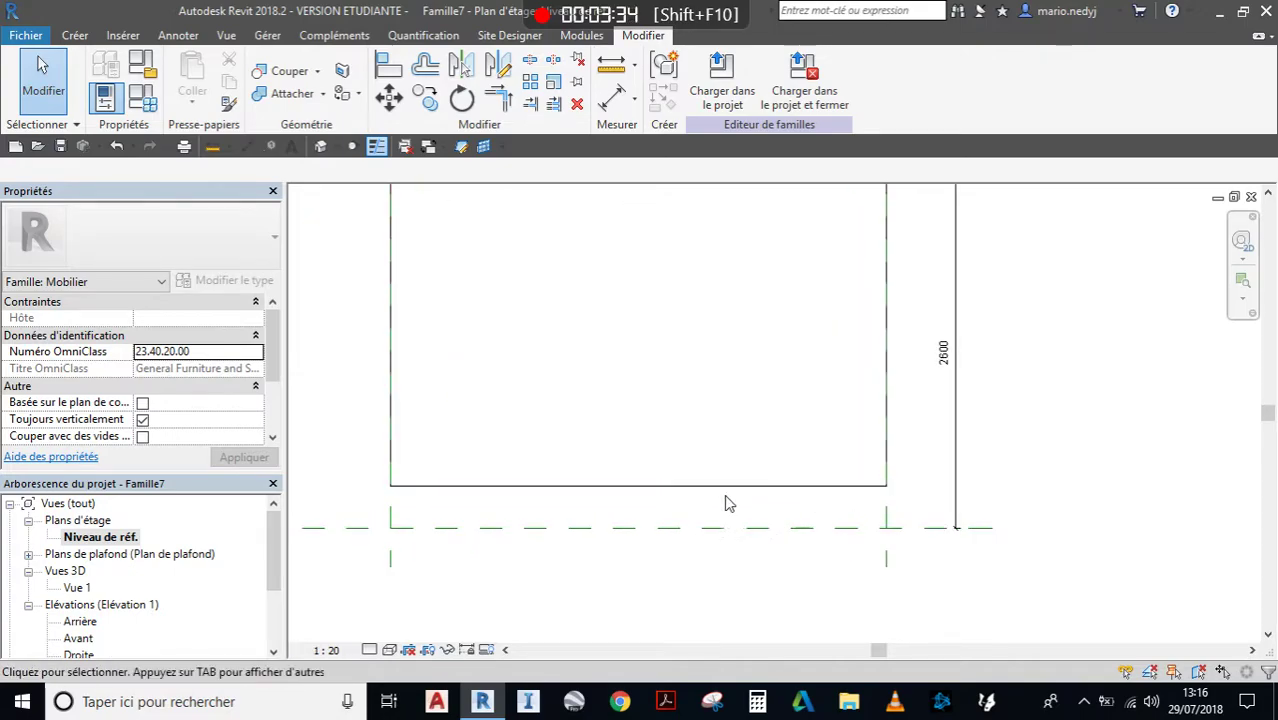
{"action": "scroll", "coordinate": [513, 480], "scroll_direction": "down", "scroll_amount": 3}
{"action": "middle_click_drag", "start_coordinate": [590, 388], "coordinate": [602, 419]}
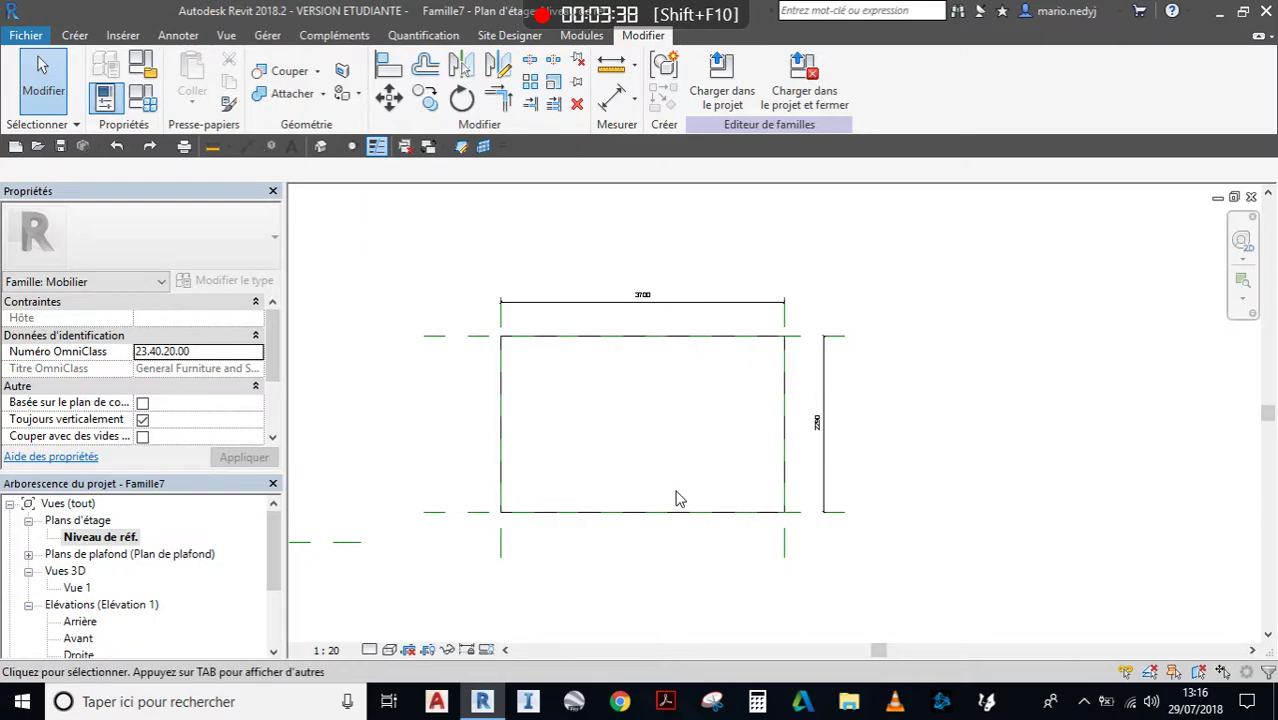
Label the dimension between the vertical reference planes with a new family type parameter named Longueur.
{"action": "scroll", "coordinate": [614, 463], "scroll_direction": "up", "scroll_amount": 1}
{"action": "scroll", "coordinate": [637, 413], "scroll_direction": "up", "scroll_amount": 1}
{"action": "middle_click_drag", "start_coordinate": [648, 420], "coordinate": [616, 486]}
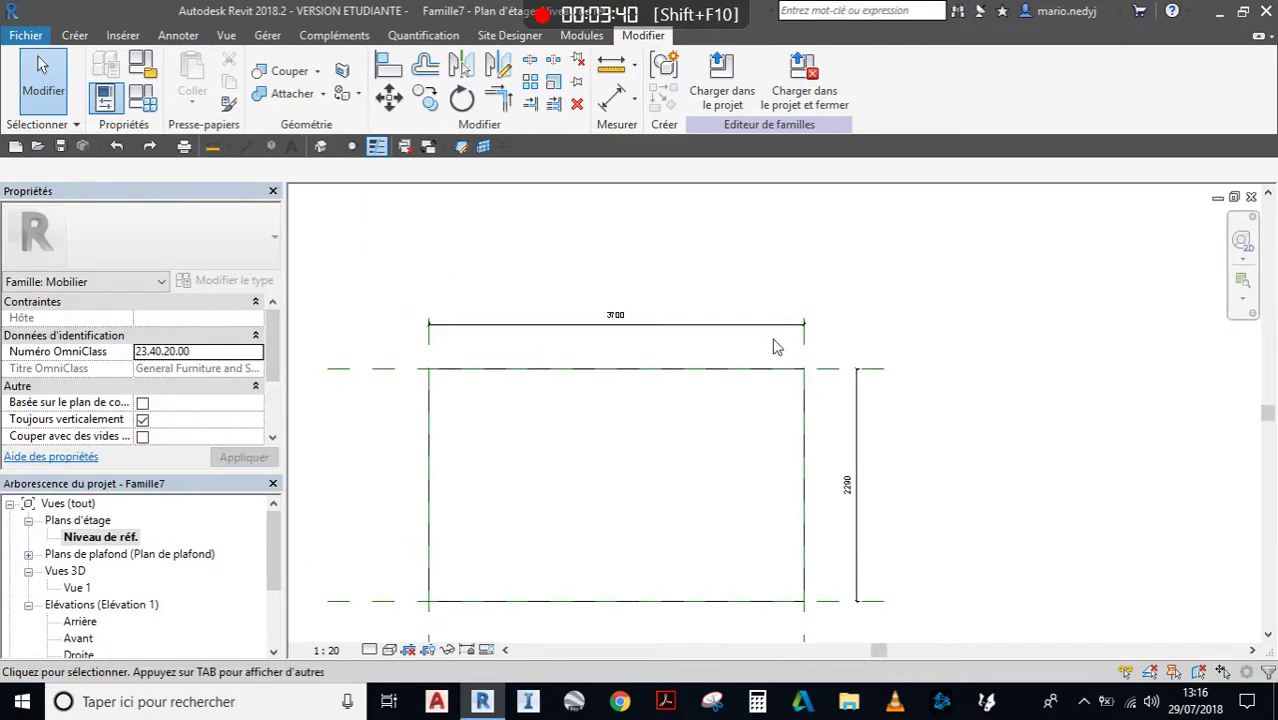
{"action": "scroll", "coordinate": [718, 390], "scroll_direction": "down", "scroll_amount": 1}
{"action": "middle_click_drag", "start_coordinate": [718, 390], "coordinate": [727, 377]}
{"action": "left_click", "coordinate": [722, 320]}
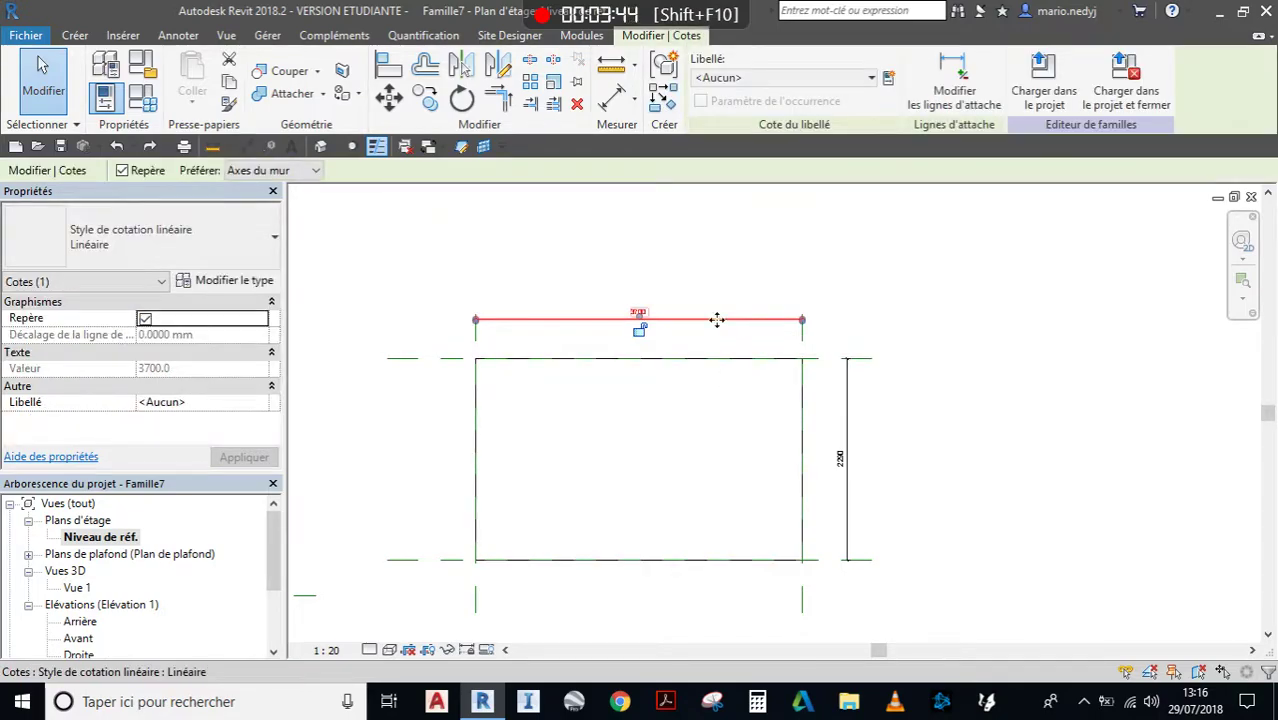
{"action": "left_click", "coordinate": [775, 80]}
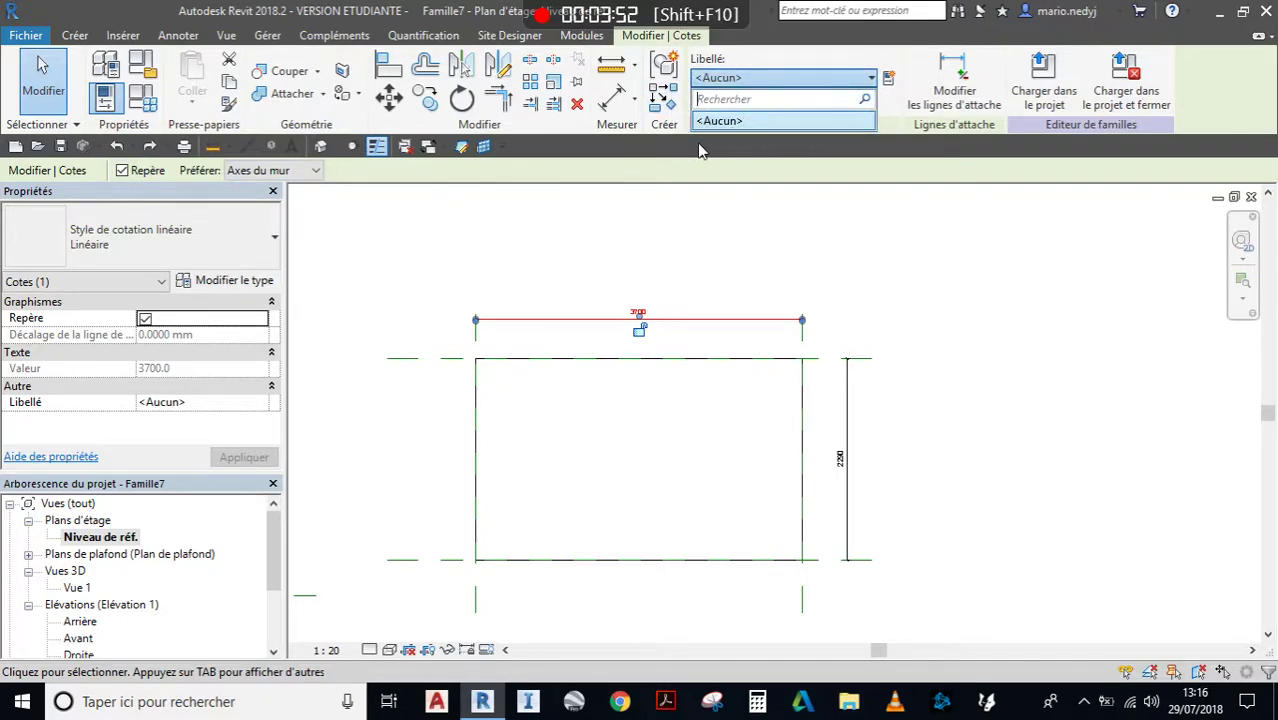
{"action": "left_click", "coordinate": [787, 83]}
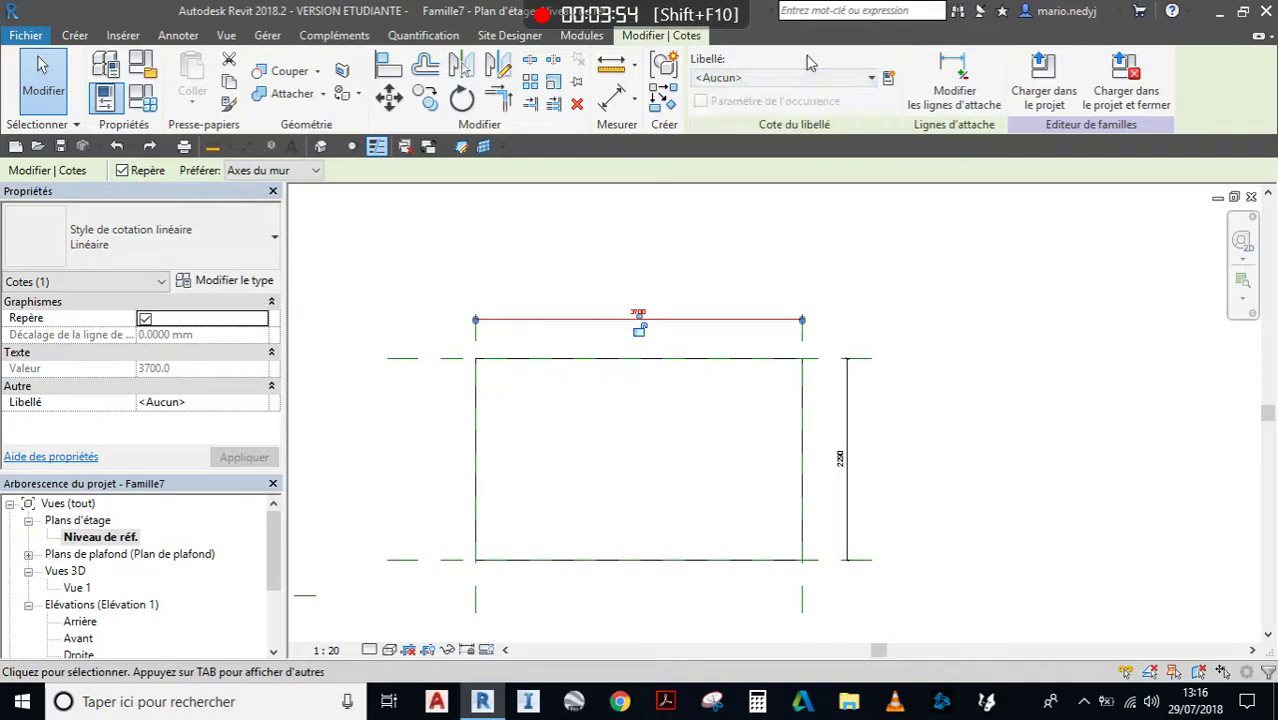
{"action": "left_click", "coordinate": [889, 79]}
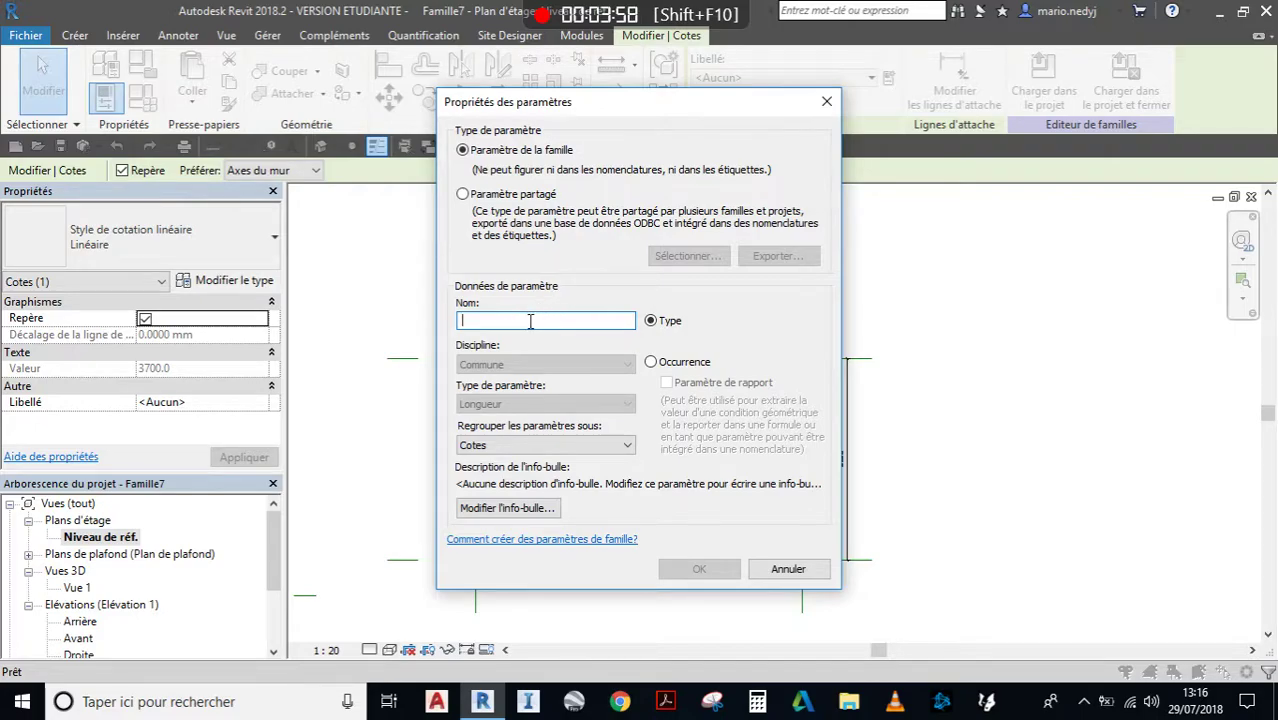
{"action": "type", "text": "Longueur"}
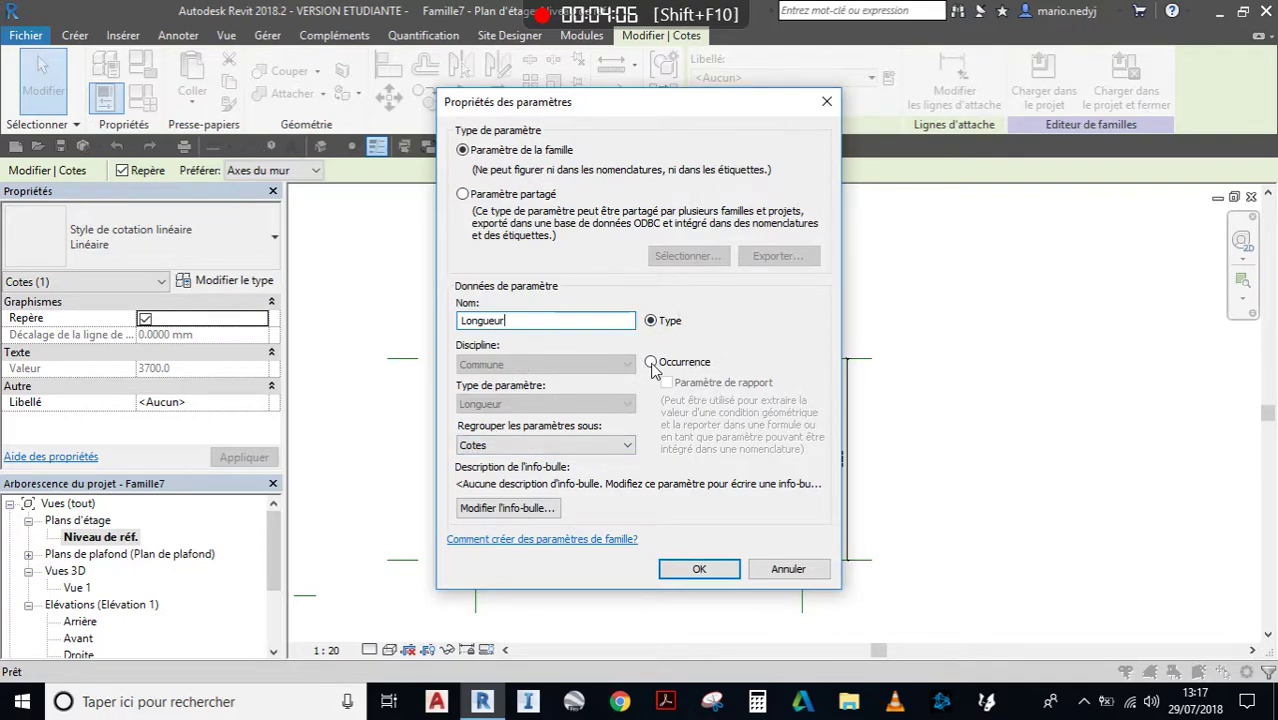
{"action": "left_click", "coordinate": [697, 566]}
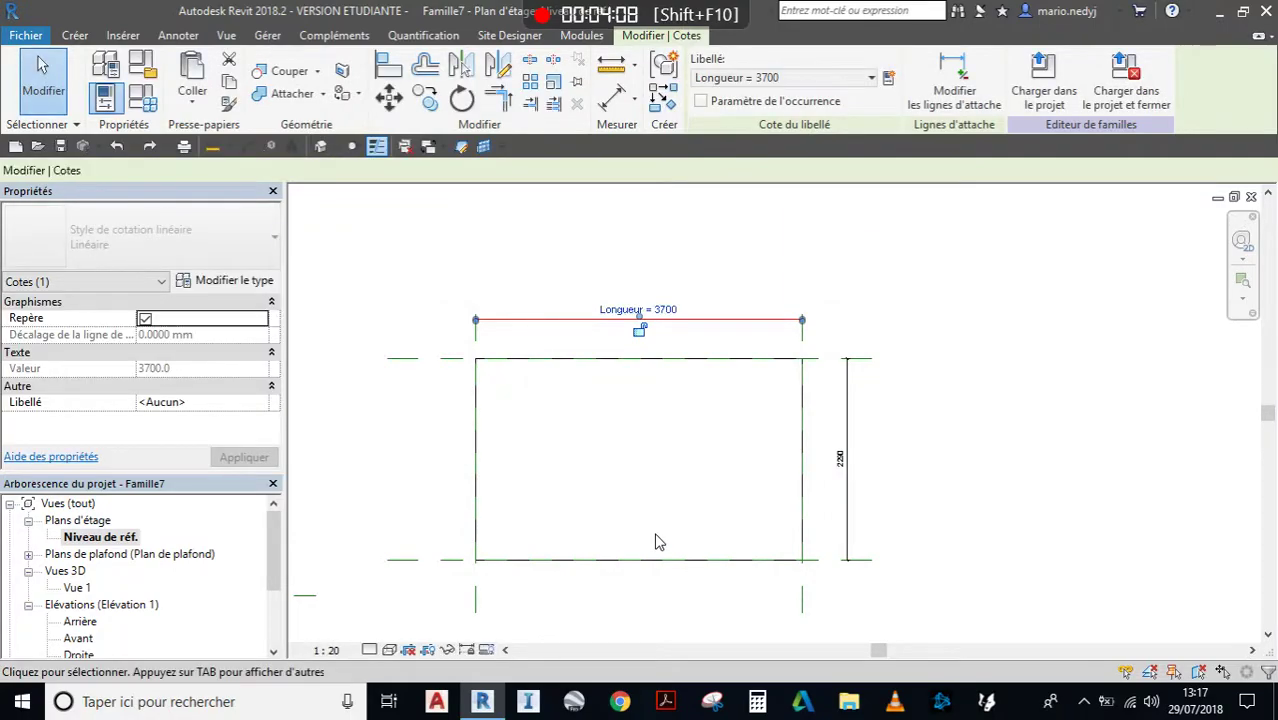
Label the dimension between the horizontal reference planes with a new family type parameter named Largeur.
{"action": "left_click", "coordinate": [856, 420]}
{"action": "left_click", "coordinate": [846, 414]}
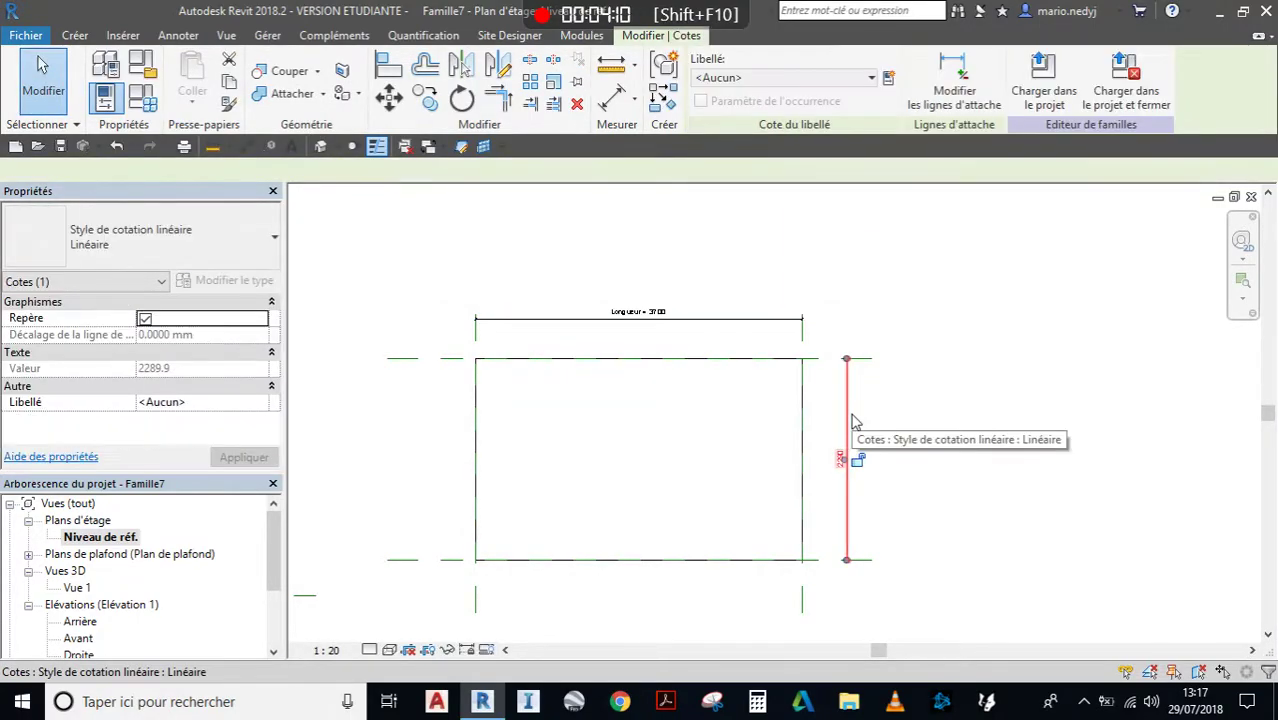
{"action": "left_click", "coordinate": [832, 80]}
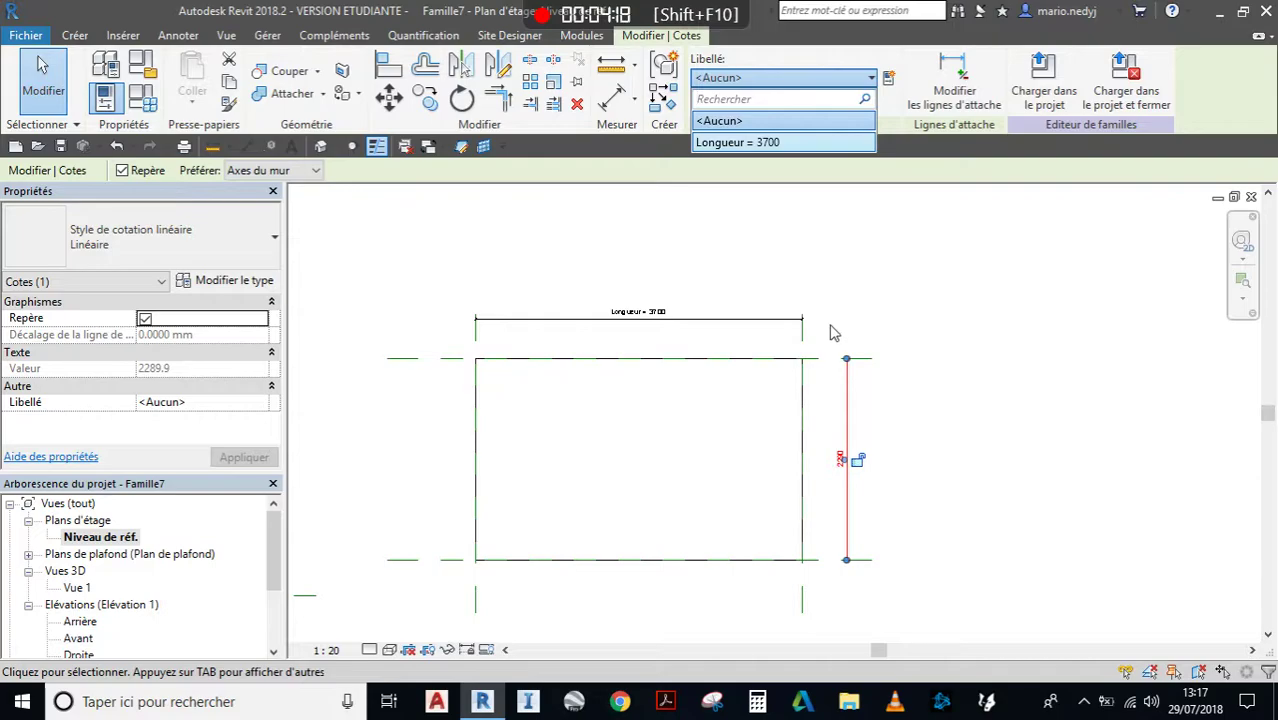
{"action": "left_click", "coordinate": [891, 82]}
{"action": "type", "text": "Largeur"}
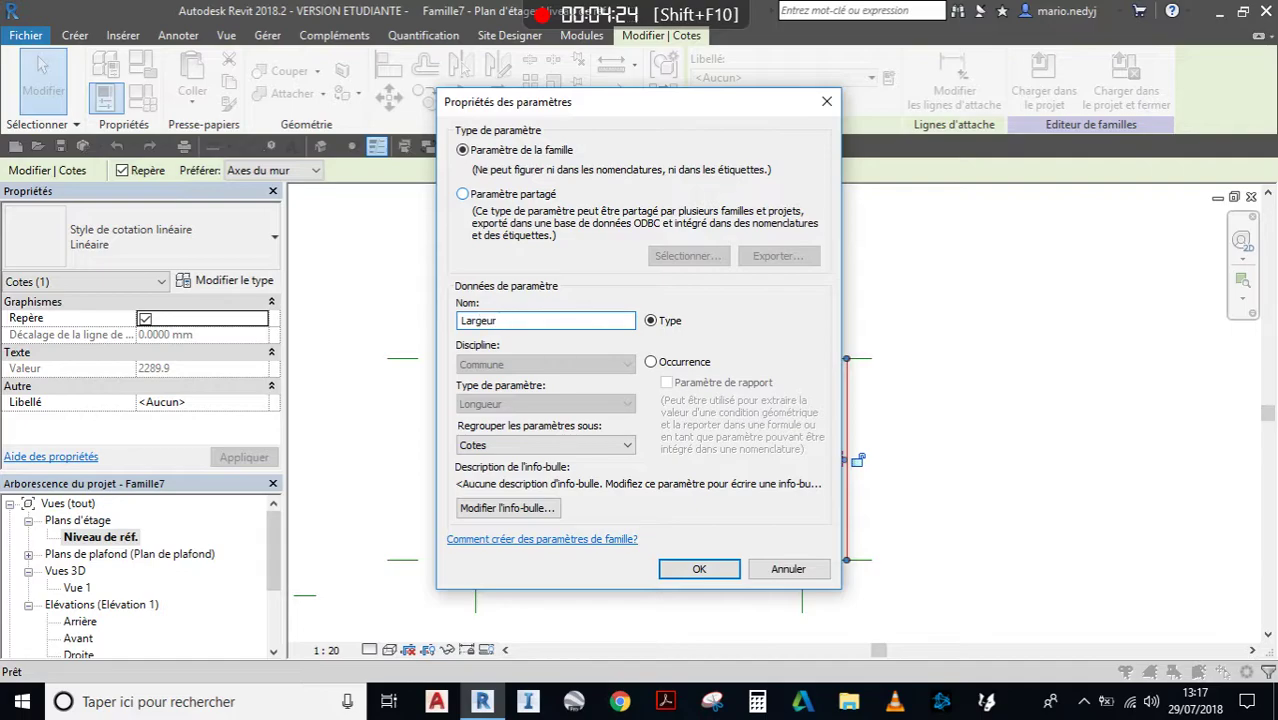
{"action": "left_click", "coordinate": [697, 569]}
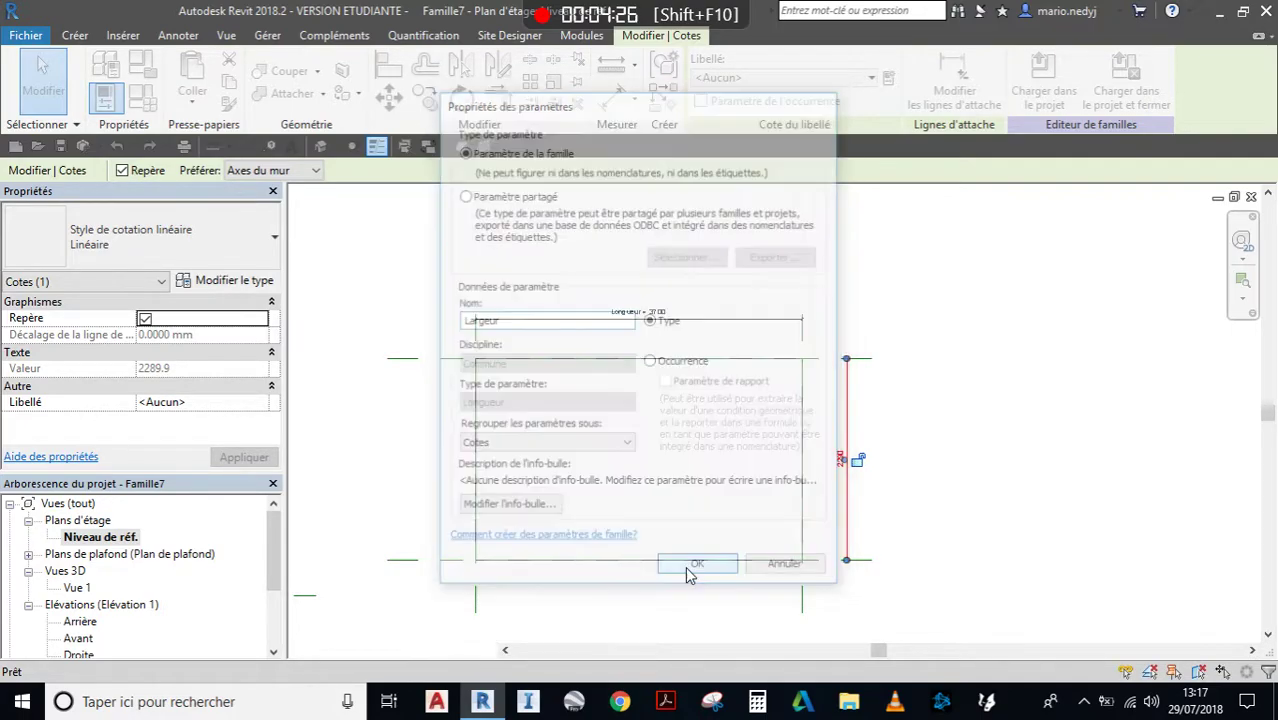
Move the left vertical reference plane of the rectangle outward to a Longueur of 4400.
{"action": "left_click", "coordinate": [985, 412]}
{"action": "middle_click_drag", "start_coordinate": [748, 389], "coordinate": [790, 358]}
{"action": "left_click", "coordinate": [514, 570]}
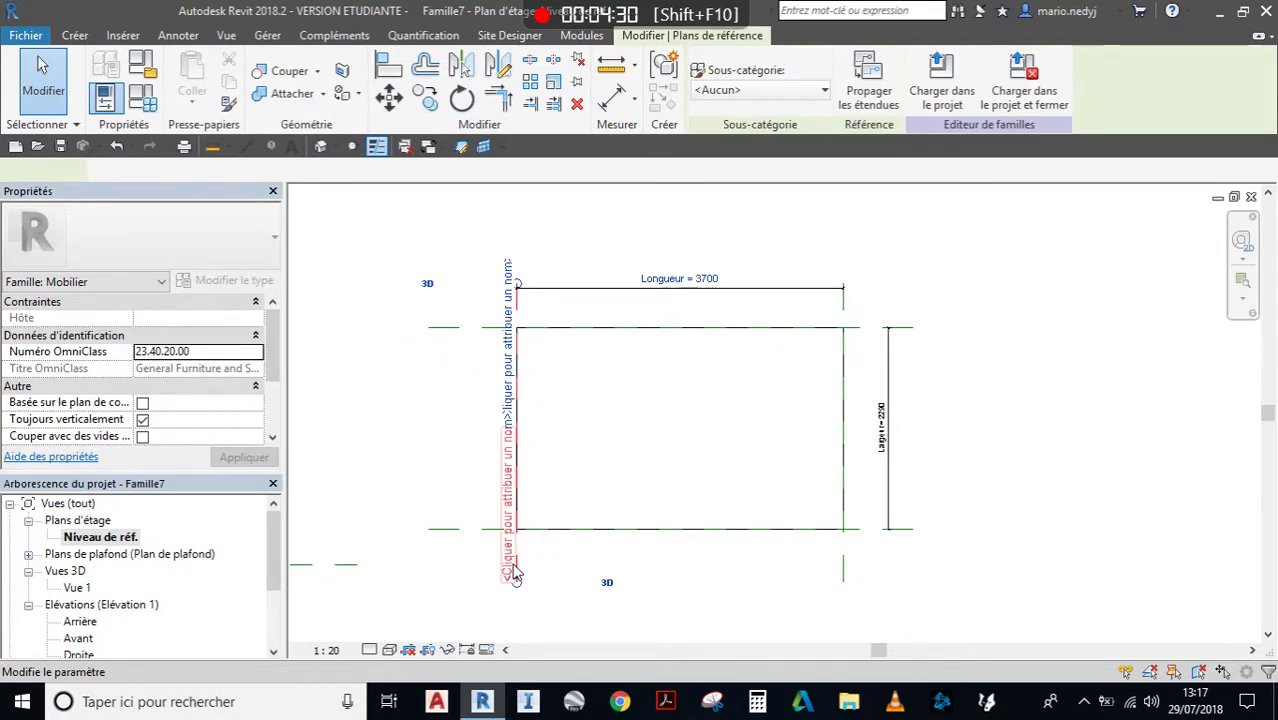
{"action": "scroll", "coordinate": [507, 470], "scroll_direction": "up", "scroll_amount": 2}
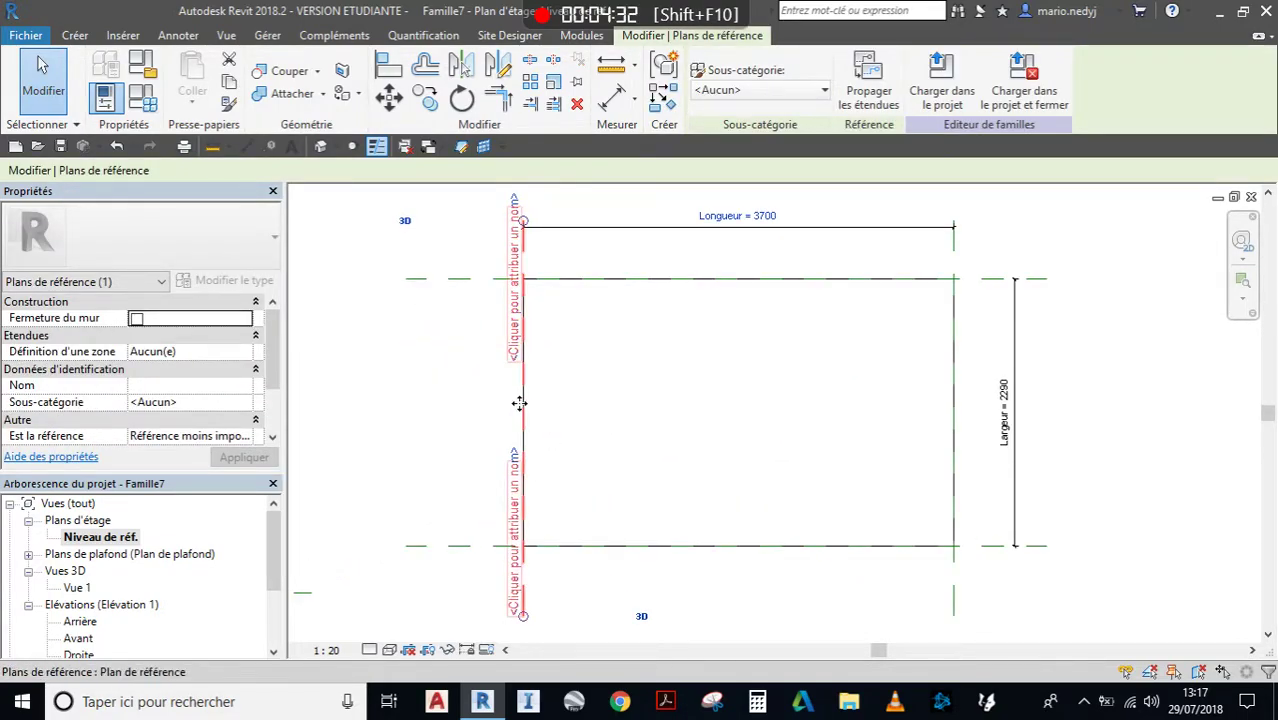
{"action": "left_click_drag", "start_coordinate": [500, 405], "coordinate": [438, 403]}
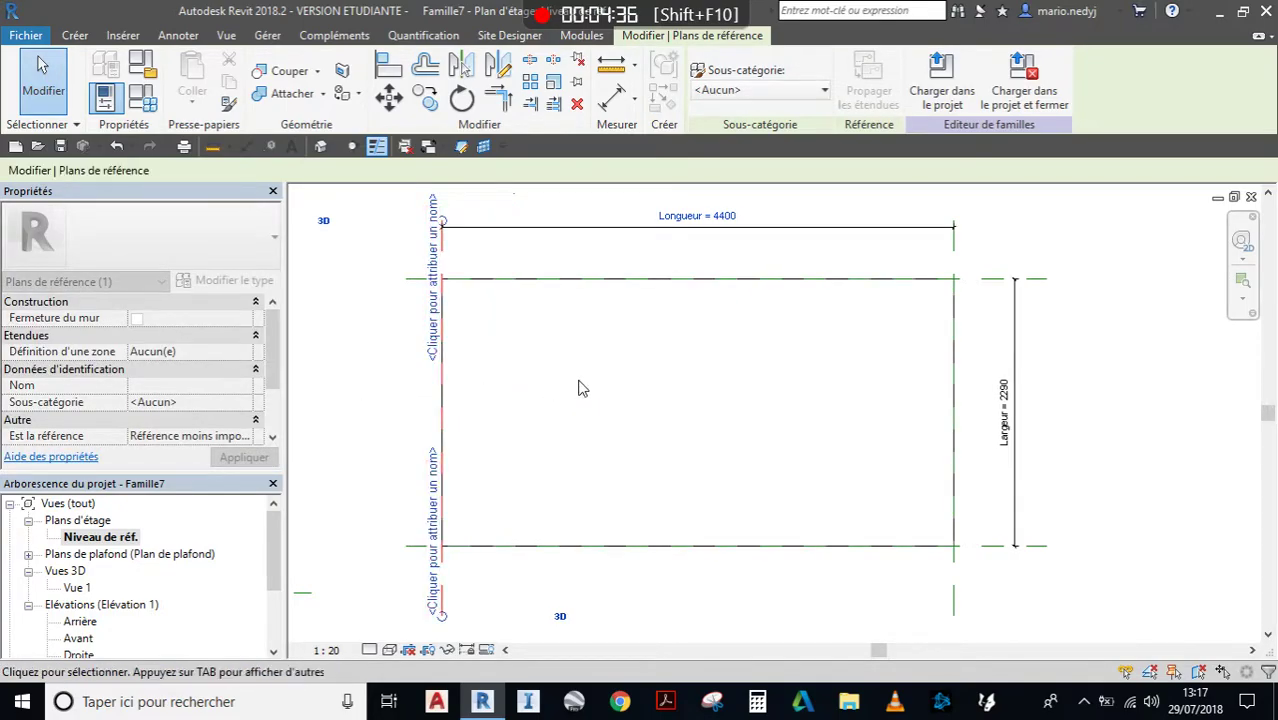
{"action": "left_click", "coordinate": [583, 388]}
{"action": "scroll", "coordinate": [573, 375], "scroll_direction": "down", "scroll_amount": 1}
{"action": "middle_click_drag", "start_coordinate": [568, 374], "coordinate": [604, 386]}
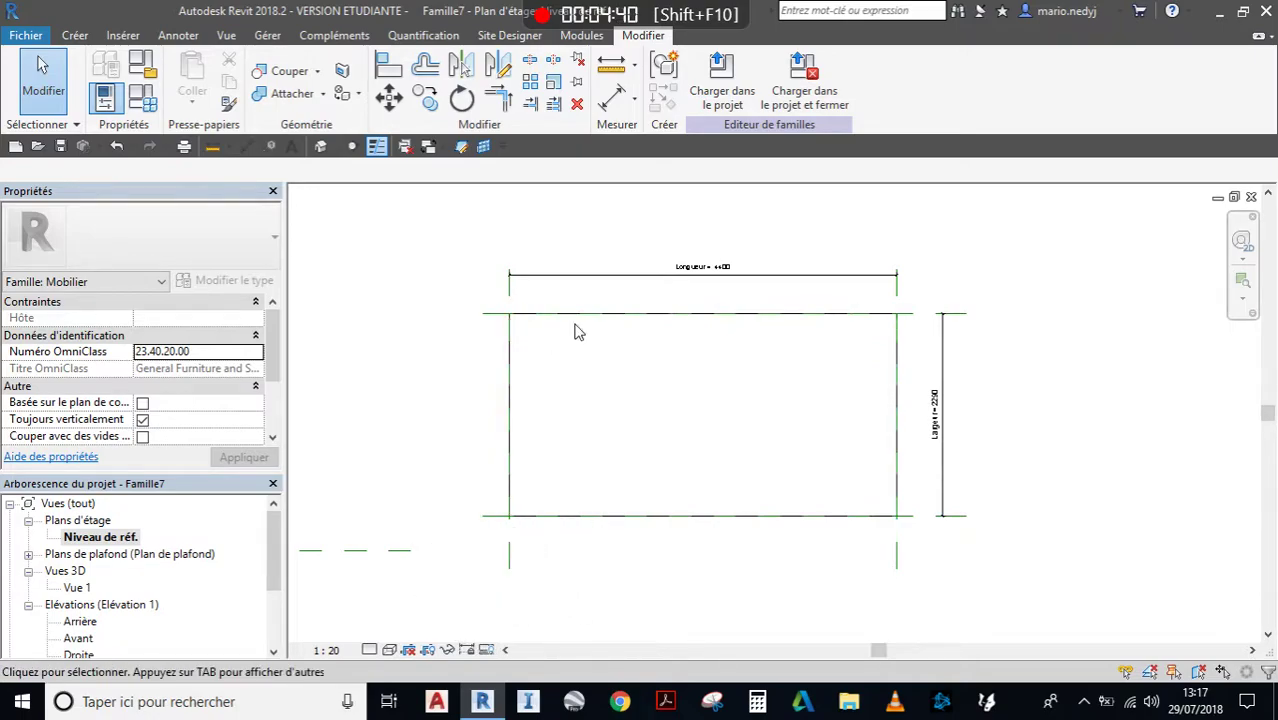
{"action": "scroll", "coordinate": [725, 262], "scroll_direction": "up", "scroll_amount": 1}
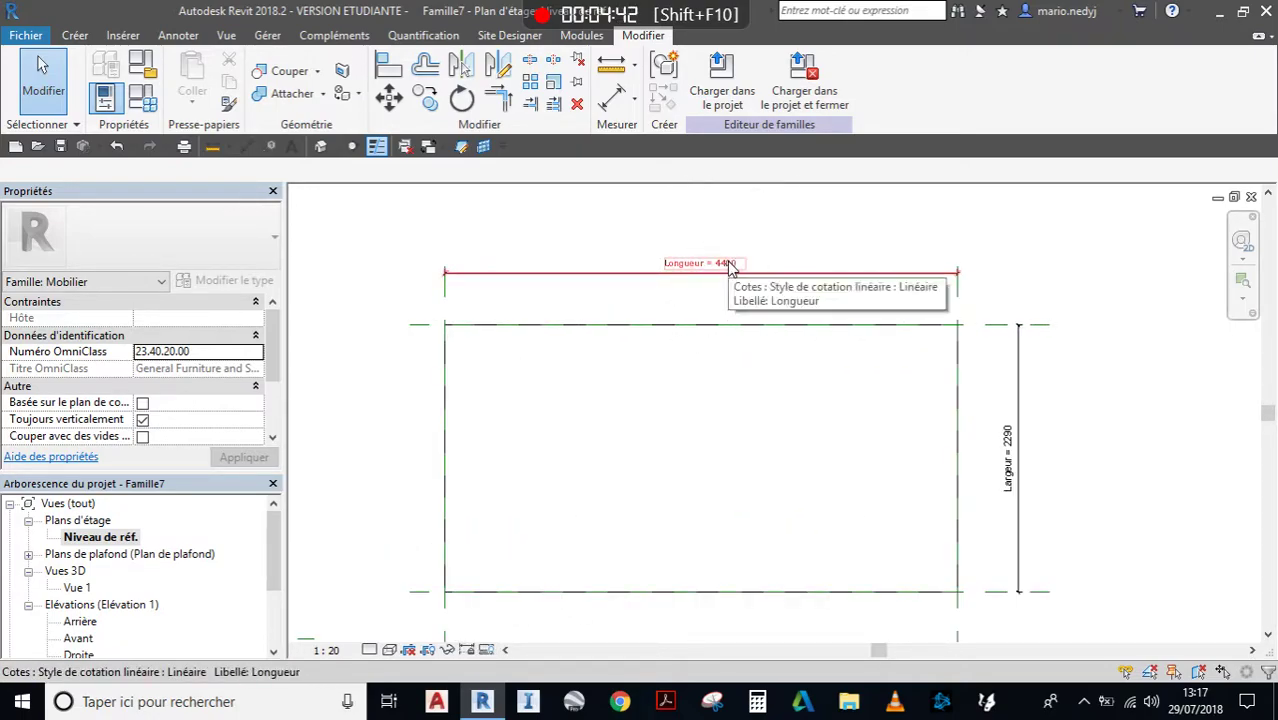
{"action": "scroll", "coordinate": [730, 262], "scroll_direction": "down", "scroll_amount": 1}
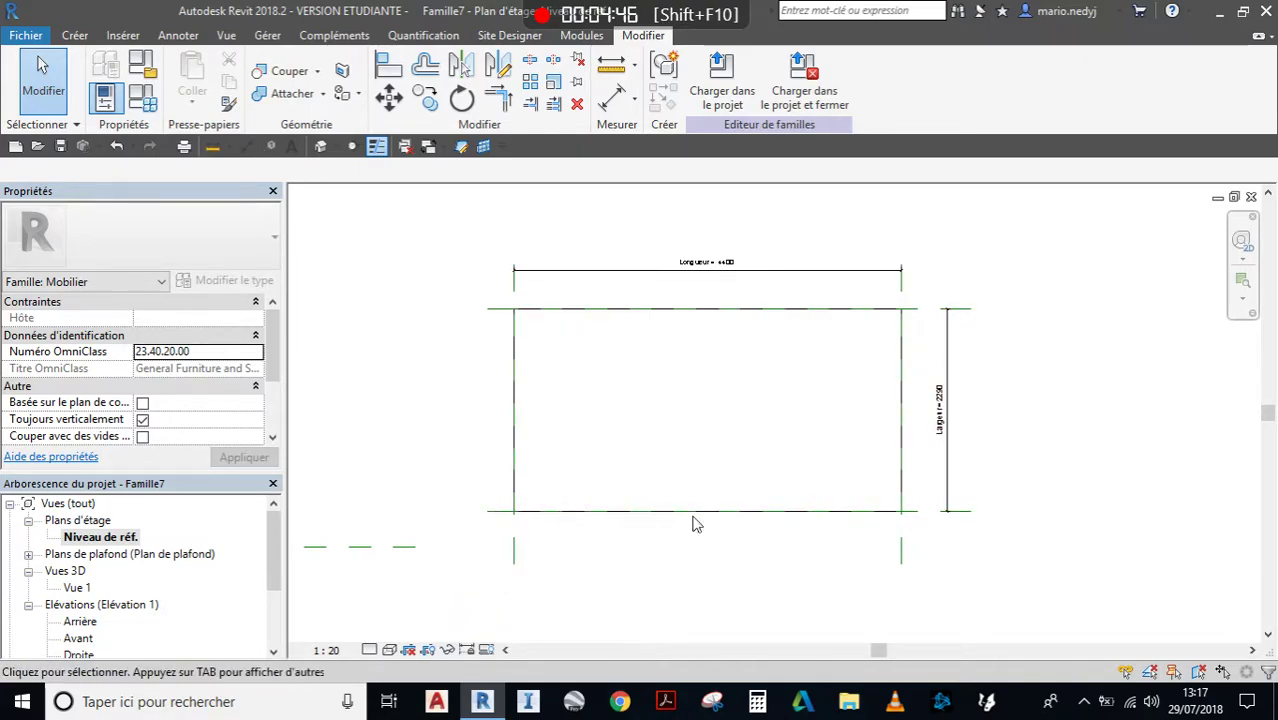
Try moving the upper horizontal reference plane downward to a Largeur of 1700, and undo the move.
{"action": "left_click", "coordinate": [498, 312]}
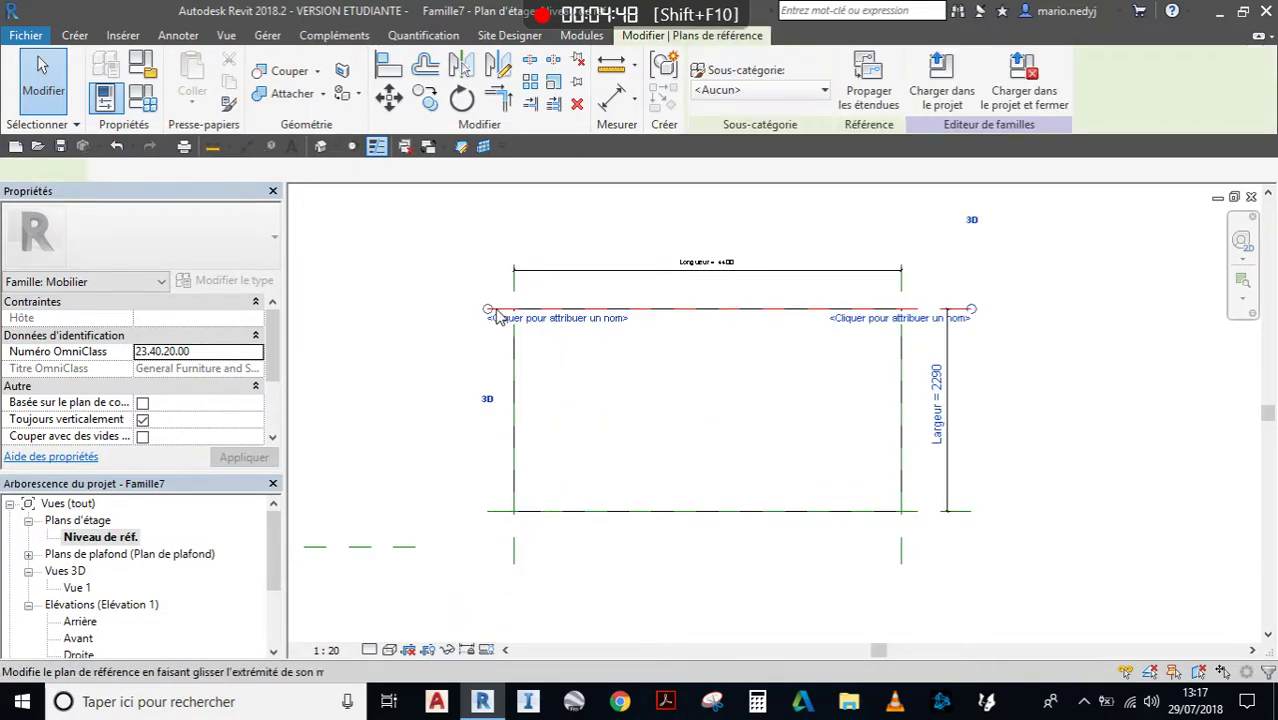
{"action": "left_click_drag", "start_coordinate": [723, 325], "coordinate": [727, 362]}
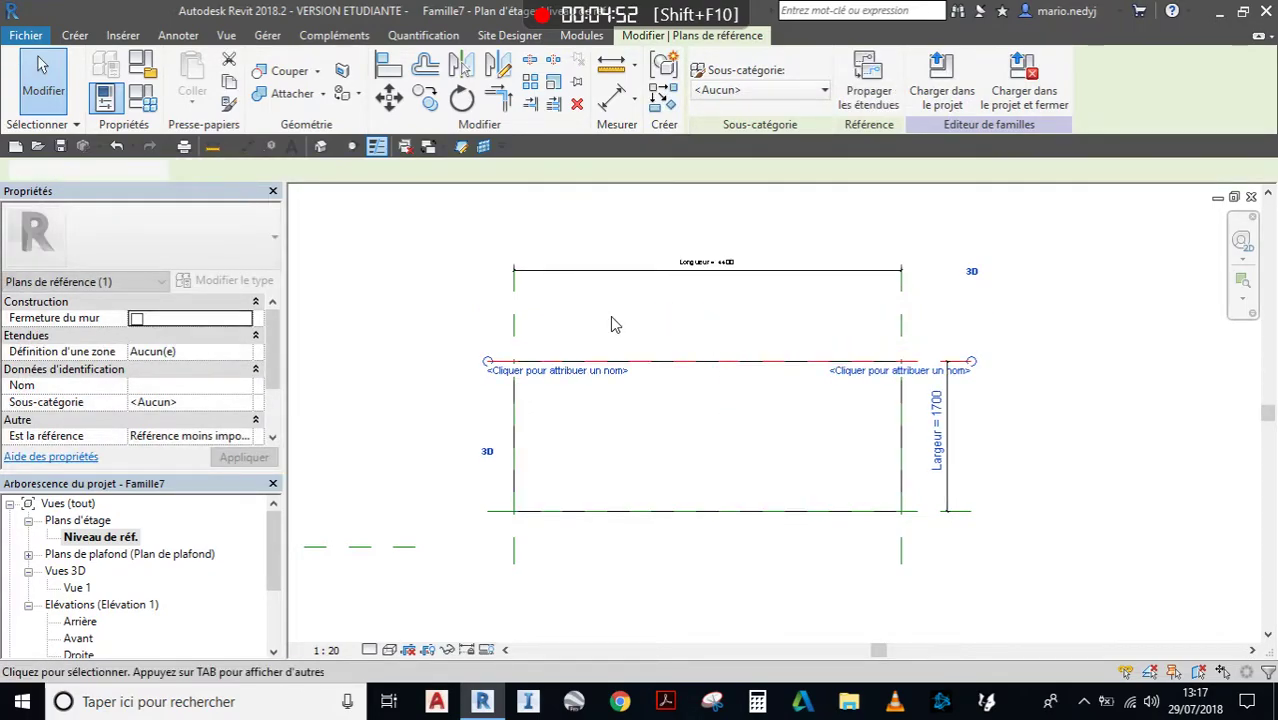
{"action": "left_click", "coordinate": [845, 405]}
{"action": "scroll", "coordinate": [845, 405], "scroll_direction": "up", "scroll_amount": 2}
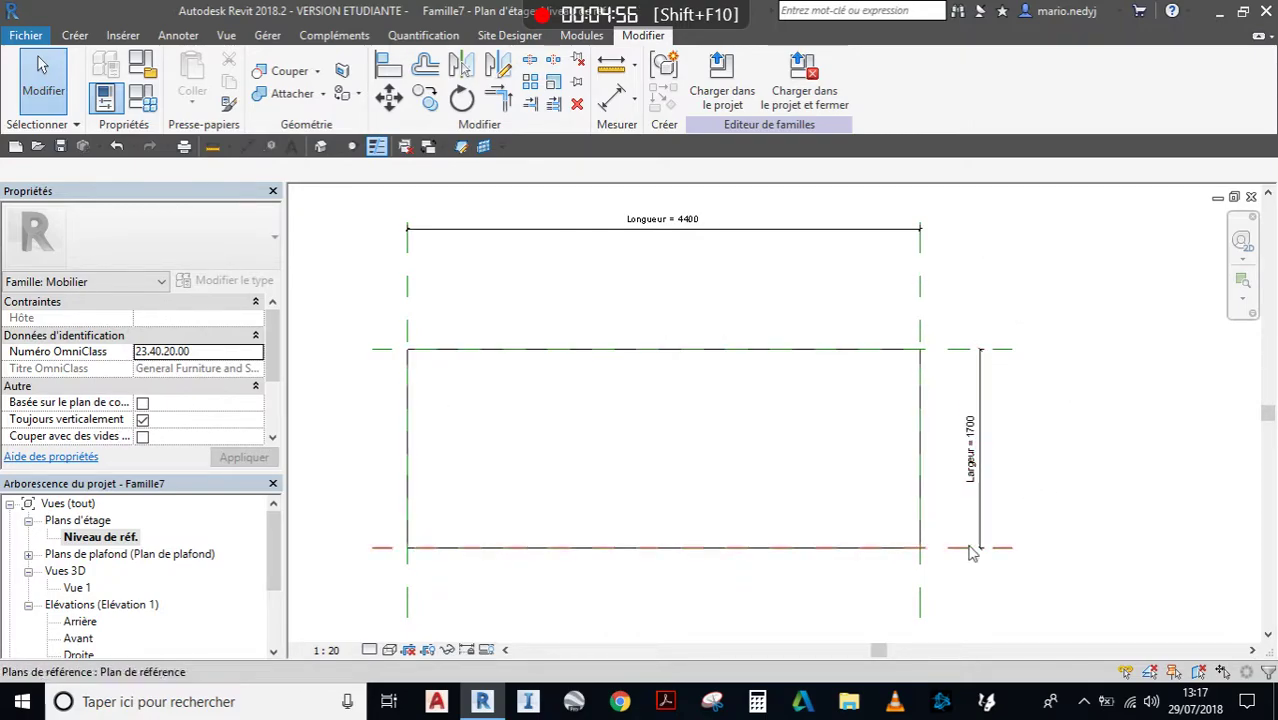
{"action": "scroll", "coordinate": [730, 312], "scroll_direction": "down", "scroll_amount": 1}
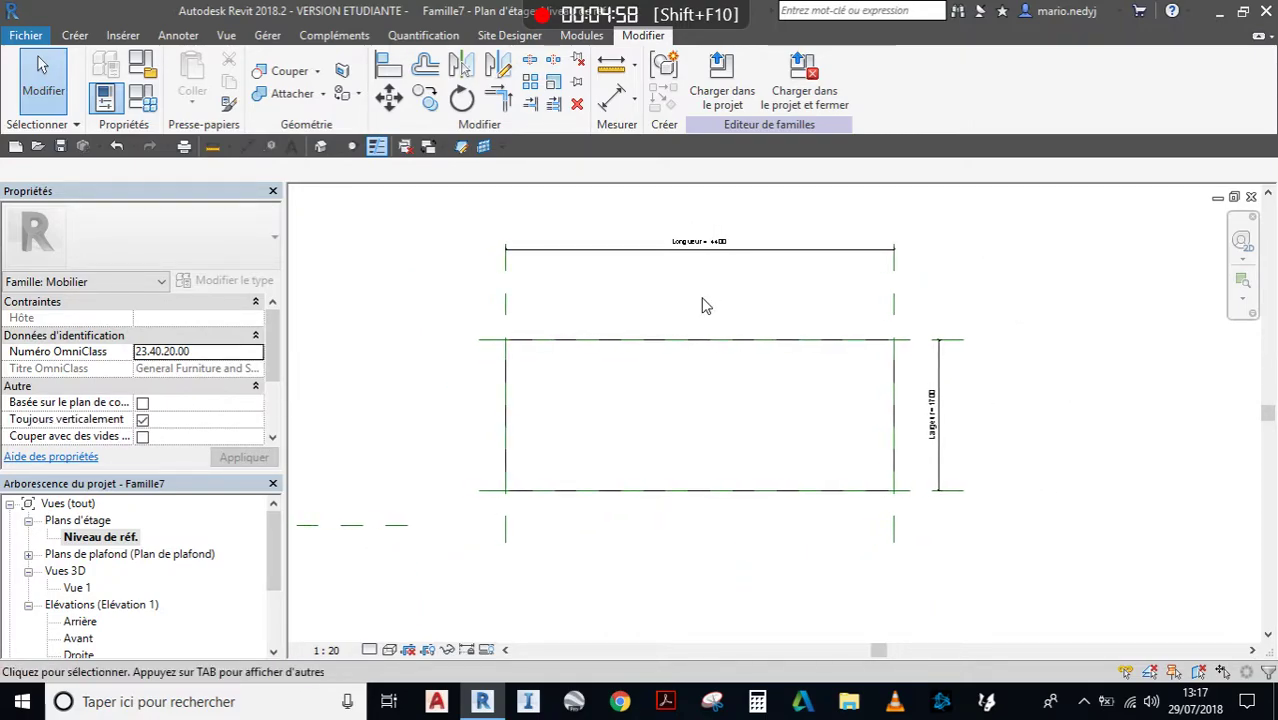
{"action": "key", "text": "ctrl+z"}
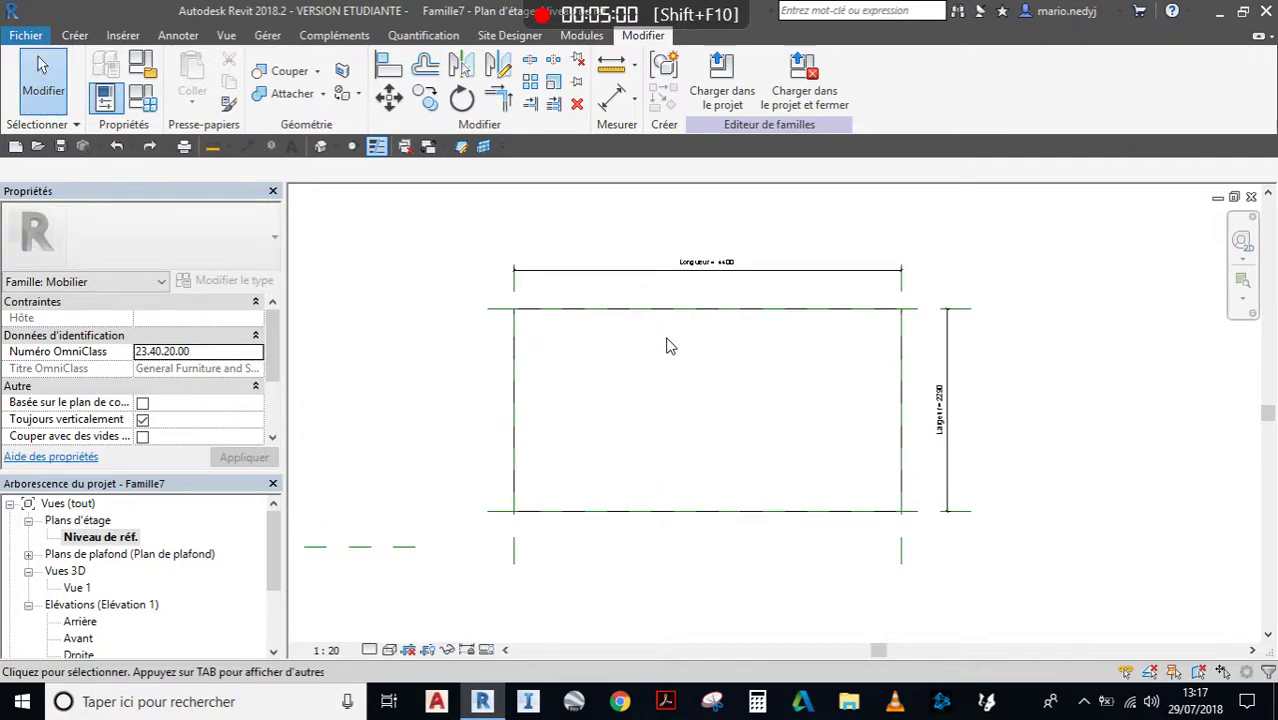
Open the 3D view Vue 1 and examine the extruded slab from different angles.
{"action": "scroll", "coordinate": [640, 462], "scroll_direction": "down", "scroll_amount": 1}
{"action": "middle_click_drag", "start_coordinate": [622, 428], "coordinate": [642, 414]}
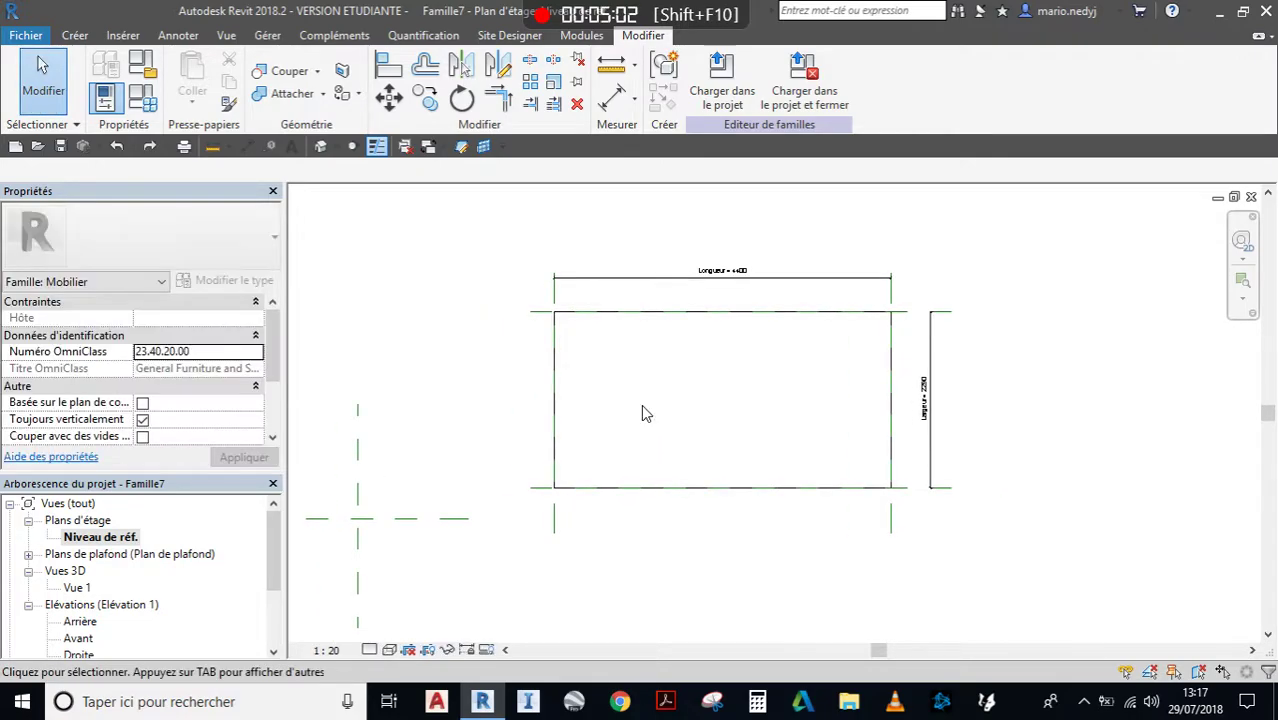
{"action": "double_click", "coordinate": [74, 589]}
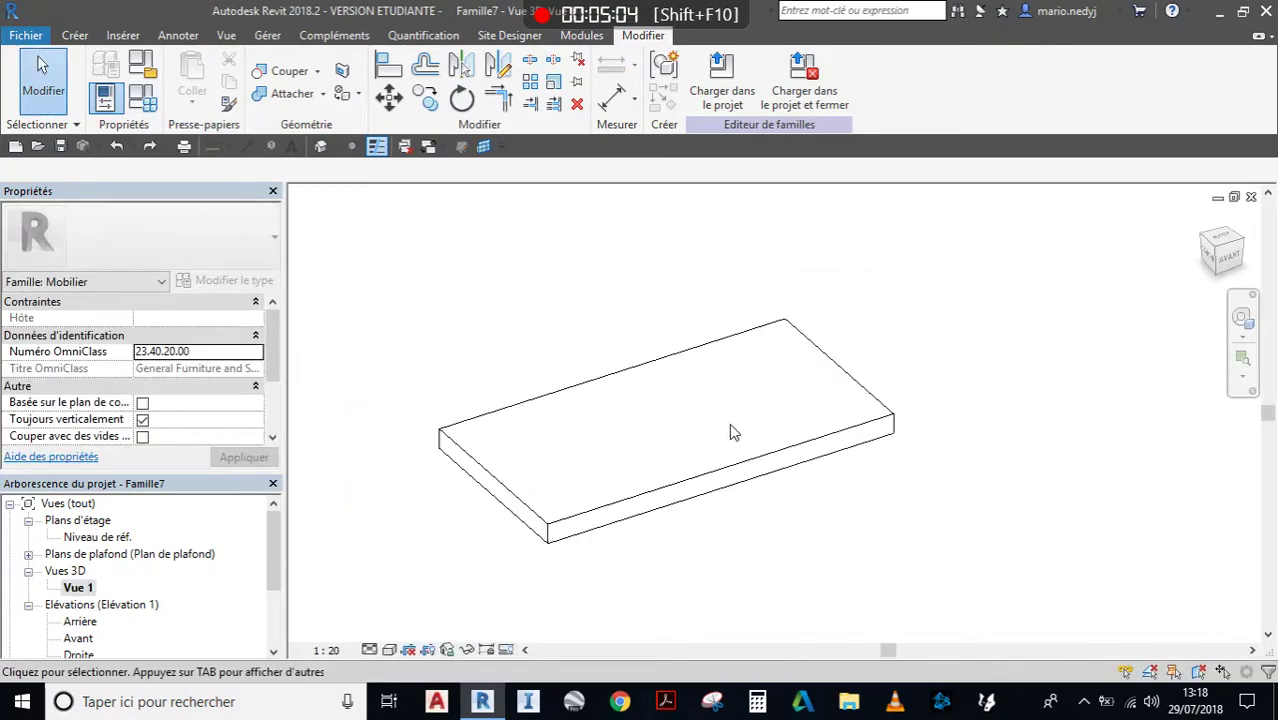
{"action": "middle_click_drag", "start_coordinate": [826, 376], "coordinate": [650, 351], "text": "shift"}
{"action": "scroll", "coordinate": [690, 355], "scroll_direction": "up", "scroll_amount": 1}
{"action": "scroll", "coordinate": [800, 393], "scroll_direction": "up", "scroll_amount": 1}
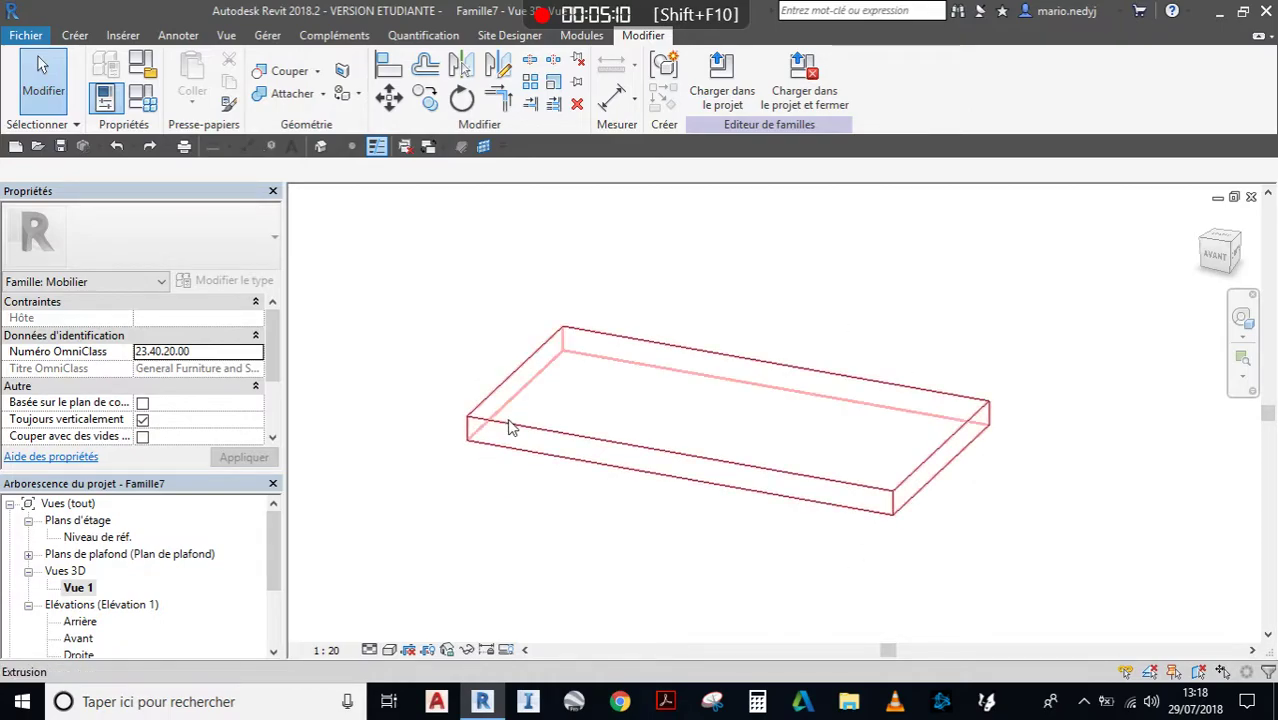
{"action": "middle_click_drag", "start_coordinate": [527, 366], "coordinate": [551, 386], "text": "shift"}
{"action": "middle_click_drag", "start_coordinate": [600, 305], "coordinate": [651, 307]}
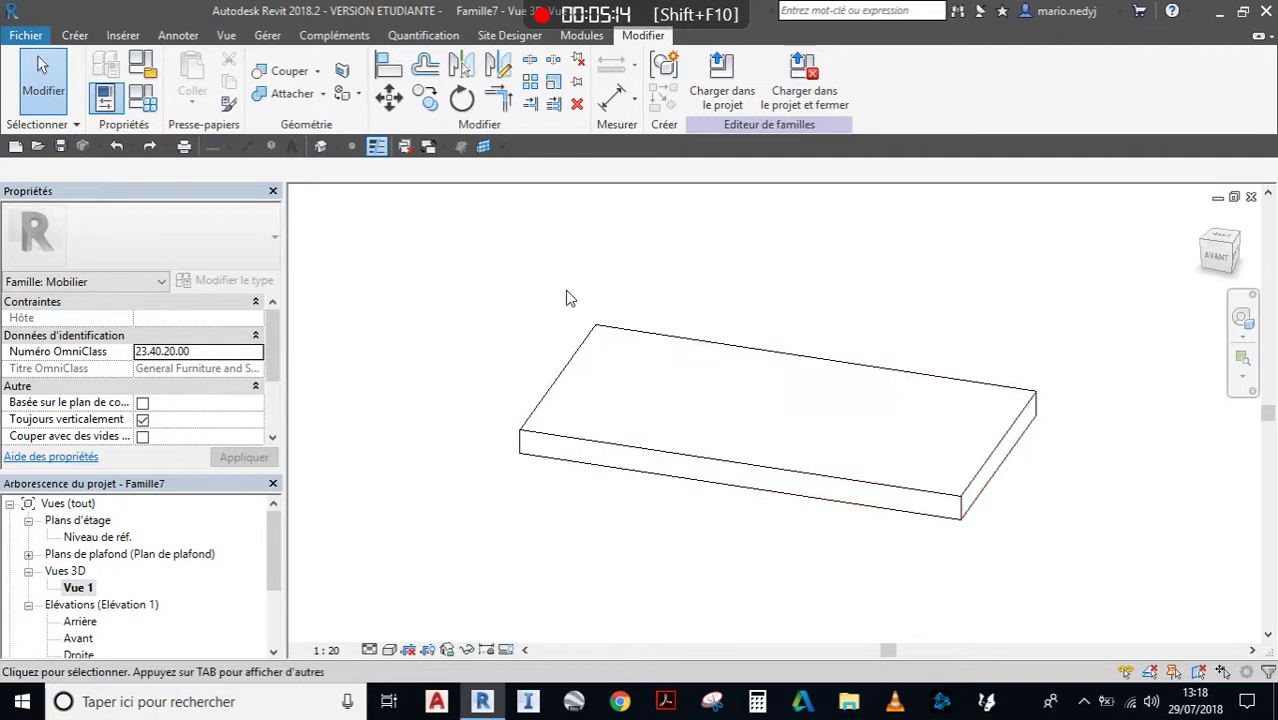
Set the family type parameters Largeur to 2000 and Longueur to 4000, and apply them to the extrusion.
{"action": "key", "text": "ctrl"}
{"action": "left_click", "coordinate": [147, 101]}
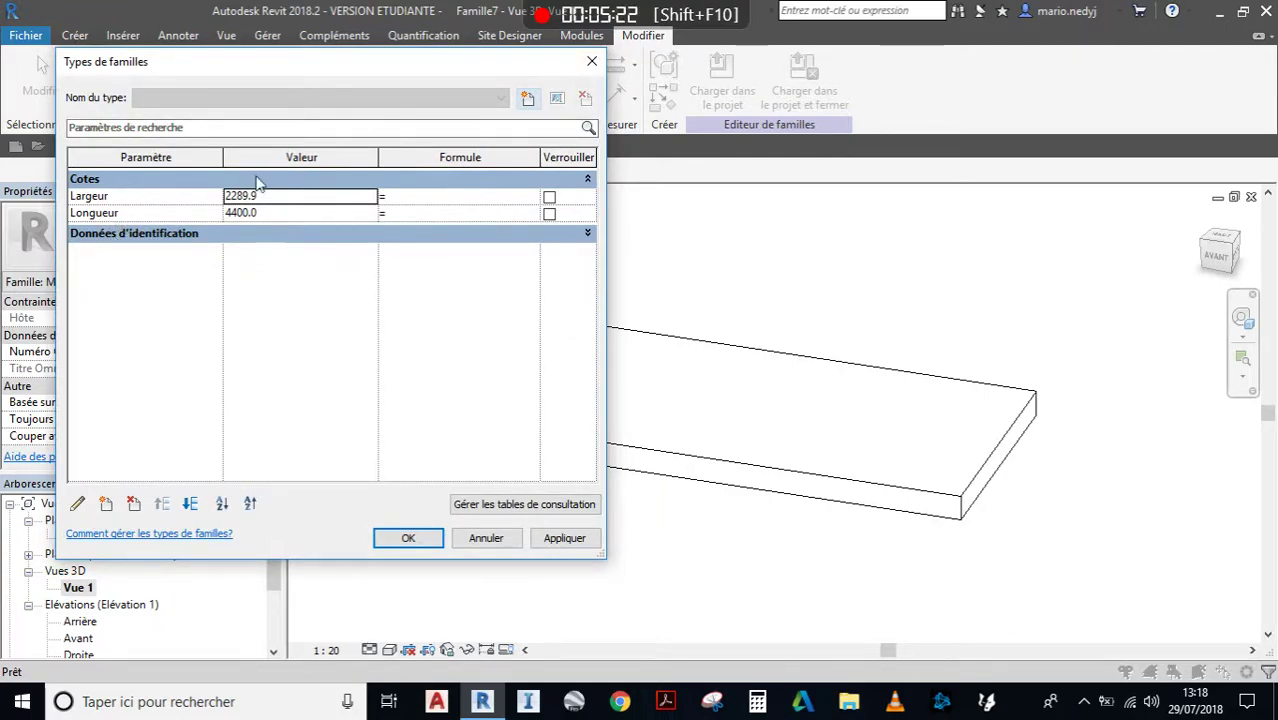
{"action": "left_click", "coordinate": [287, 196]}
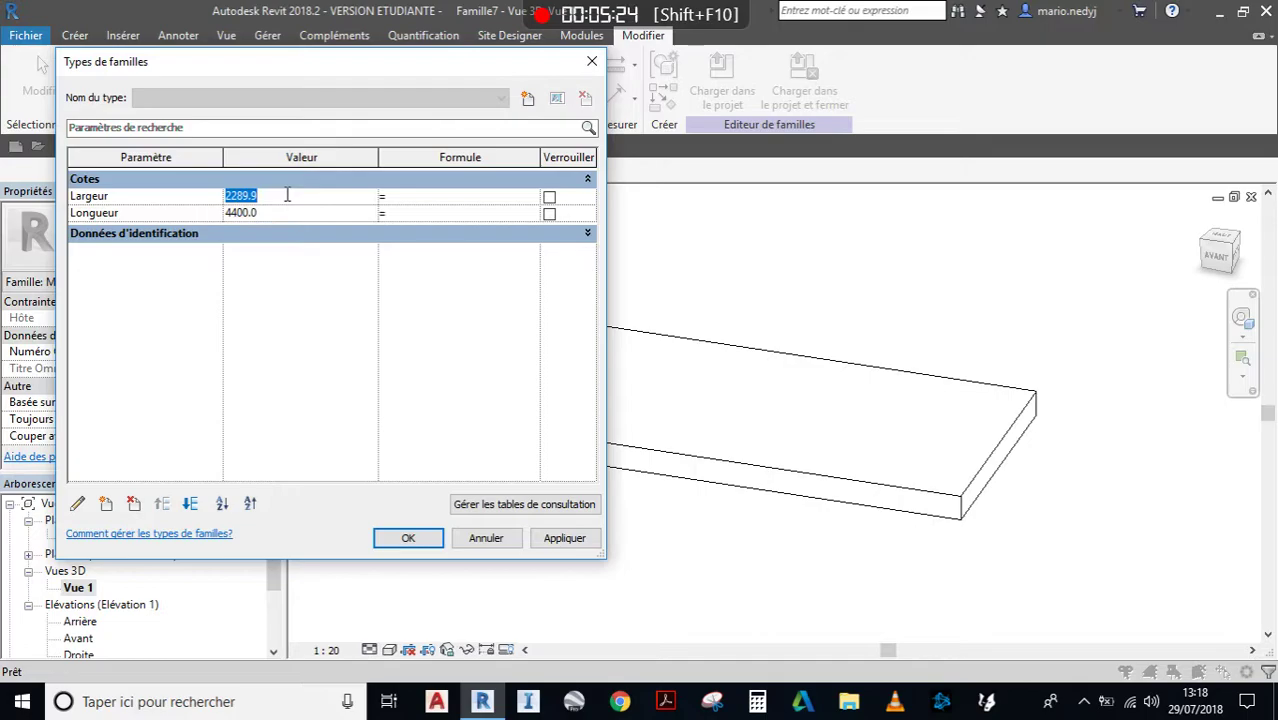
{"action": "left_click", "coordinate": [307, 213]}
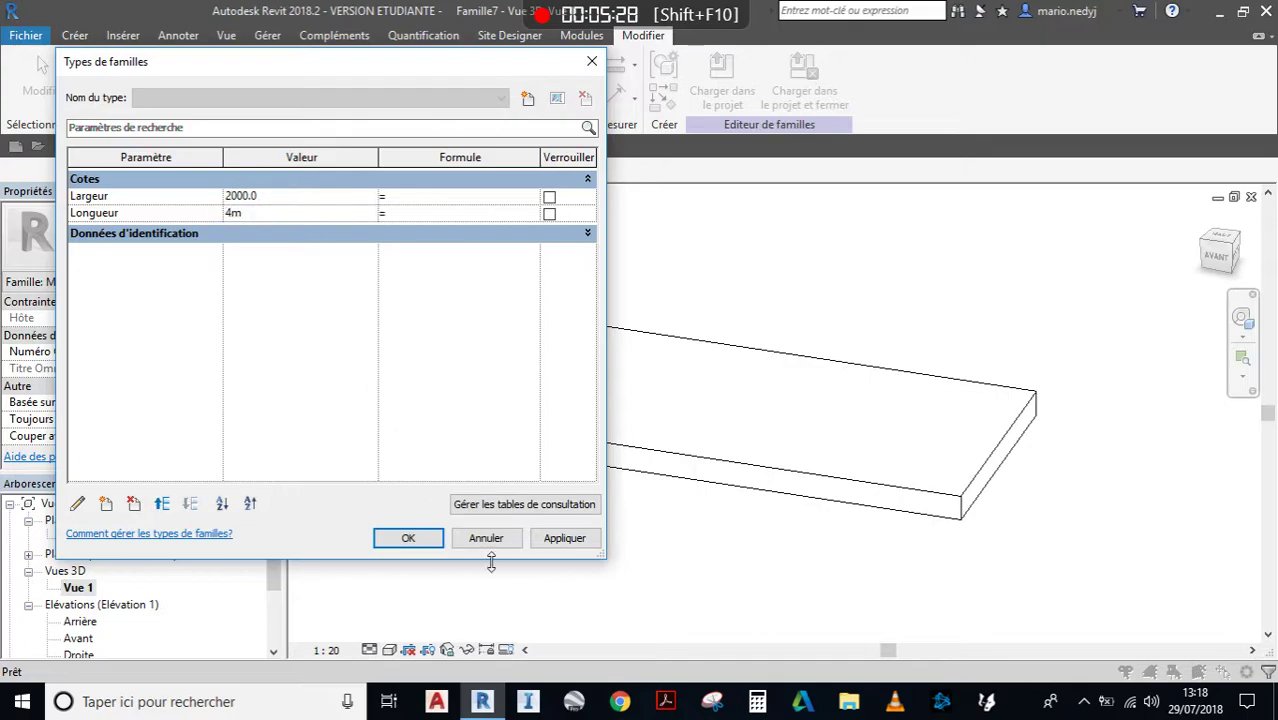
{"action": "left_click", "coordinate": [577, 543]}
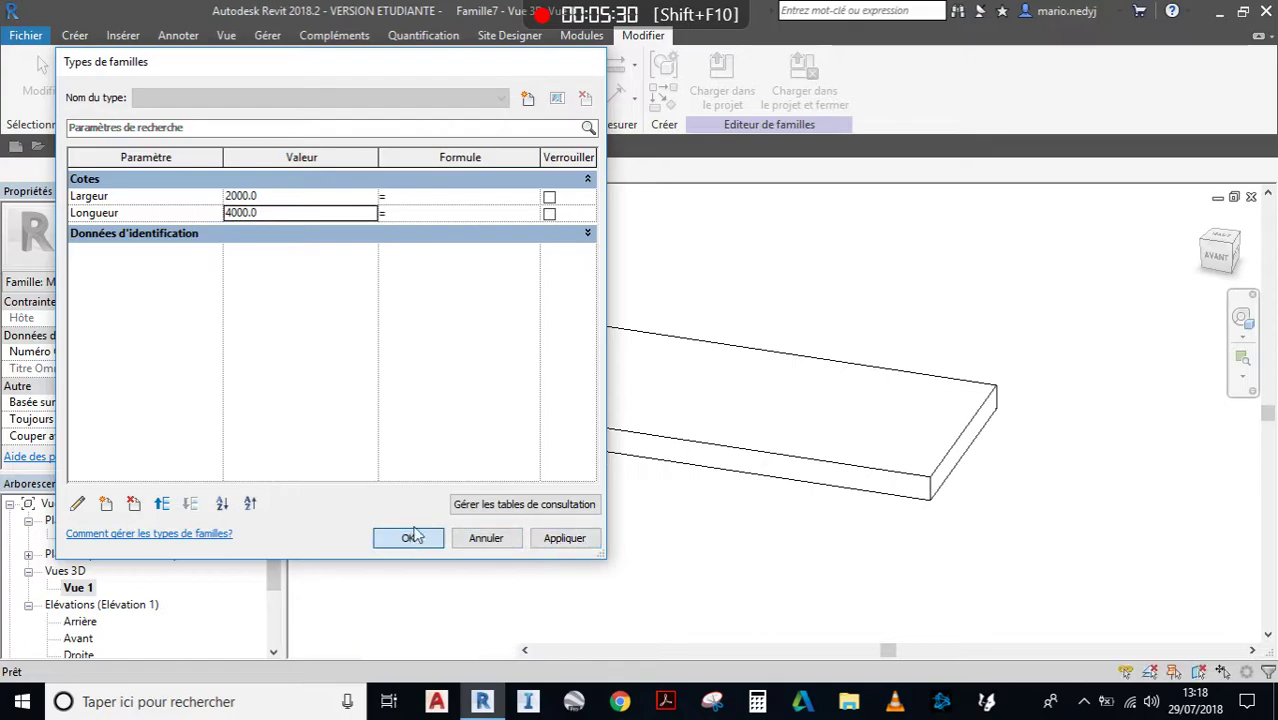
{"action": "left_click", "coordinate": [409, 538]}
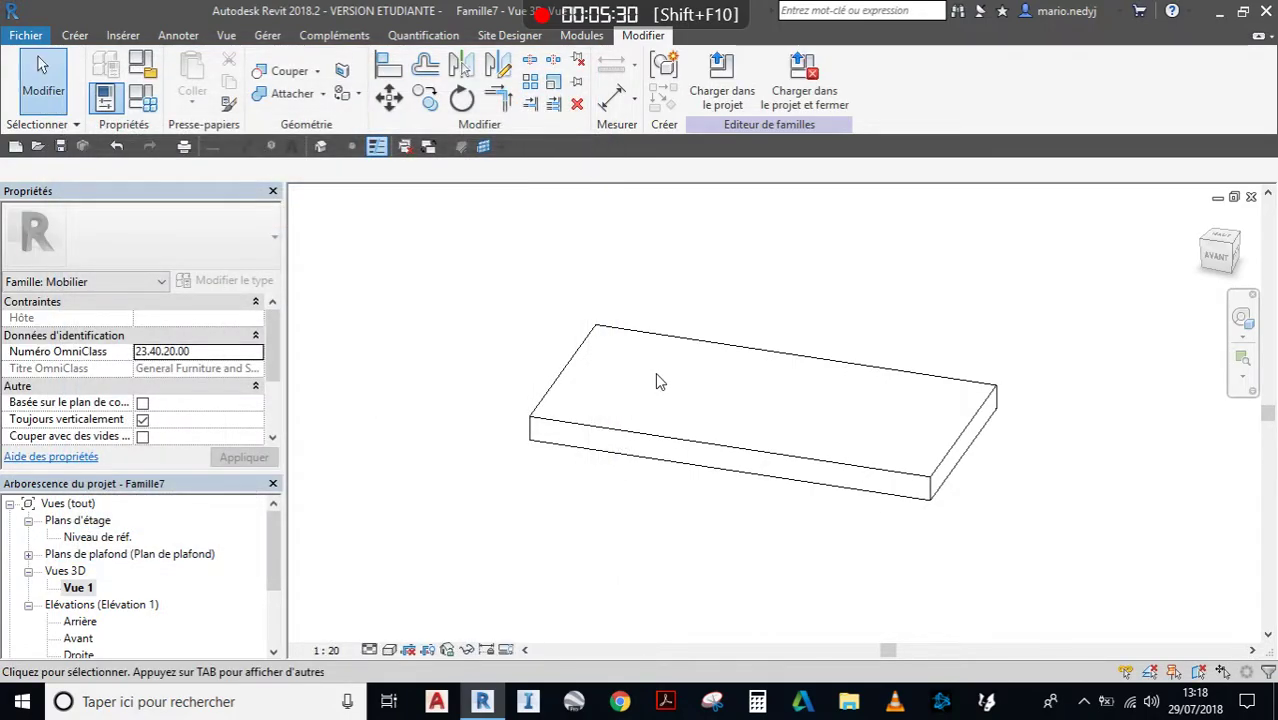
Switch the 3D view's visual style to shaded.
{"action": "left_click", "coordinate": [390, 650]}
{"action": "left_click", "coordinate": [430, 572]}
{"action": "middle_click_drag", "start_coordinate": [648, 368], "coordinate": [753, 350]}
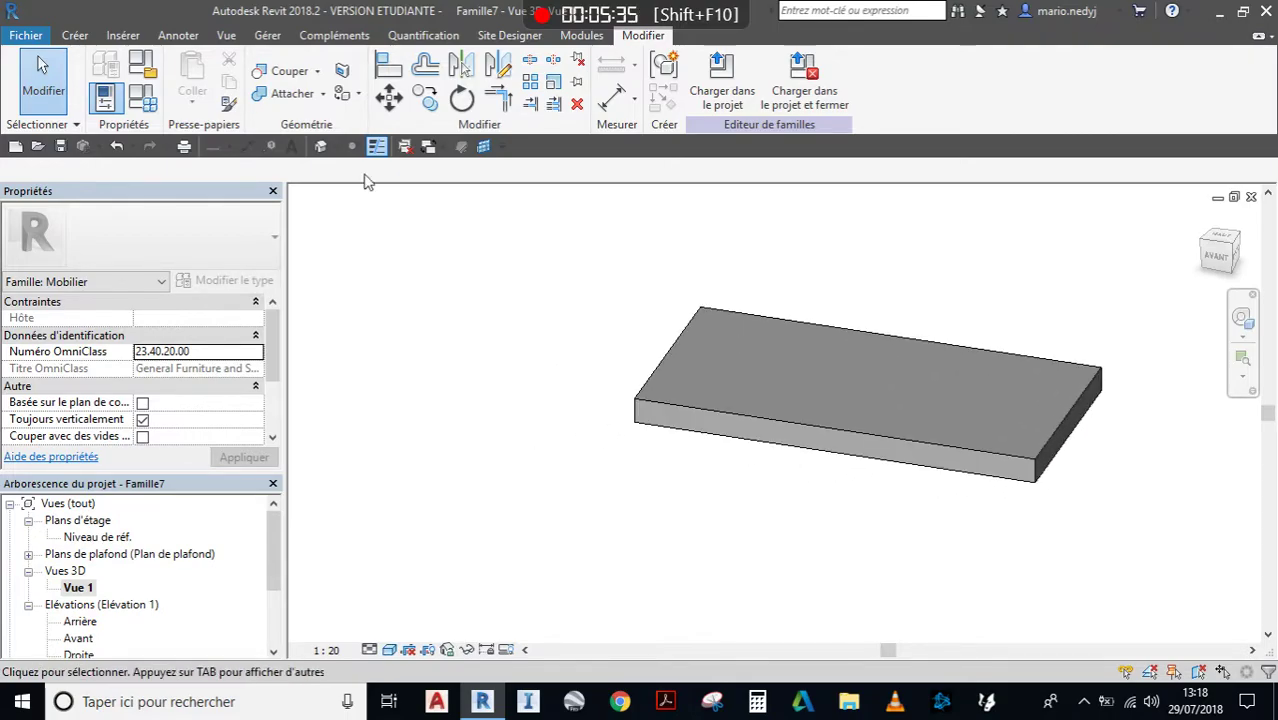
Change the family type parameters to a Largeur of 1000 and a Longueur of 3000.
{"action": "left_click", "coordinate": [143, 99]}
{"action": "left_click", "coordinate": [290, 196]}
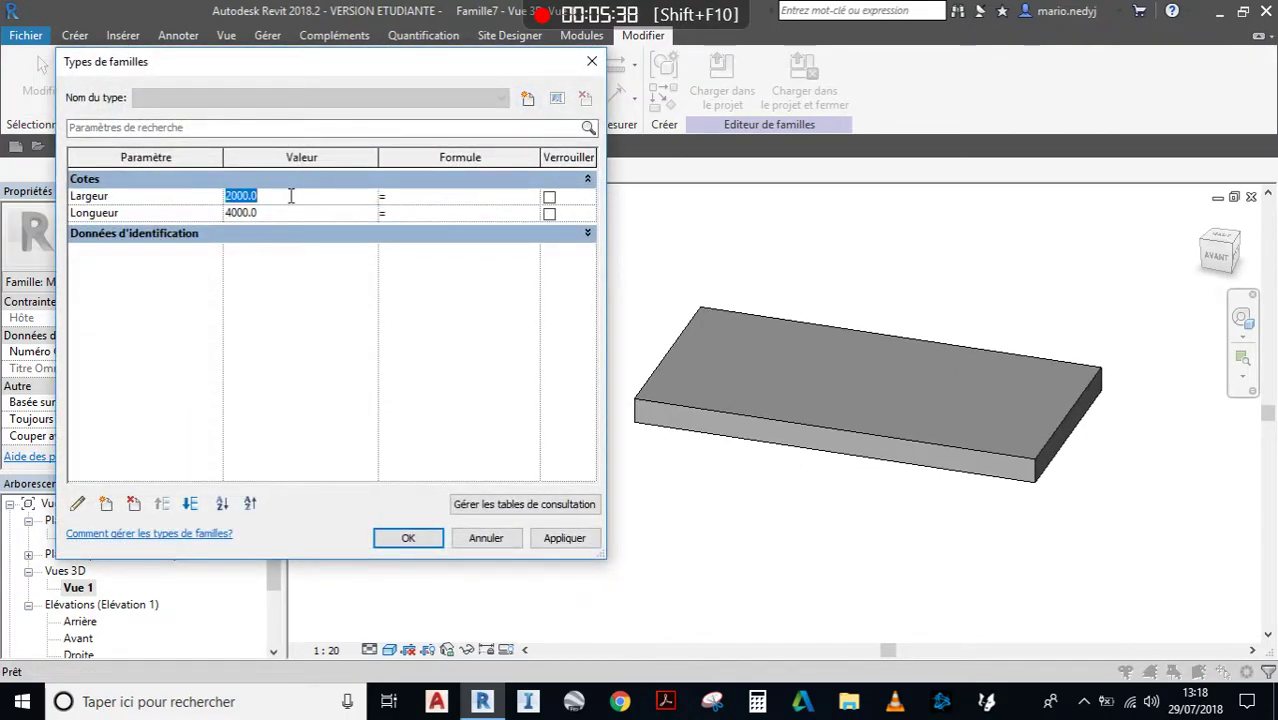
{"action": "left_click", "coordinate": [303, 212]}
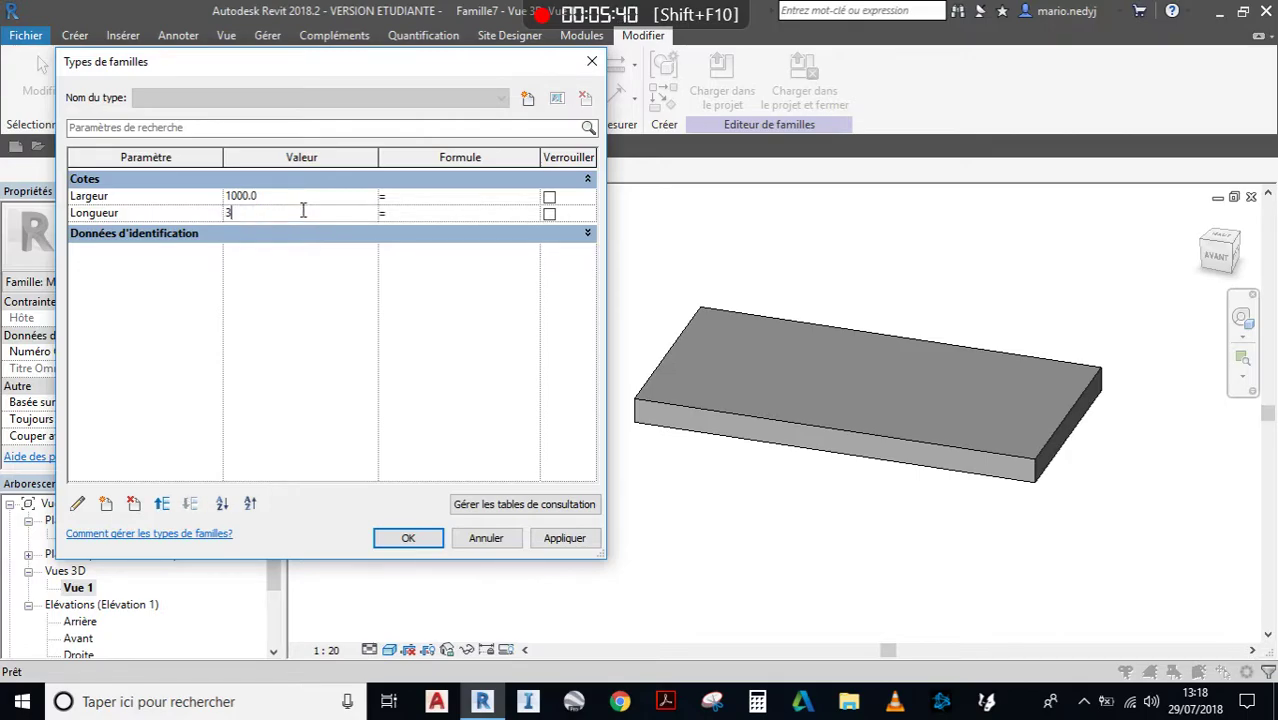
{"action": "left_click", "coordinate": [422, 539]}
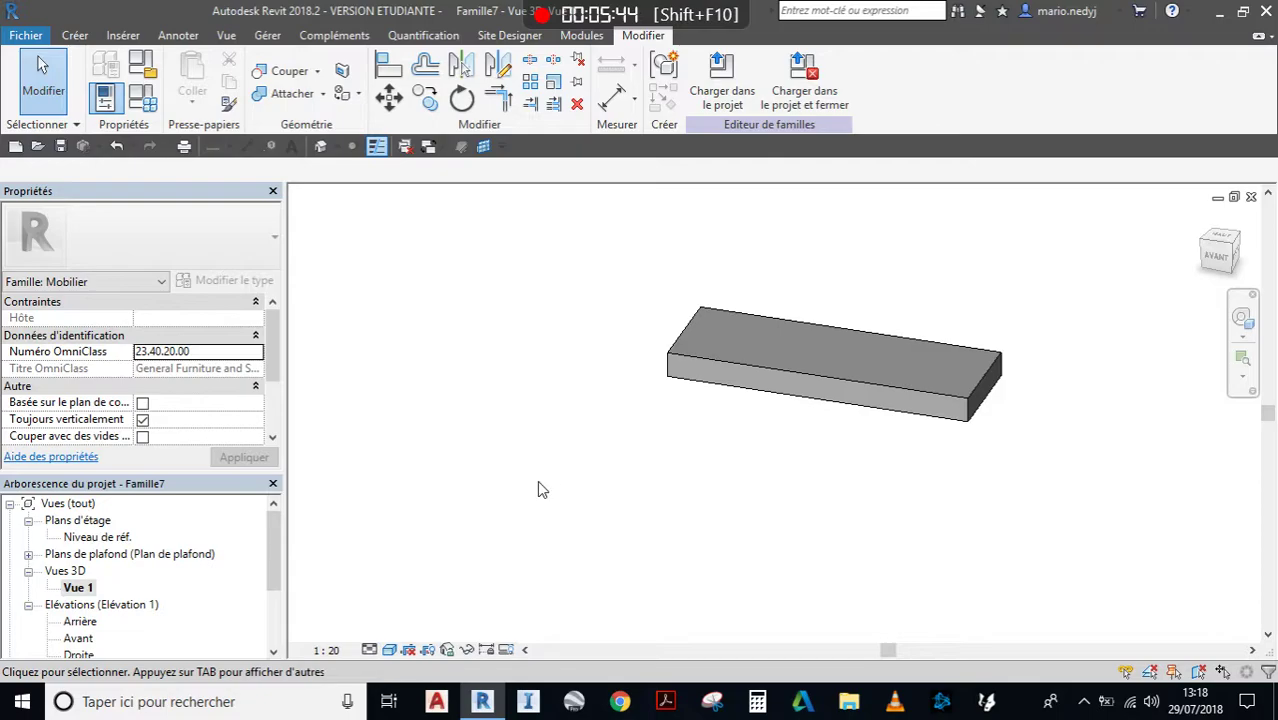
Set the Longueur dimension to 4 m directly on the drawing in the Niveau de réf. floor plan.
{"action": "double_click", "coordinate": [122, 539]}
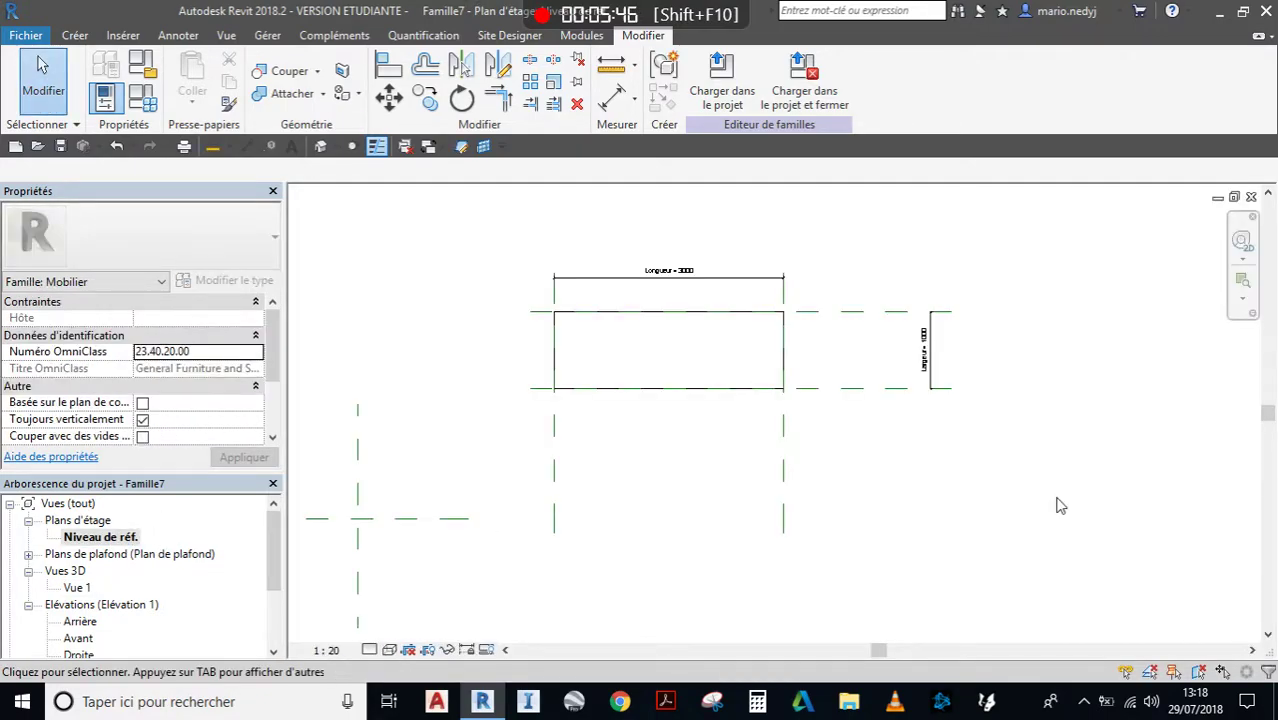
{"action": "scroll", "coordinate": [799, 334], "scroll_direction": "up", "scroll_amount": 5}
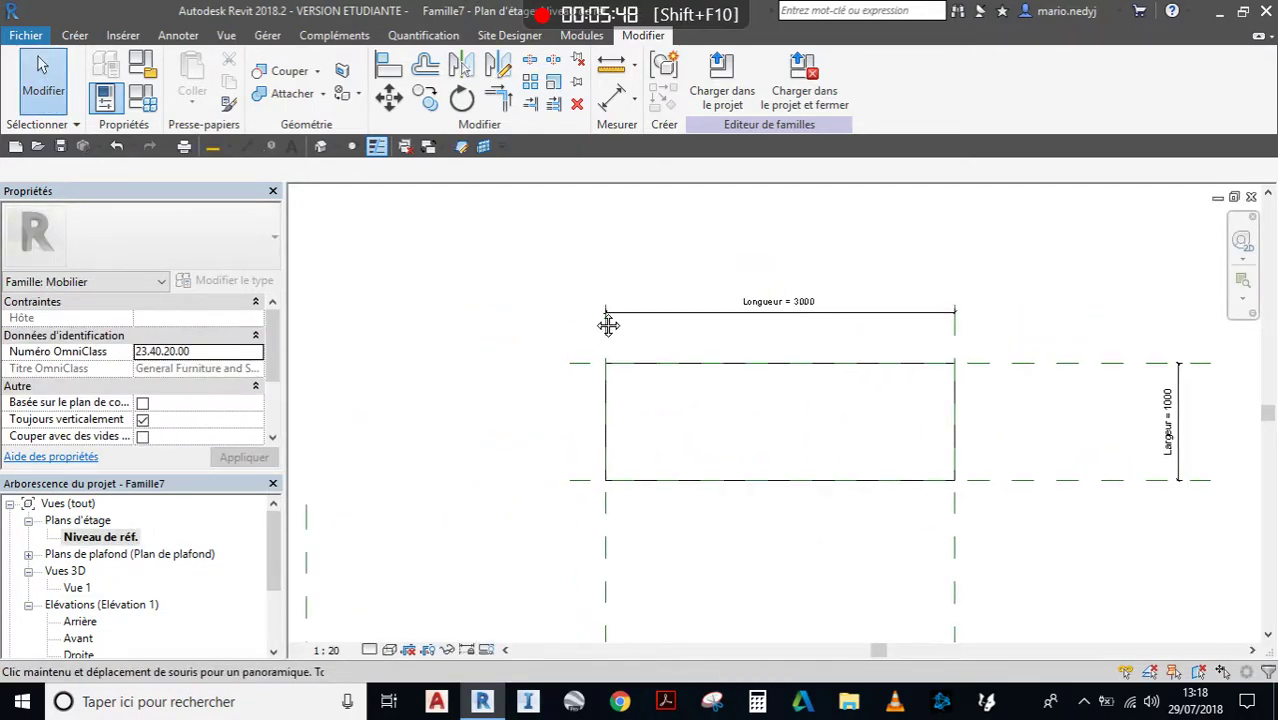
{"action": "left_click", "coordinate": [799, 298]}
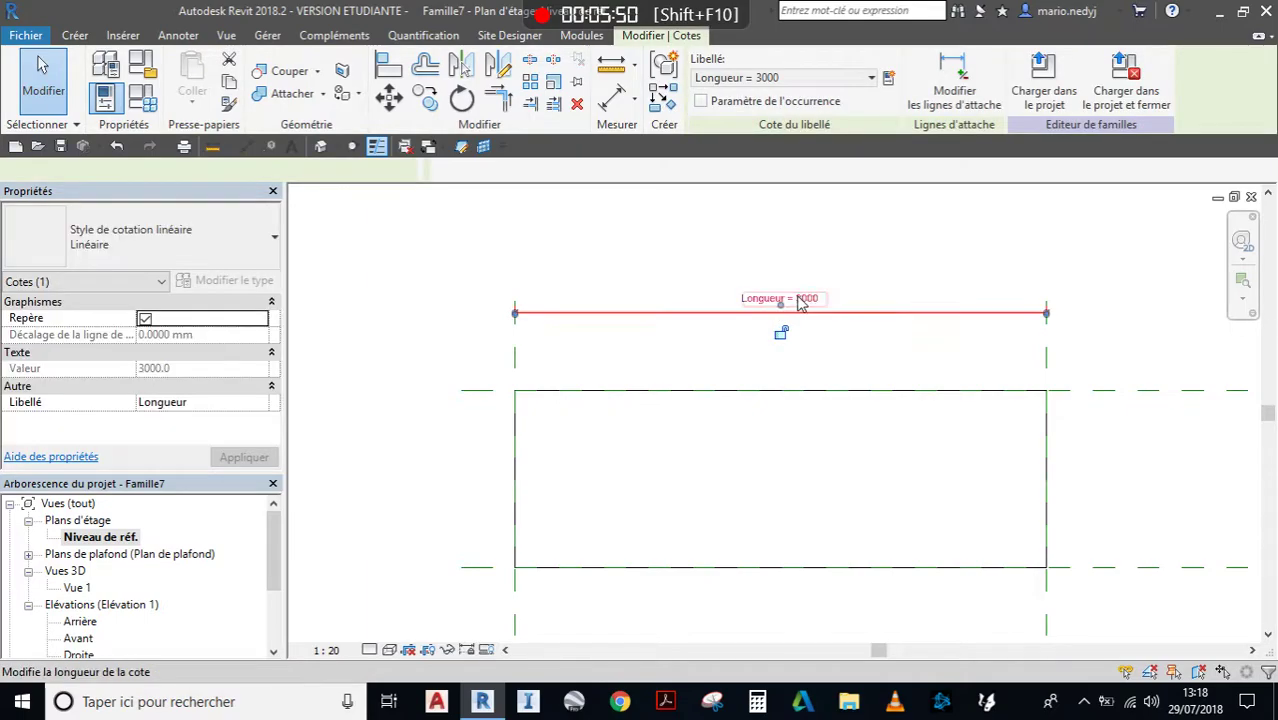
{"action": "left_click", "coordinate": [811, 293]}
{"action": "type", "text": "4000"}
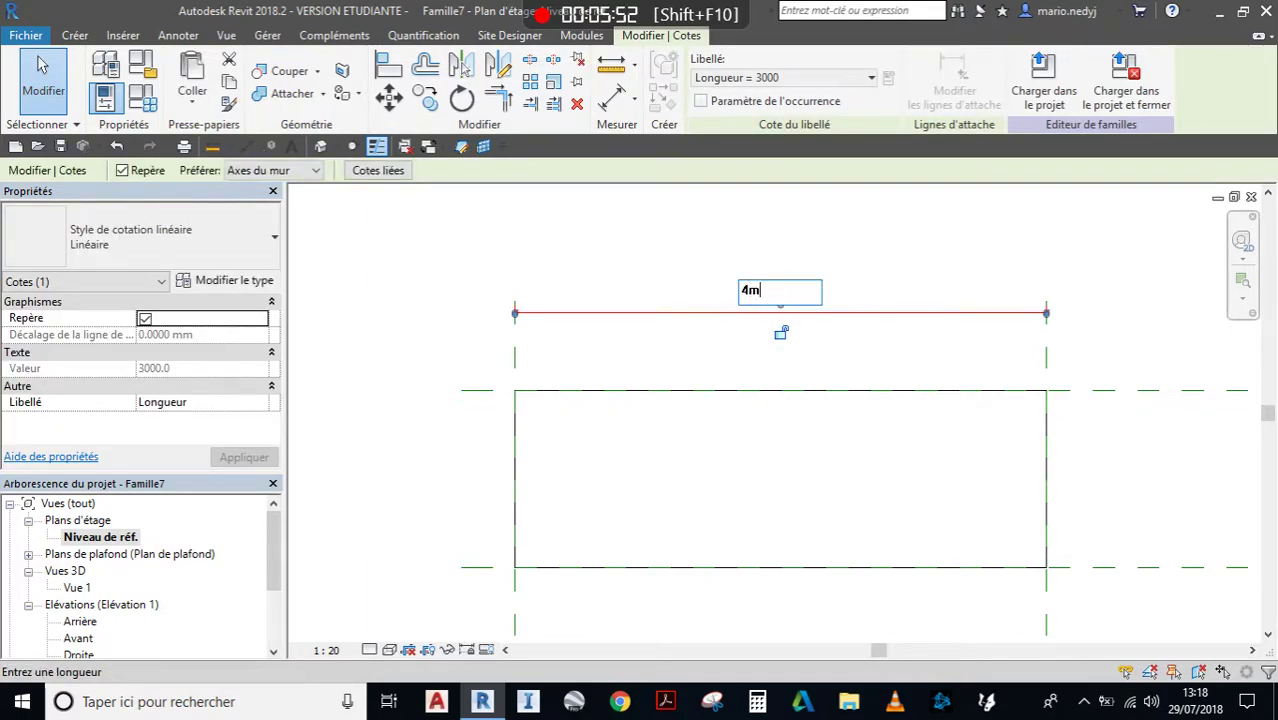
{"action": "key", "text": "Return"}
{"action": "scroll", "coordinate": [880, 420], "scroll_direction": "down", "scroll_amount": 1}
{"action": "middle_click_drag", "start_coordinate": [879, 431], "coordinate": [703, 344]}
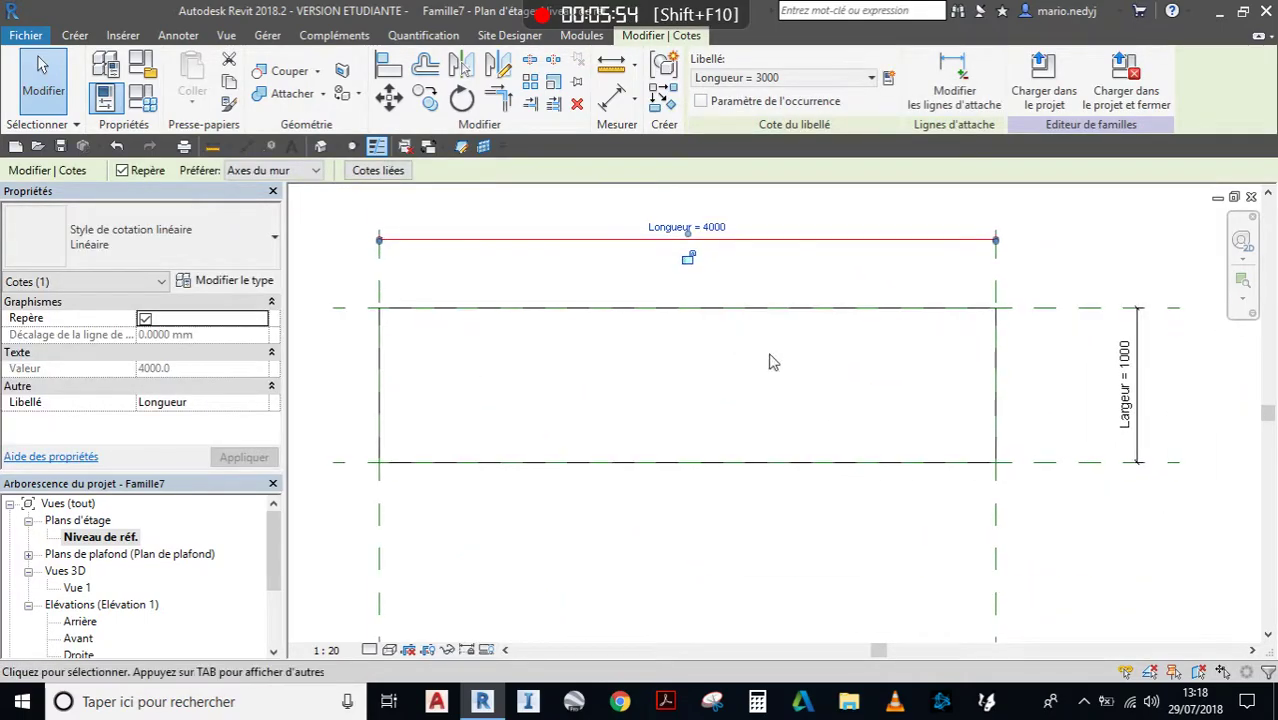
Set the Largeur dimension between the horizontal reference planes to 3 m directly in the plan.
{"action": "left_click", "coordinate": [1122, 357]}
{"action": "left_click", "coordinate": [1125, 365]}
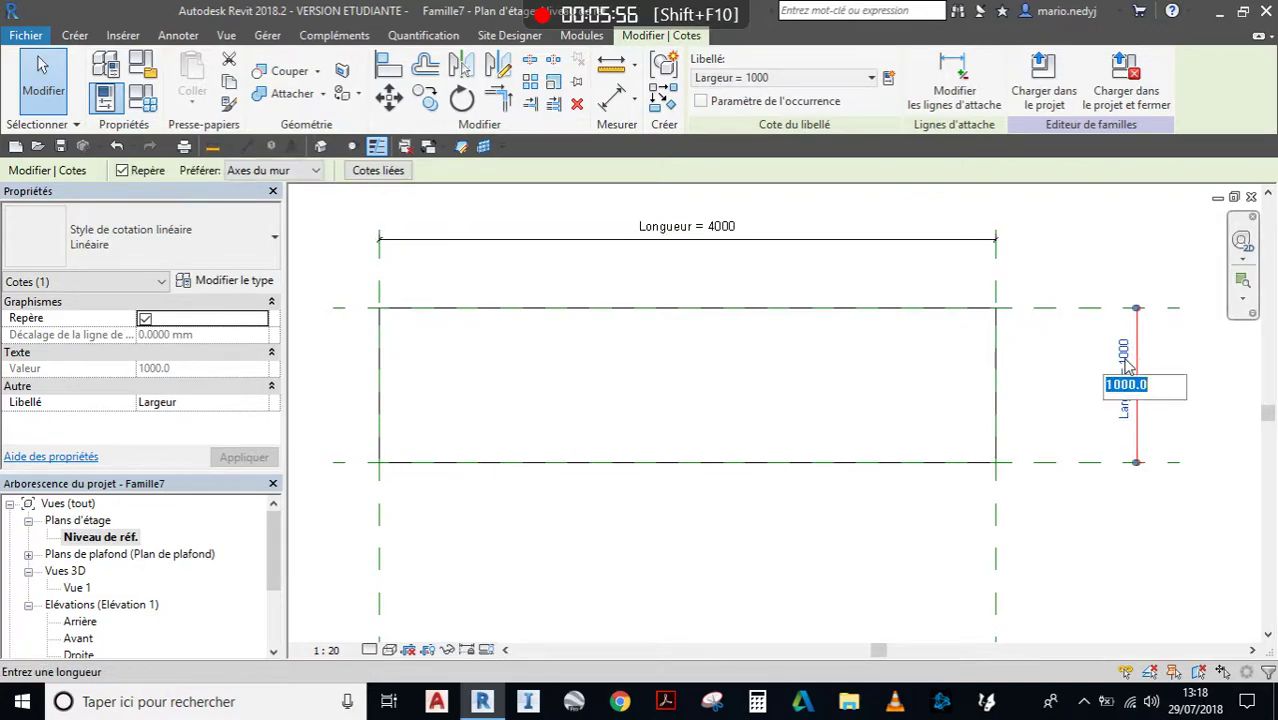
{"action": "type", "text": "3m"}
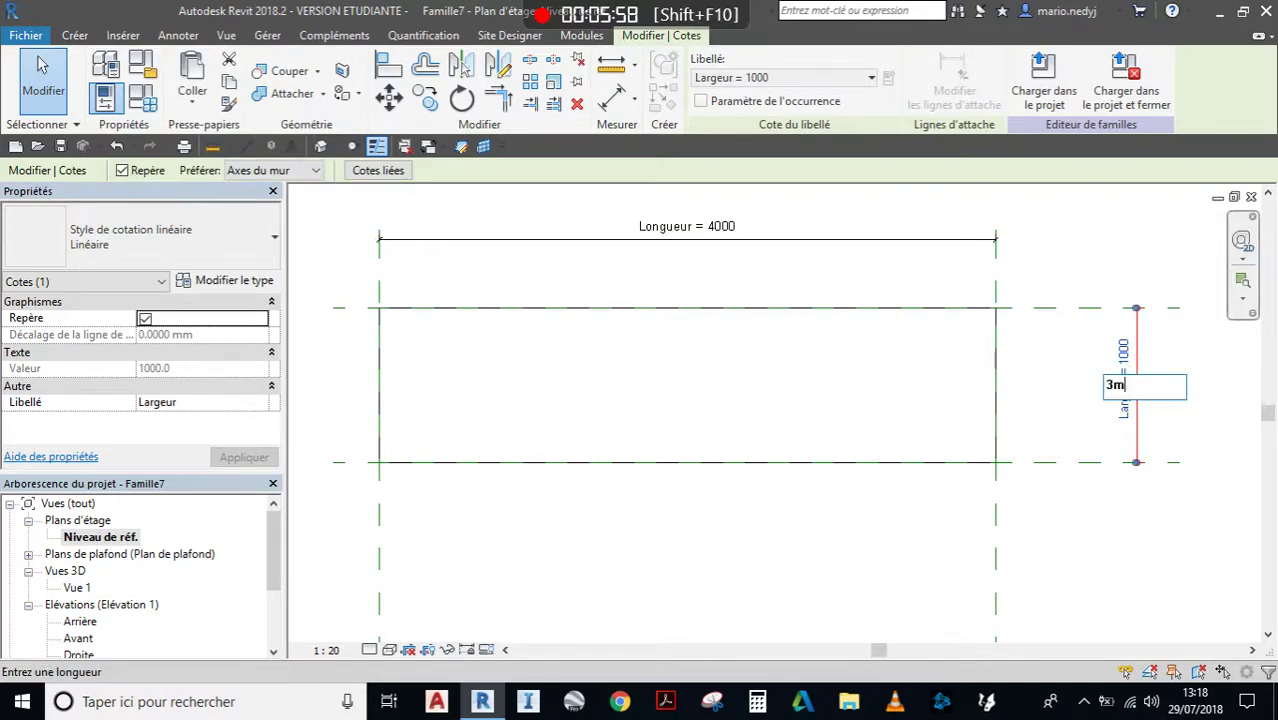
{"action": "key", "text": "Return"}
{"action": "scroll", "coordinate": [1127, 366], "scroll_direction": "down", "scroll_amount": 2}
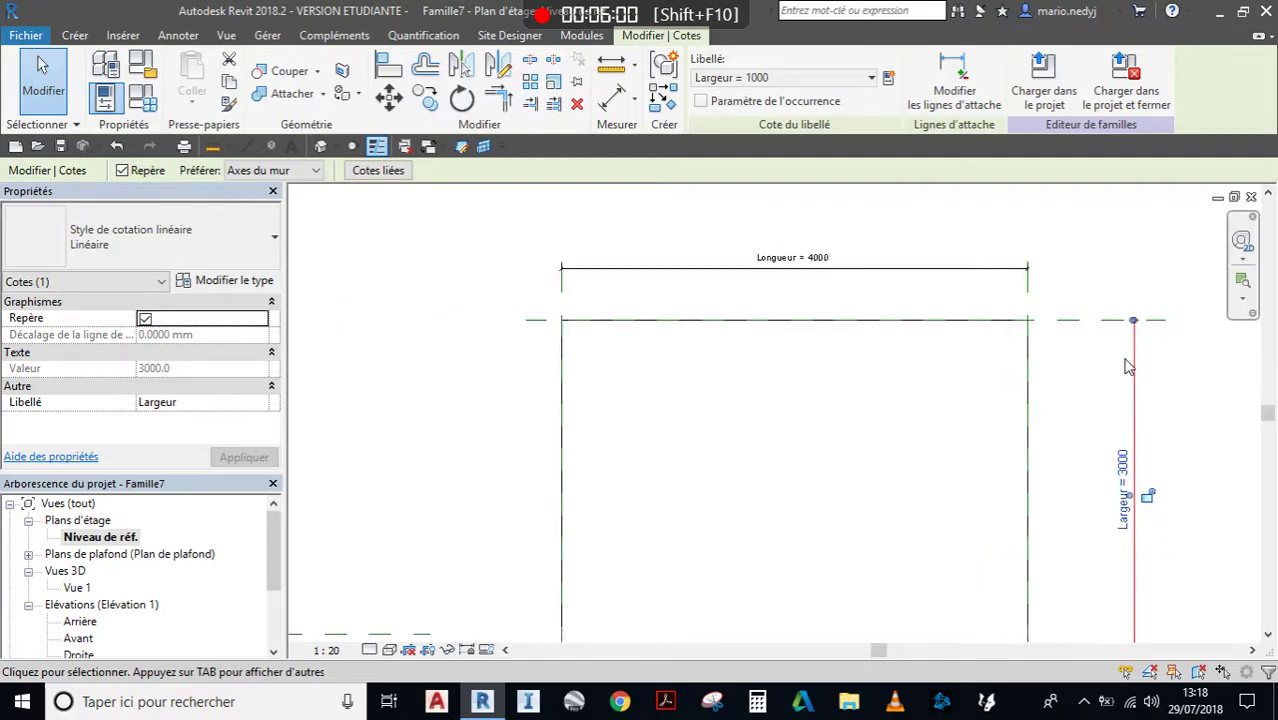
{"action": "left_click", "coordinate": [1034, 427]}
Delete the rectangular extrusion and its surrounding reference planes with their Longueur and Largeur dimensions, keeping the two central reference planes.
{"action": "middle_click_drag", "start_coordinate": [984, 471], "coordinate": [855, 419]}
{"action": "scroll", "coordinate": [879, 334], "scroll_direction": "down", "scroll_amount": 1}
{"action": "scroll", "coordinate": [873, 358], "scroll_direction": "up", "scroll_amount": 1}
{"action": "mouse_move", "coordinate": [830, 363]}
{"action": "middle_mouse_down"}
{"action": "mouse_move", "coordinate": [793, 411]}
{"action": "mouse_move", "coordinate": [836, 379]}
{"action": "middle_mouse_up"}
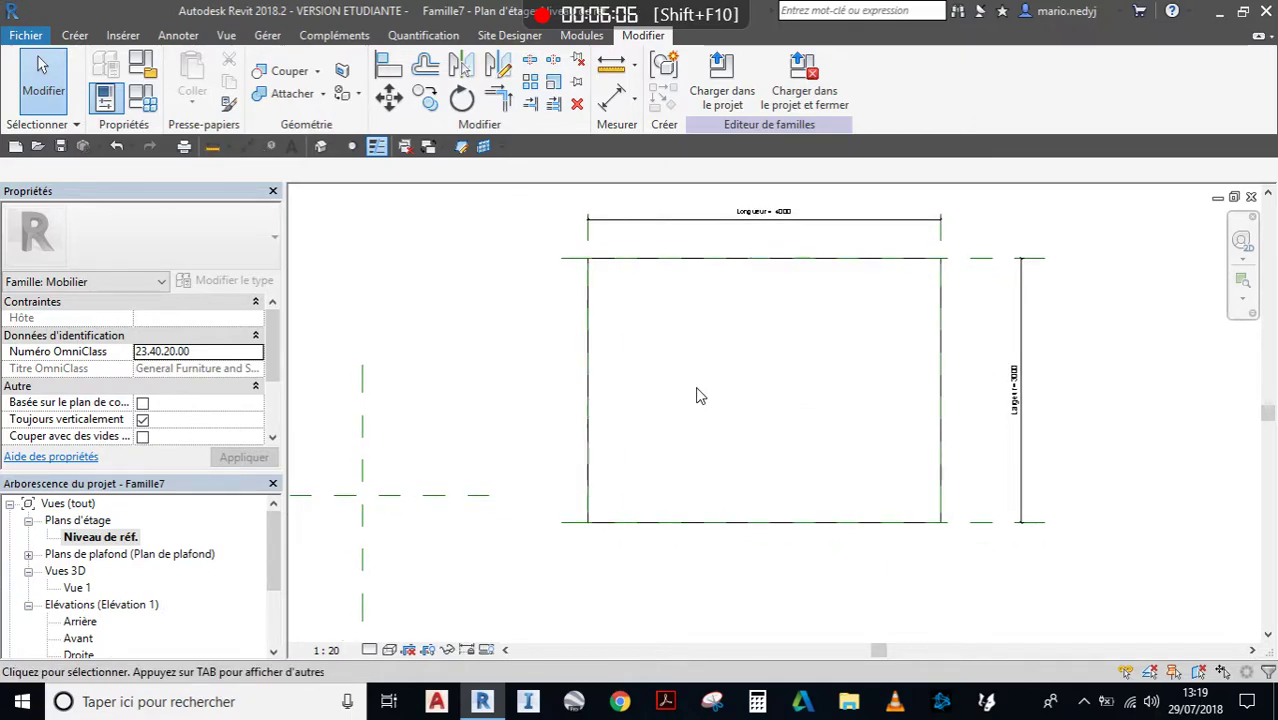
{"action": "left_click", "coordinate": [940, 379]}
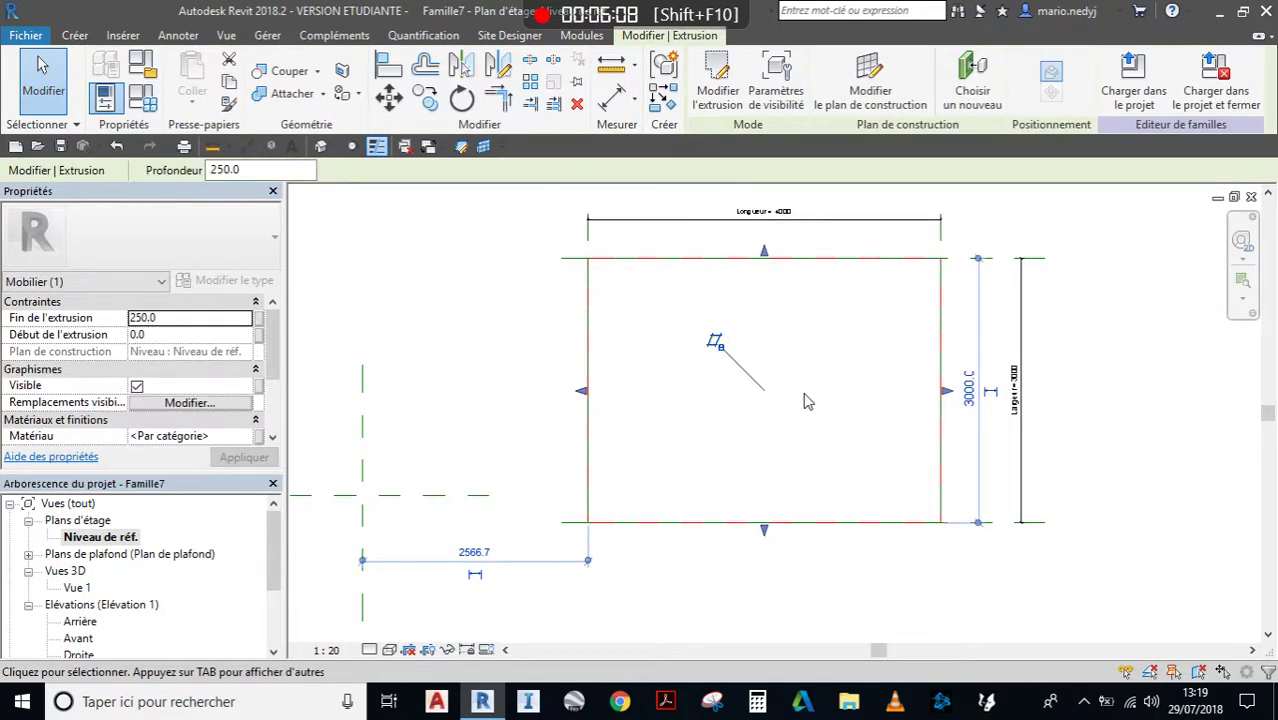
{"action": "key", "text": "Delete"}
{"action": "left_click_drag", "start_coordinate": [978, 570], "coordinate": [535, 200]}
{"action": "key", "text": "Delete"}
{"action": "scroll", "coordinate": [930, 365], "scroll_direction": "down", "scroll_amount": 2}
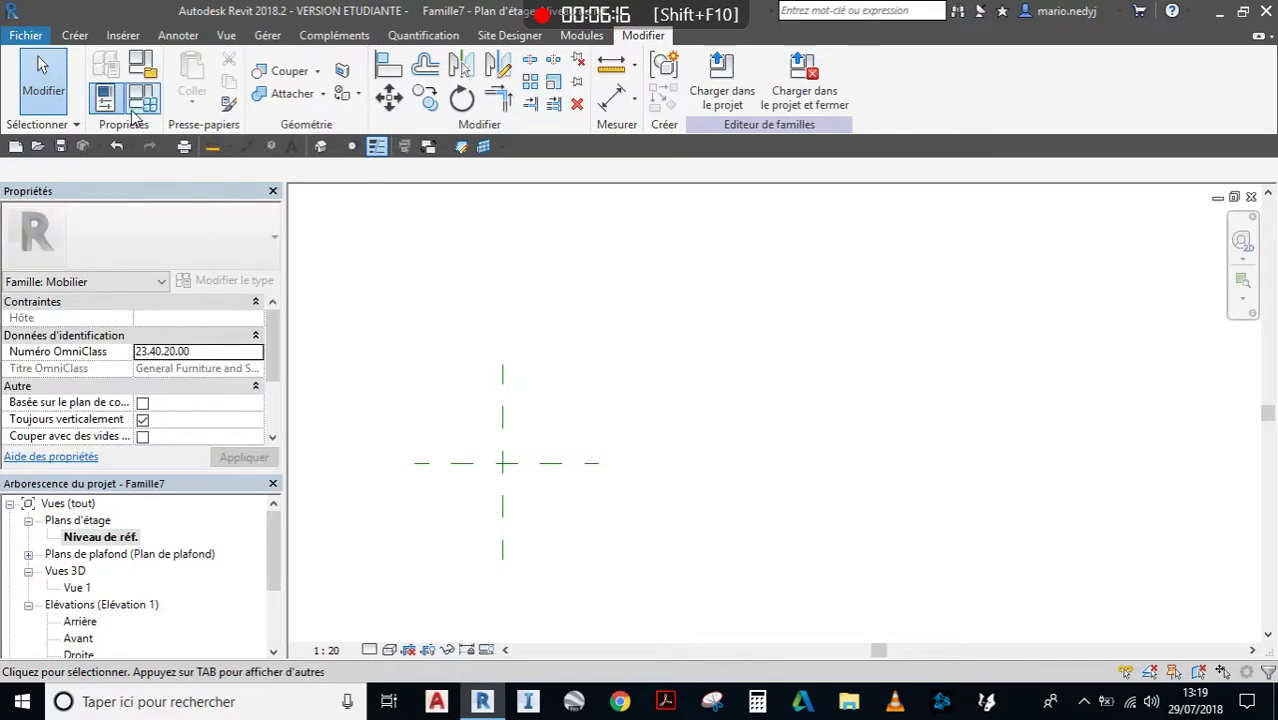
Review the Largeur and Longueur parameters in the family types without changing them.
{"action": "left_click", "coordinate": [134, 108]}
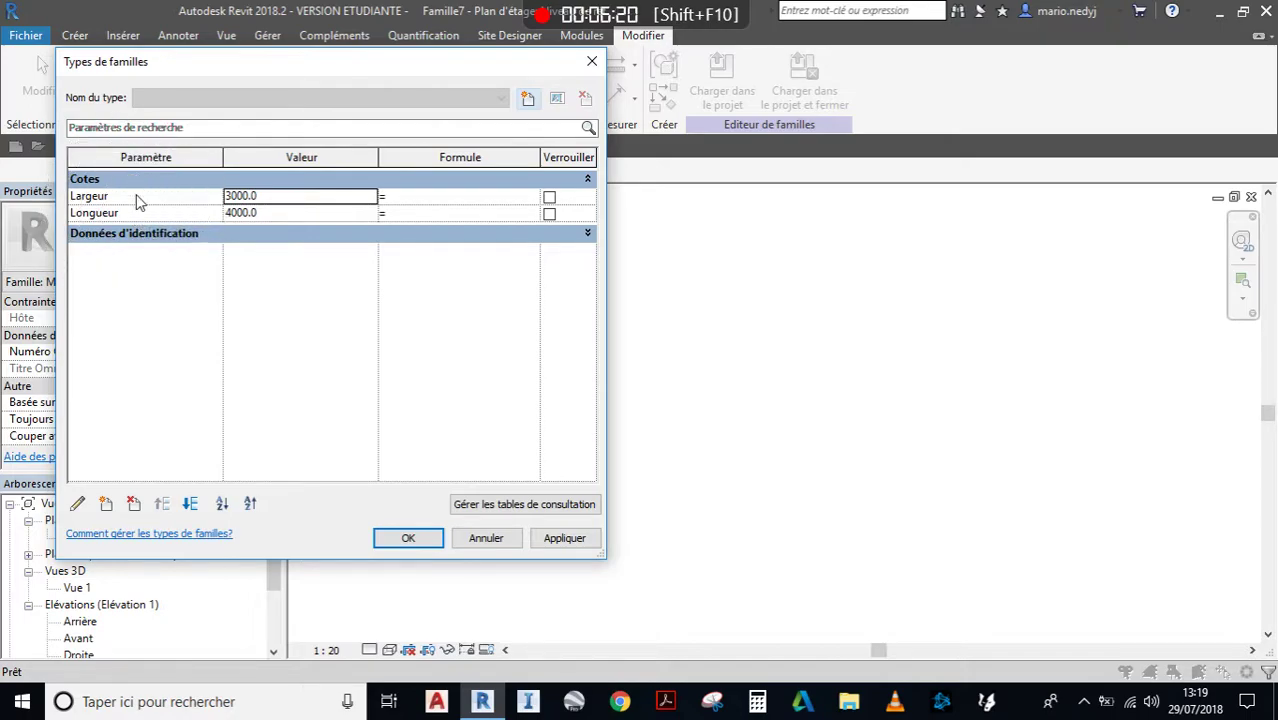
{"action": "left_click", "coordinate": [470, 538]}
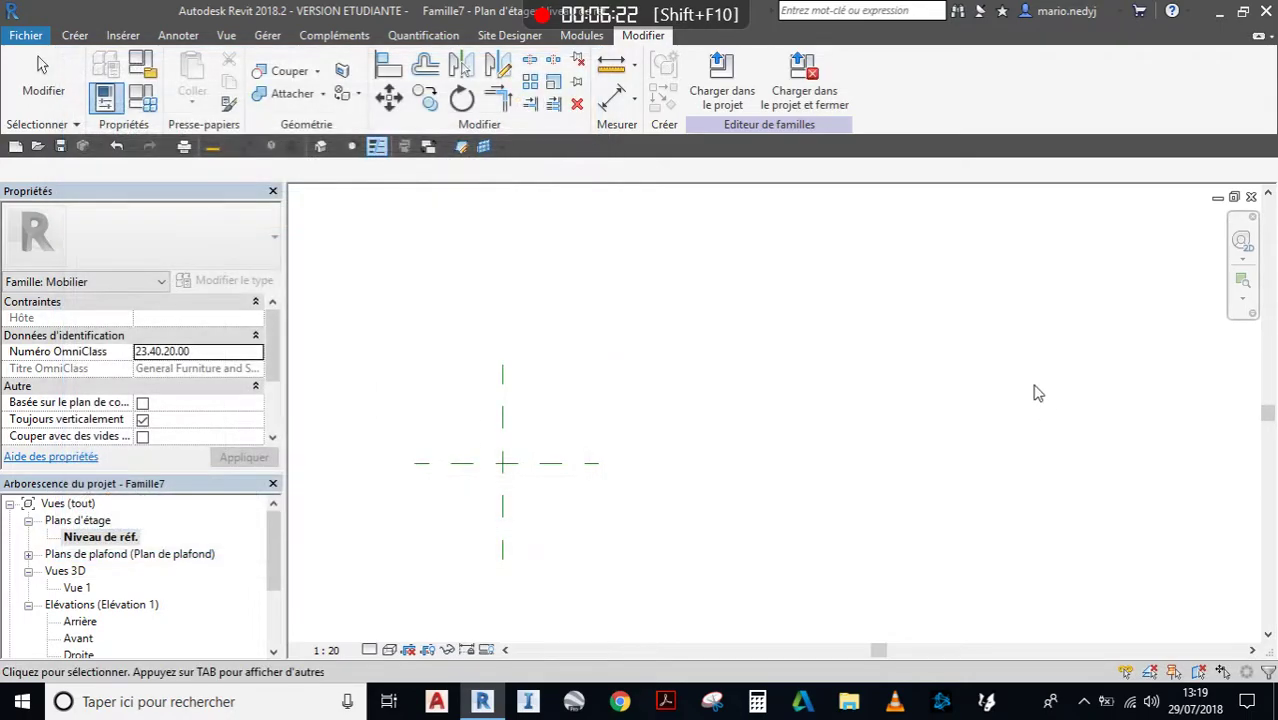
{"action": "left_click", "coordinate": [106, 99]}
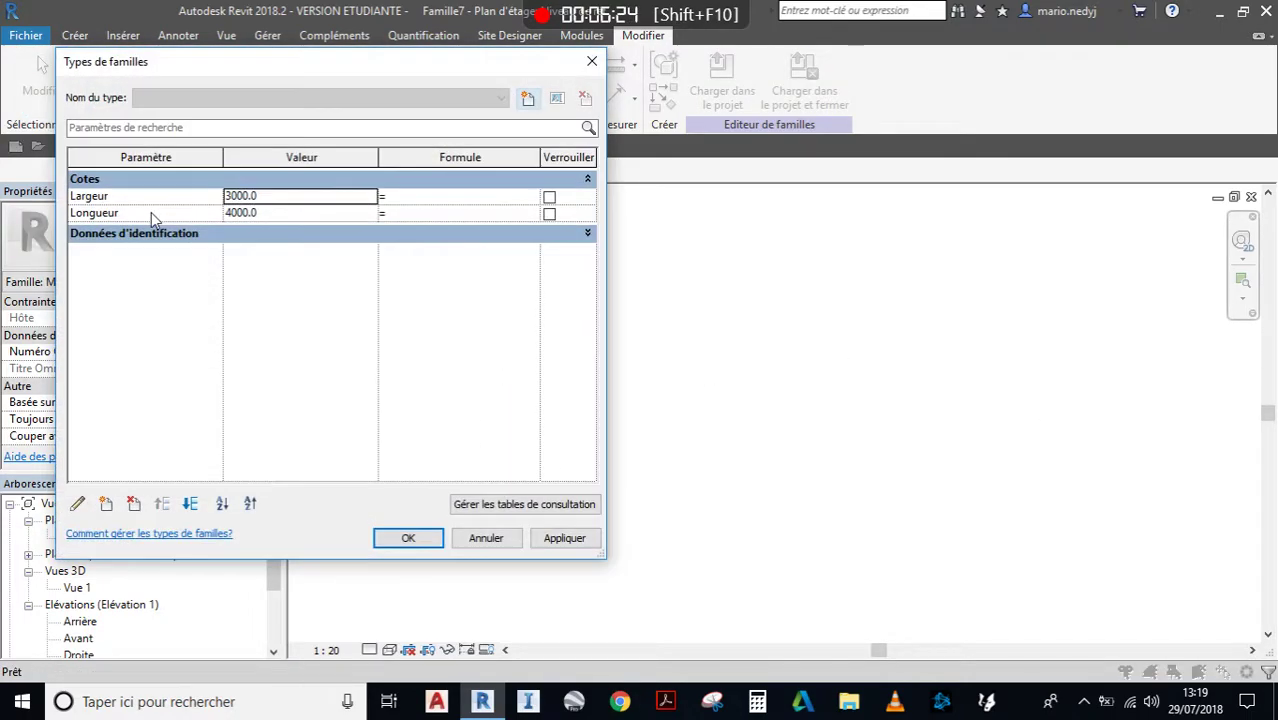
{"action": "left_click", "coordinate": [507, 538]}
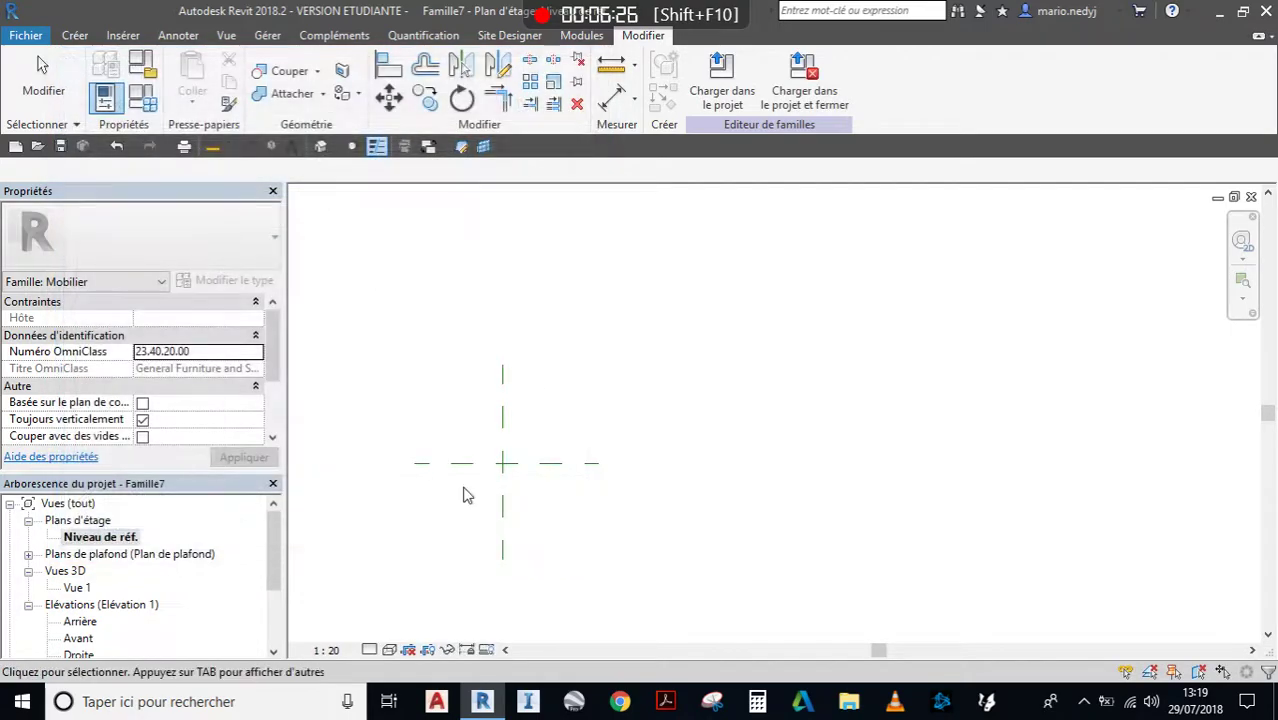
Draw a vertical reference plane 1200 mm left of the central one and a horizontal one about 1257 mm below the centre.
{"action": "scroll", "coordinate": [565, 411], "scroll_direction": "up", "scroll_amount": 3}
{"action": "scroll", "coordinate": [582, 400], "scroll_direction": "up", "scroll_amount": 1}
{"action": "middle_click_drag", "start_coordinate": [687, 487], "coordinate": [676, 354]}
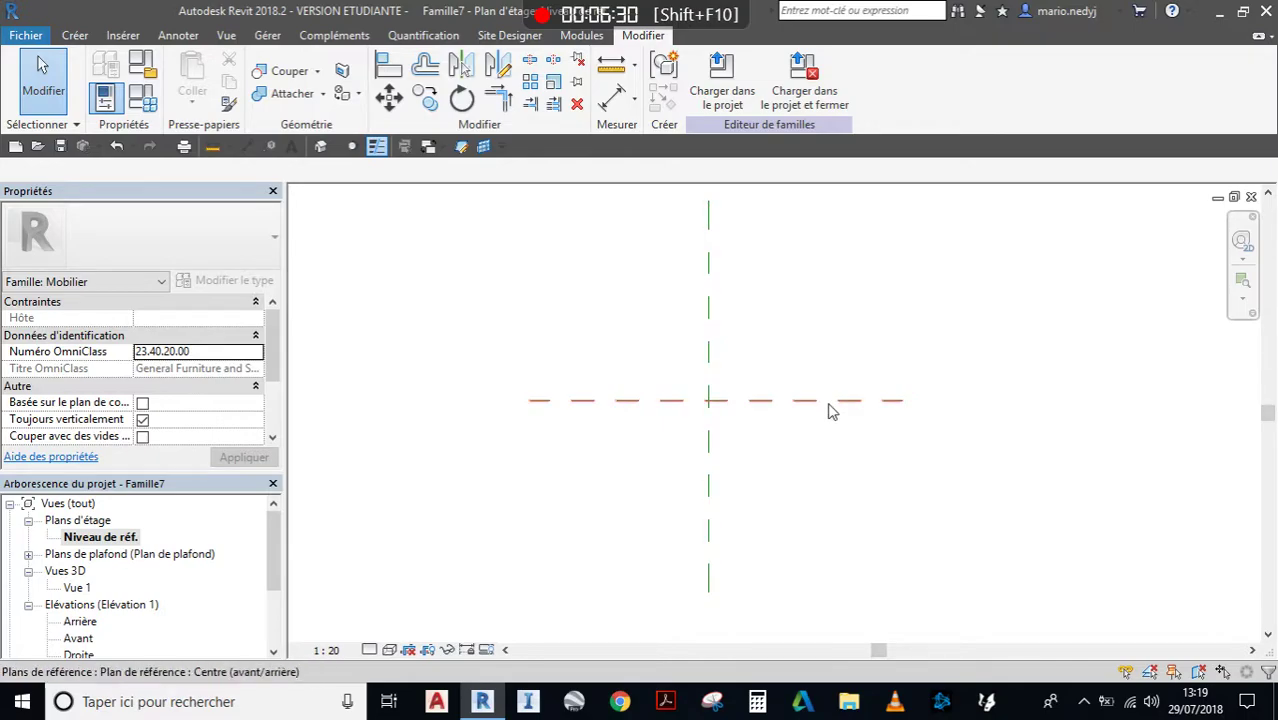
{"action": "mouse_move", "coordinate": [614, 404]}
{"action": "middle_mouse_down"}
{"action": "mouse_move", "coordinate": [613, 380]}
{"action": "mouse_move", "coordinate": [598, 402]}
{"action": "middle_mouse_up"}
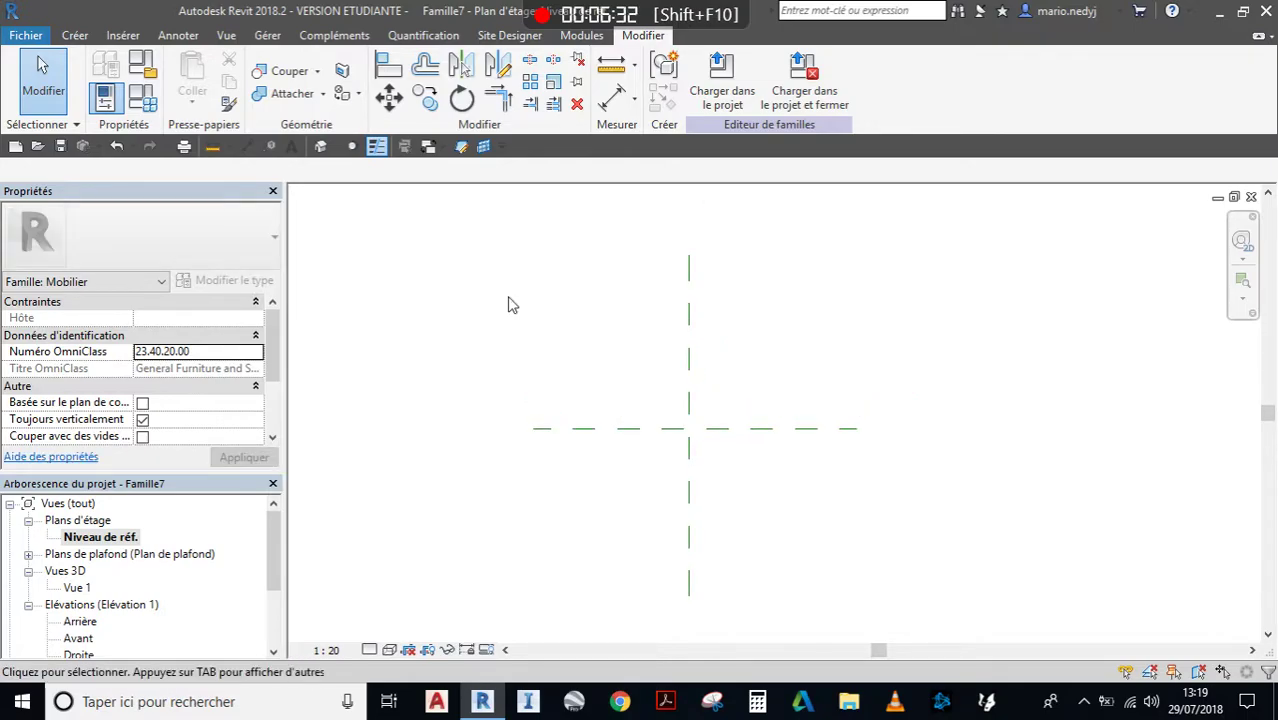
{"action": "left_click", "coordinate": [461, 148]}
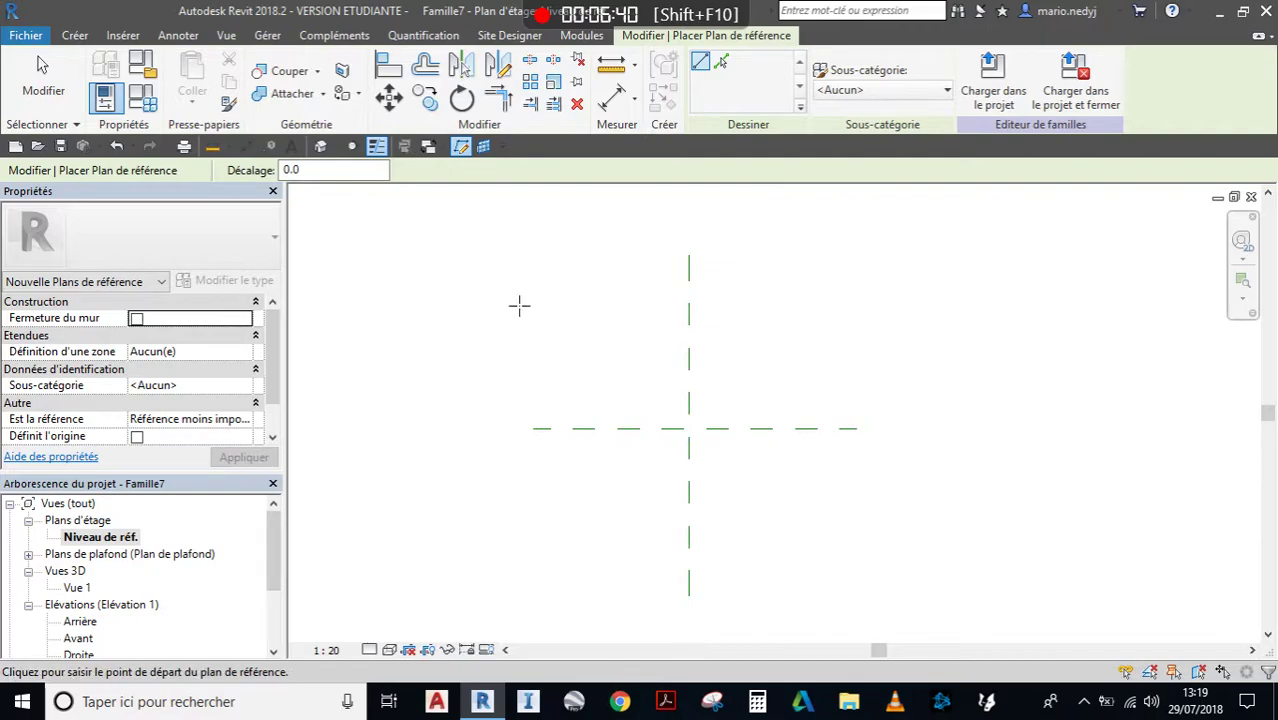
{"action": "left_click", "coordinate": [550, 257]}
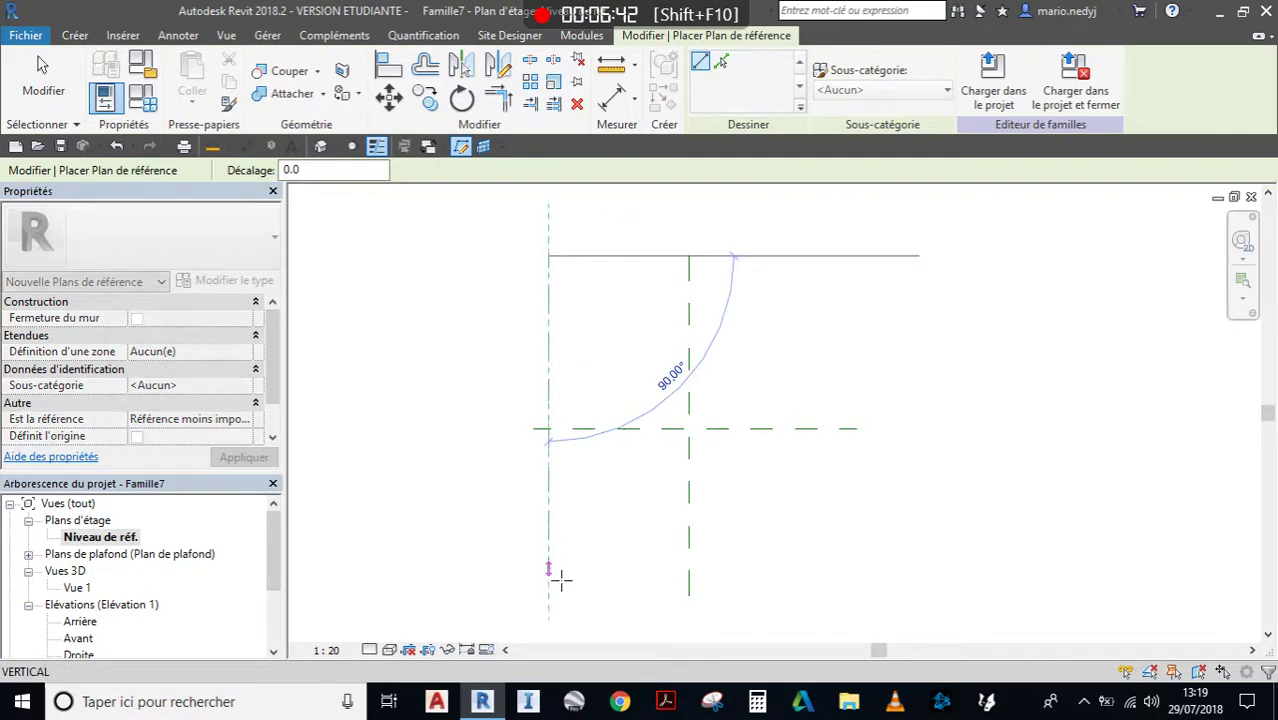
{"action": "left_click", "coordinate": [549, 595]}
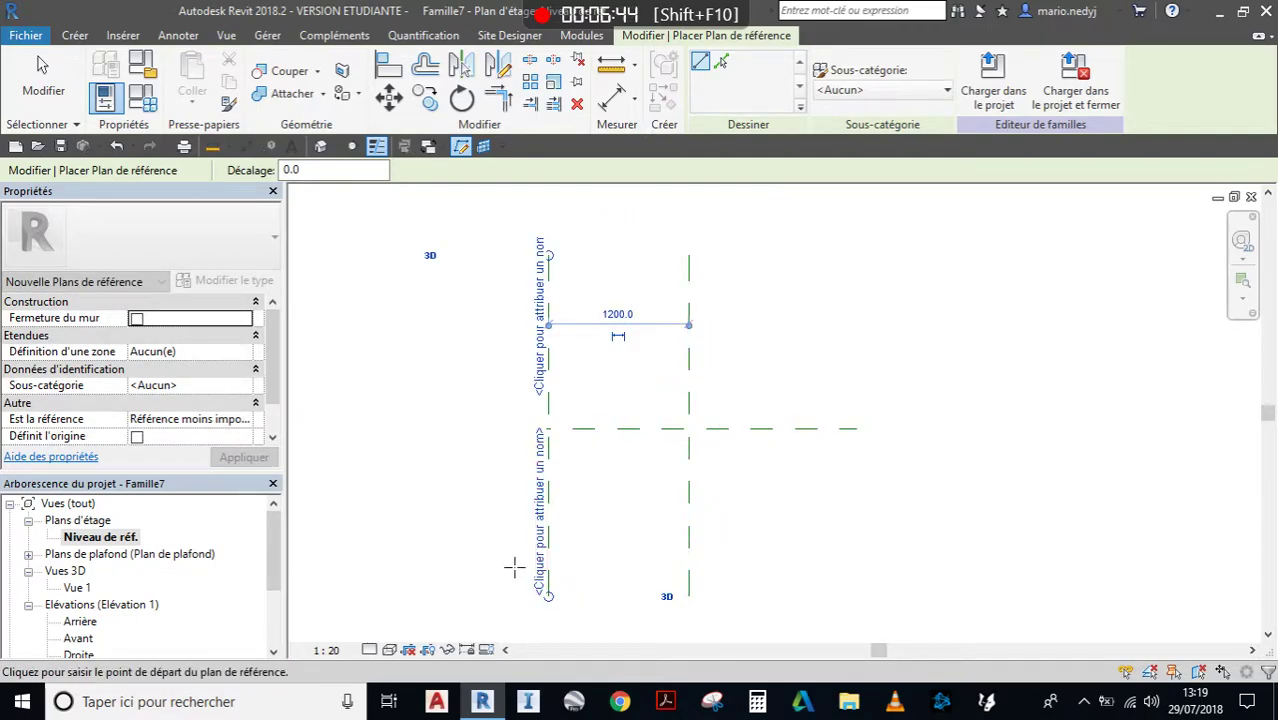
{"action": "left_click", "coordinate": [598, 575]}
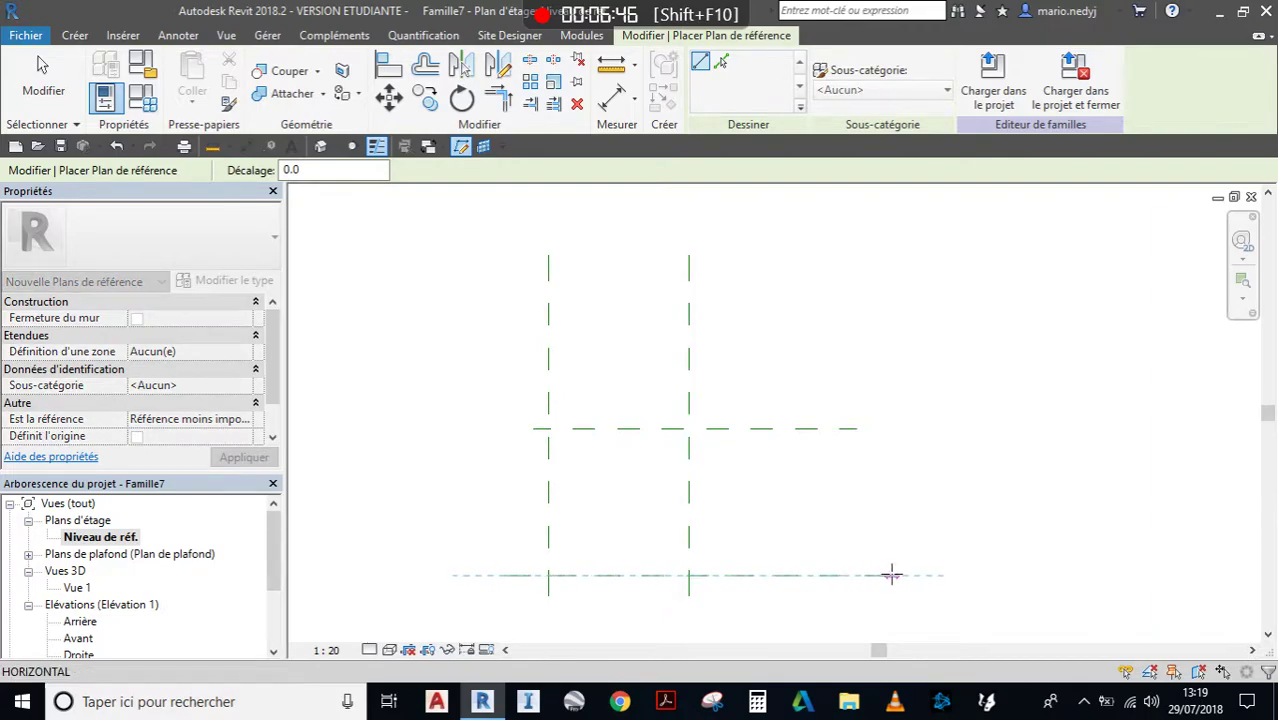
{"action": "left_click", "coordinate": [876, 577]}
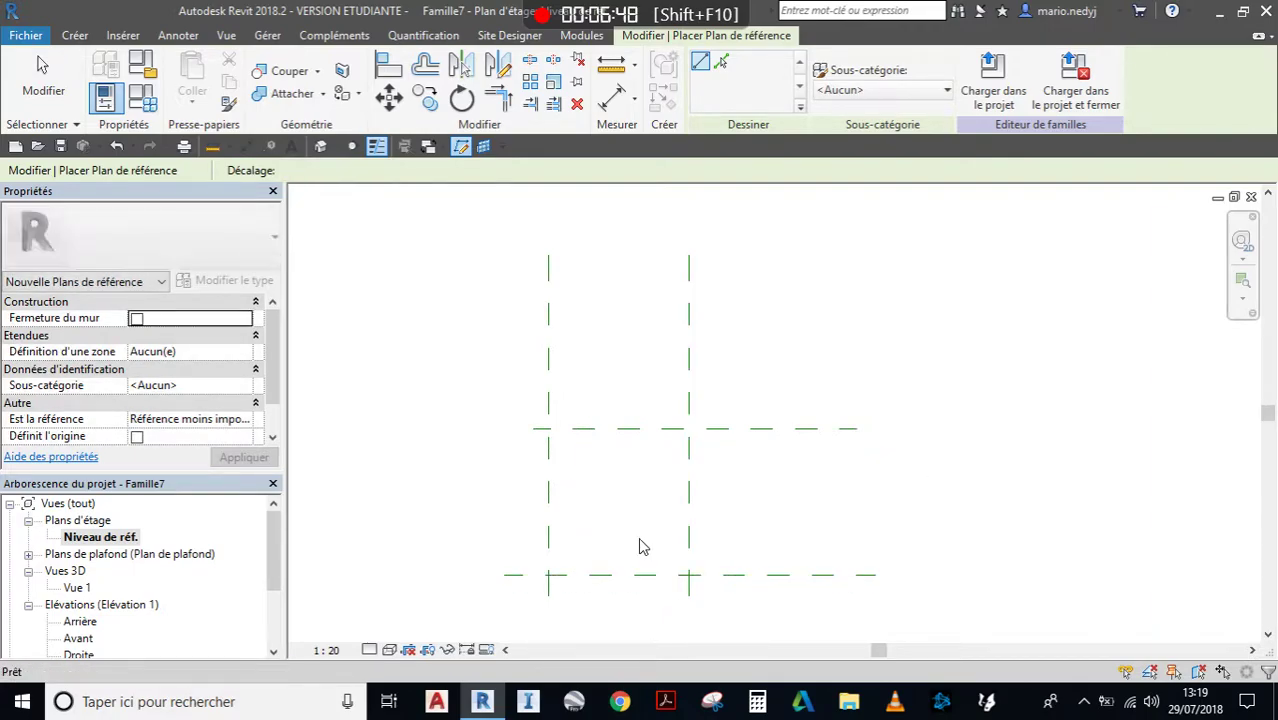
{"action": "key", "text": "Escape"}
{"action": "key", "text": "Escape"}
Mirror the left vertical reference plane about the central vertical reference plane.
{"action": "left_click", "coordinate": [549, 500]}
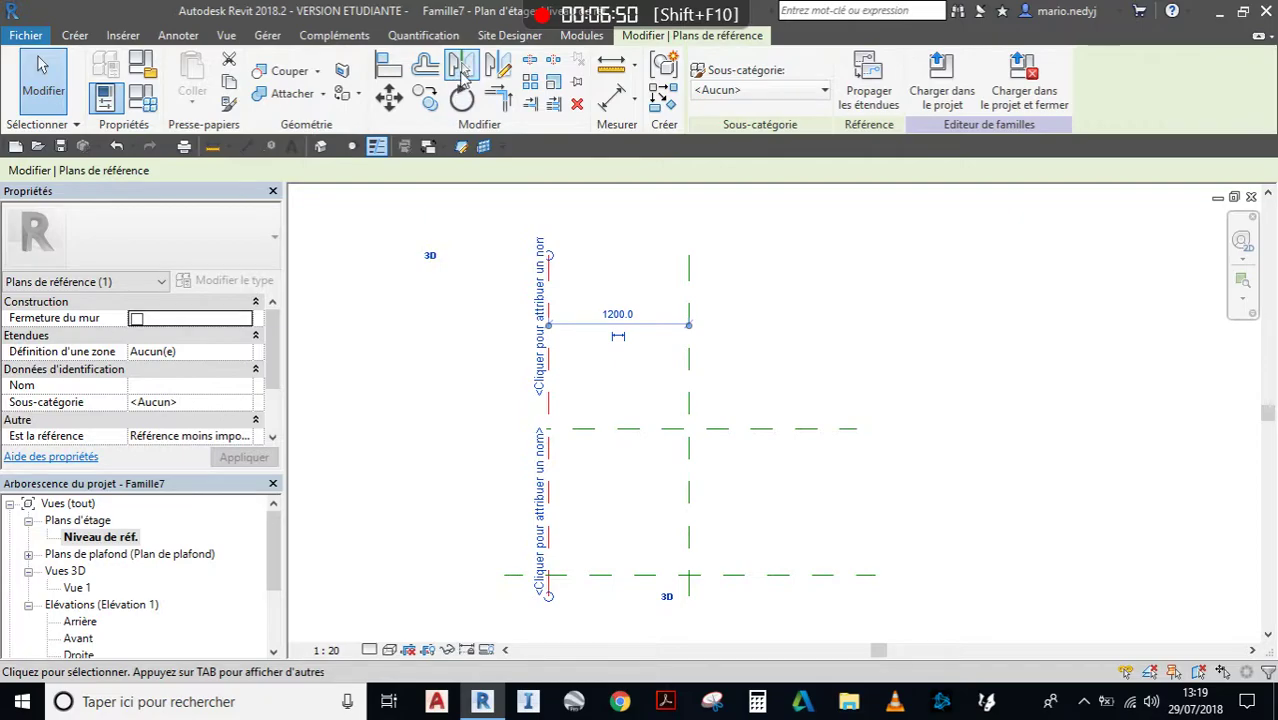
{"action": "left_click", "coordinate": [463, 76]}
{"action": "left_click", "coordinate": [689, 330]}
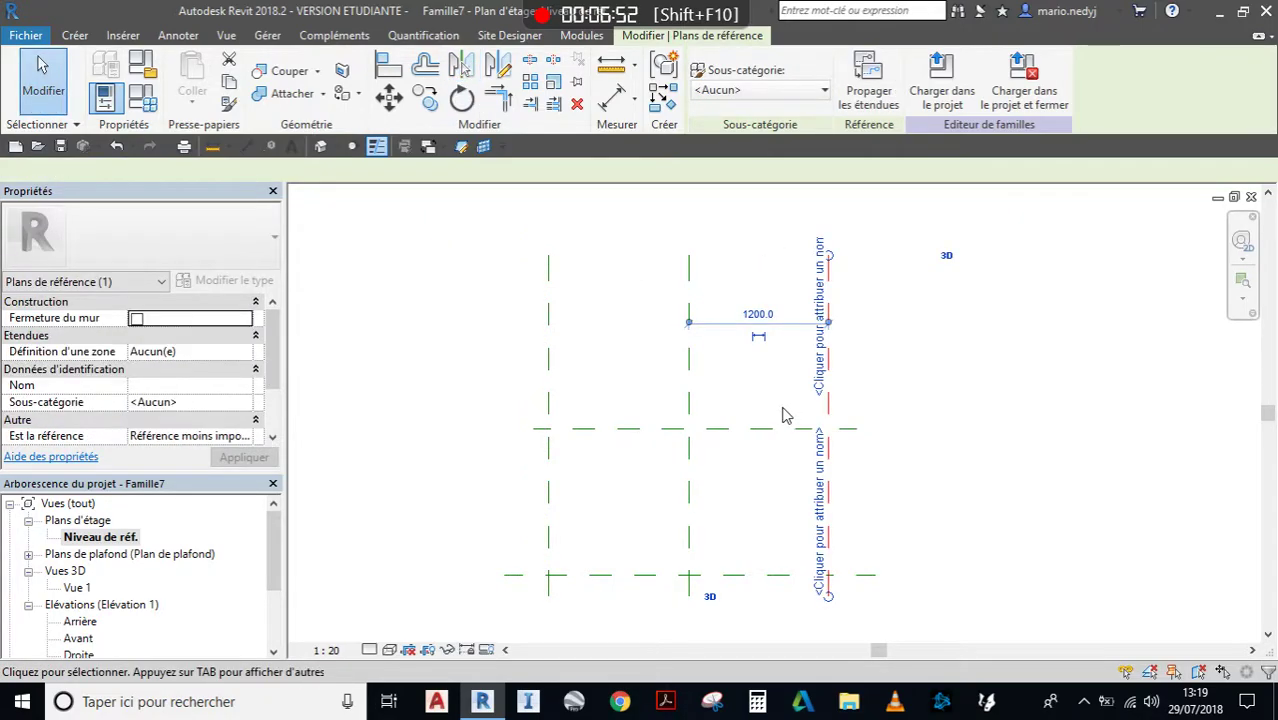
{"action": "left_click", "coordinate": [605, 380]}
Mirror the lower horizontal reference plane about the central horizontal reference plane.
{"action": "left_click", "coordinate": [628, 577]}
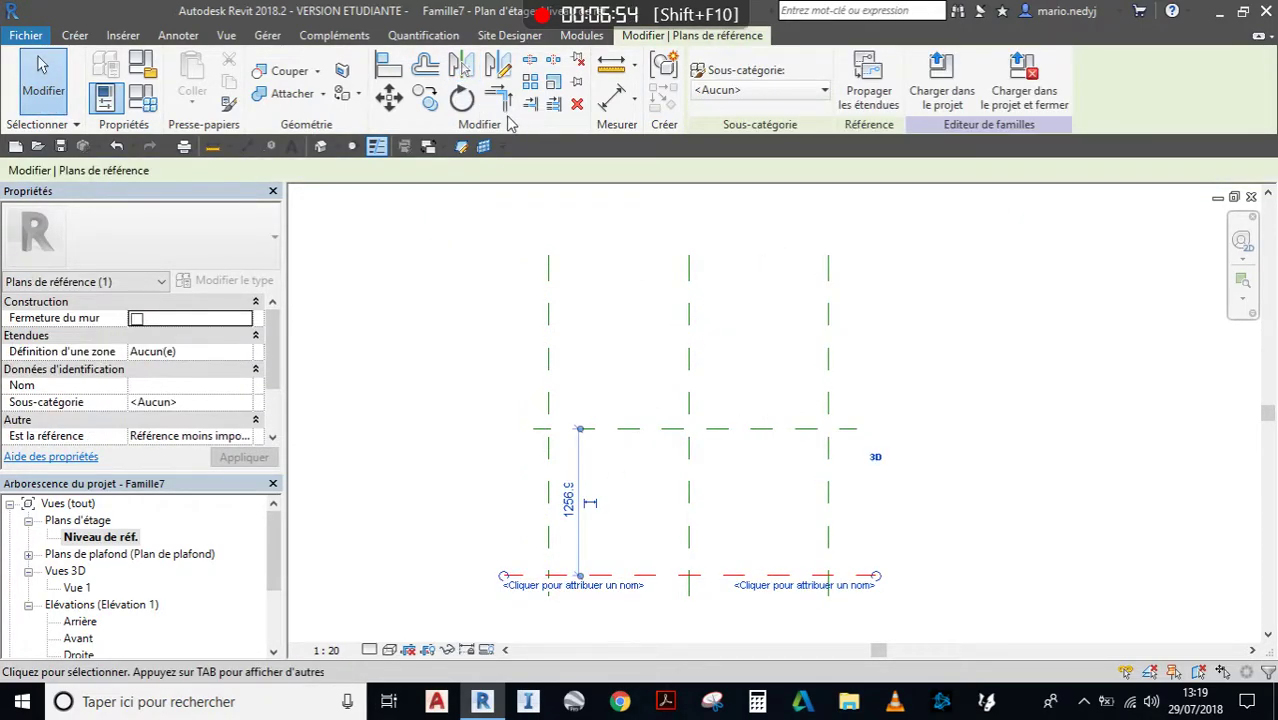
{"action": "left_click", "coordinate": [463, 76]}
{"action": "left_click", "coordinate": [639, 429]}
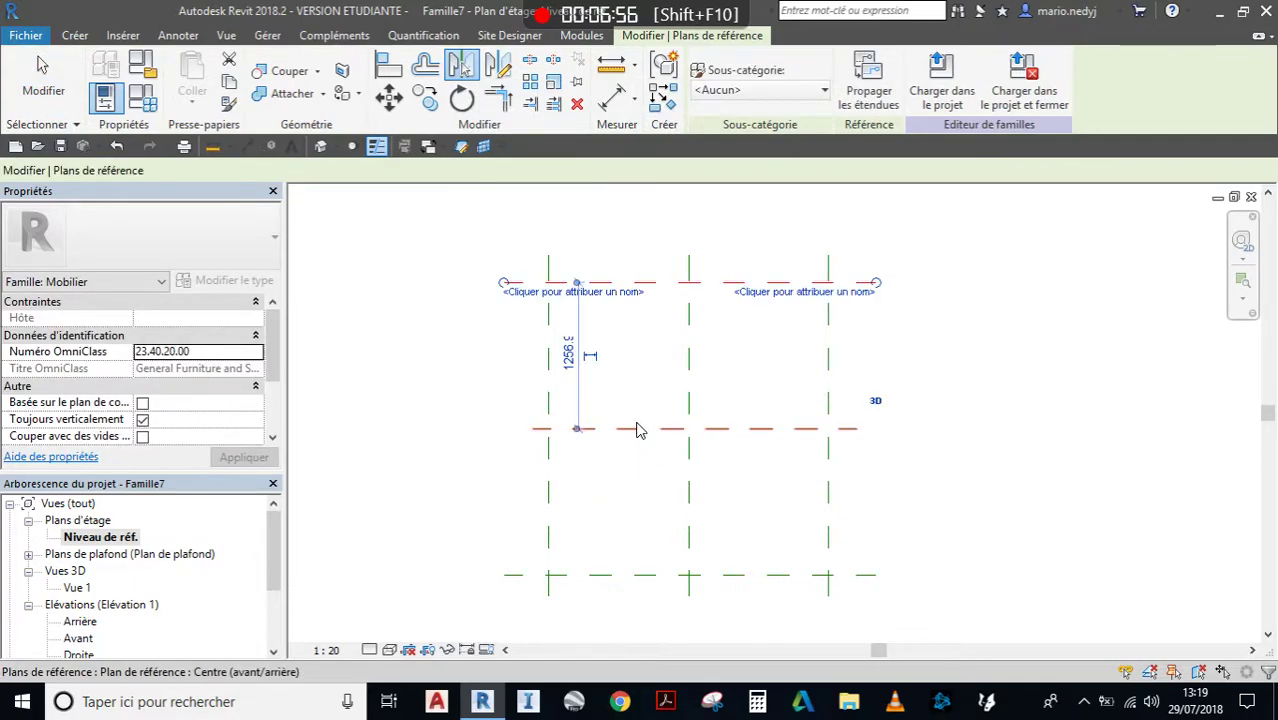
{"action": "left_click", "coordinate": [660, 450]}
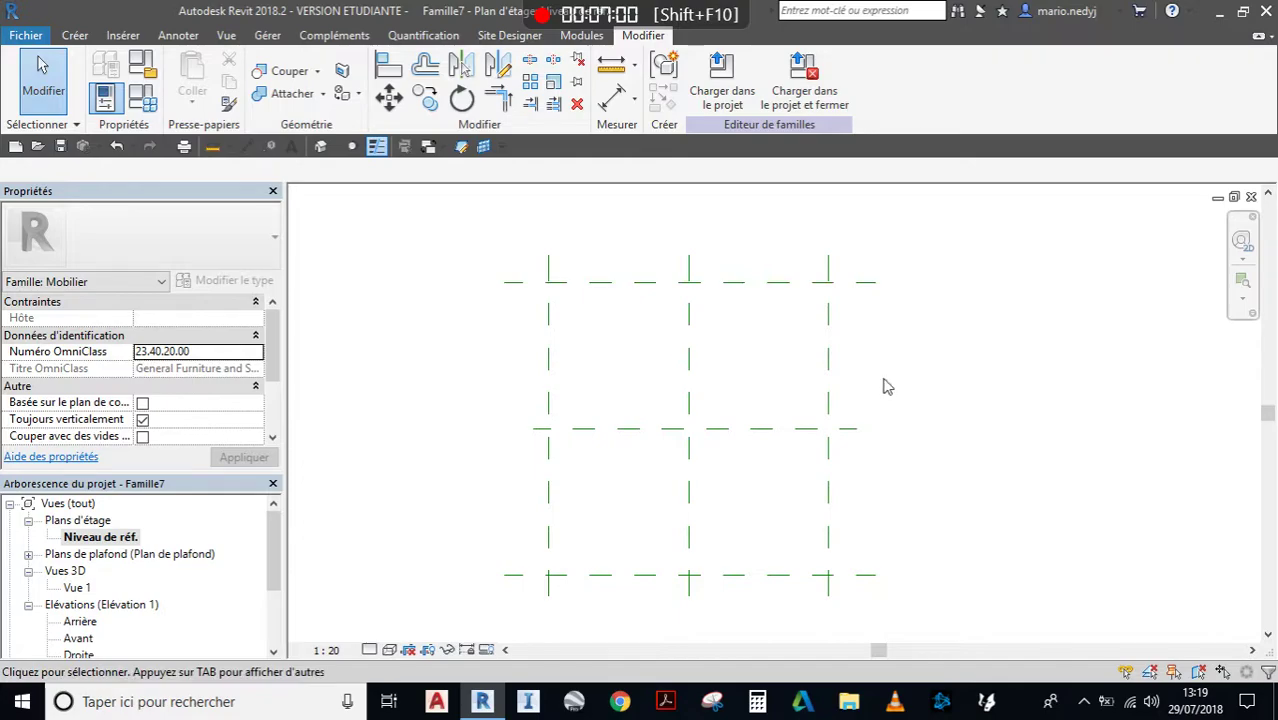
Create a 250 mm deep extrusion from a rectangle snapped to the intersections of the four outer reference planes.
{"action": "middle_click_drag", "start_coordinate": [690, 422], "coordinate": [695, 427]}
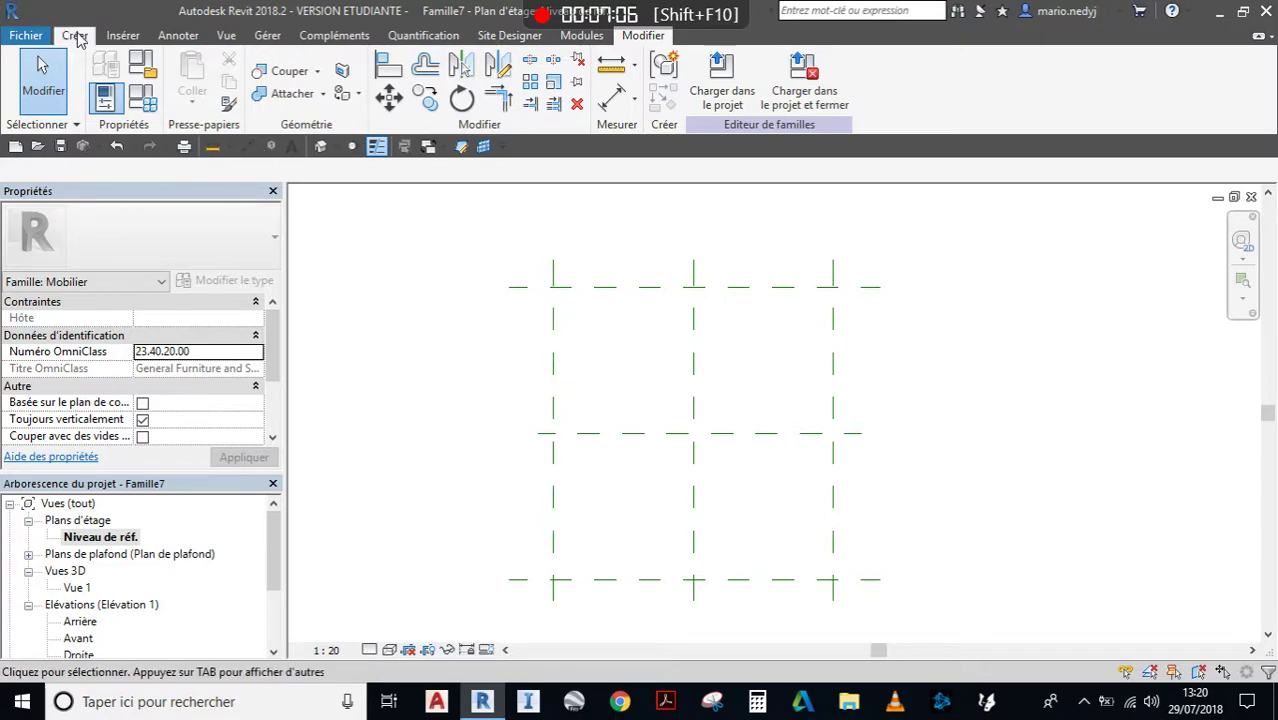
{"action": "left_click", "coordinate": [76, 36]}
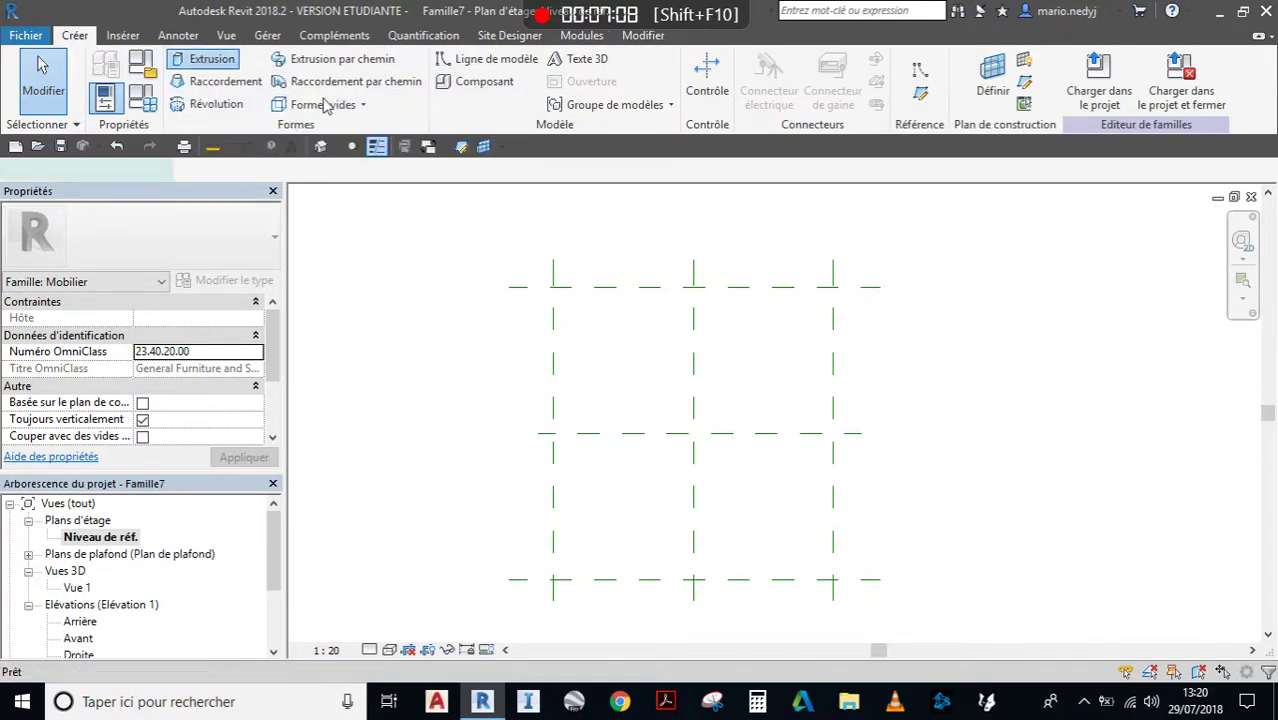
{"action": "left_click", "coordinate": [762, 64]}
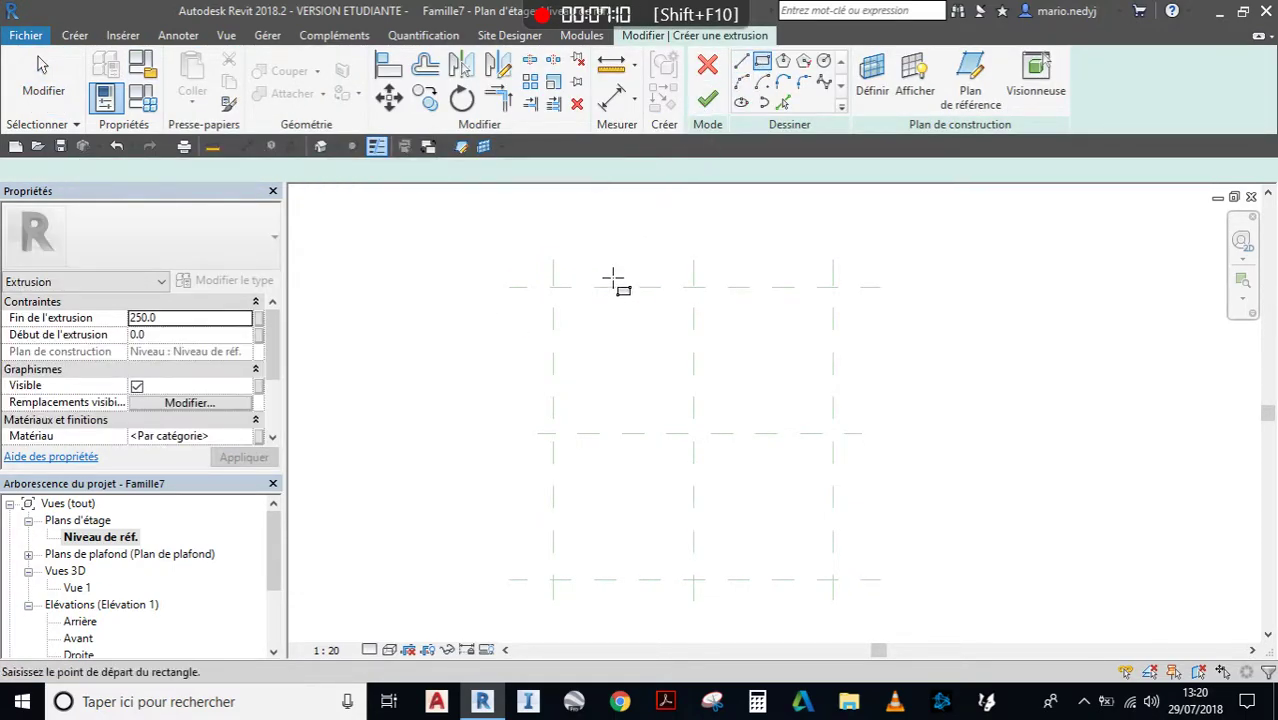
{"action": "left_click", "coordinate": [552, 287]}
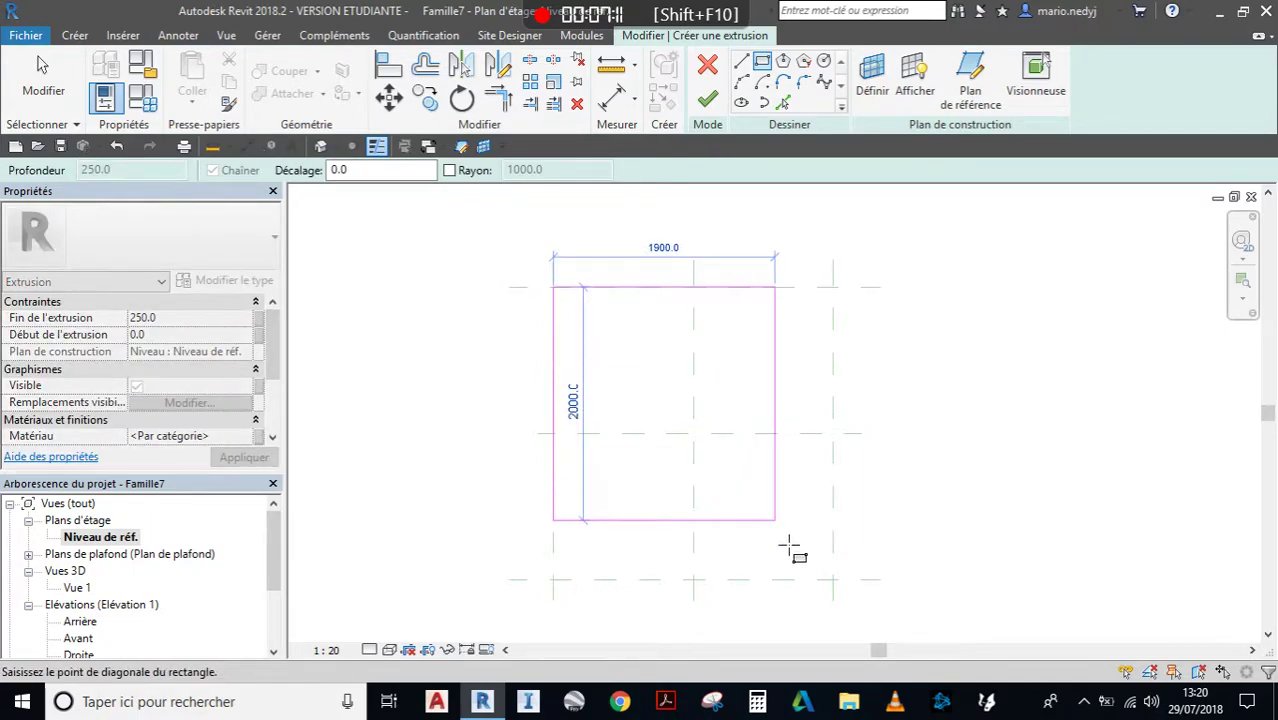
{"action": "left_click", "coordinate": [833, 580]}
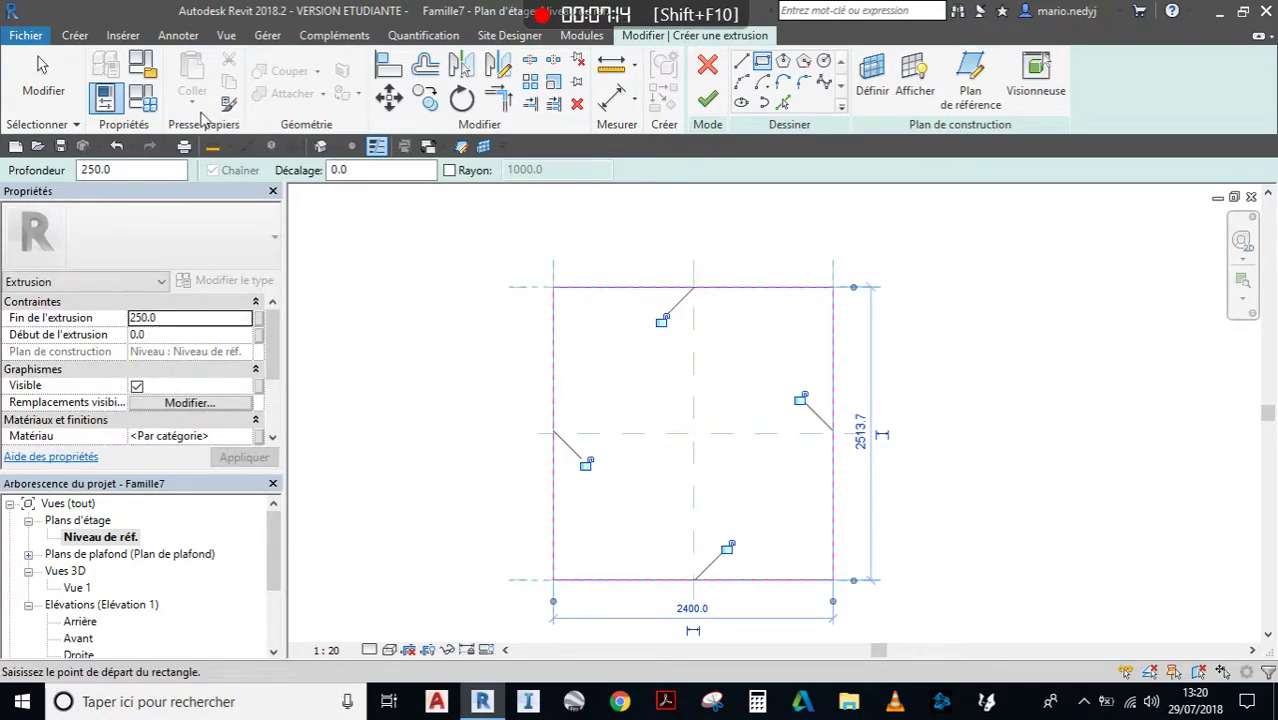
{"action": "left_click", "coordinate": [43, 92]}
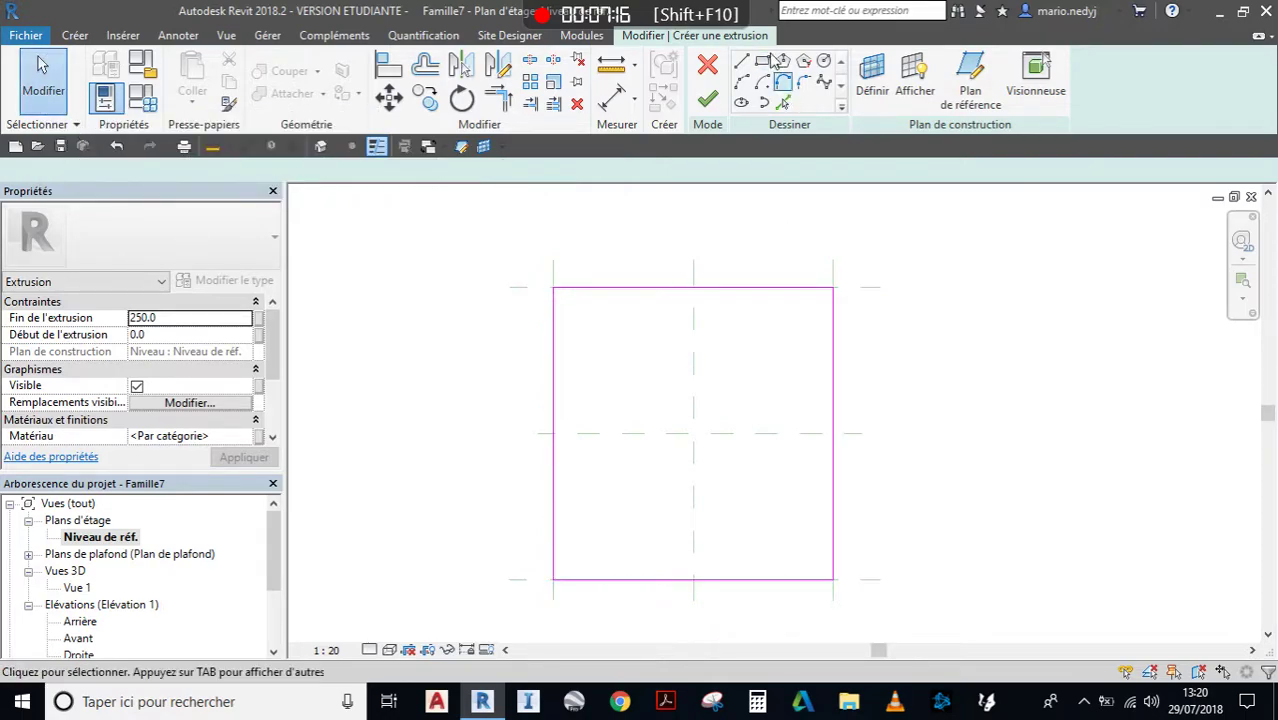
{"action": "left_click", "coordinate": [712, 102]}
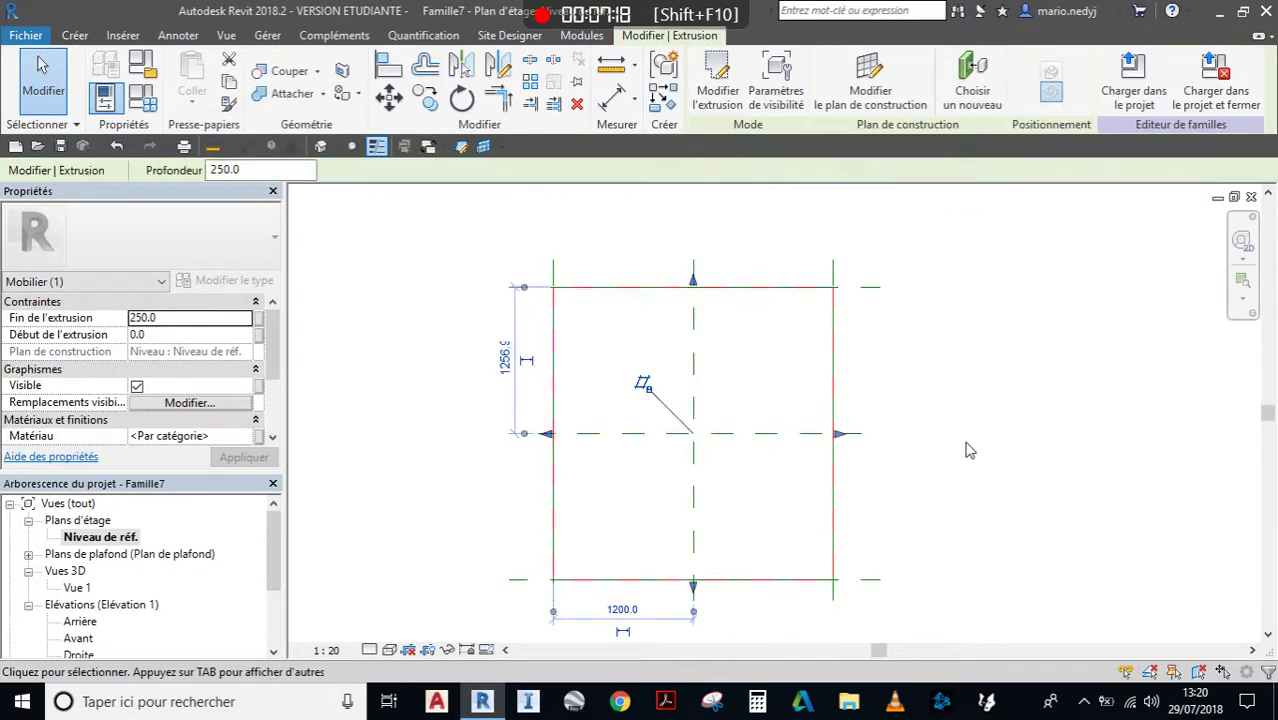
{"action": "left_click", "coordinate": [920, 410]}
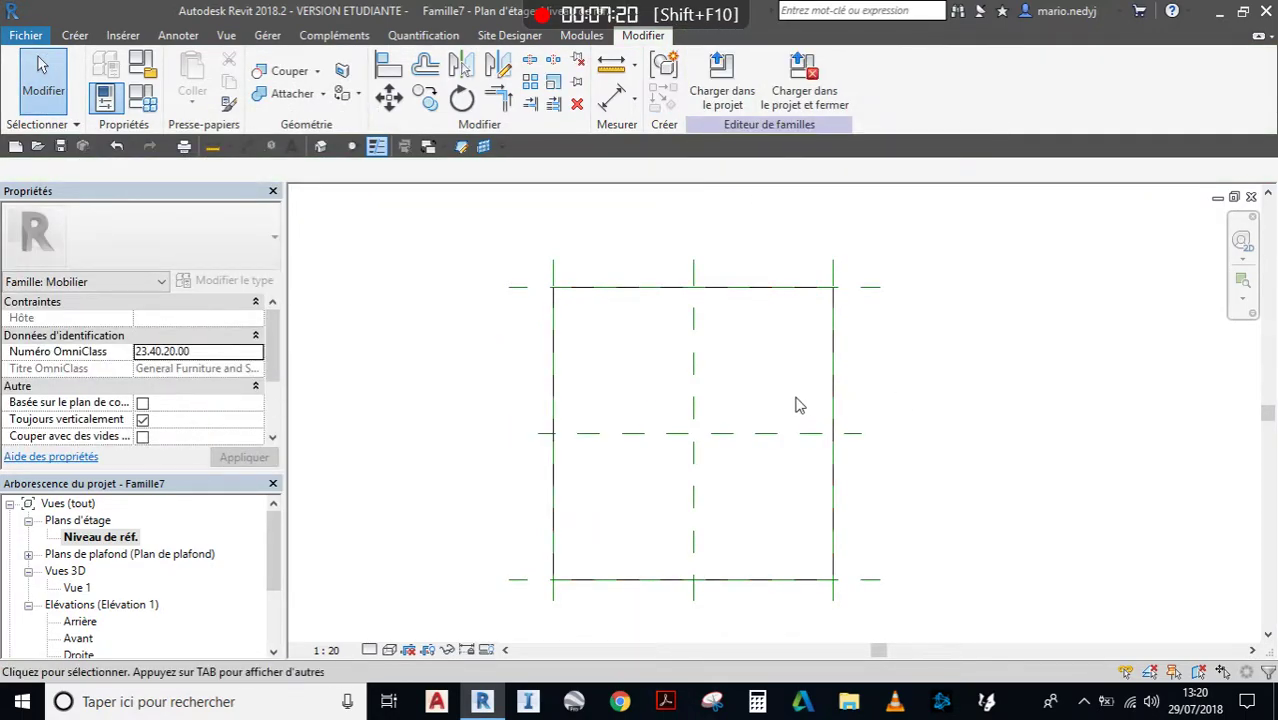
Add aligned dimensions between the outer horizontal reference planes and between the outer vertical reference planes.
{"action": "middle_click_drag", "start_coordinate": [796, 402], "coordinate": [819, 405]}
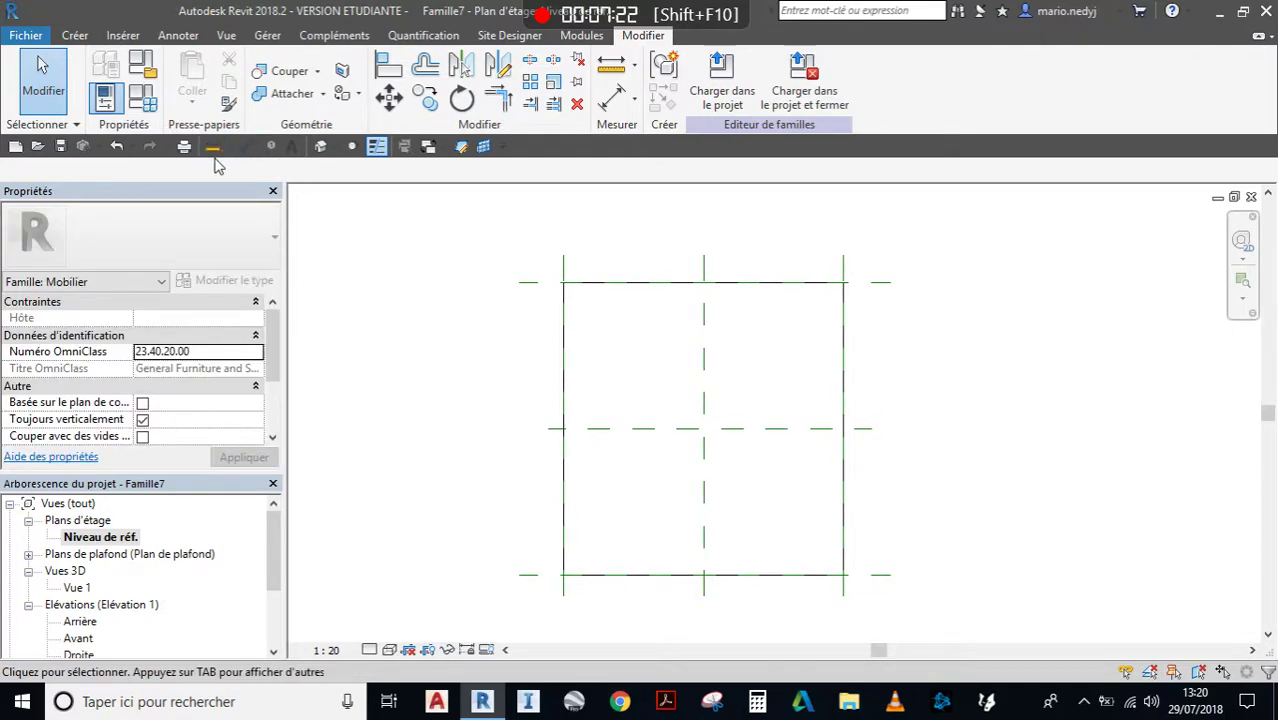
{"action": "left_click", "coordinate": [246, 148]}
{"action": "left_click", "coordinate": [524, 284]}
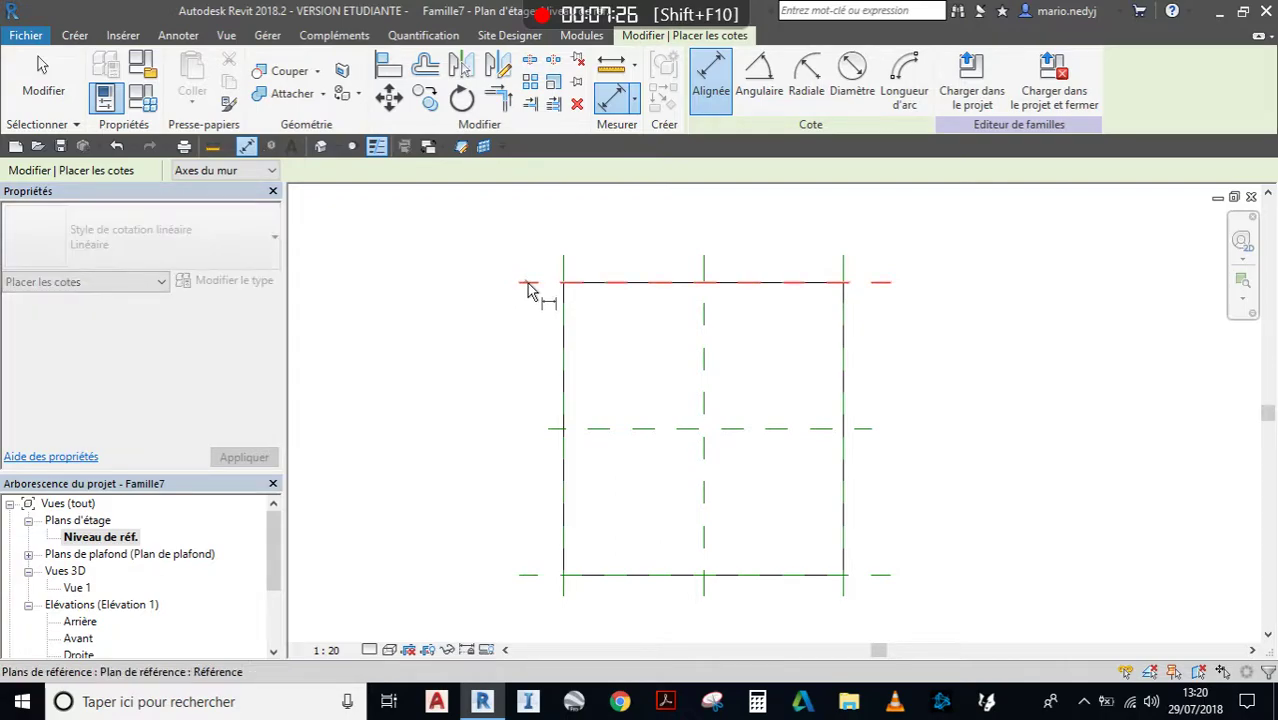
{"action": "left_click", "coordinate": [531, 577]}
{"action": "left_click", "coordinate": [466, 595]}
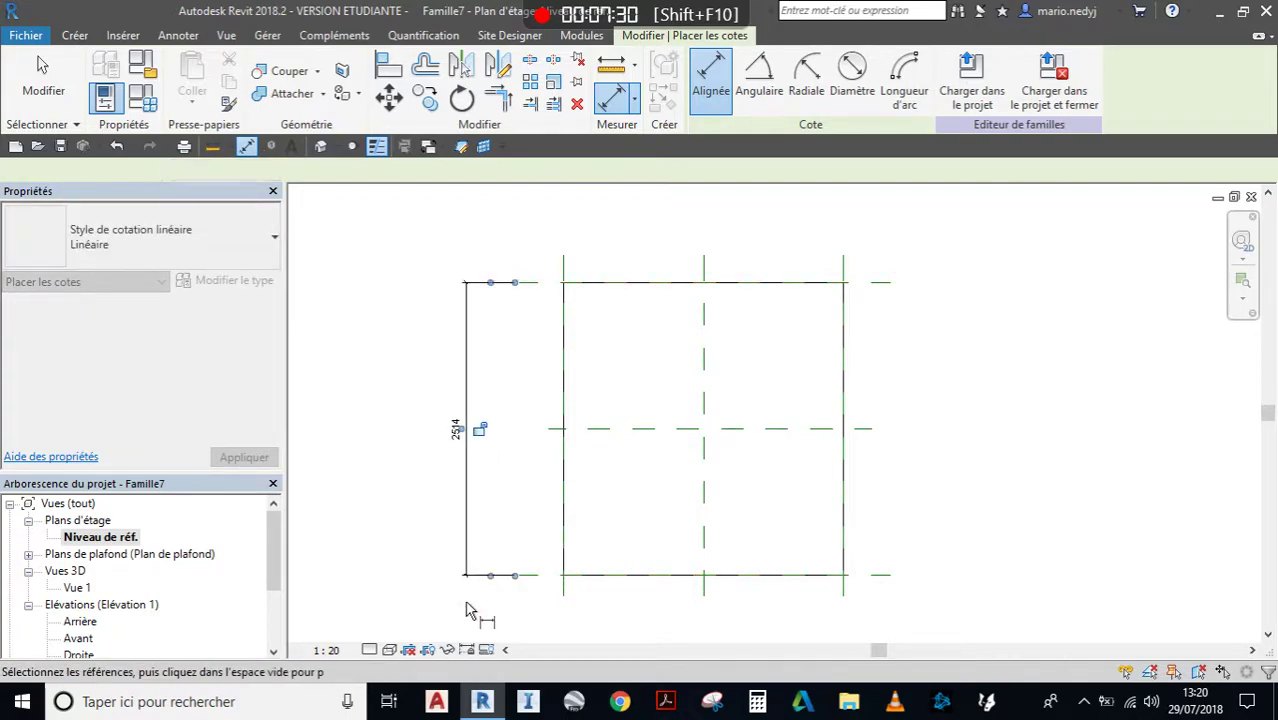
{"action": "left_click", "coordinate": [565, 274]}
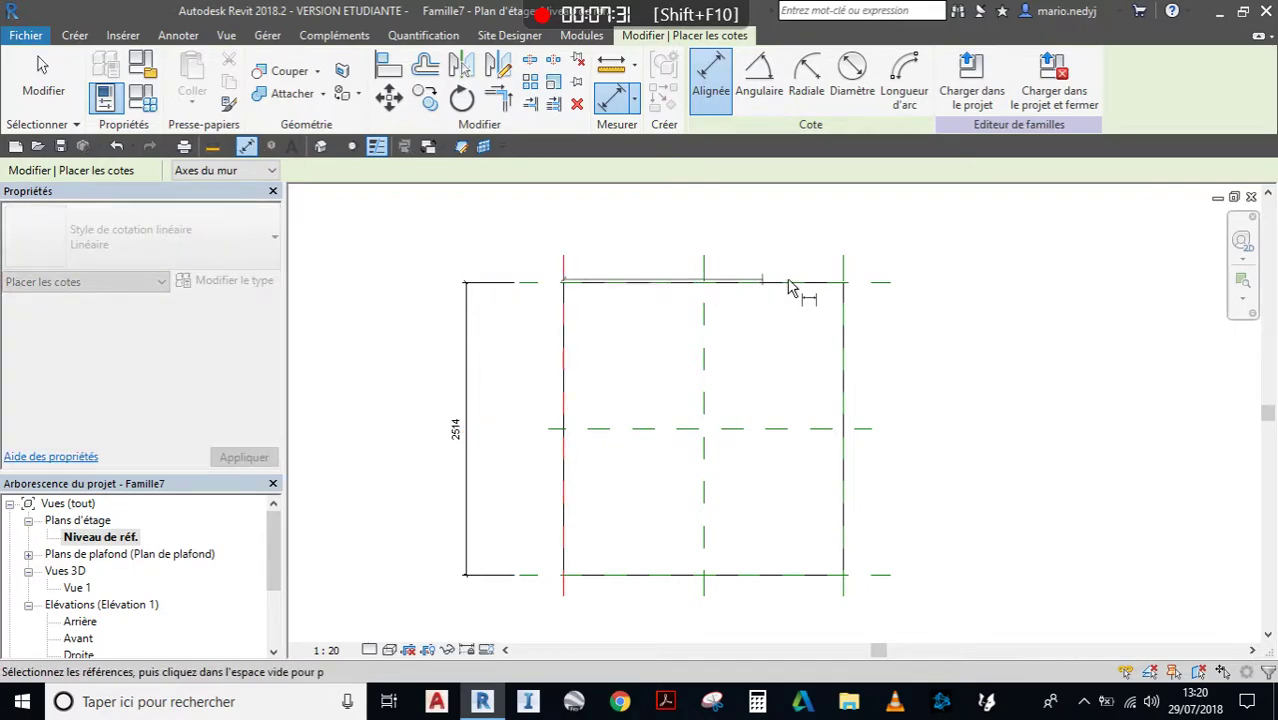
{"action": "left_click", "coordinate": [845, 272]}
{"action": "left_click", "coordinate": [941, 240]}
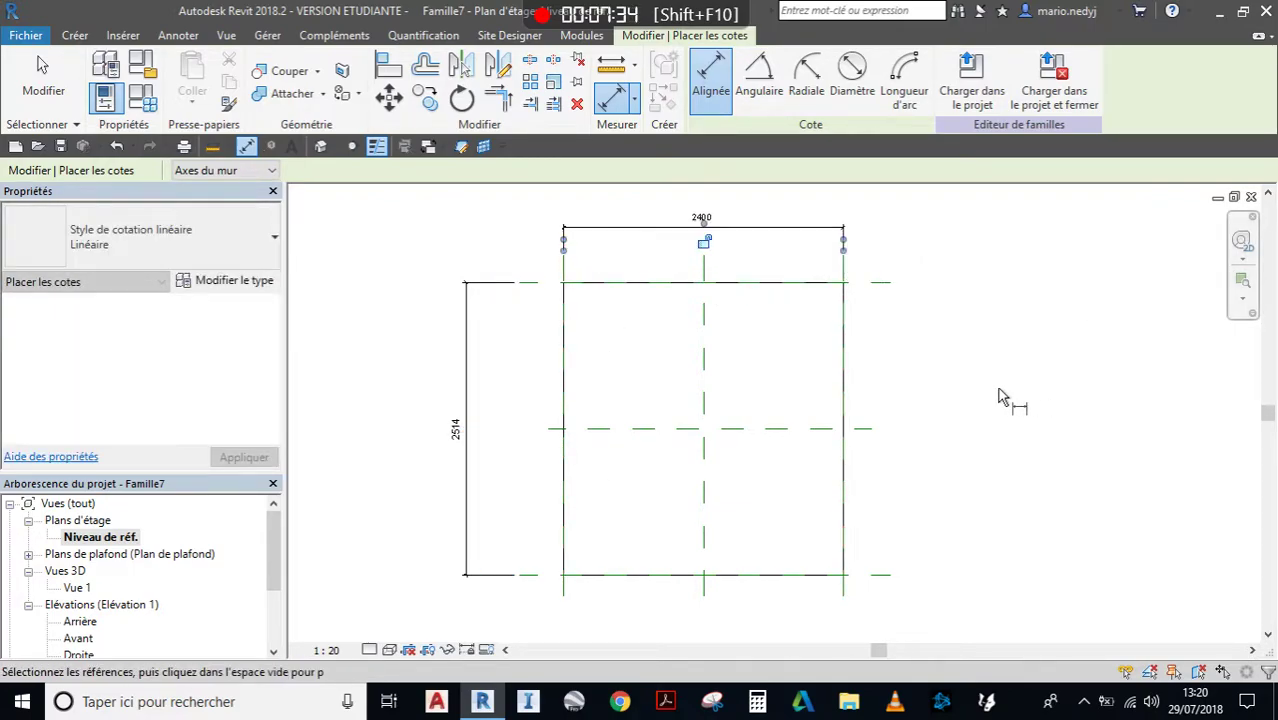
{"action": "key", "text": "Escape"}
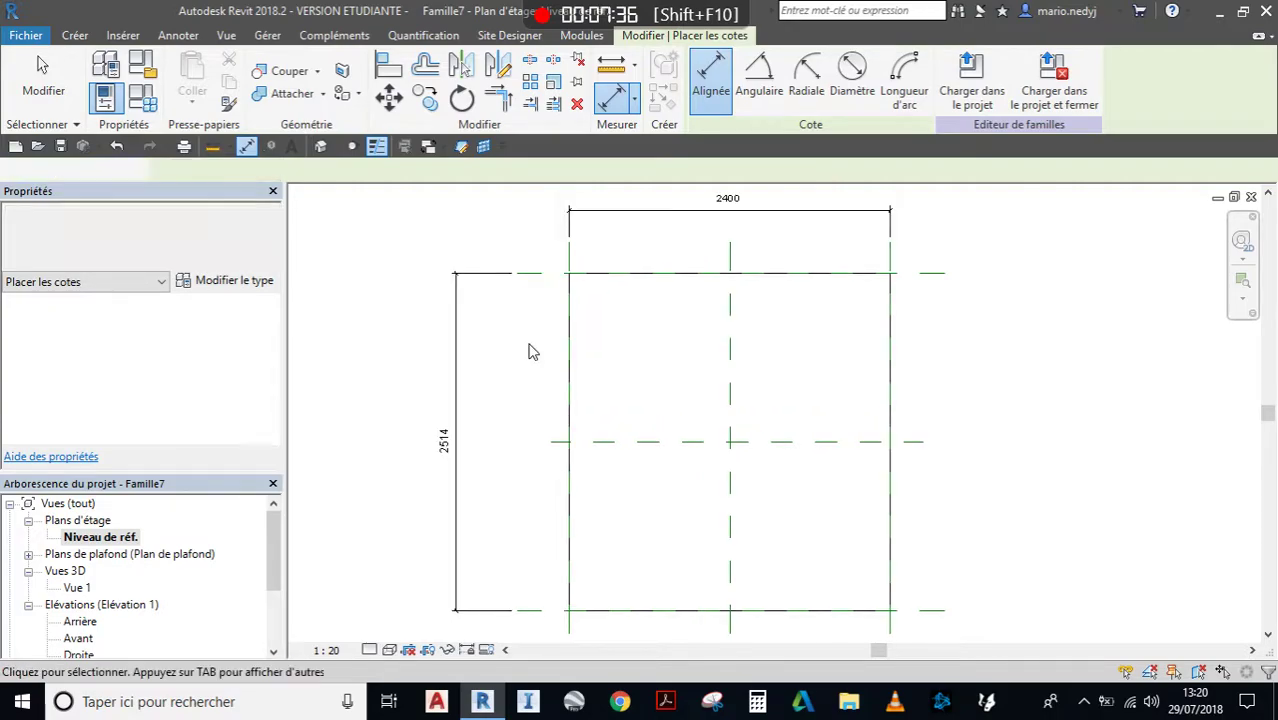
{"action": "key", "text": "Escape"}
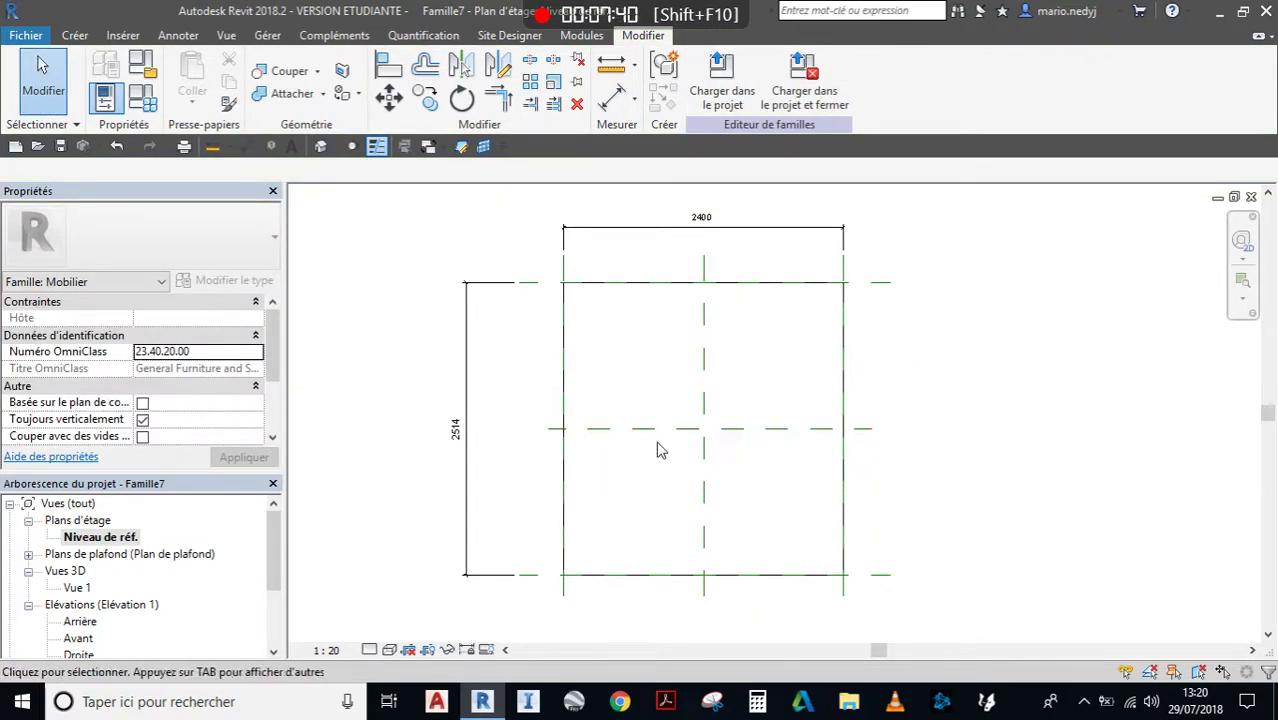
Dimension the three horizontal reference planes in one aligned chain and apply the EQ constraint to it.
{"action": "left_click", "coordinate": [246, 147]}
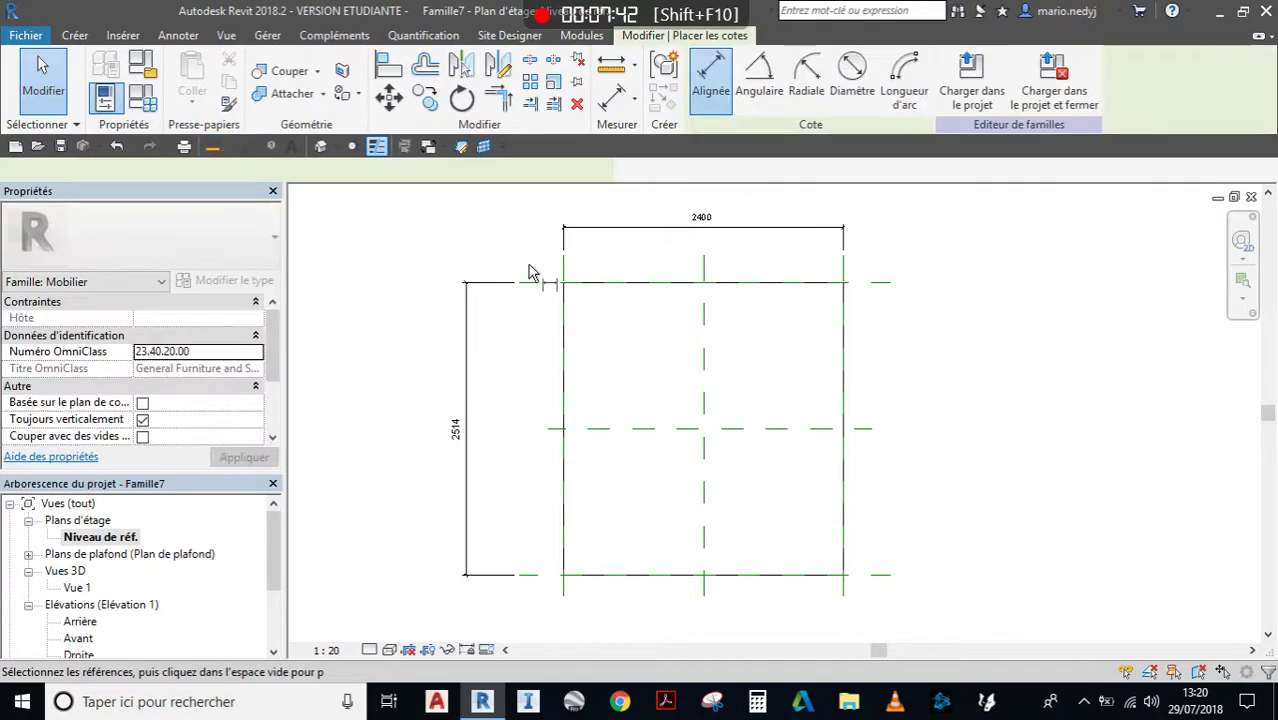
{"action": "left_click", "coordinate": [547, 283]}
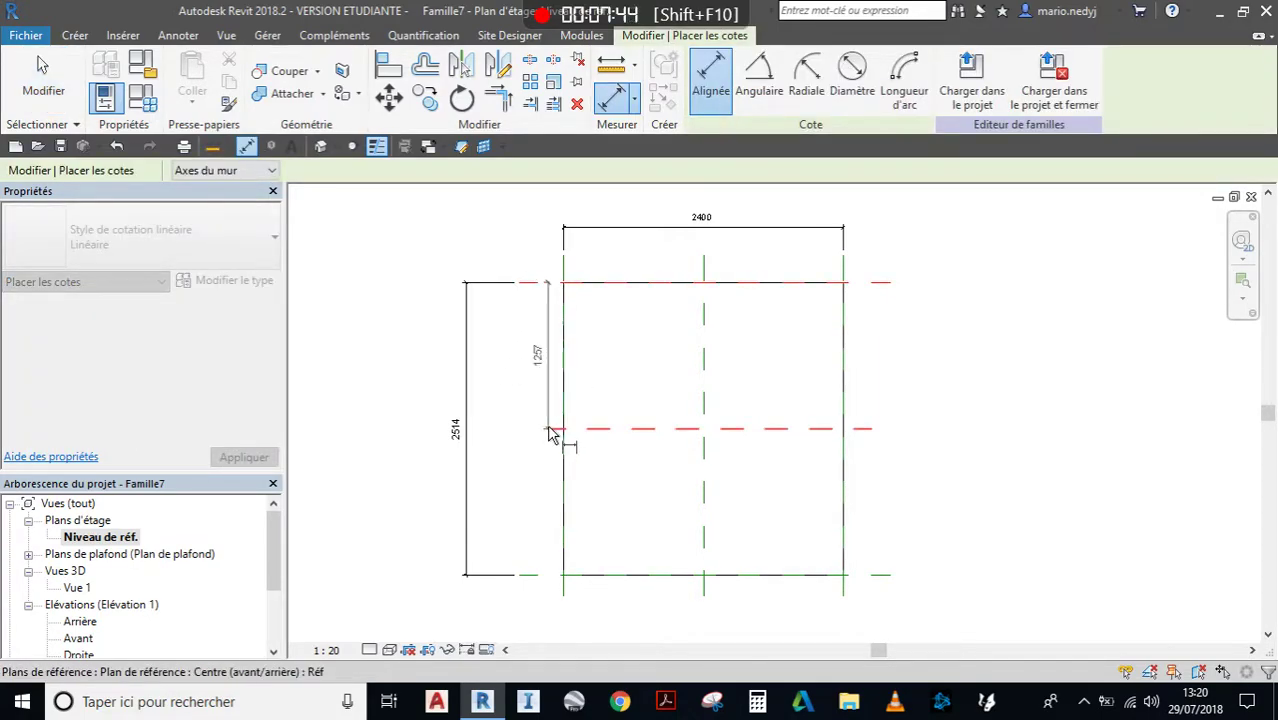
{"action": "left_click", "coordinate": [548, 430]}
{"action": "left_click", "coordinate": [535, 578]}
{"action": "left_click", "coordinate": [412, 455]}
{"action": "scroll", "coordinate": [452, 452], "scroll_direction": "up", "scroll_amount": 2}
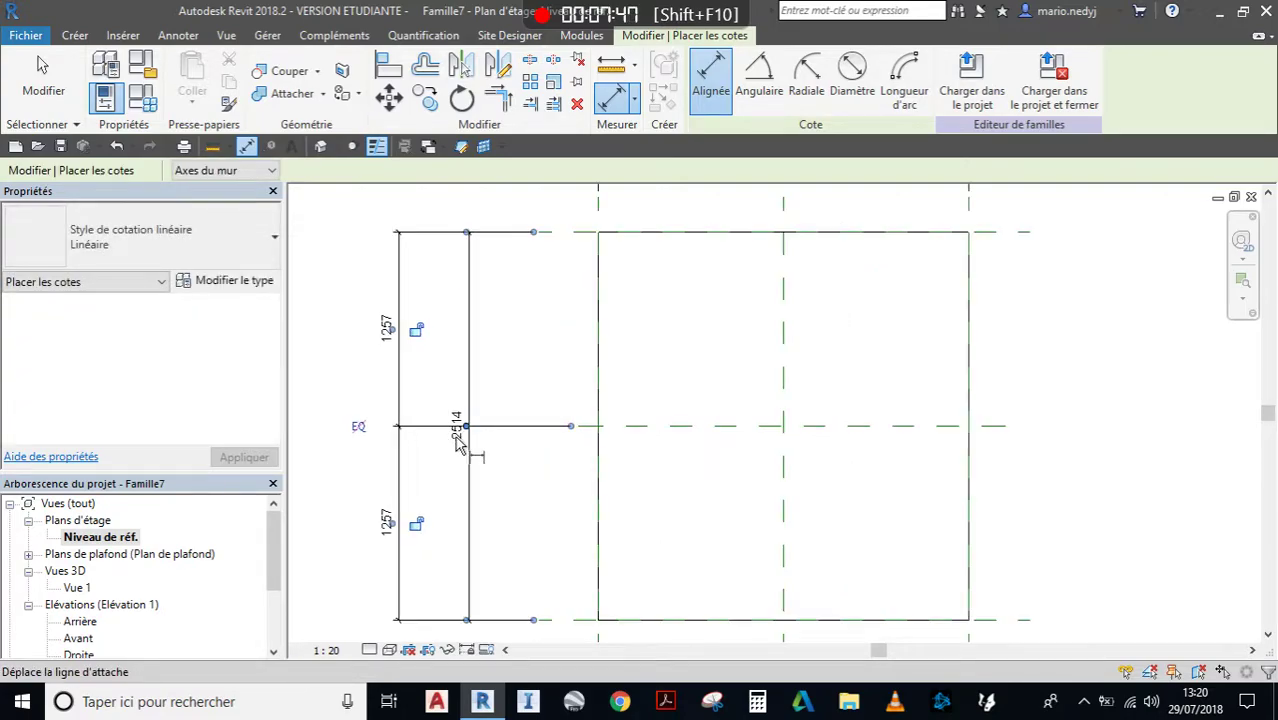
{"action": "left_click", "coordinate": [358, 428]}
{"action": "middle_click_drag", "start_coordinate": [345, 422], "coordinate": [454, 440]}
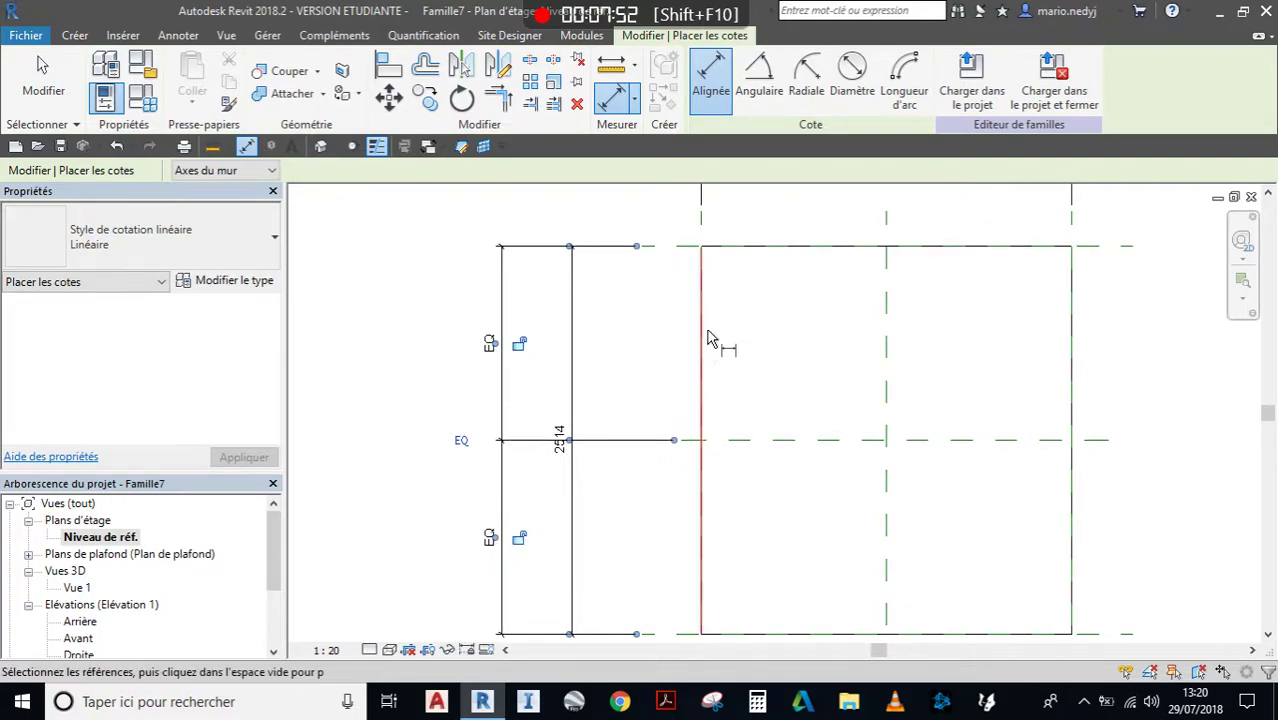
Dimension the three vertical reference planes in one aligned chain above the rectangle and apply the EQ constraint to it.
{"action": "scroll", "coordinate": [712, 338], "scroll_direction": "down", "scroll_amount": 1}
{"action": "middle_click_drag", "start_coordinate": [828, 548], "coordinate": [707, 519]}
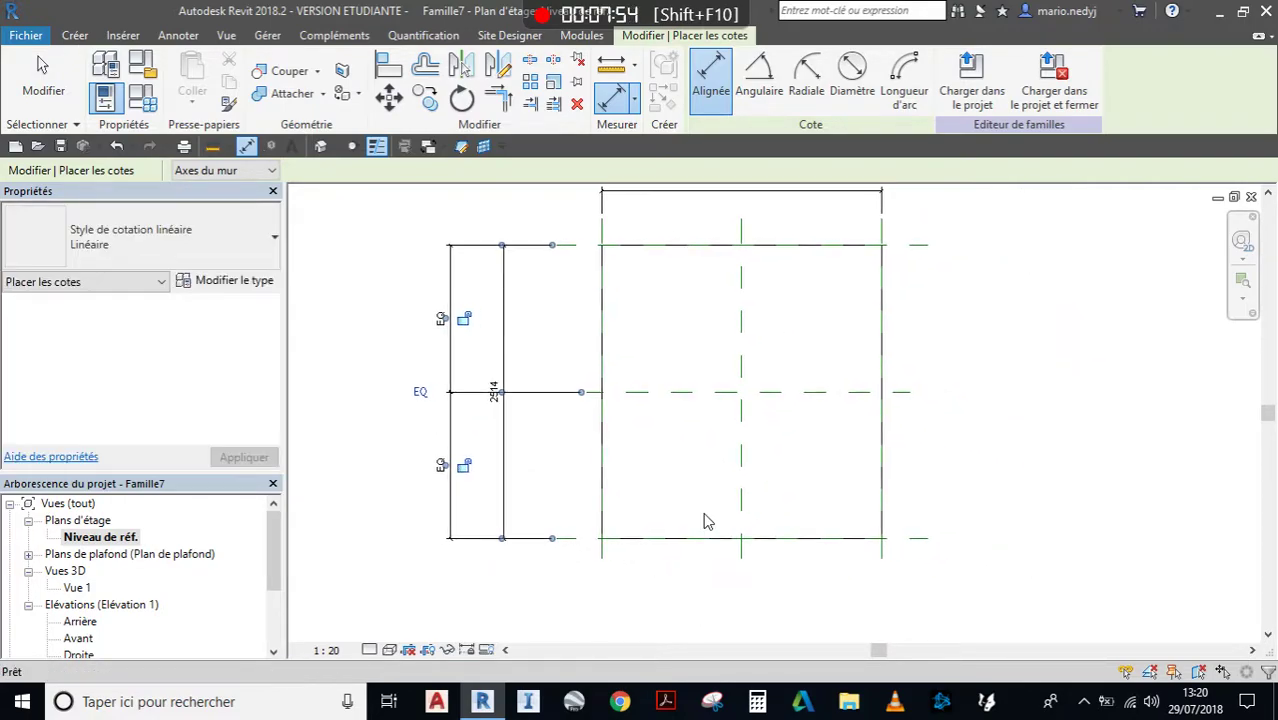
{"action": "key", "text": "Escape"}
{"action": "key", "text": "Escape"}
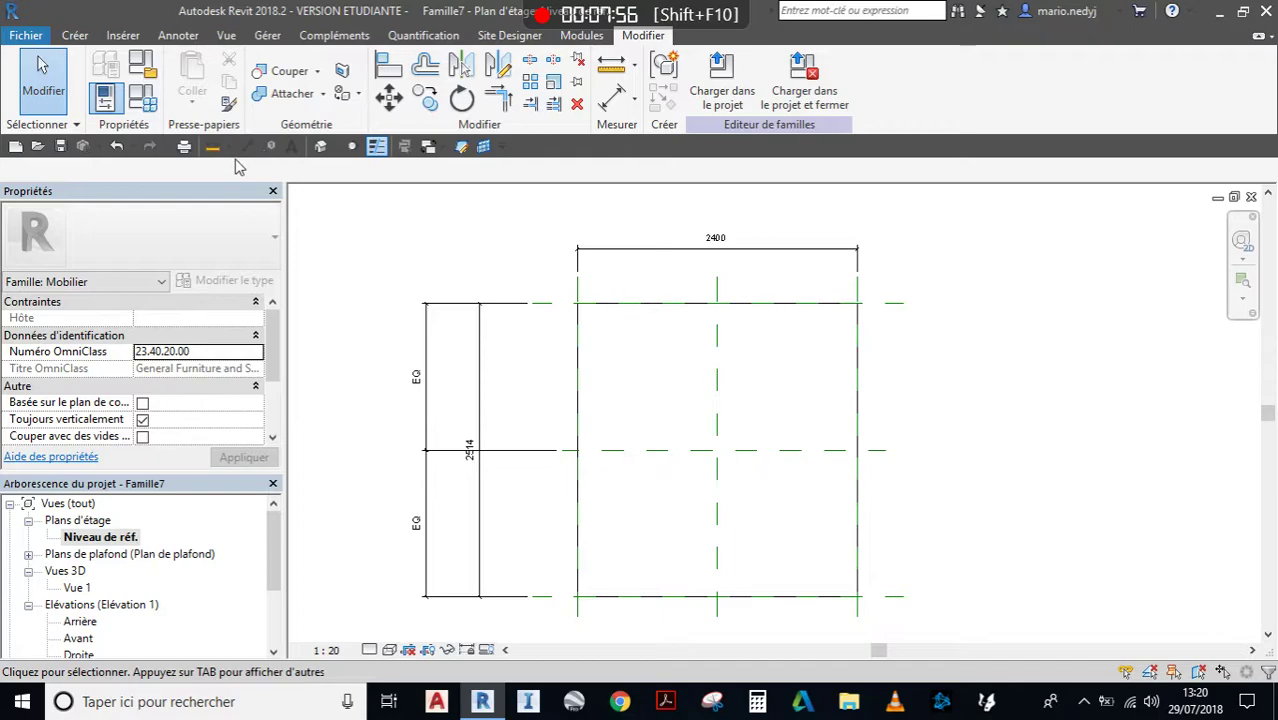
{"action": "left_click", "coordinate": [246, 147]}
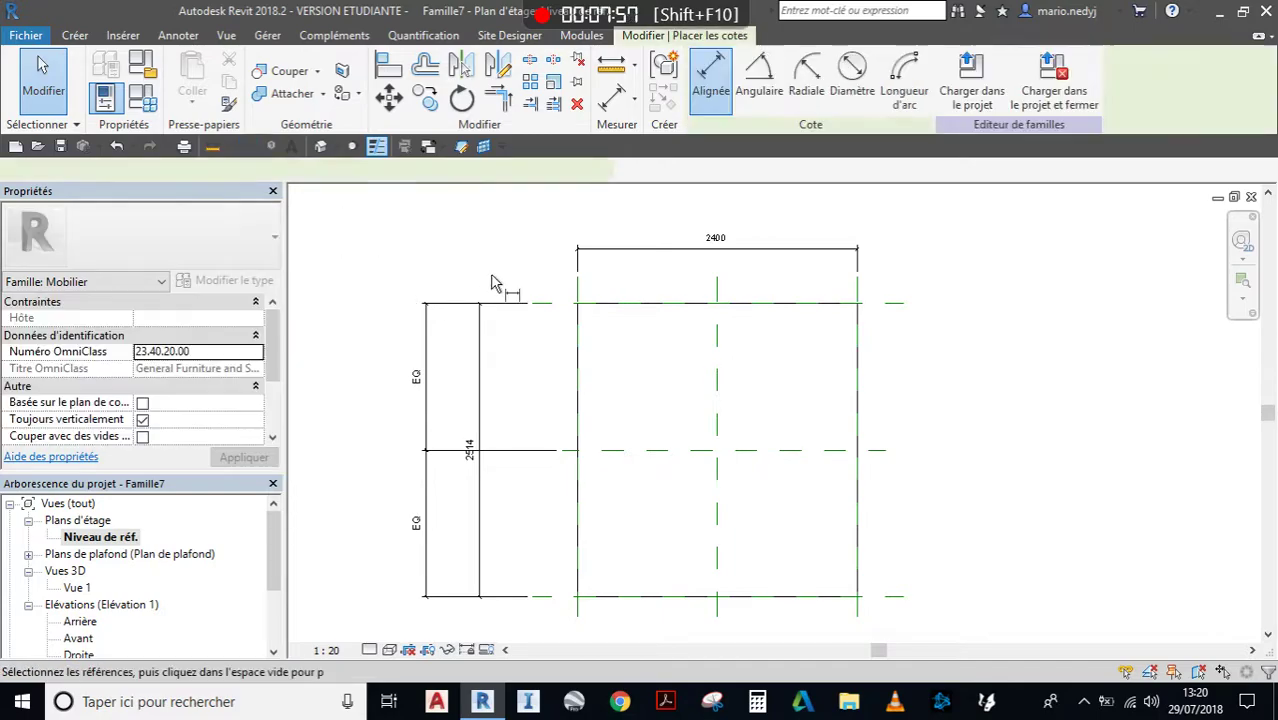
{"action": "left_click", "coordinate": [578, 301]}
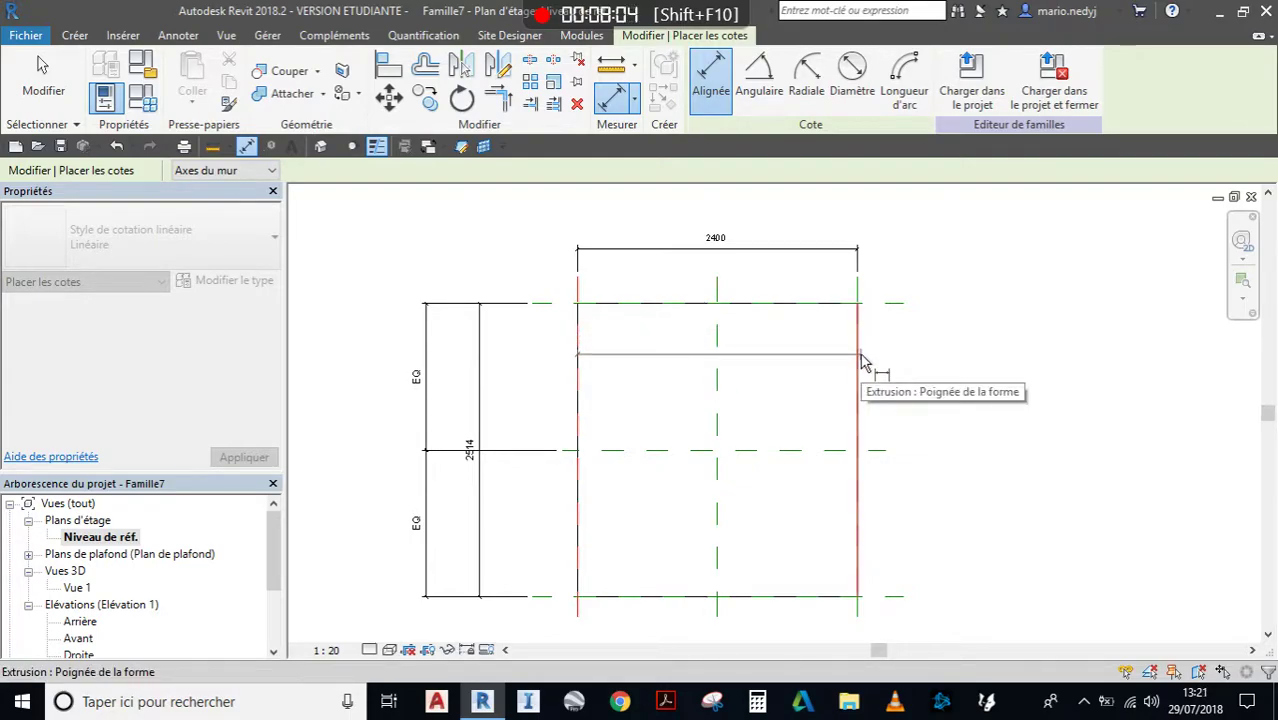
{"action": "left_click", "coordinate": [717, 294]}
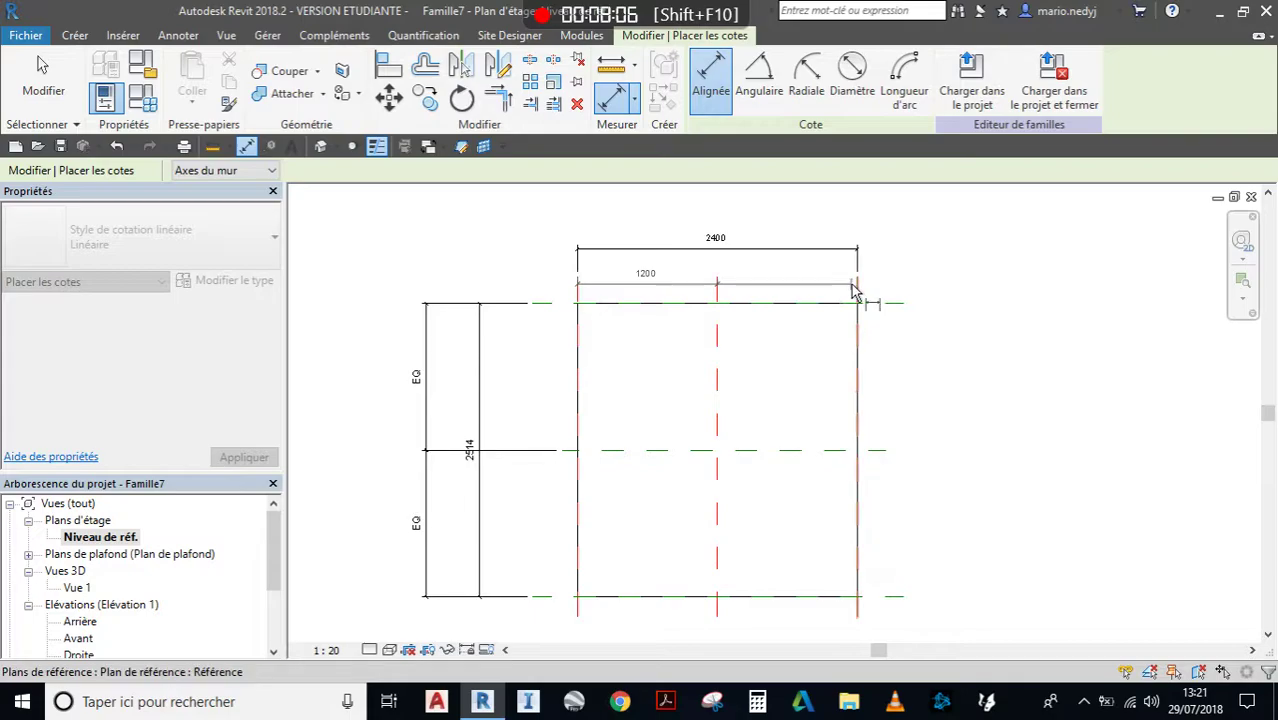
{"action": "left_click", "coordinate": [857, 289]}
{"action": "middle_click_drag", "start_coordinate": [927, 228], "coordinate": [915, 313]}
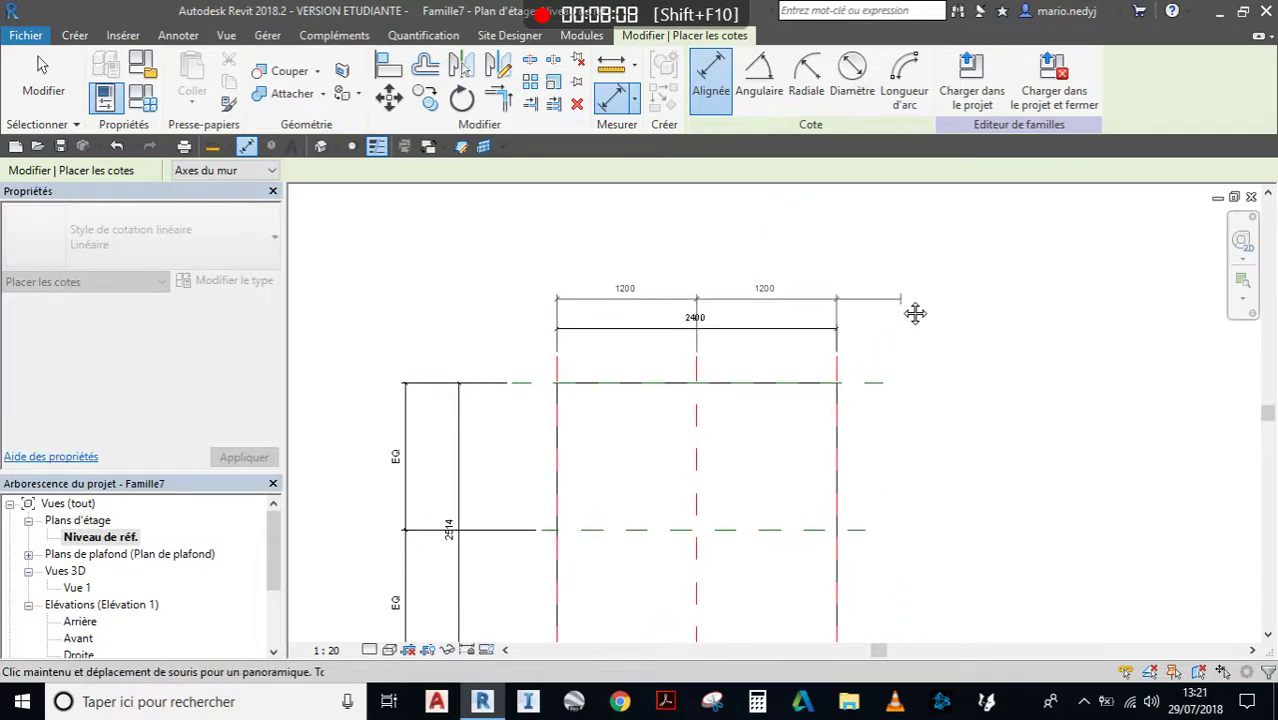
{"action": "left_click", "coordinate": [914, 272]}
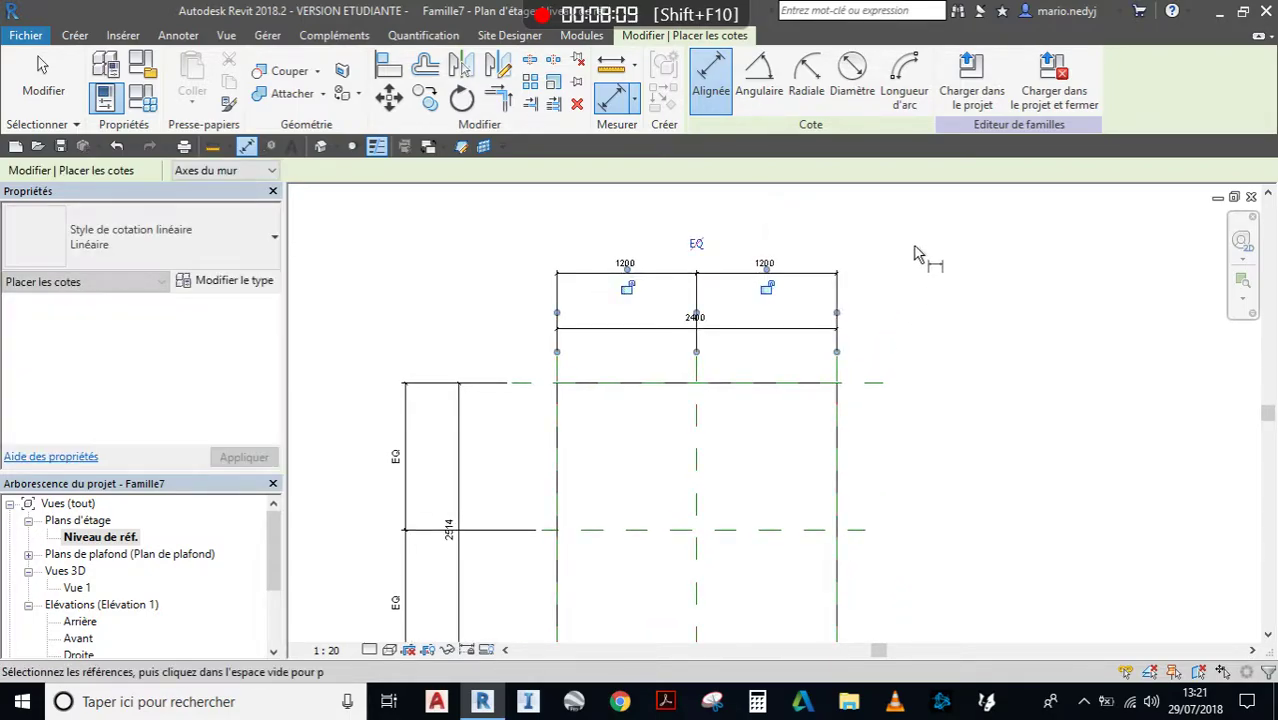
{"action": "left_click", "coordinate": [696, 245]}
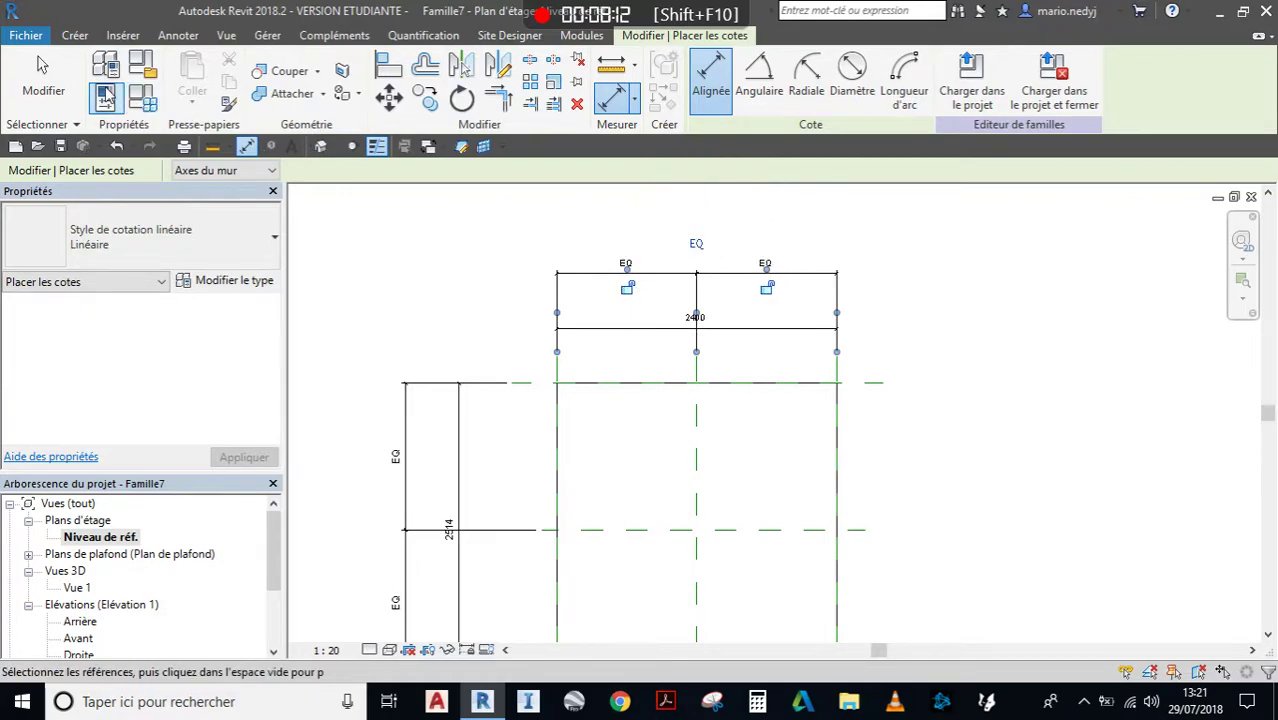
{"action": "left_click", "coordinate": [42, 78]}
Label the overall dimension between the outer horizontal reference planes with the parameter Largeur = 3000.
{"action": "middle_click_drag", "start_coordinate": [488, 377], "coordinate": [545, 300]}
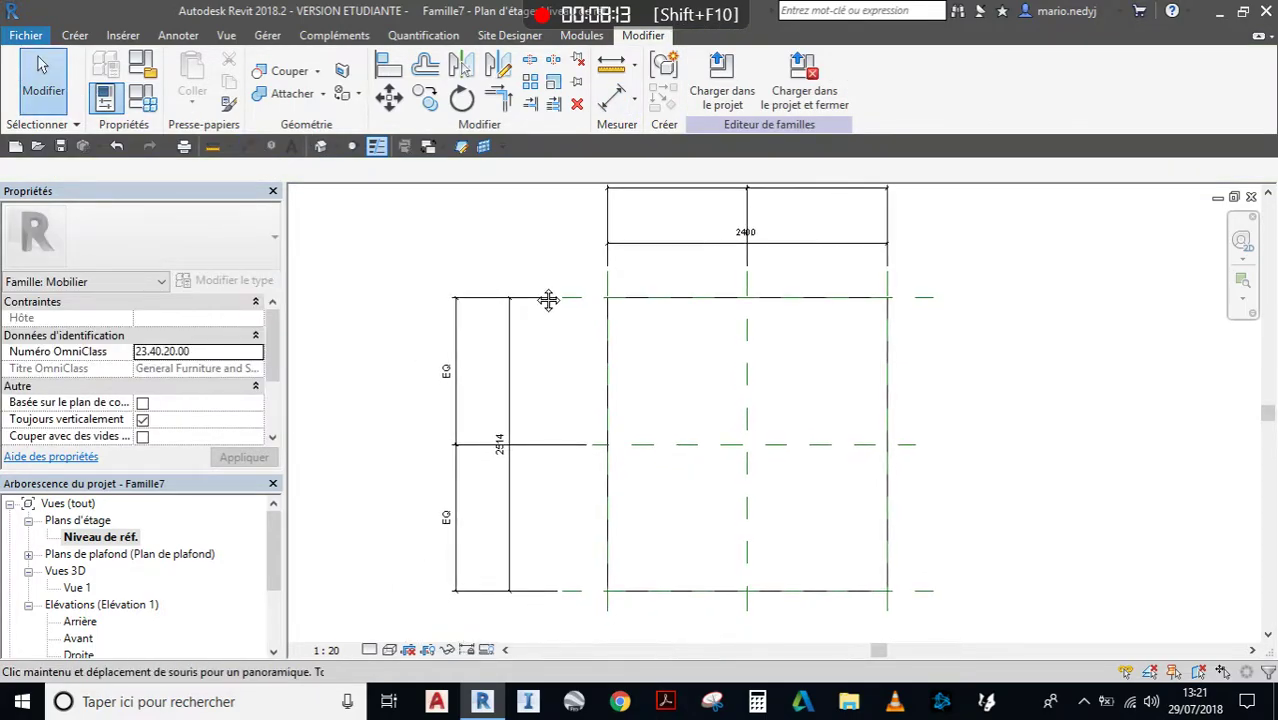
{"action": "left_click", "coordinate": [509, 370]}
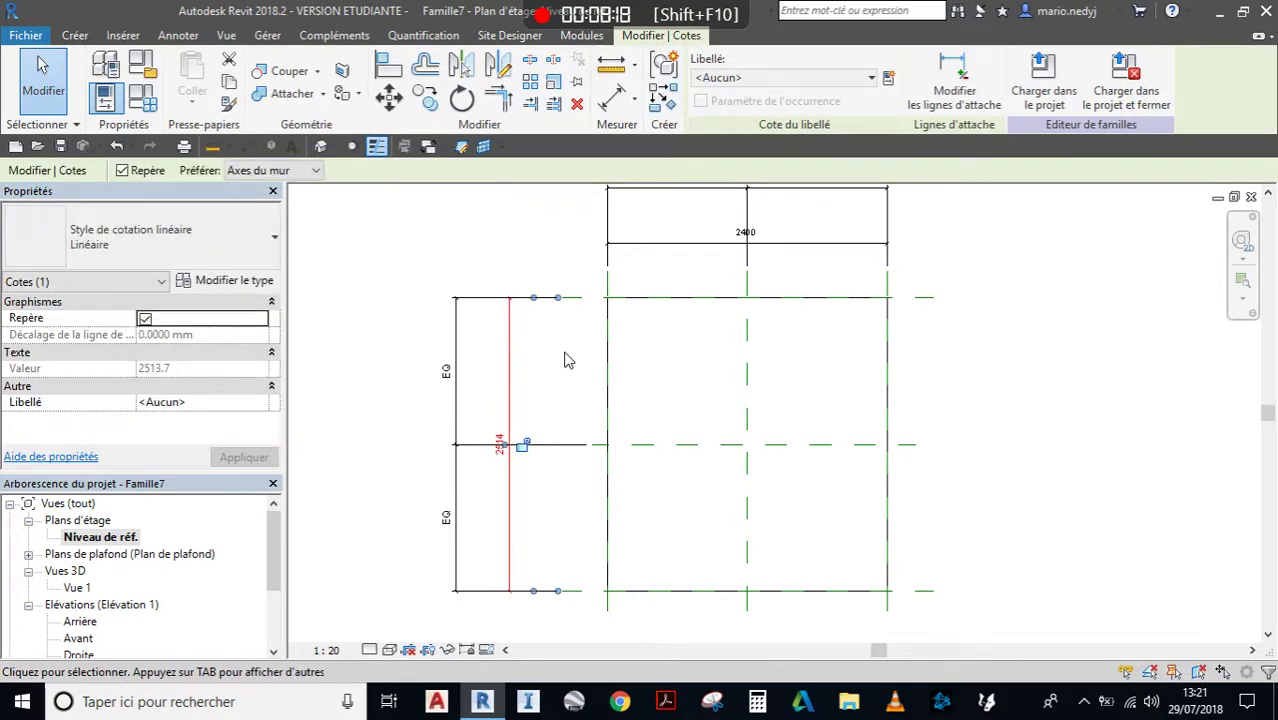
{"action": "left_click", "coordinate": [890, 78]}
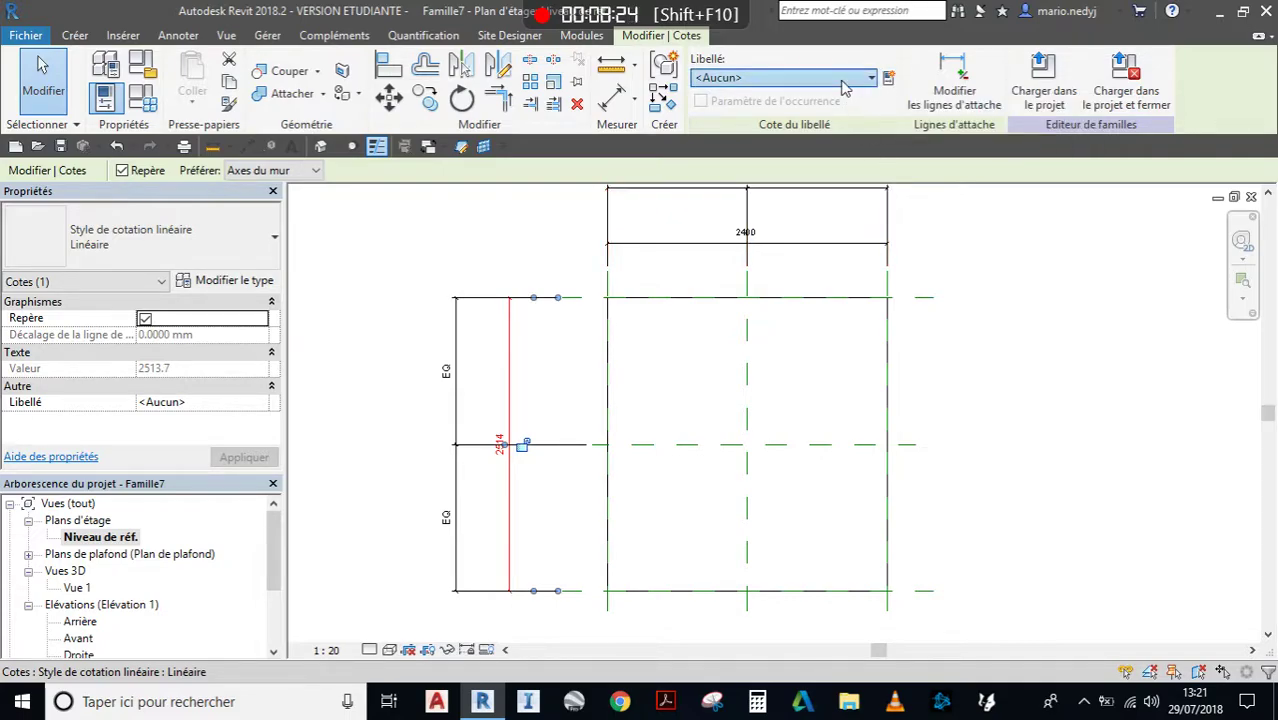
{"action": "left_click", "coordinate": [860, 78]}
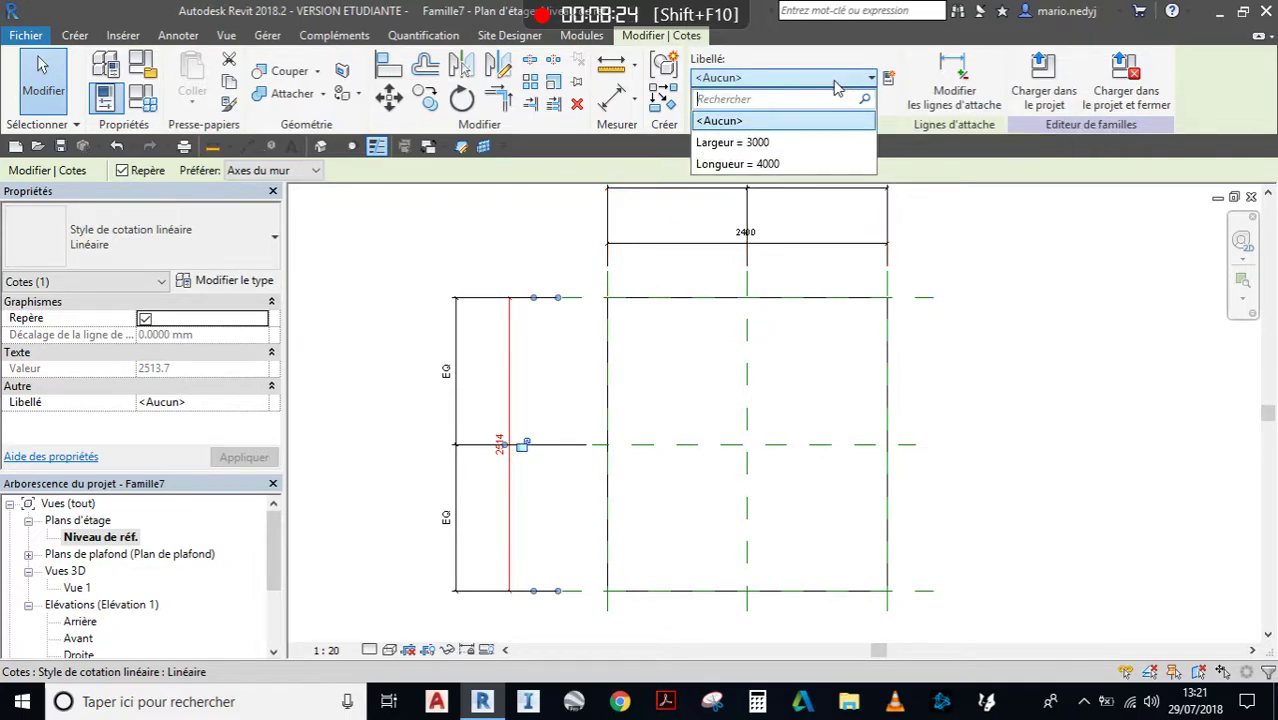
{"action": "left_click", "coordinate": [735, 143]}
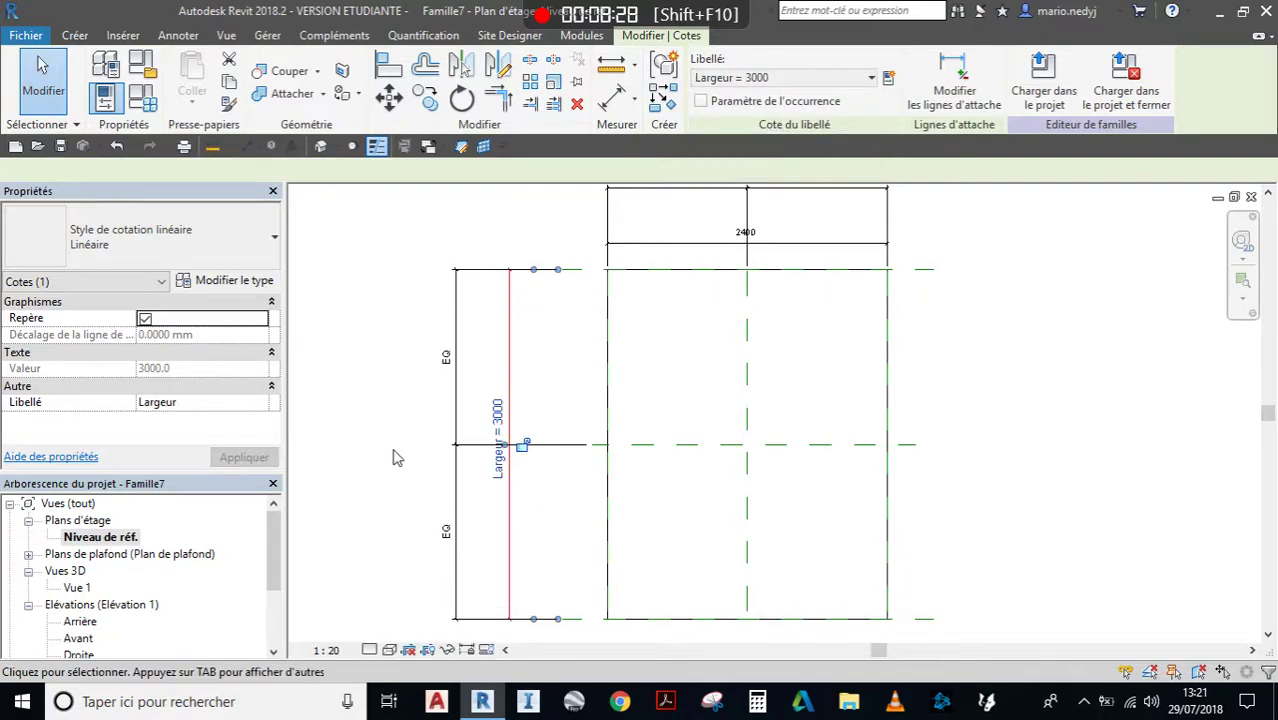
{"action": "key", "text": "Escape"}
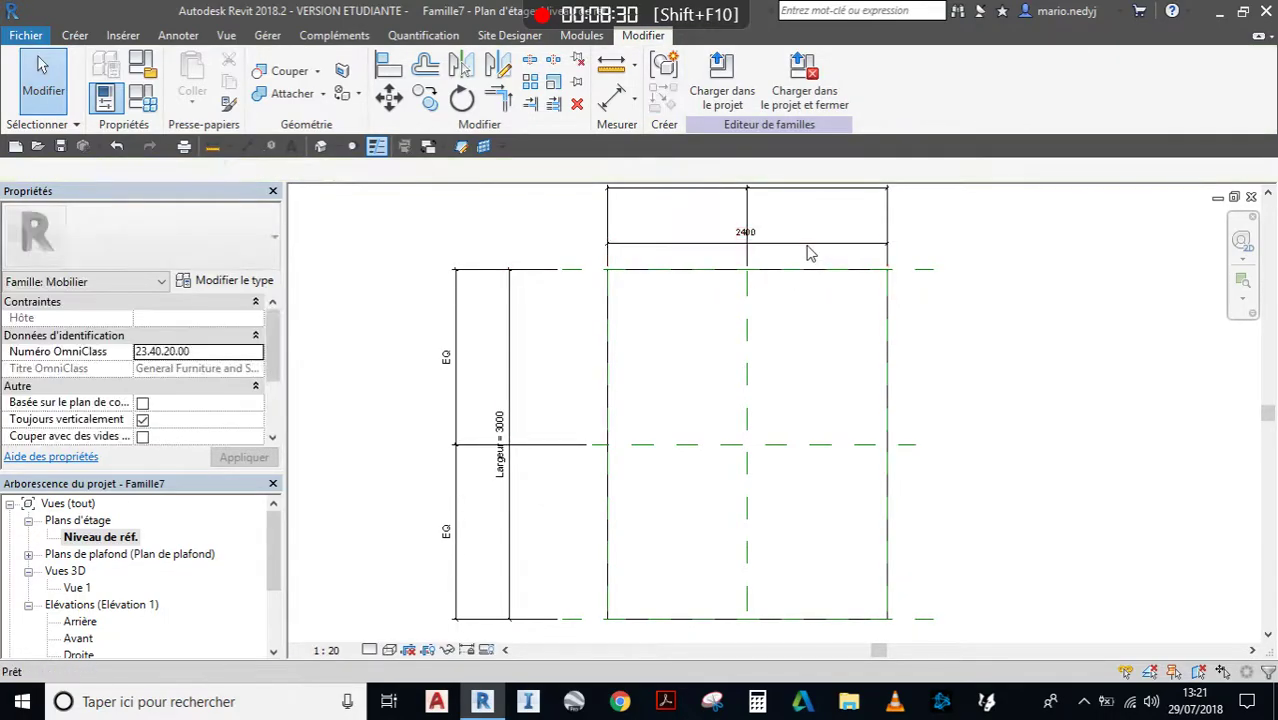
Label the overall dimension between the outer vertical reference planes with the parameter Longueur = 4000.
{"action": "left_click", "coordinate": [810, 250]}
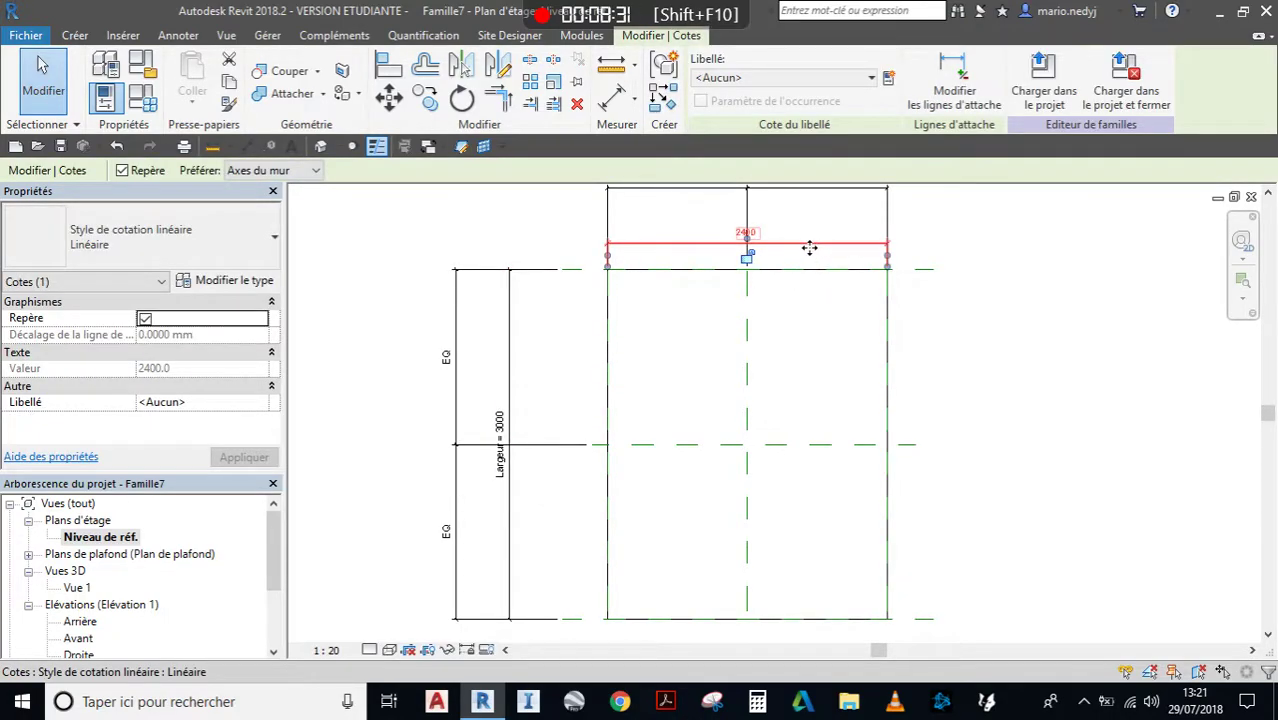
{"action": "left_click", "coordinate": [825, 78]}
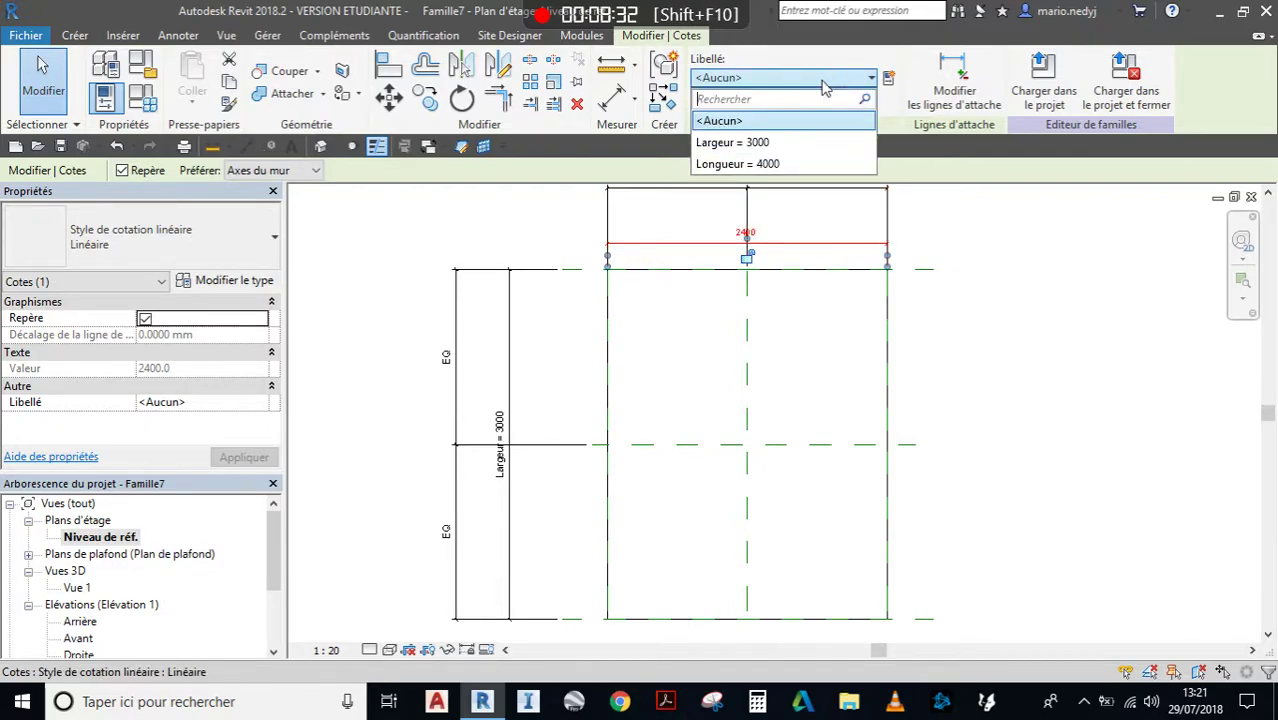
{"action": "left_click", "coordinate": [735, 166]}
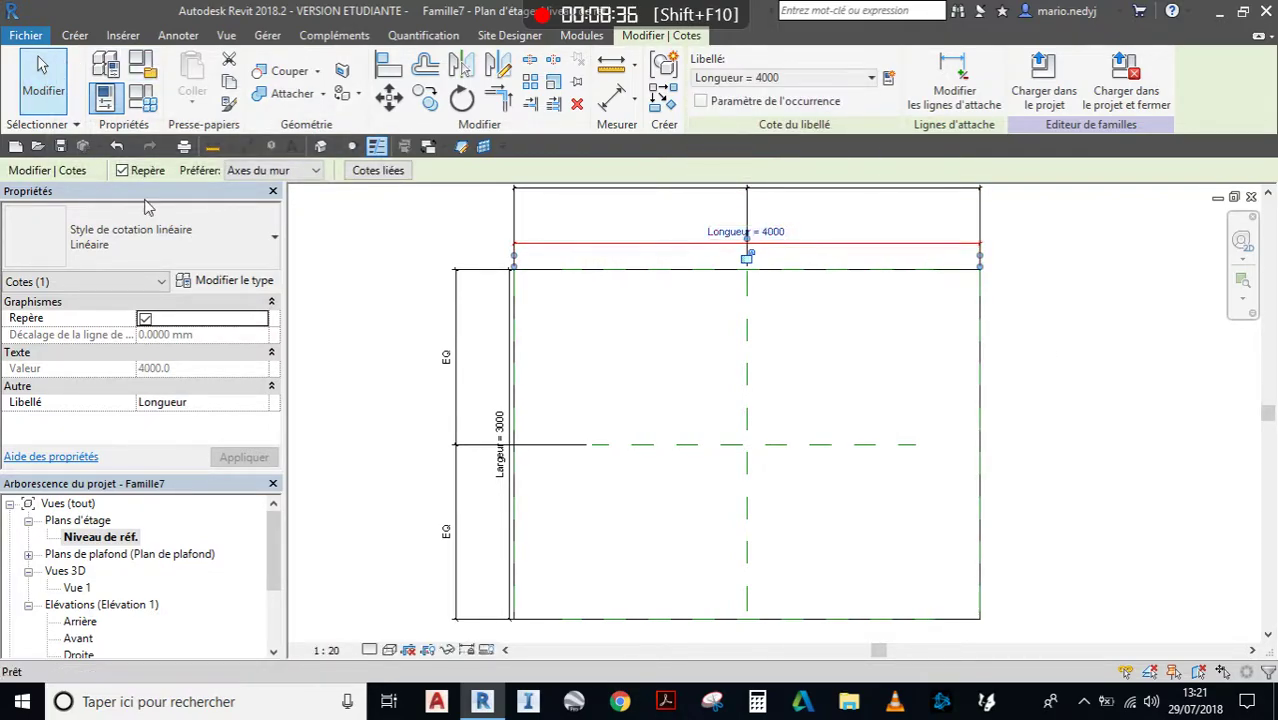
{"action": "key", "text": "Escape"}
{"action": "mouse_move", "coordinate": [690, 448]}
{"action": "middle_mouse_down"}
{"action": "mouse_move", "coordinate": [798, 450]}
{"action": "mouse_move", "coordinate": [753, 429]}
{"action": "middle_mouse_up"}
{"action": "scroll", "coordinate": [845, 450], "scroll_direction": "down", "scroll_amount": 1}
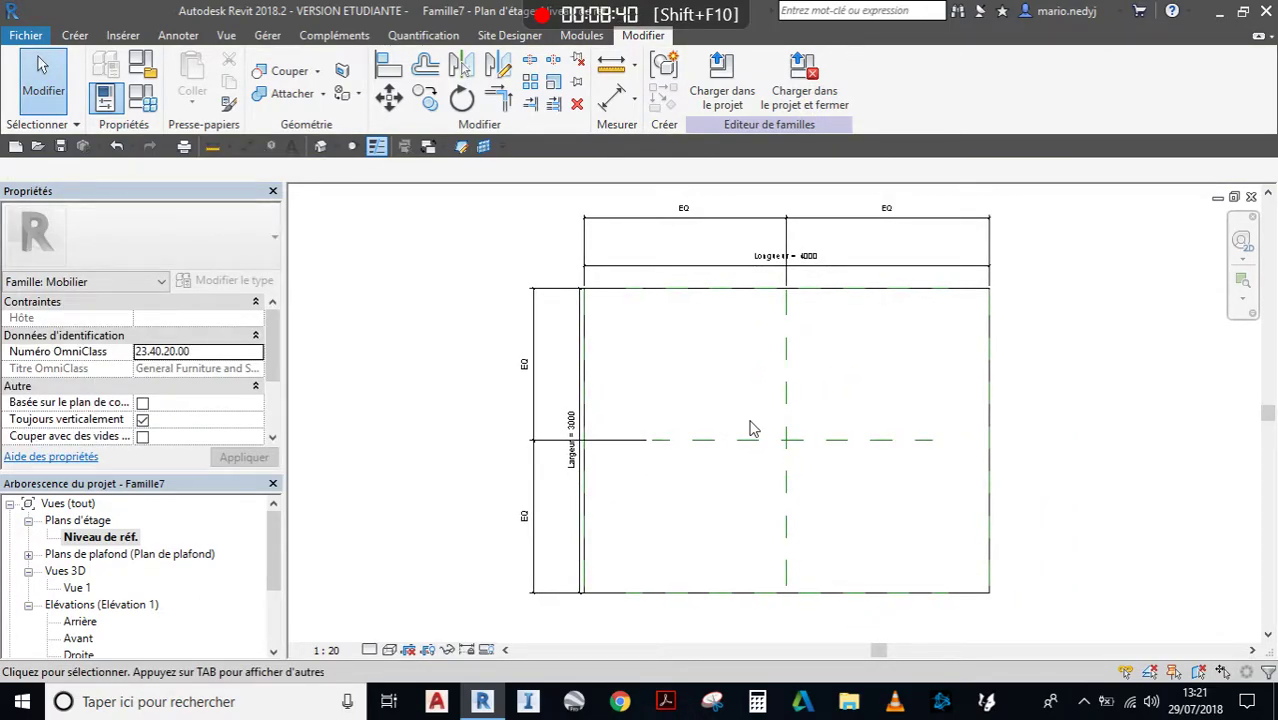
Open the Avant elevation and examine the extrusion's start, end and work plane relative to the reference level.
{"action": "double_click", "coordinate": [80, 639]}
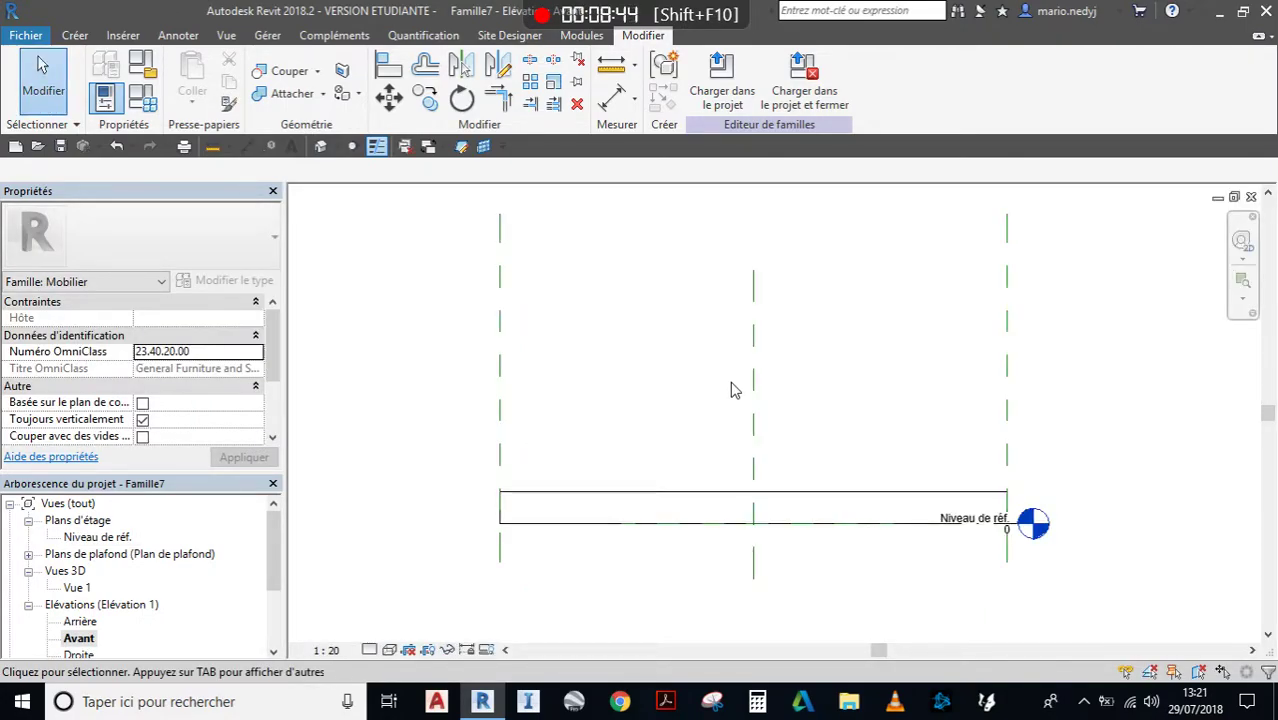
{"action": "scroll", "coordinate": [731, 389], "scroll_direction": "up", "scroll_amount": 2}
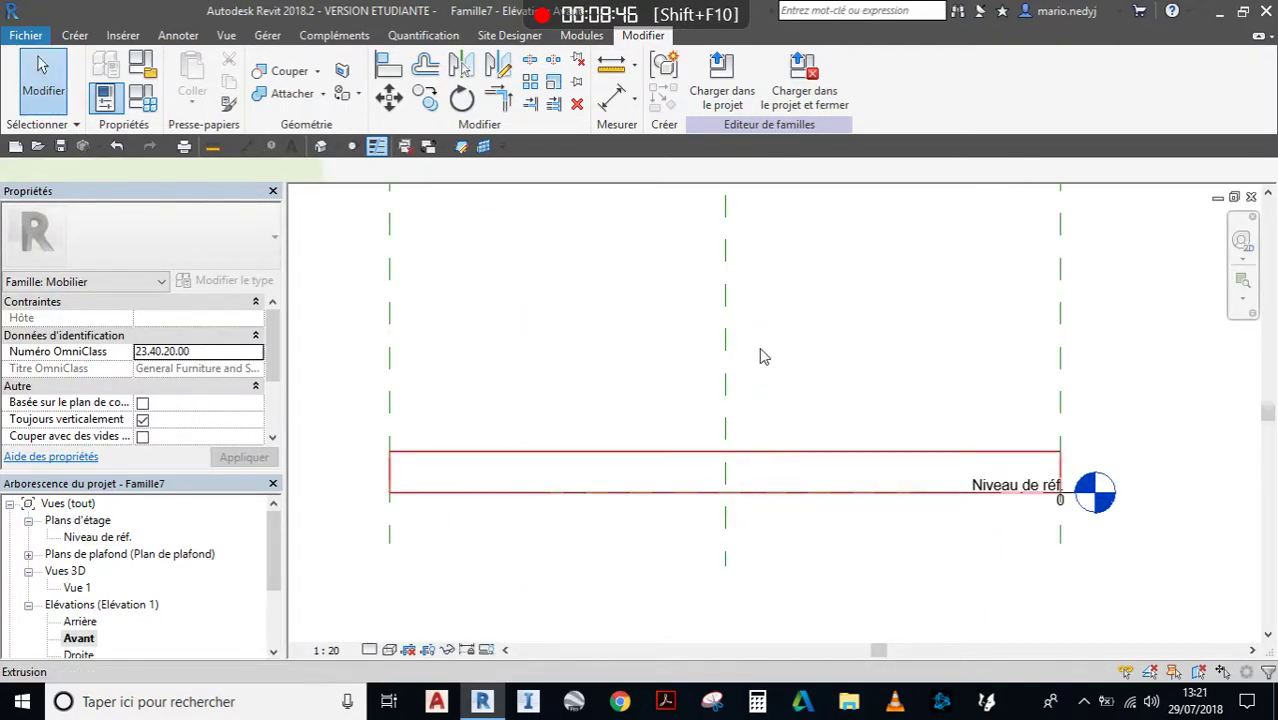
{"action": "left_click", "coordinate": [755, 360]}
{"action": "middle_click_drag", "start_coordinate": [747, 362], "coordinate": [840, 365]}
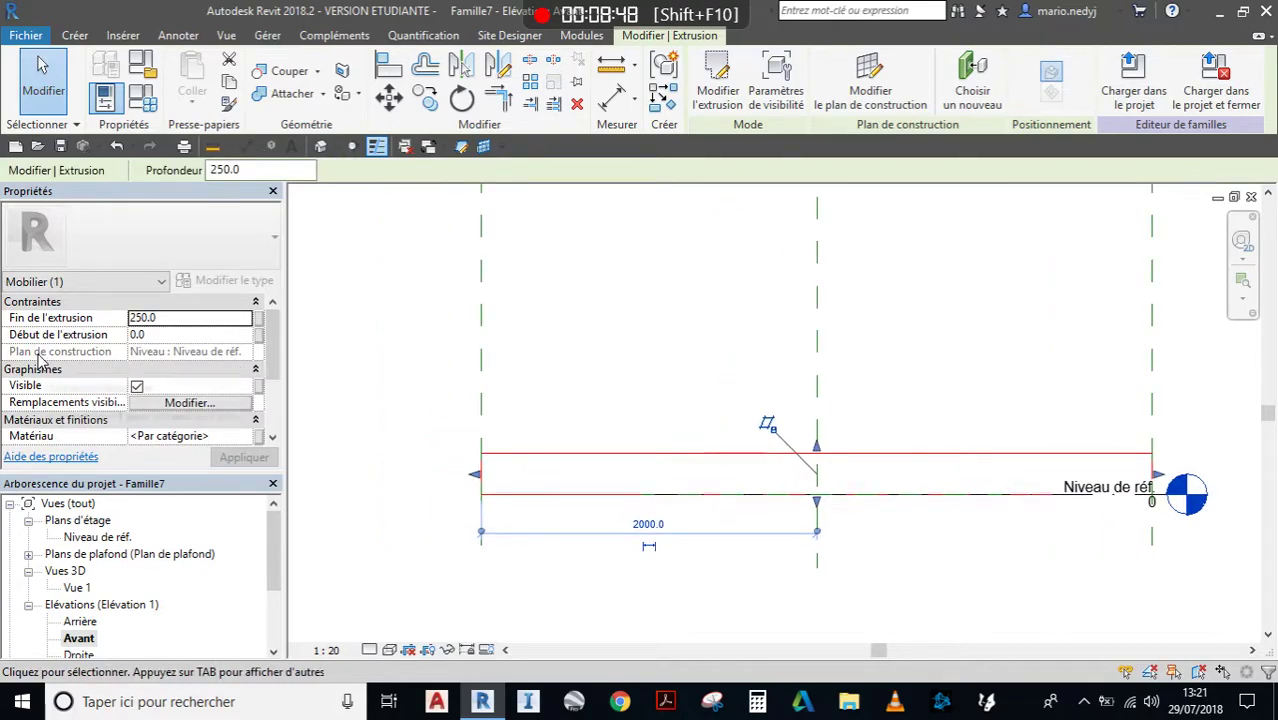
{"action": "left_click", "coordinate": [157, 360]}
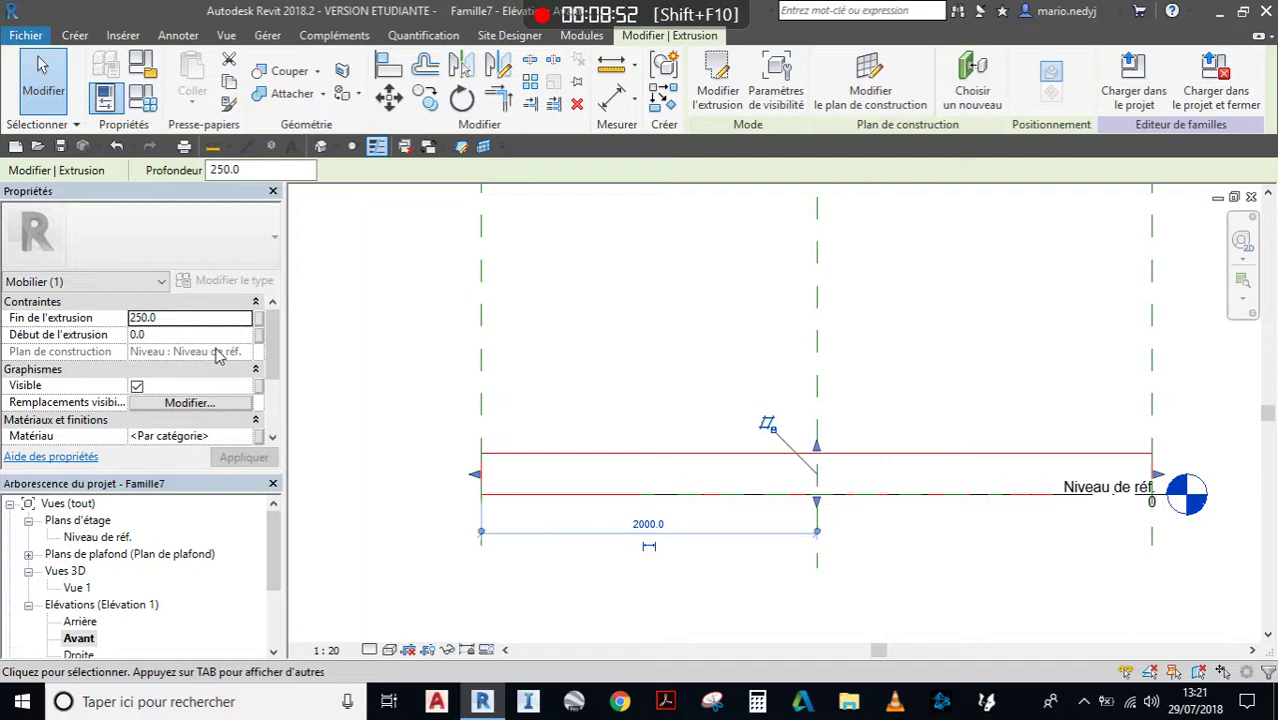
{"action": "middle_click_drag", "start_coordinate": [1090, 568], "coordinate": [1031, 547]}
{"action": "left_click", "coordinate": [1050, 476]}
{"action": "scroll", "coordinate": [905, 547], "scroll_direction": "down", "scroll_amount": 2}
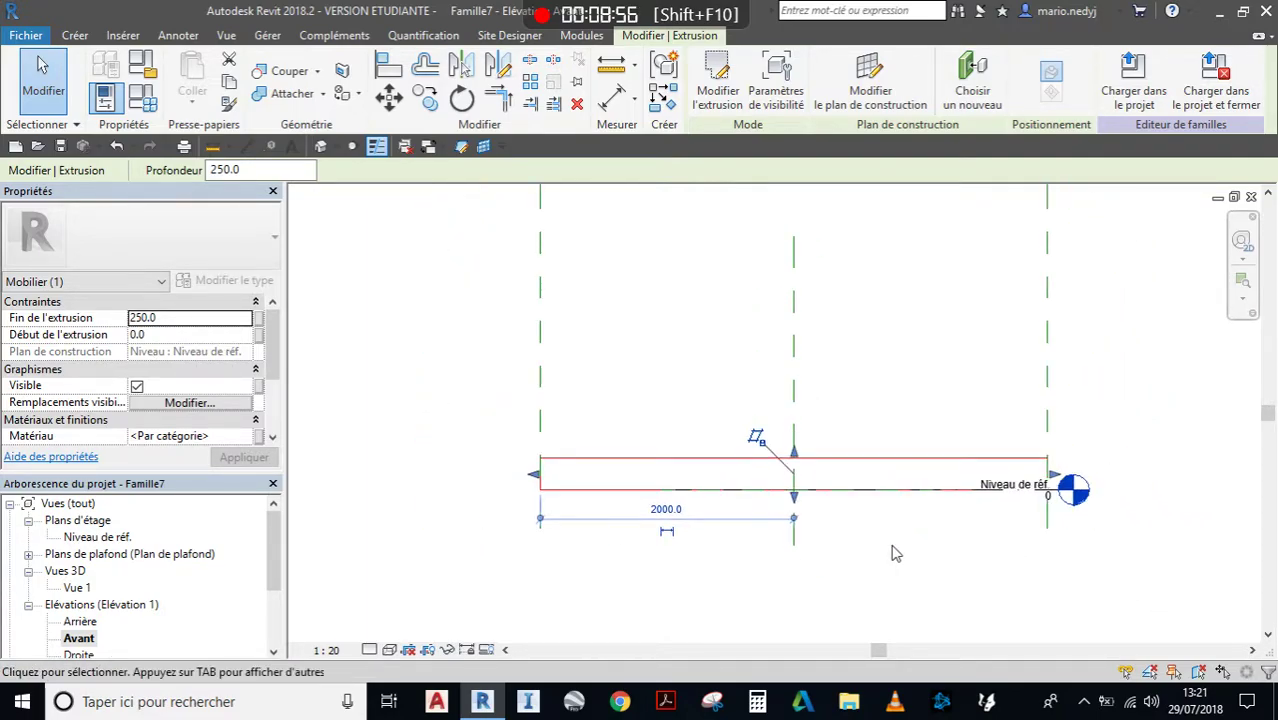
{"action": "left_click", "coordinate": [893, 551]}
{"action": "middle_click_drag", "start_coordinate": [893, 551], "coordinate": [784, 567]}
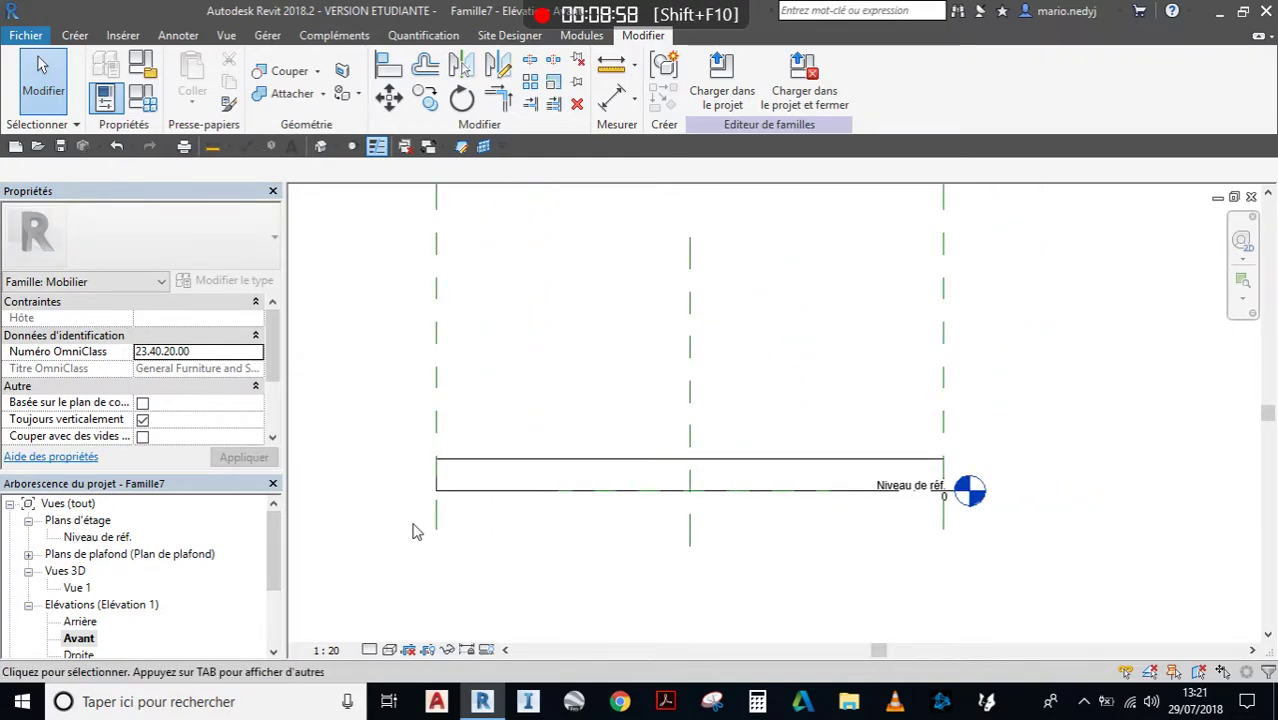
{"action": "scroll", "coordinate": [540, 516], "scroll_direction": "down", "scroll_amount": 1}
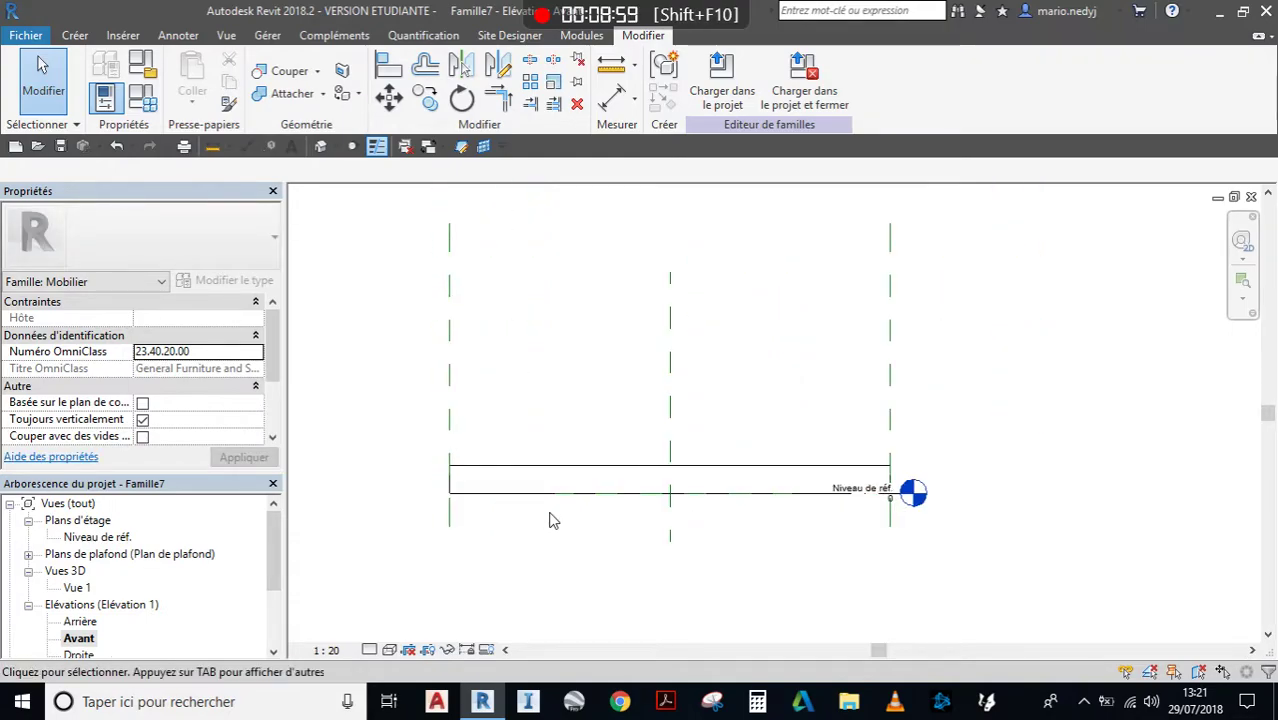
{"action": "left_click", "coordinate": [631, 474]}
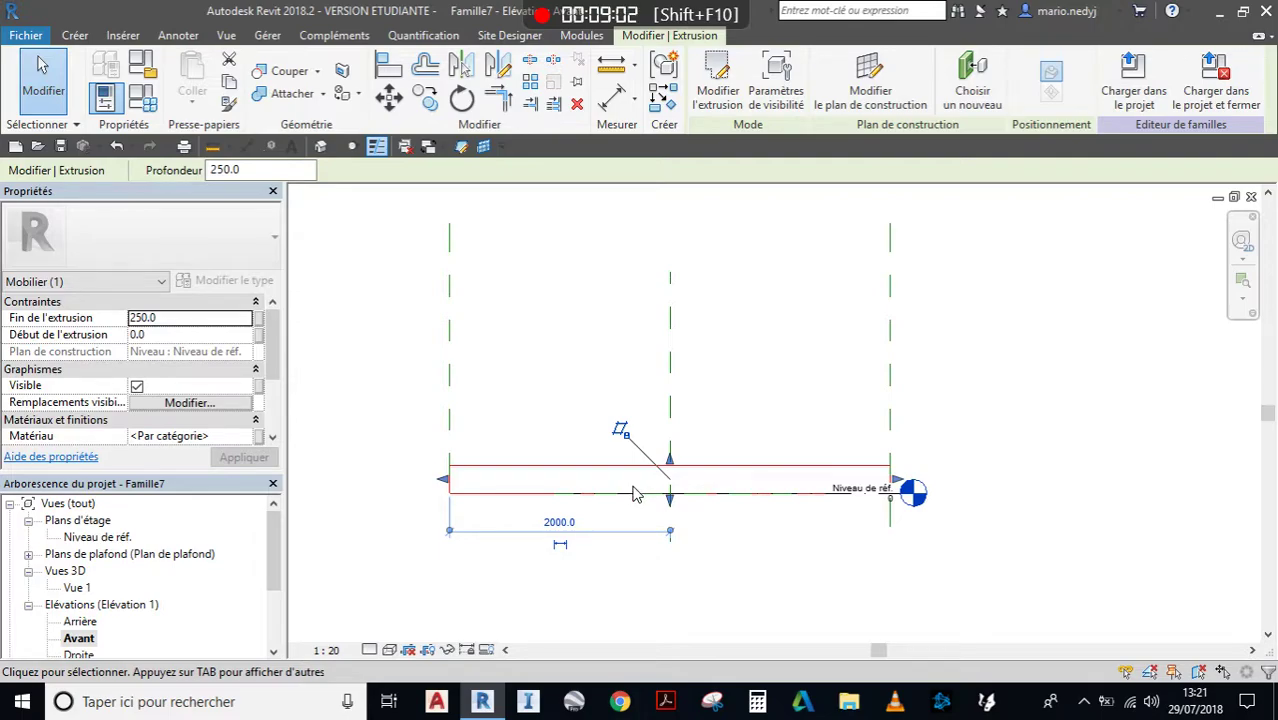
{"action": "scroll", "coordinate": [655, 484], "scroll_direction": "up", "scroll_amount": 1}
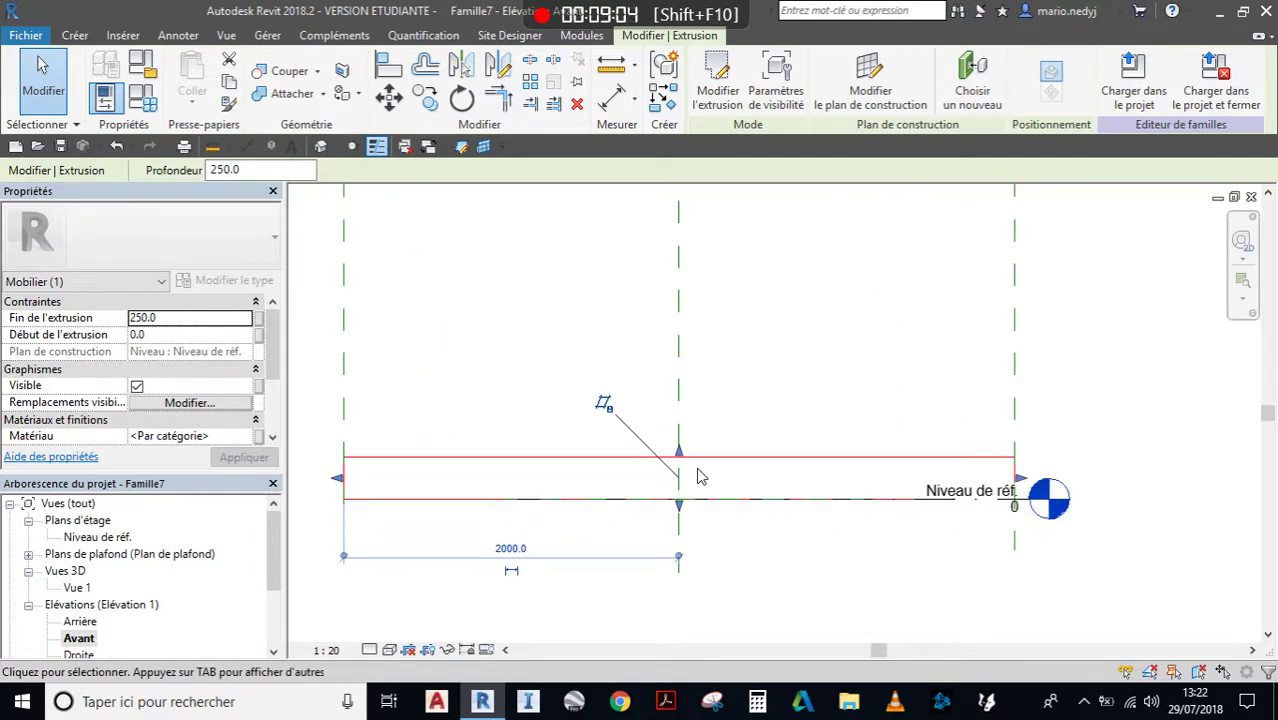
{"action": "scroll", "coordinate": [700, 477], "scroll_direction": "down", "scroll_amount": 1}
{"action": "left_click", "coordinate": [693, 491]}
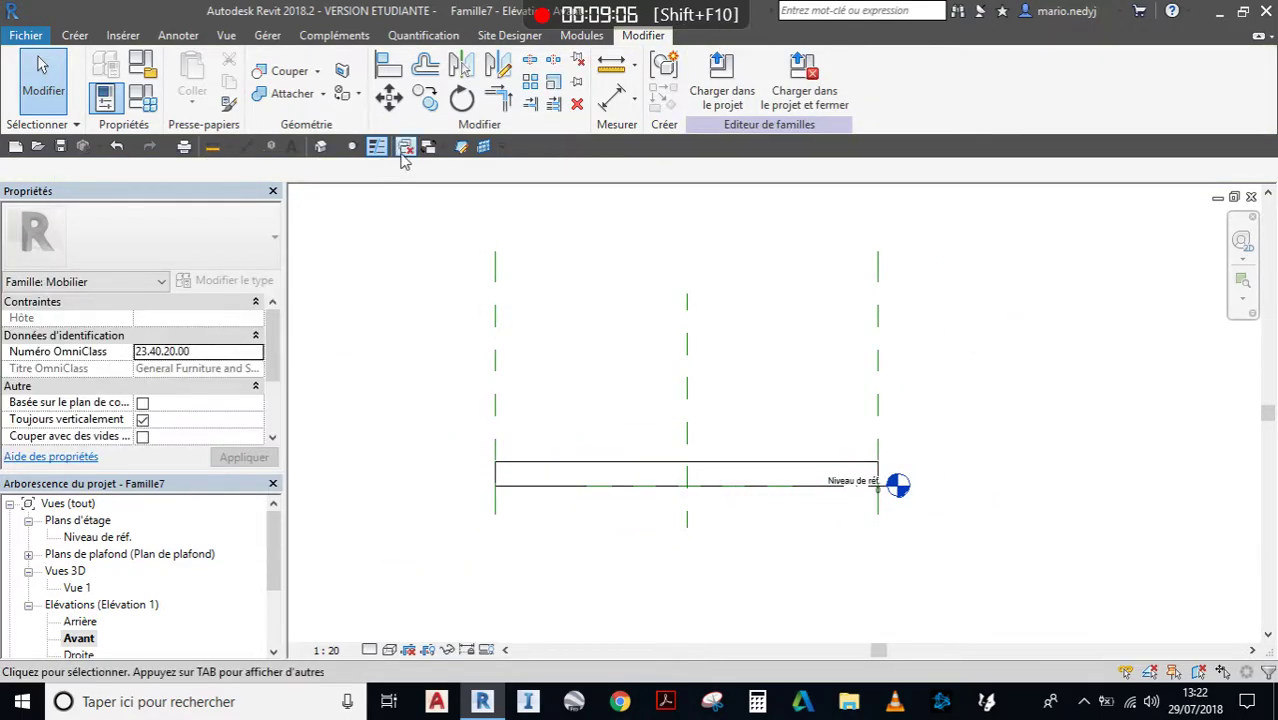
Draw a horizontal reference plane across the vertical planes, about 2188 mm above the reference level.
{"action": "left_click", "coordinate": [461, 147]}
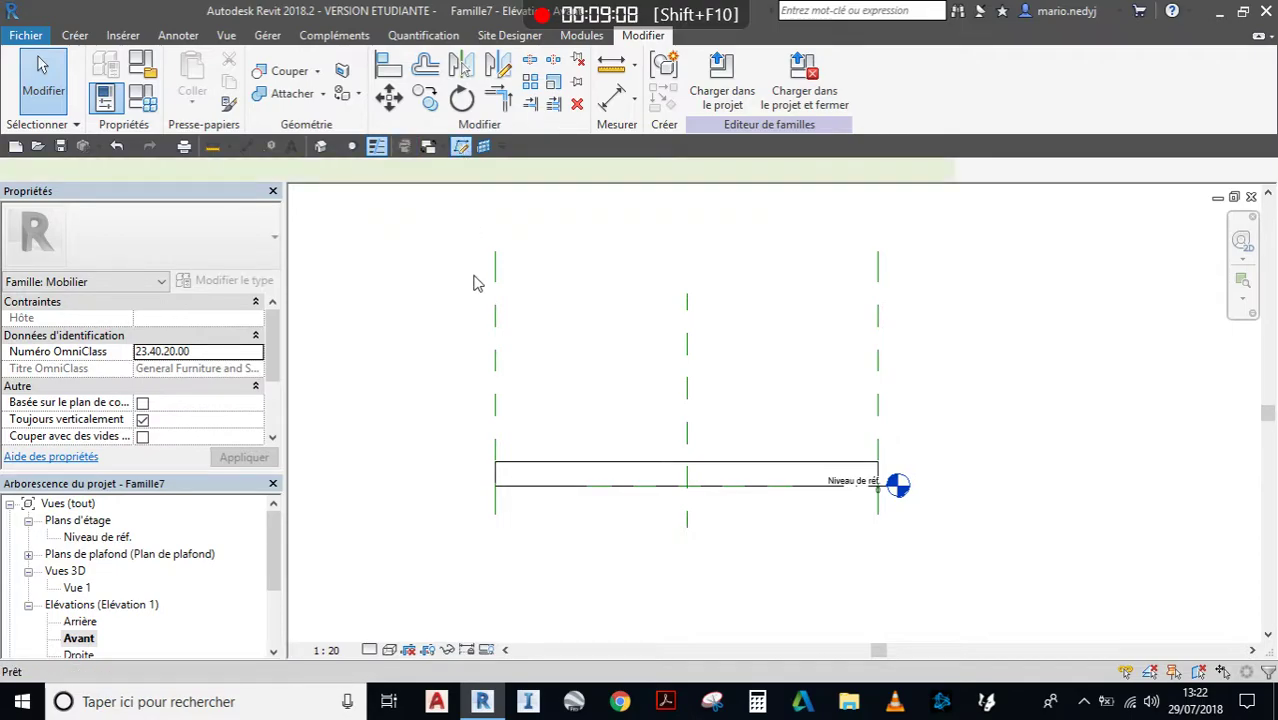
{"action": "left_click", "coordinate": [463, 276]}
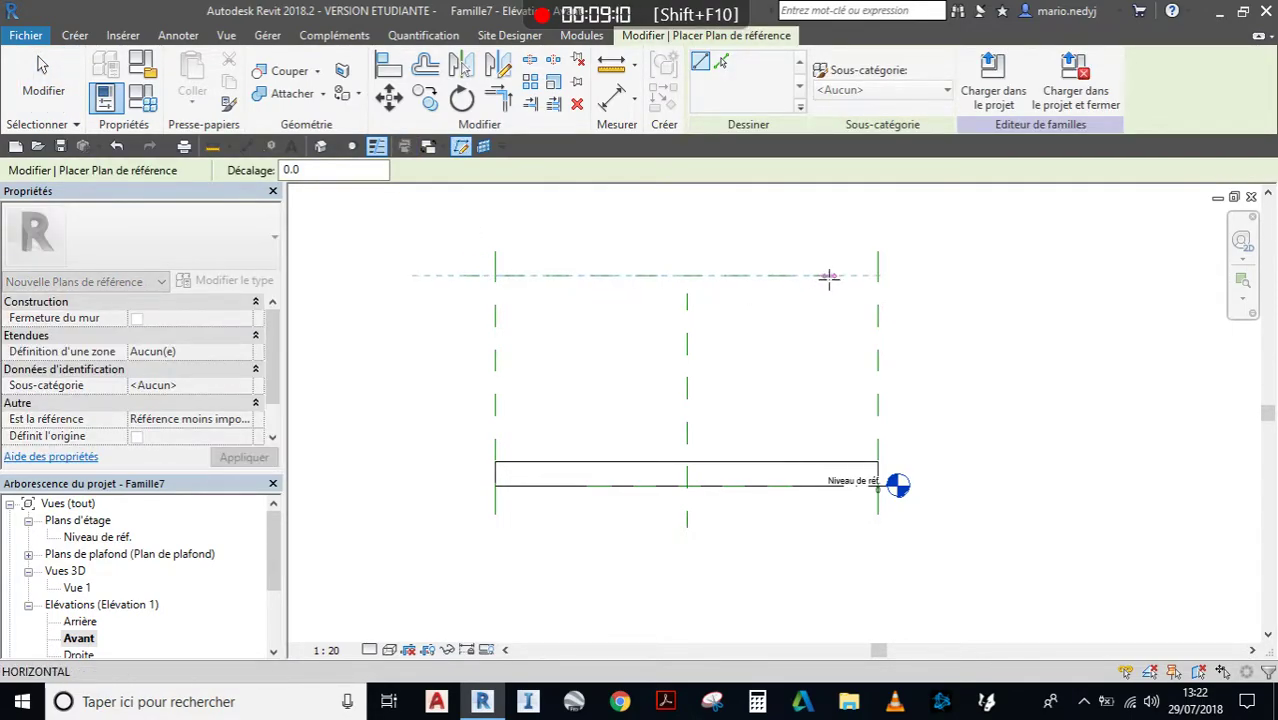
{"action": "left_click", "coordinate": [935, 276]}
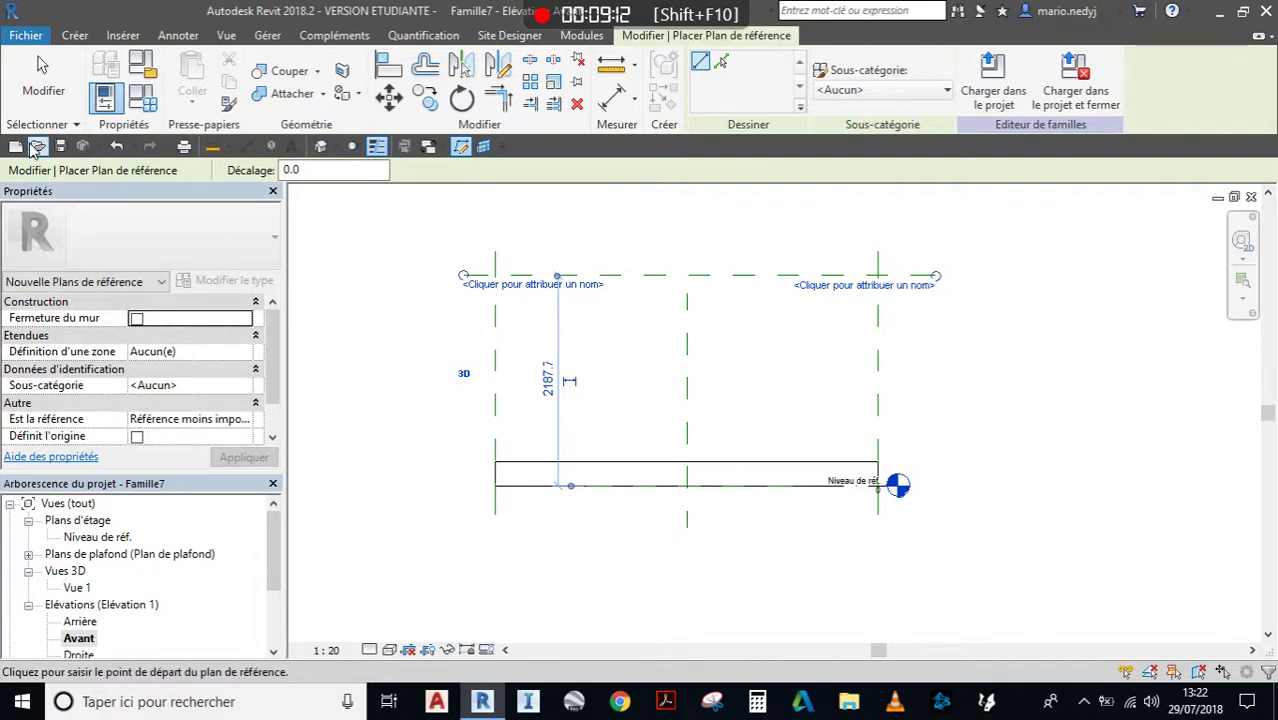
{"action": "left_click", "coordinate": [43, 98]}
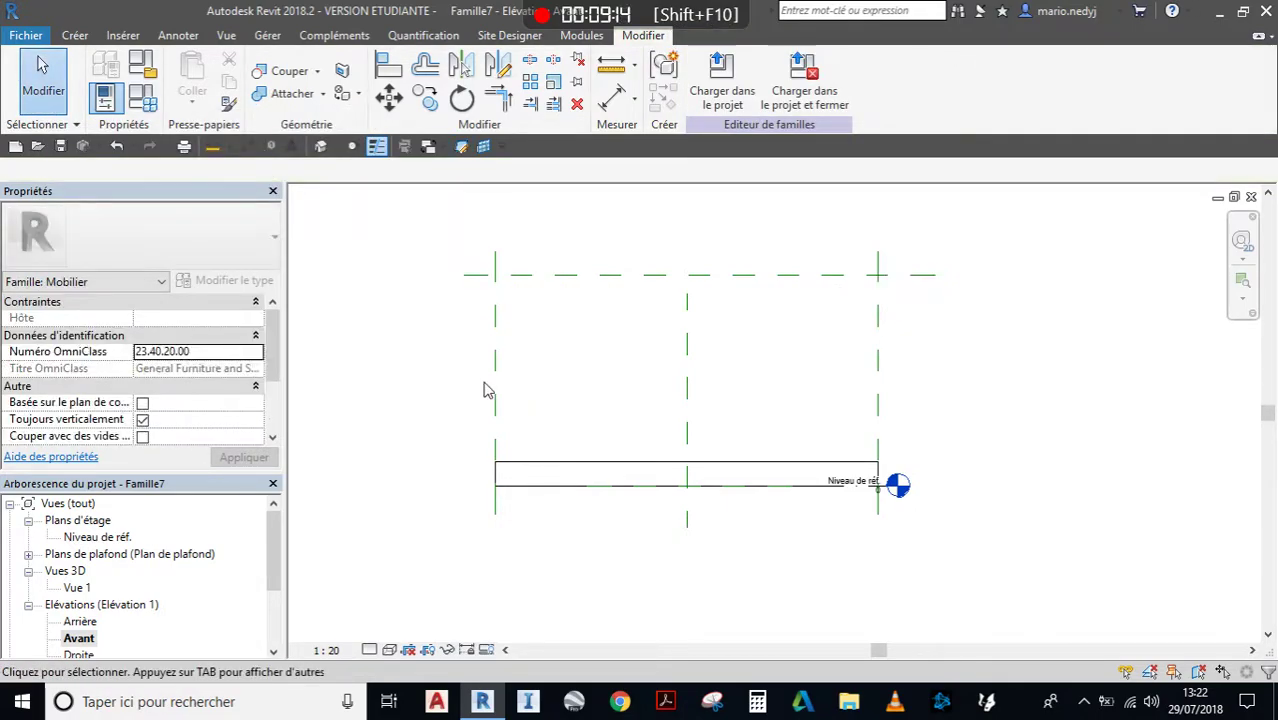
Name the upper horizontal reference plane "Hauteur du plateau".
{"action": "left_click", "coordinate": [630, 276]}
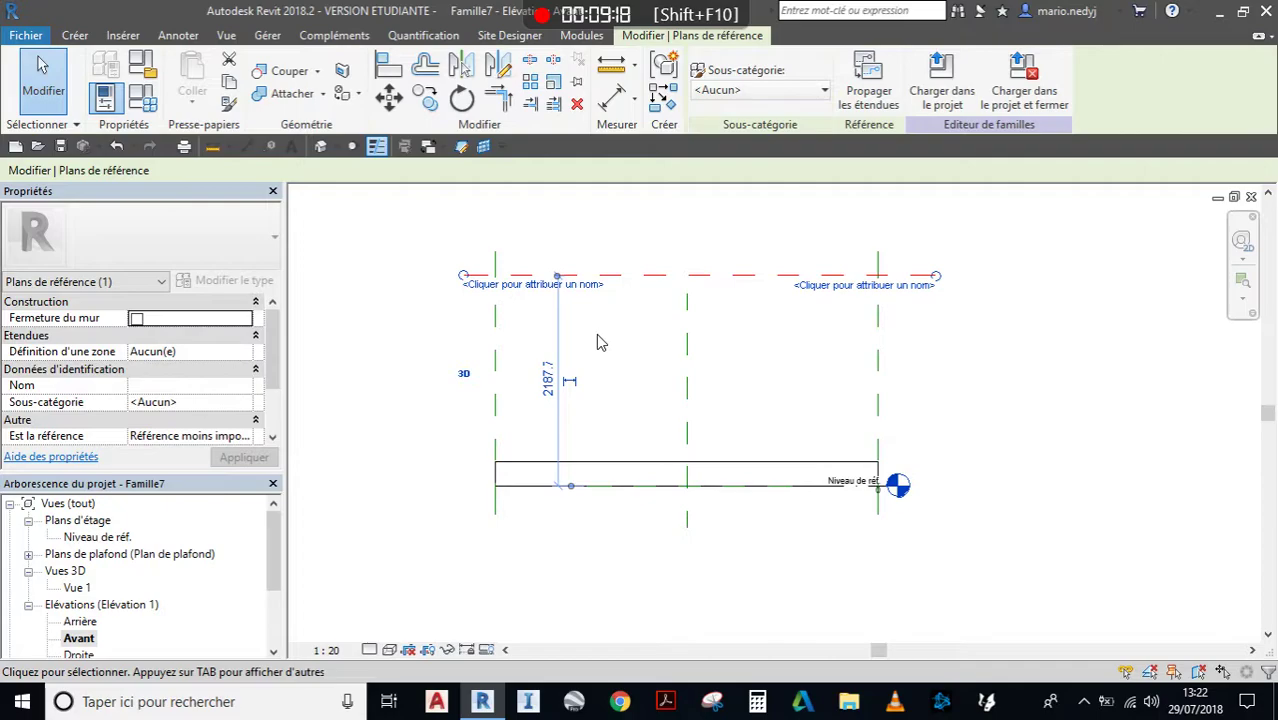
{"action": "left_click", "coordinate": [855, 288]}
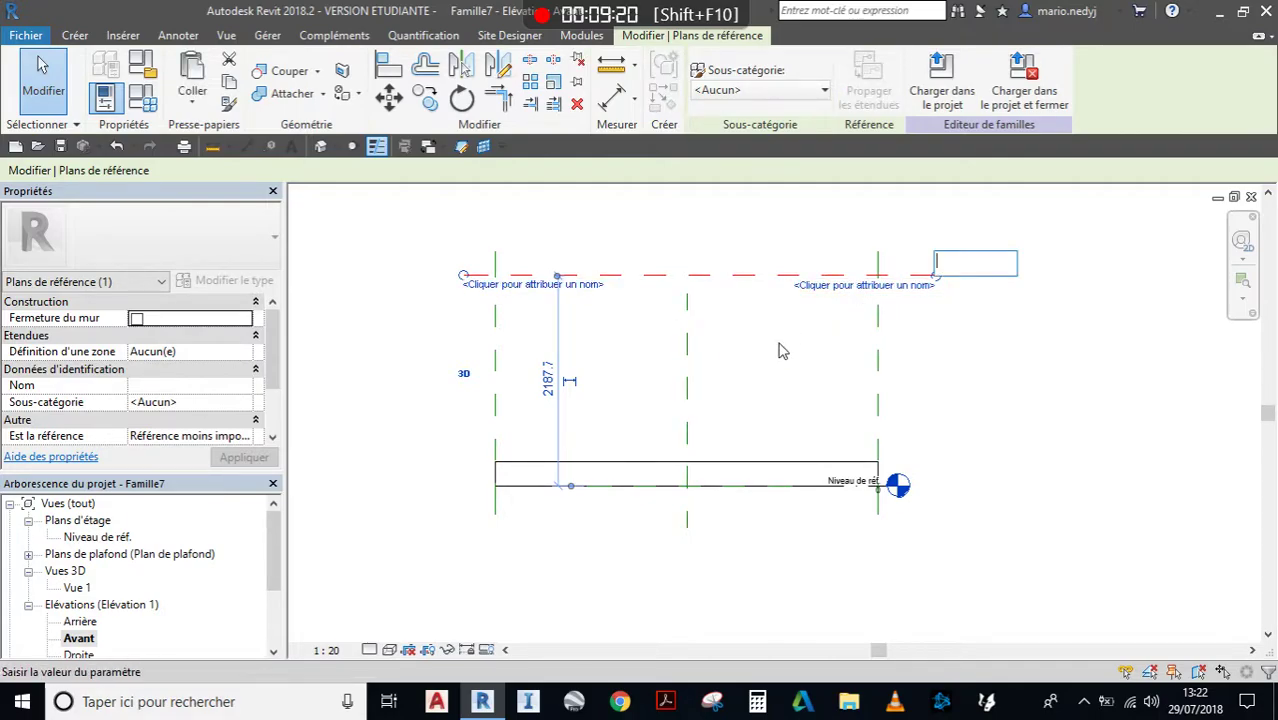
{"action": "type", "text": "H"}
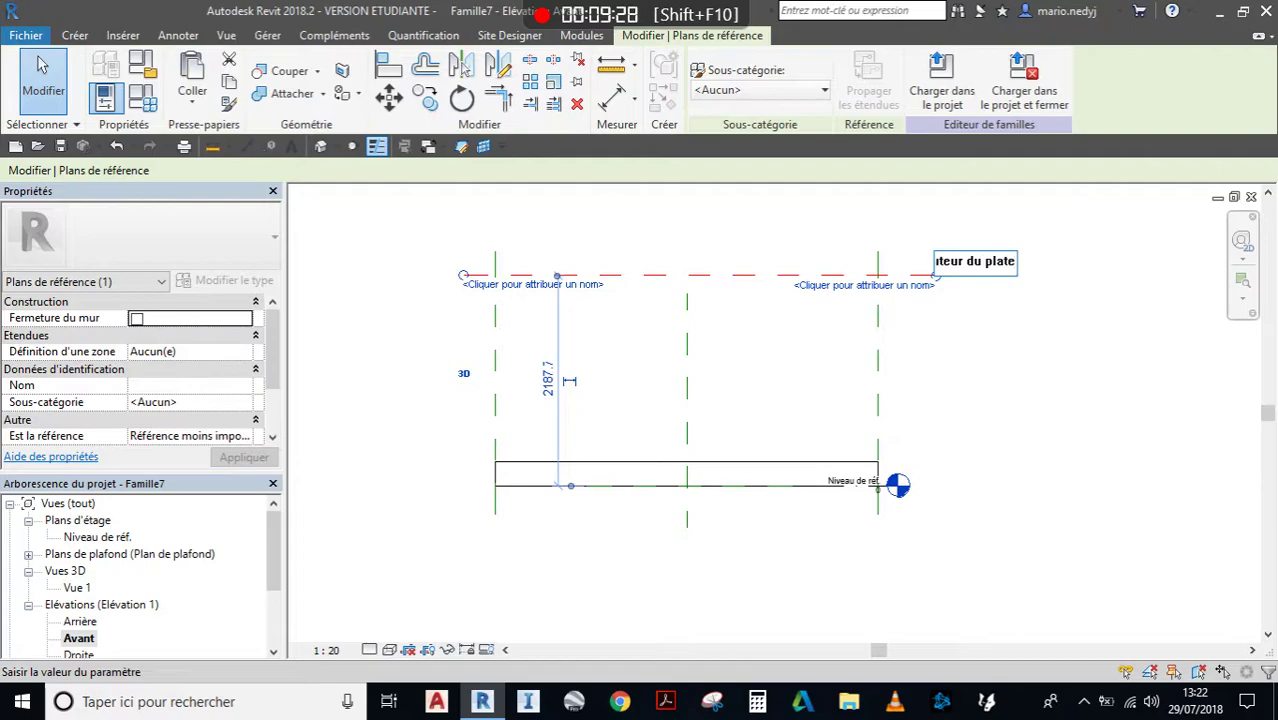
{"action": "key", "text": "Return"}
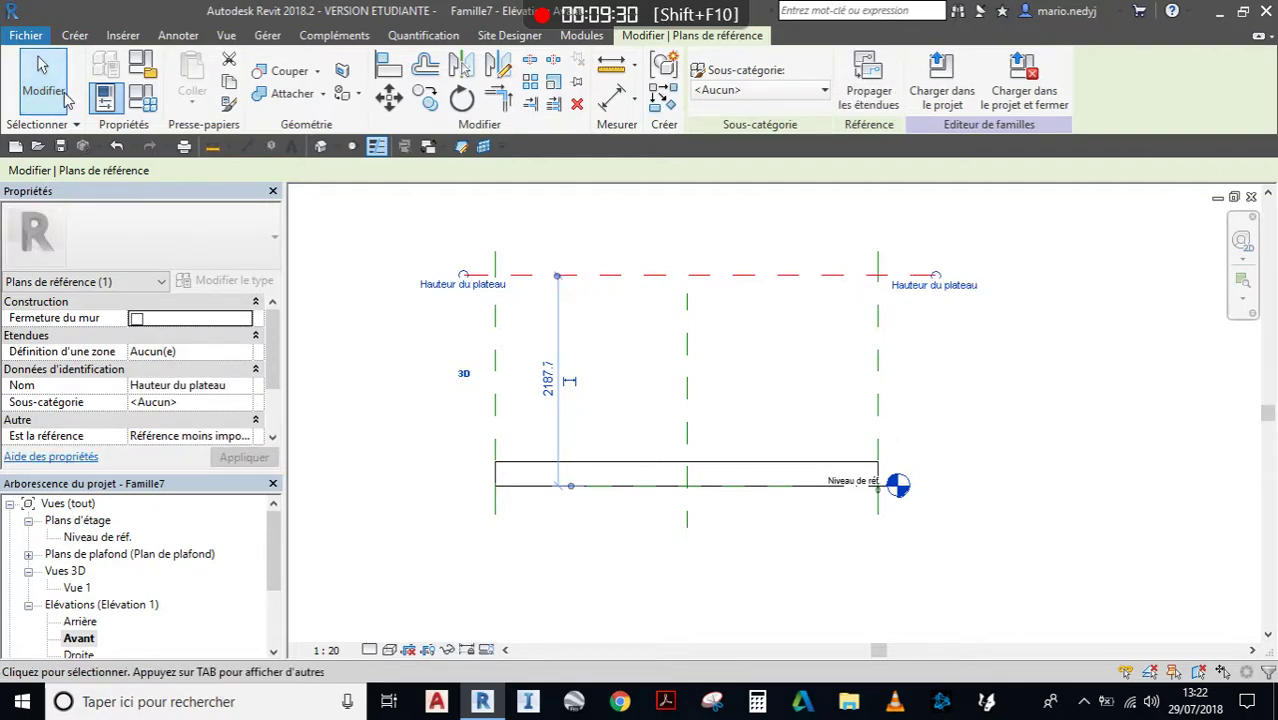
{"action": "left_click", "coordinate": [531, 446]}
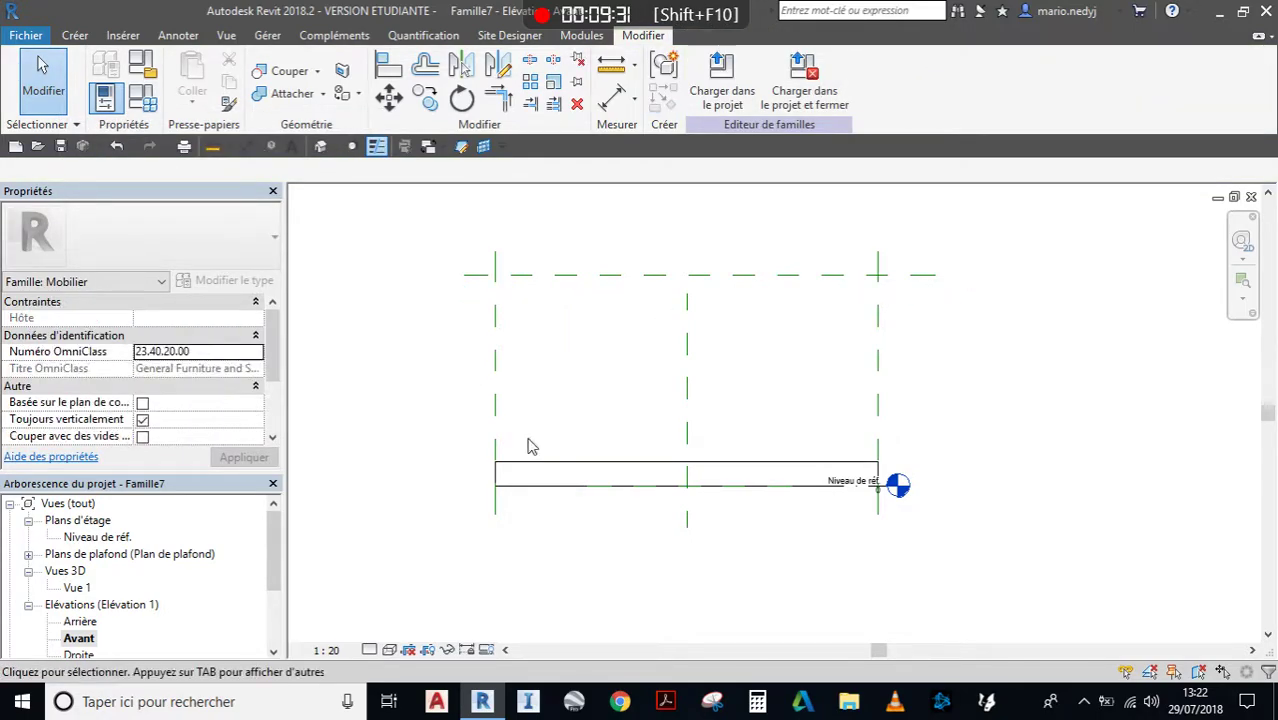
Change the extrusion's work plane to the named plane "Plan de référence : Hauteur du plateau".
{"action": "left_click", "coordinate": [599, 470]}
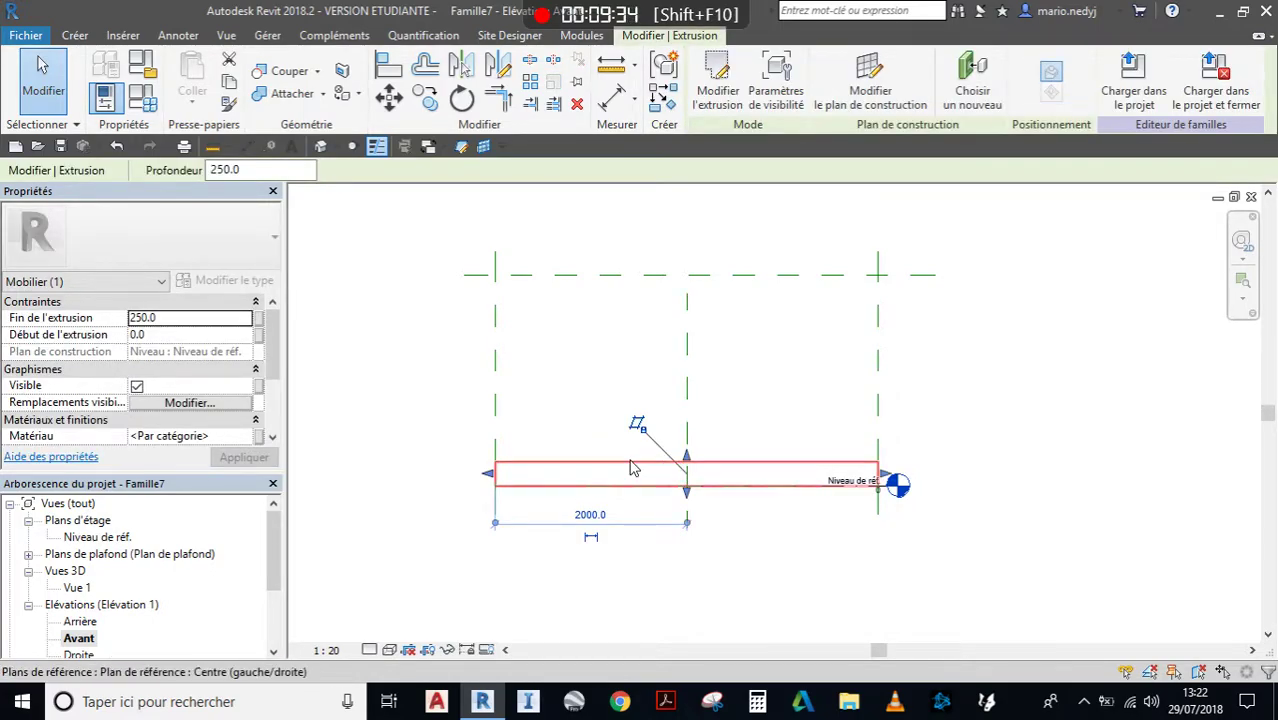
{"action": "left_click", "coordinate": [872, 90]}
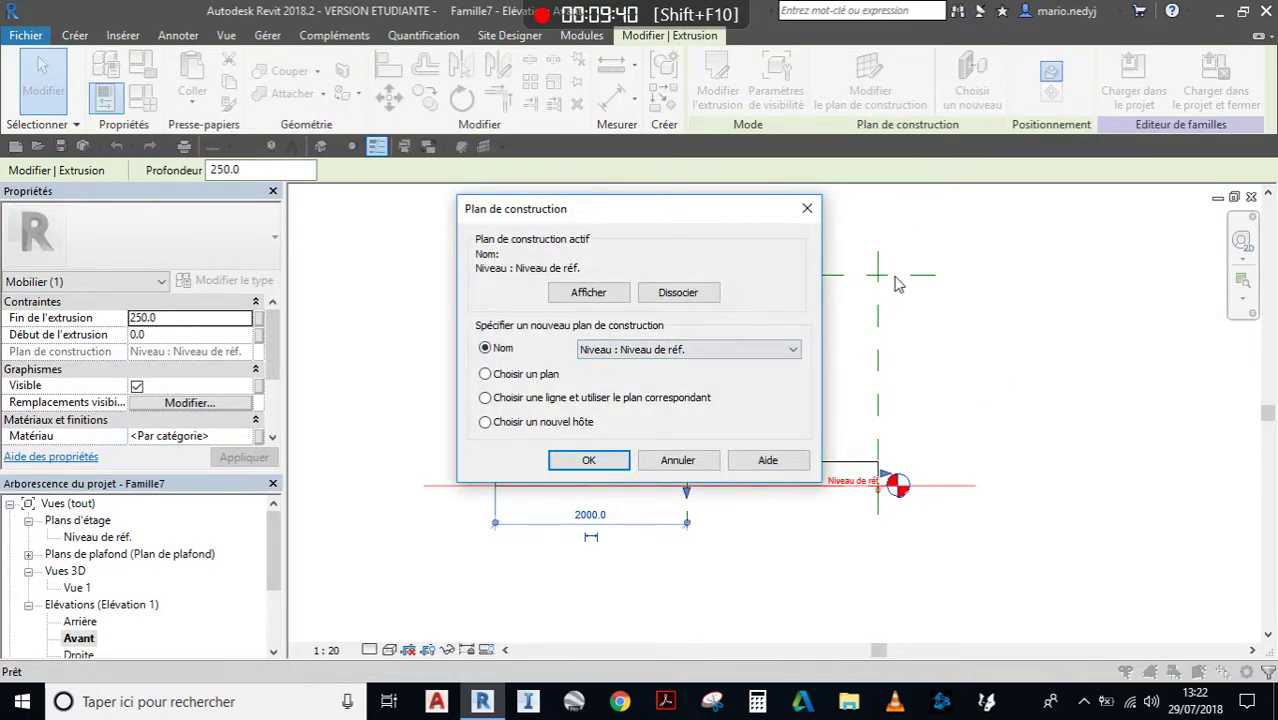
{"action": "left_click", "coordinate": [665, 349]}
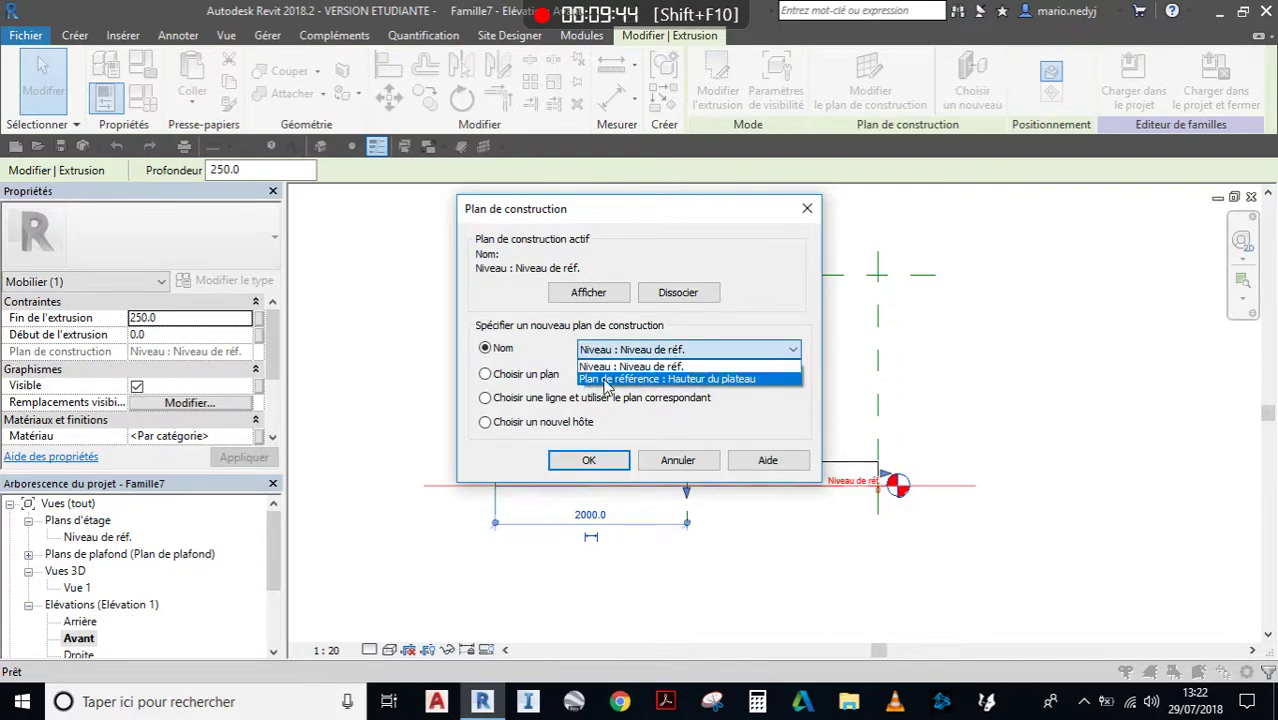
{"action": "left_click", "coordinate": [686, 380]}
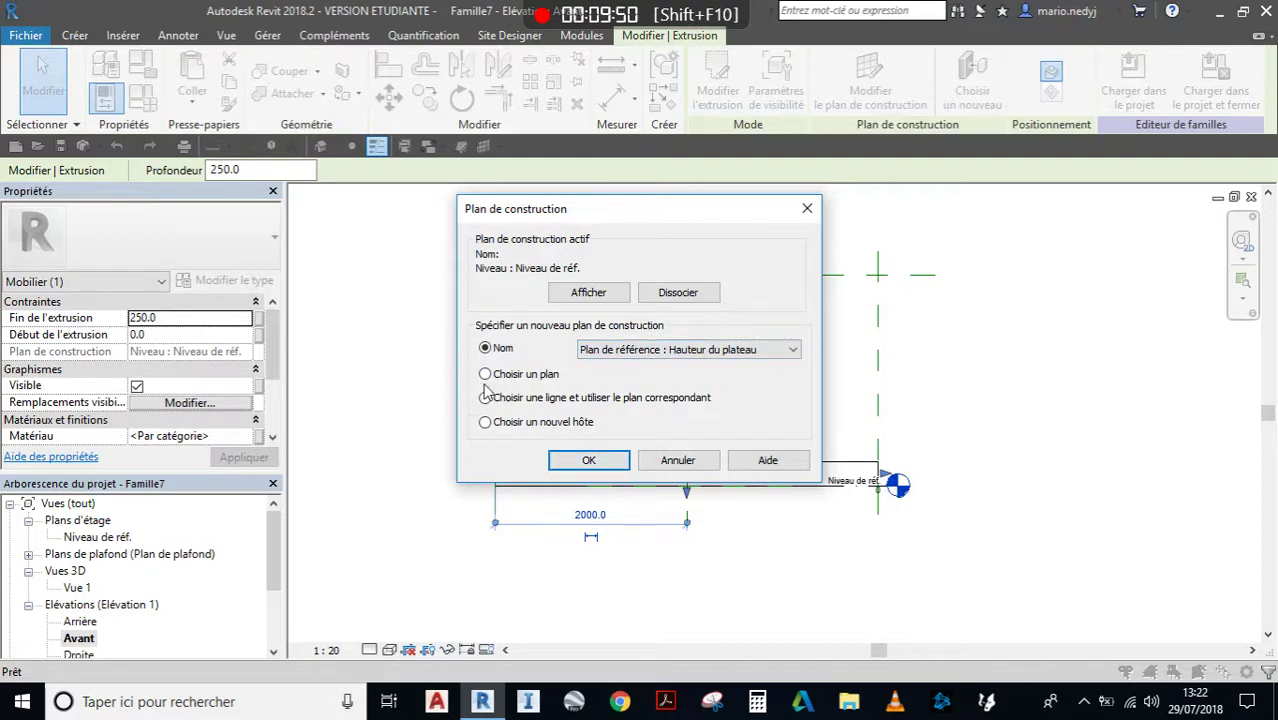
{"action": "key", "text": "ctrl"}
{"action": "left_click", "coordinate": [590, 460]}
{"action": "middle_click_drag", "start_coordinate": [831, 342], "coordinate": [856, 377]}
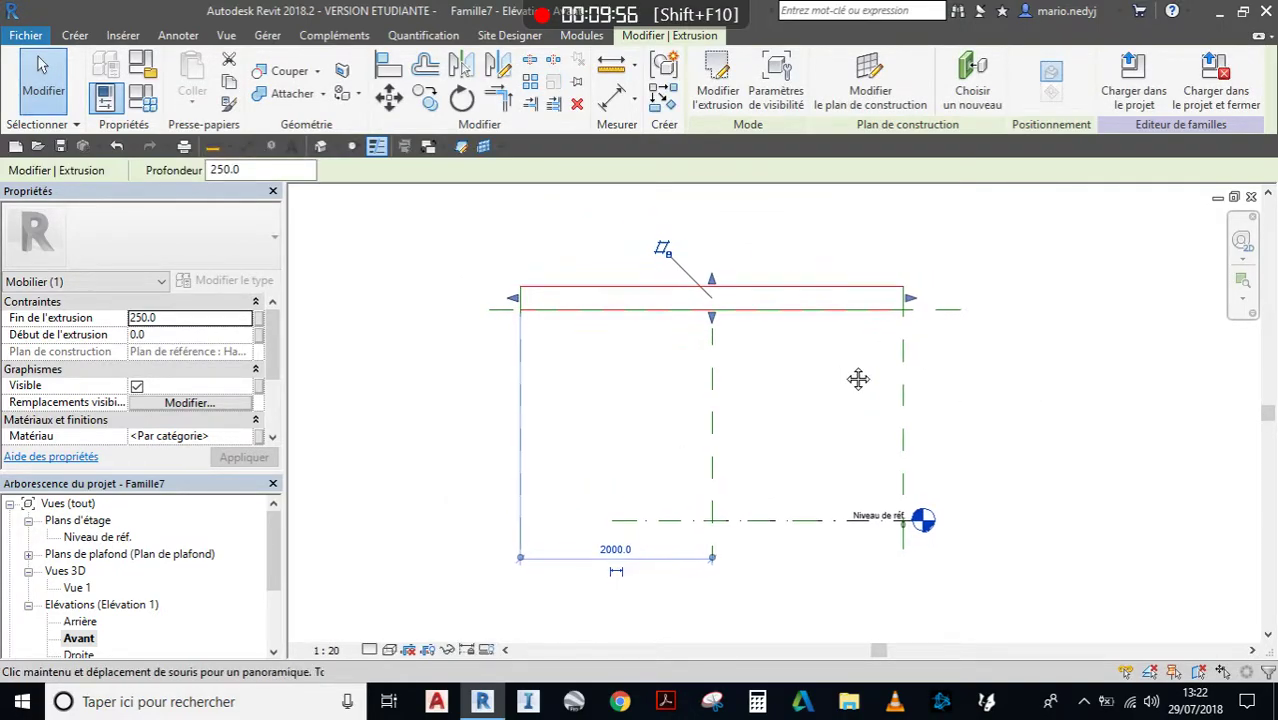
Set the extrusion's end to -30 so the tabletop extends below its work plane.
{"action": "scroll", "coordinate": [725, 315], "scroll_direction": "up", "scroll_amount": 1}
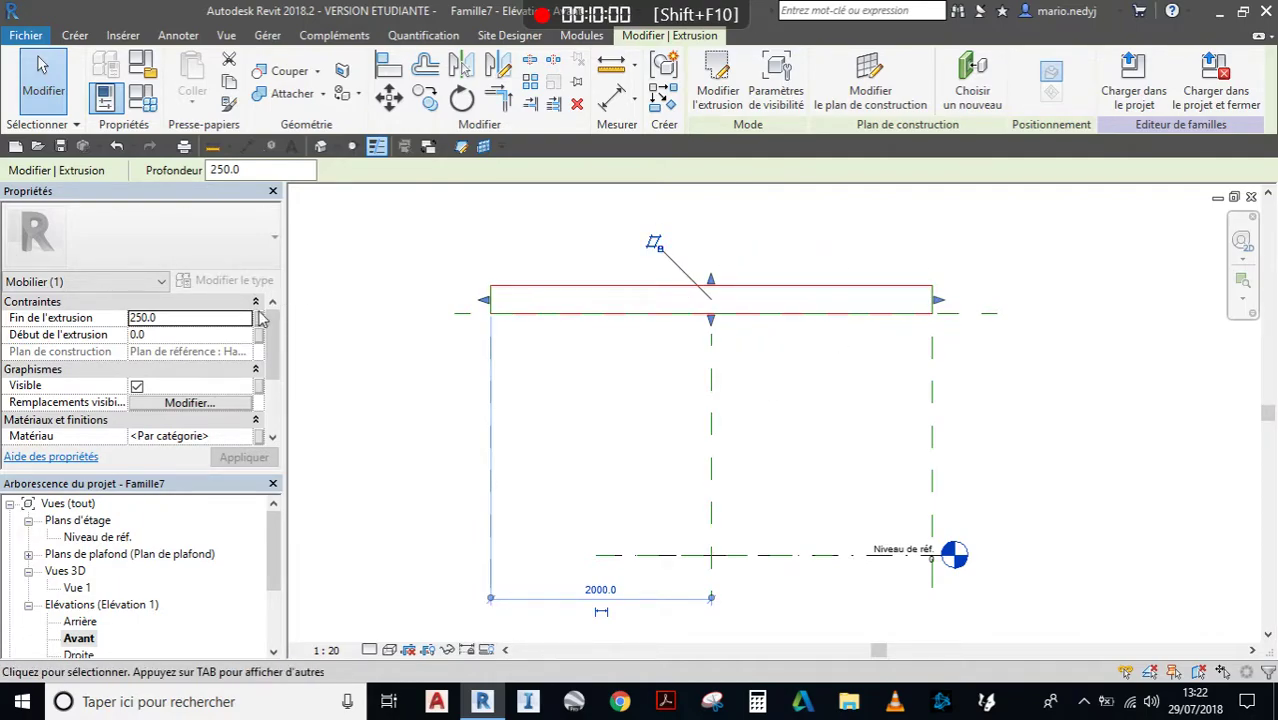
{"action": "left_click", "coordinate": [208, 318]}
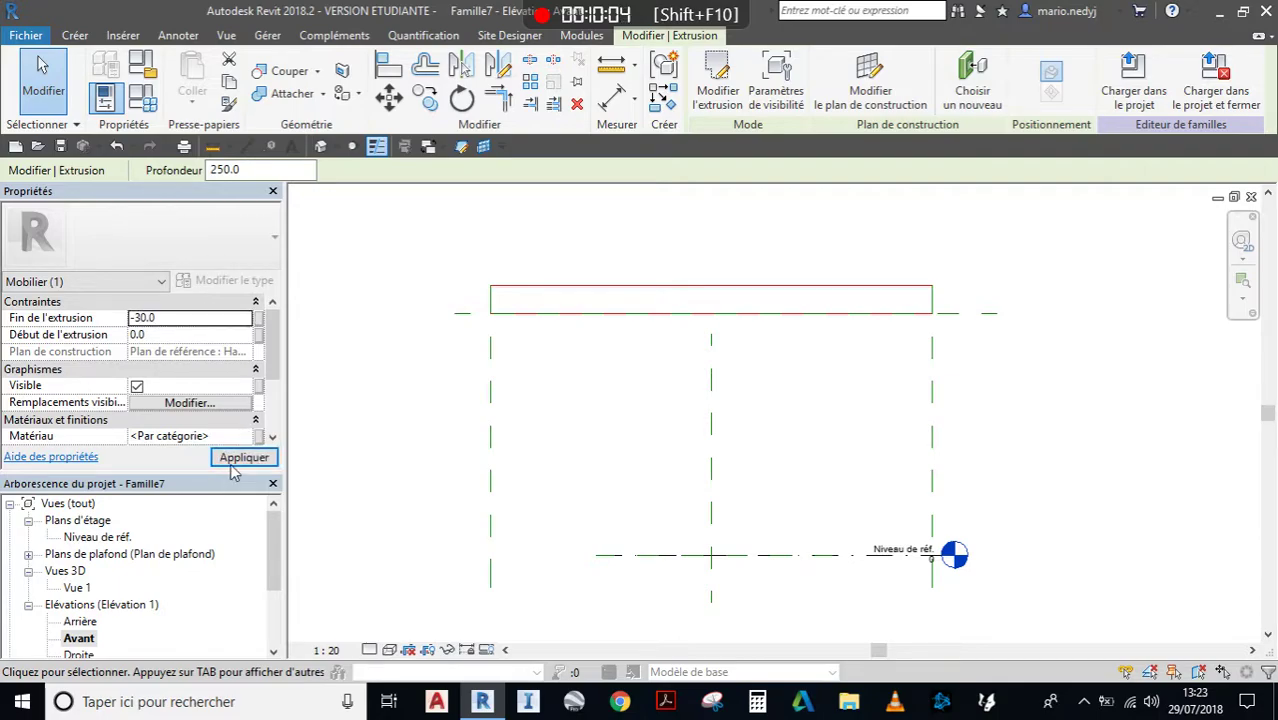
{"action": "left_click", "coordinate": [231, 465]}
{"action": "scroll", "coordinate": [750, 358], "scroll_direction": "up", "scroll_amount": 3}
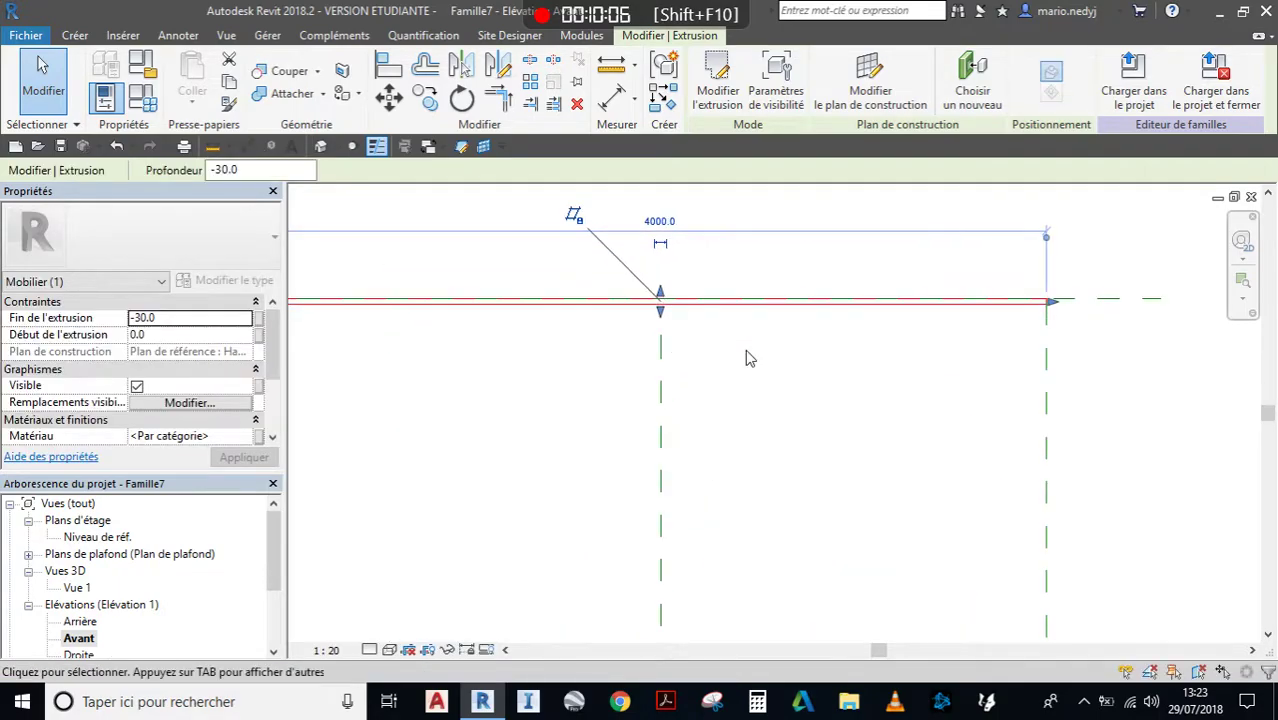
{"action": "middle_click_drag", "start_coordinate": [592, 386], "coordinate": [620, 414]}
{"action": "left_click", "coordinate": [621, 412]}
{"action": "middle_click_drag", "start_coordinate": [583, 363], "coordinate": [673, 377]}
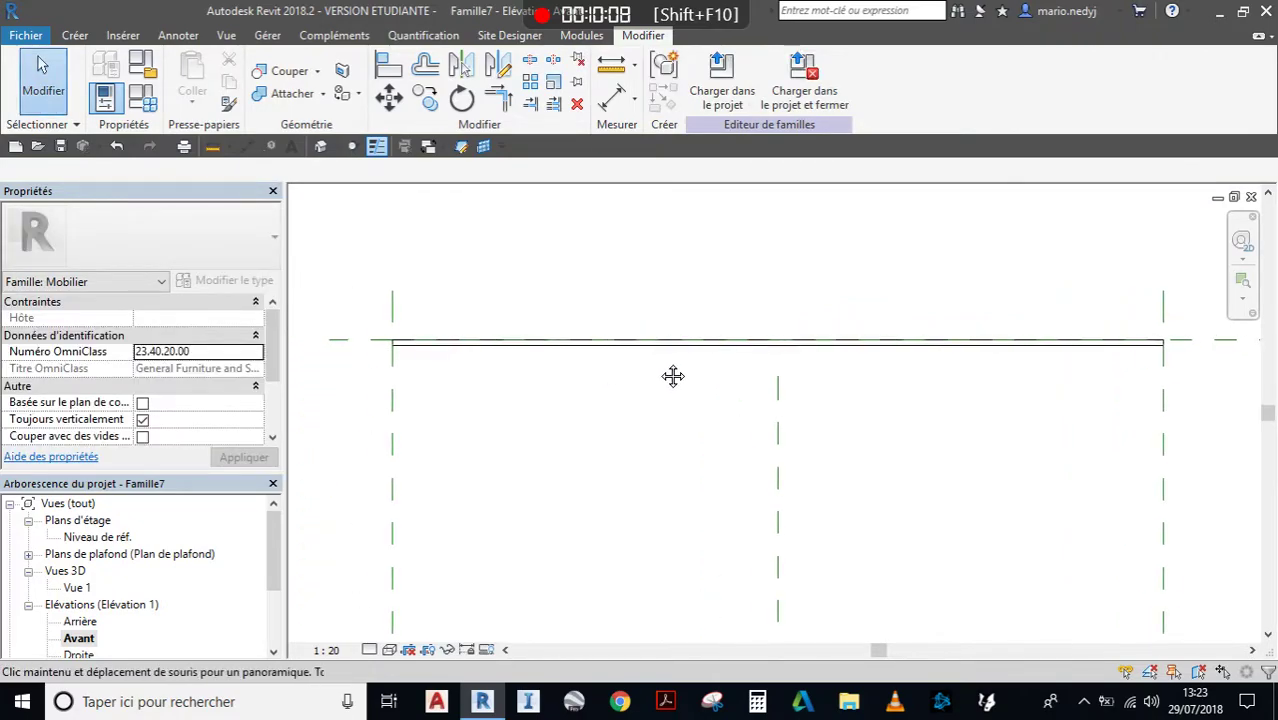
{"action": "scroll", "coordinate": [474, 357], "scroll_direction": "up", "scroll_amount": 1}
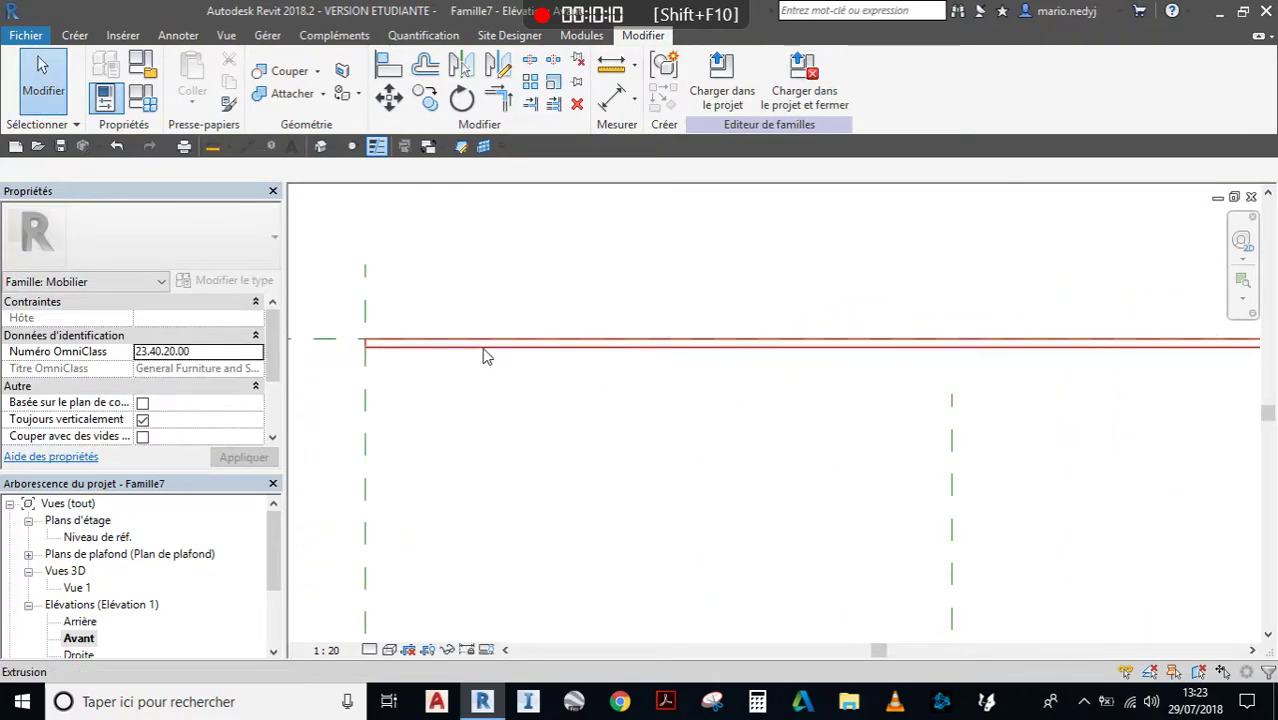
{"action": "scroll", "coordinate": [599, 414], "scroll_direction": "down", "scroll_amount": 3}
{"action": "middle_click_drag", "start_coordinate": [690, 434], "coordinate": [796, 374]}
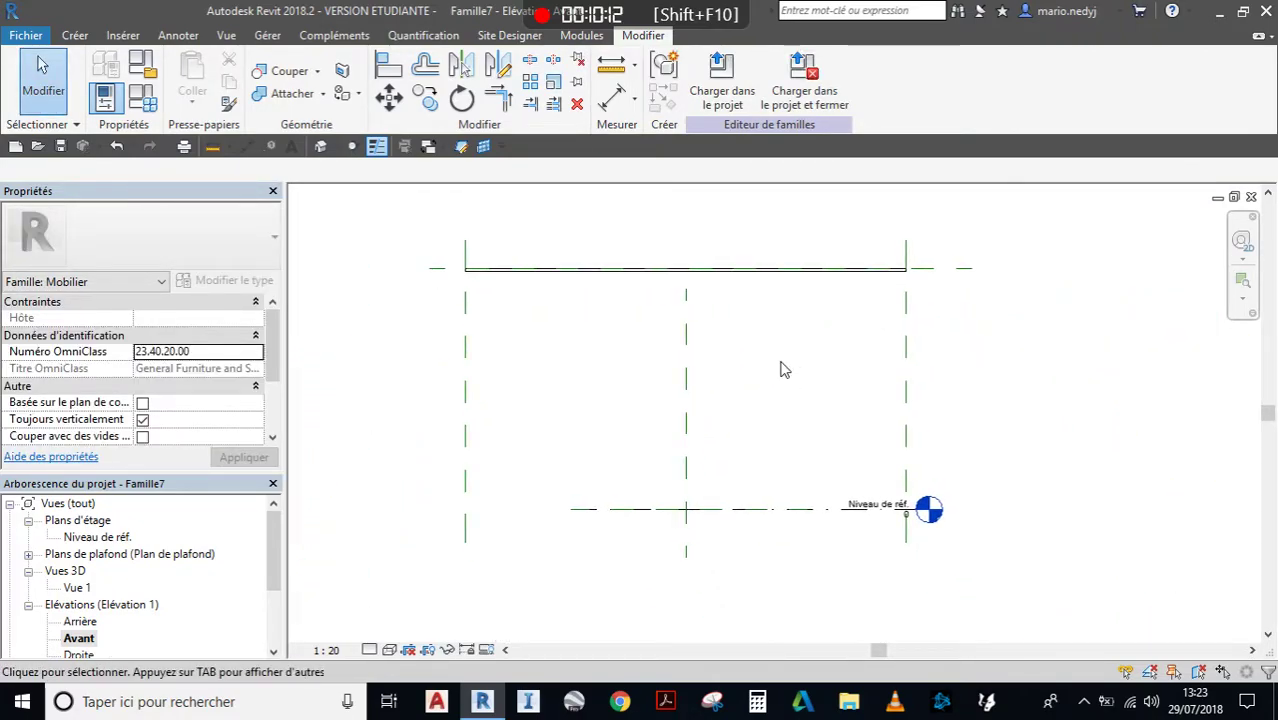
Extend both ends of the reference level line beyond the outer vertical reference planes.
{"action": "left_click", "coordinate": [609, 516]}
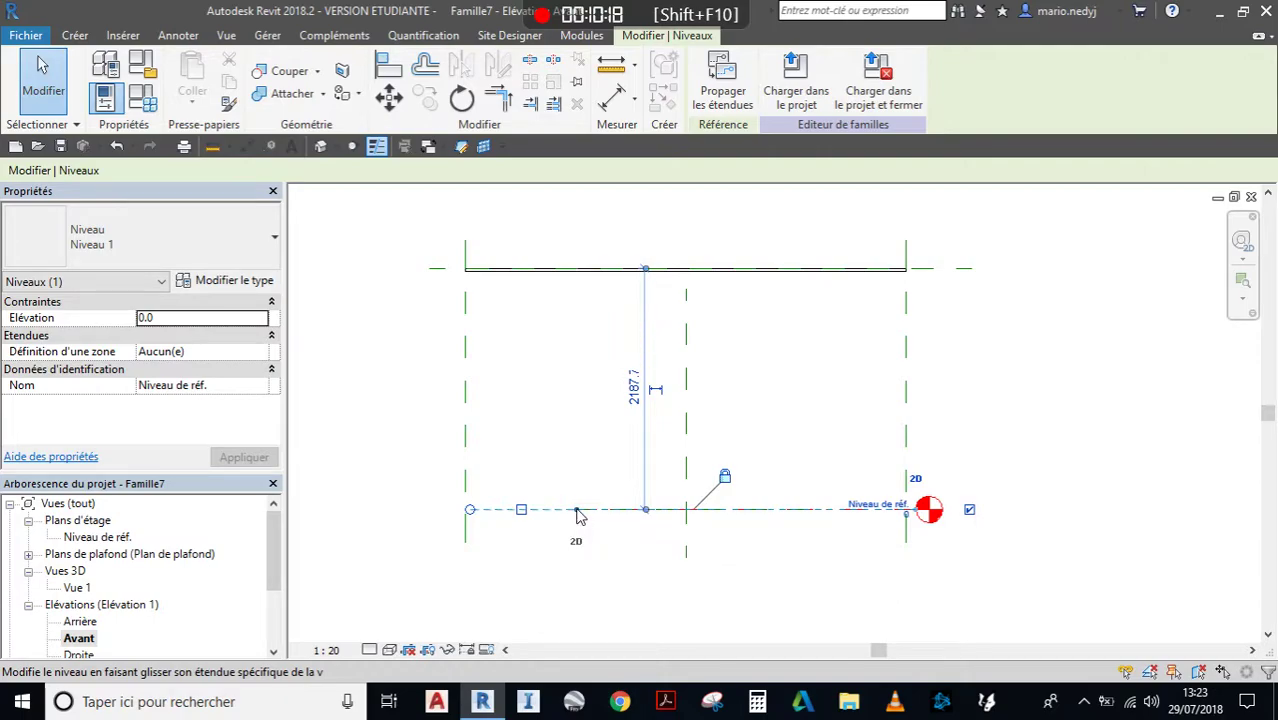
{"action": "left_click_drag", "start_coordinate": [384, 507], "coordinate": [384, 508]}
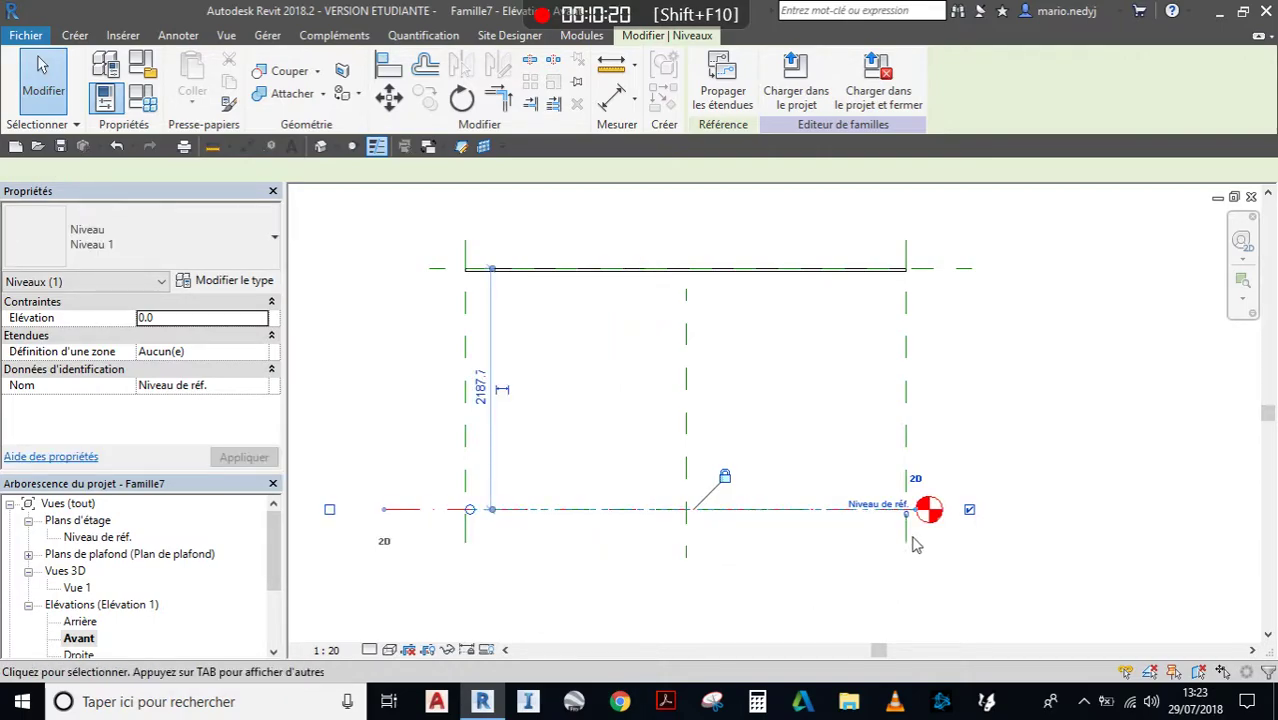
{"action": "left_click_drag", "start_coordinate": [915, 511], "coordinate": [1052, 508]}
{"action": "left_click", "coordinate": [778, 402]}
{"action": "middle_click_drag", "start_coordinate": [641, 373], "coordinate": [676, 394]}
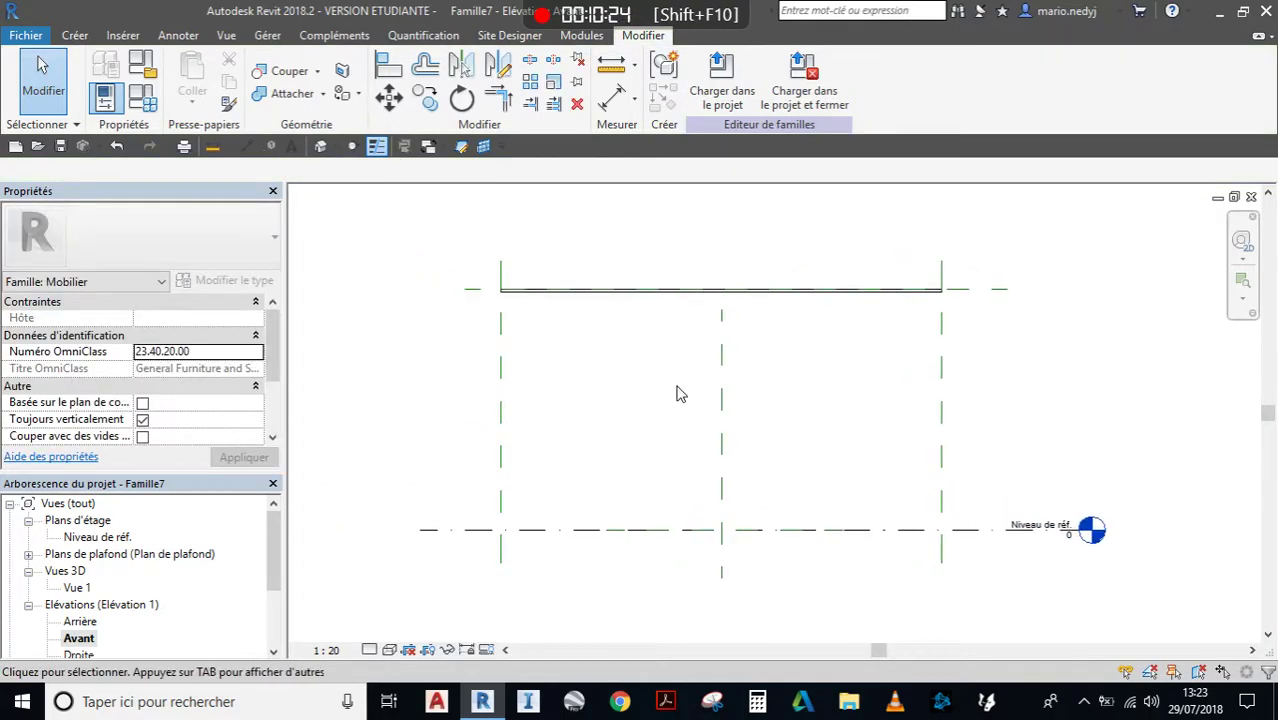
Add an aligned dimension between the Hauteur du plateau plane and the reference level, outside the tabletop's edge.
{"action": "left_click", "coordinate": [247, 147]}
{"action": "left_click", "coordinate": [474, 294]}
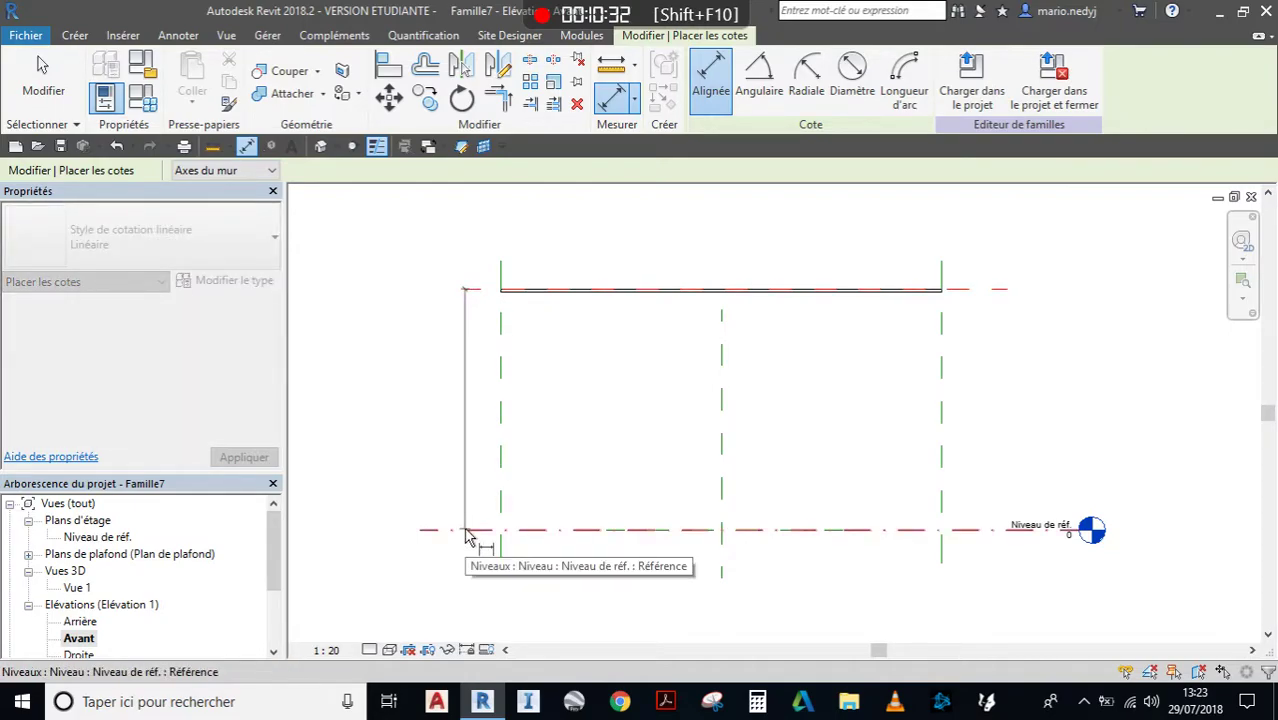
{"action": "left_click", "coordinate": [465, 533]}
{"action": "left_click", "coordinate": [446, 570]}
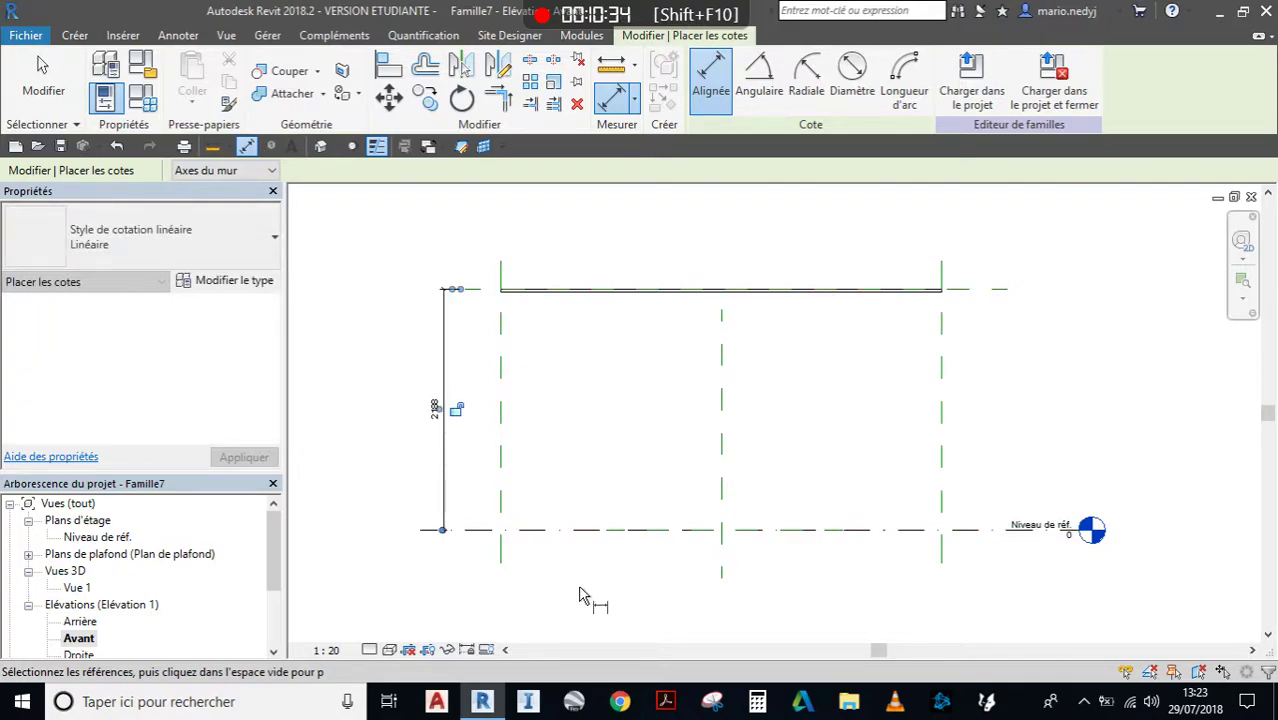
{"action": "left_click", "coordinate": [43, 75]}
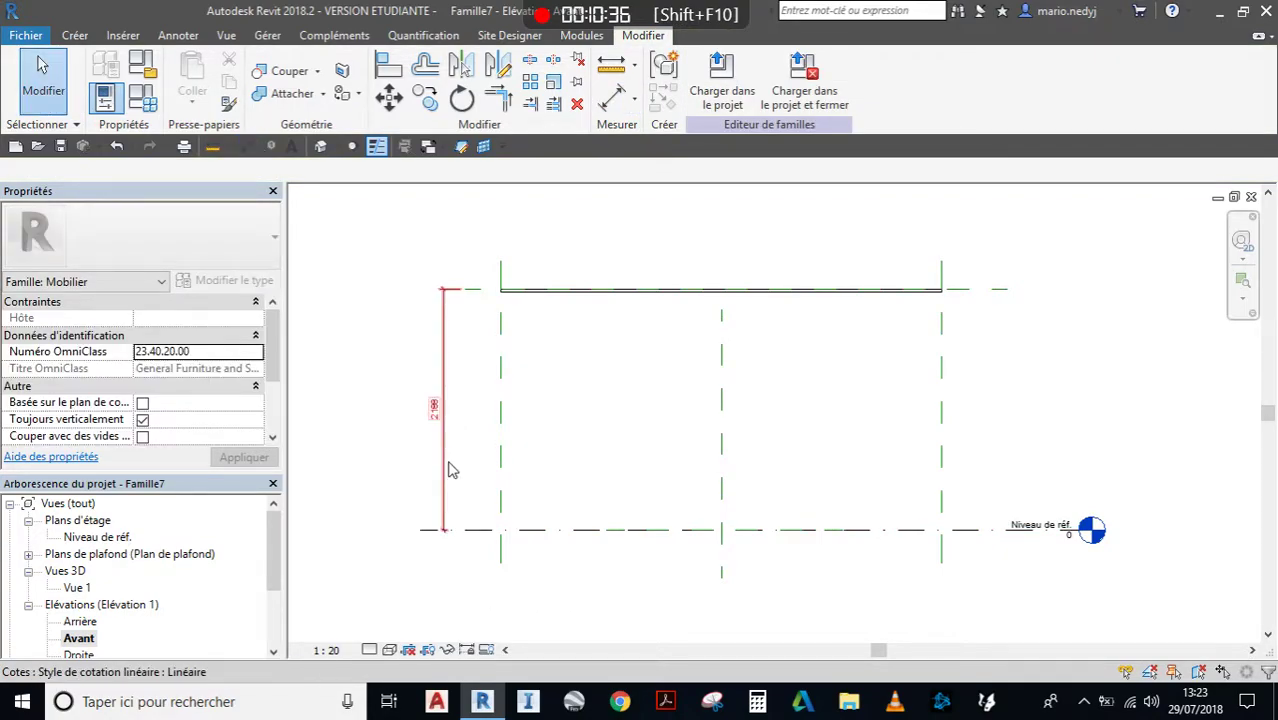
Label the vertical dimension with a new family type parameter named Hauteur.
{"action": "left_click", "coordinate": [449, 470]}
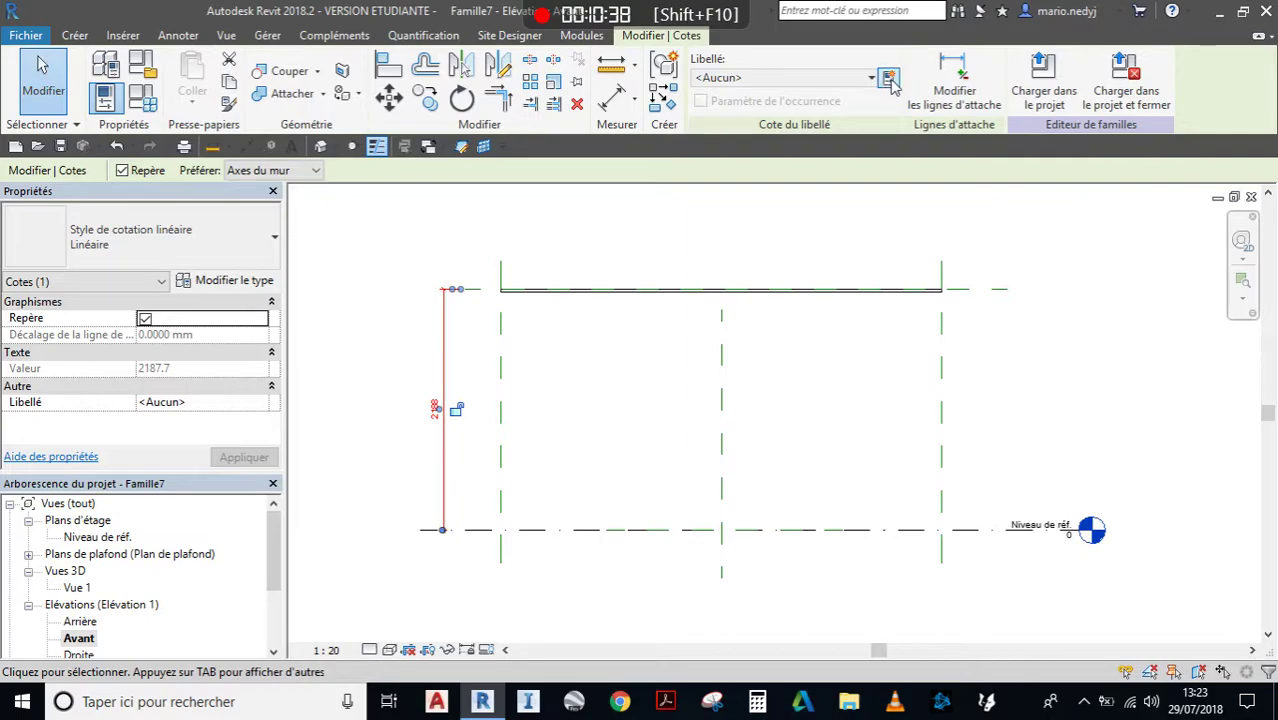
{"action": "left_click", "coordinate": [889, 80]}
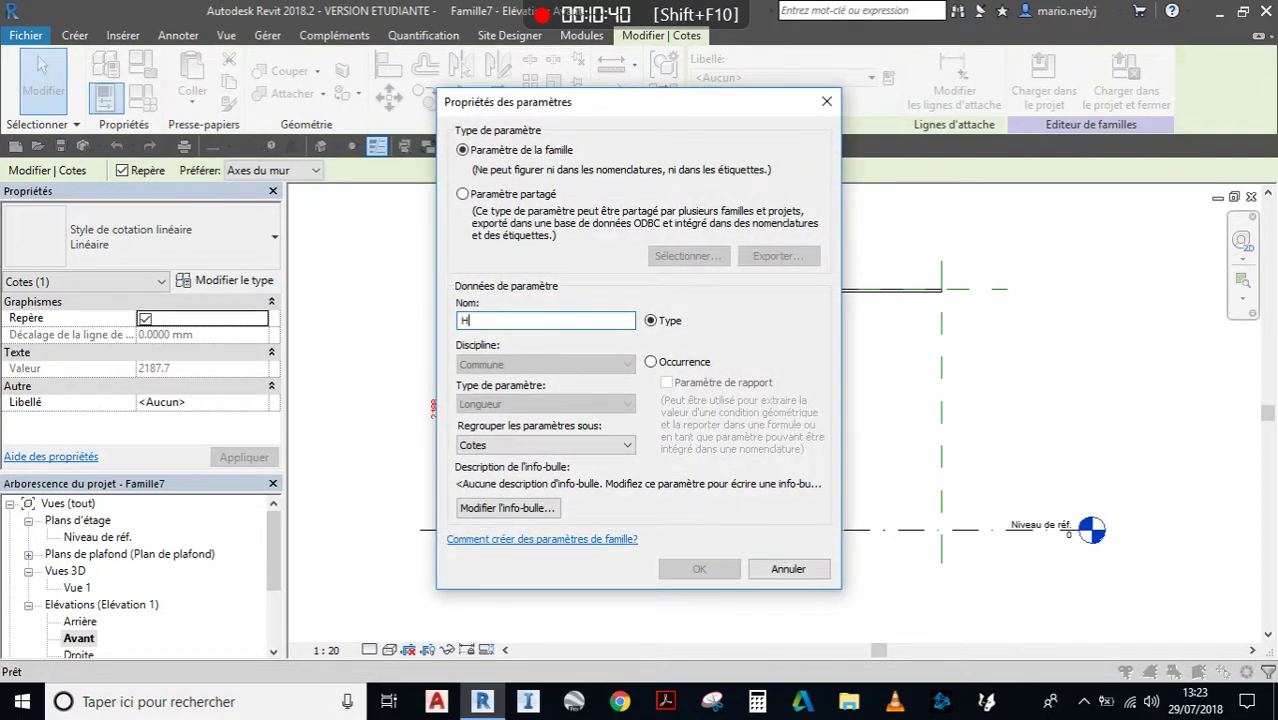
{"action": "type", "text": "H"}
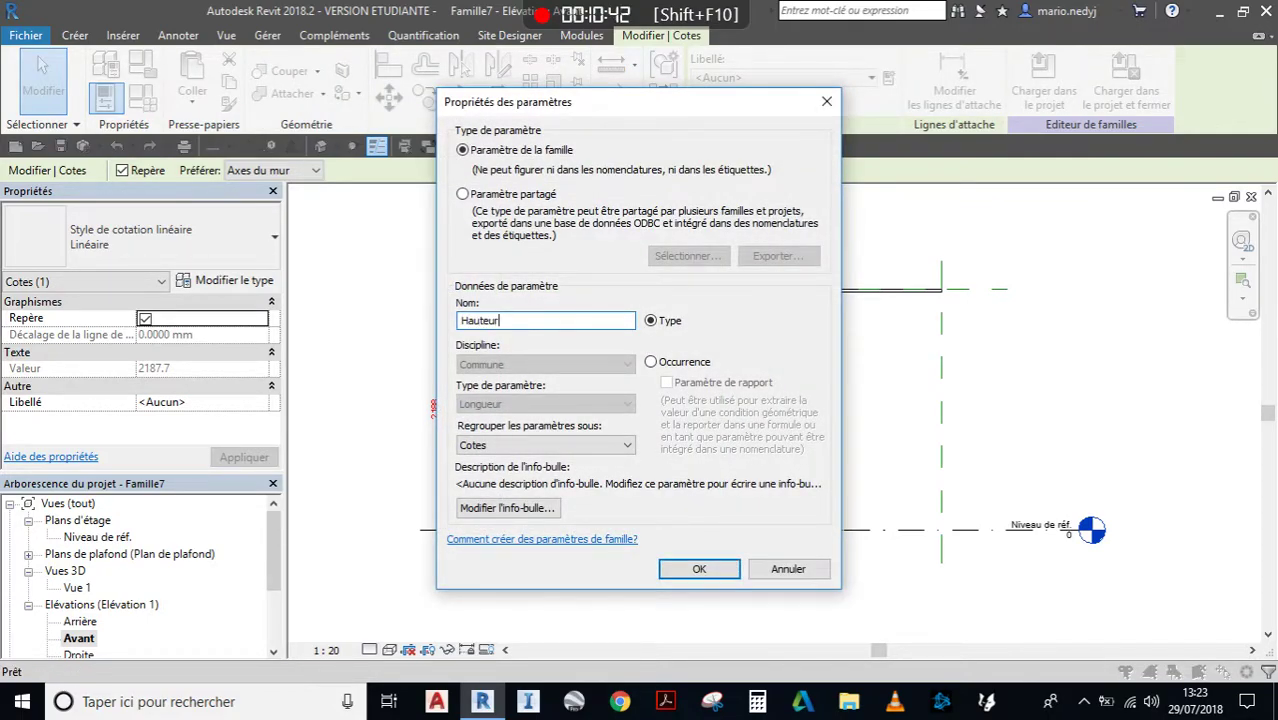
{"action": "left_click", "coordinate": [697, 568]}
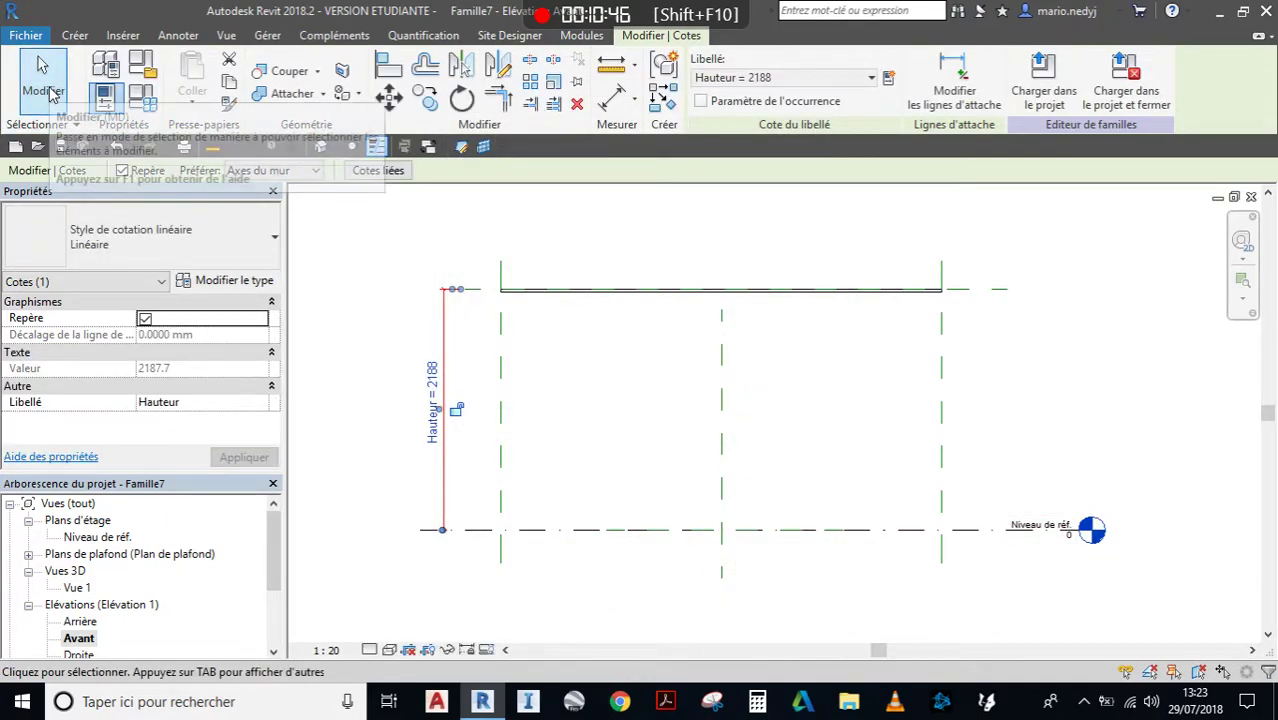
{"action": "left_click", "coordinate": [342, 499]}
{"action": "scroll", "coordinate": [435, 458], "scroll_direction": "up", "scroll_amount": 1}
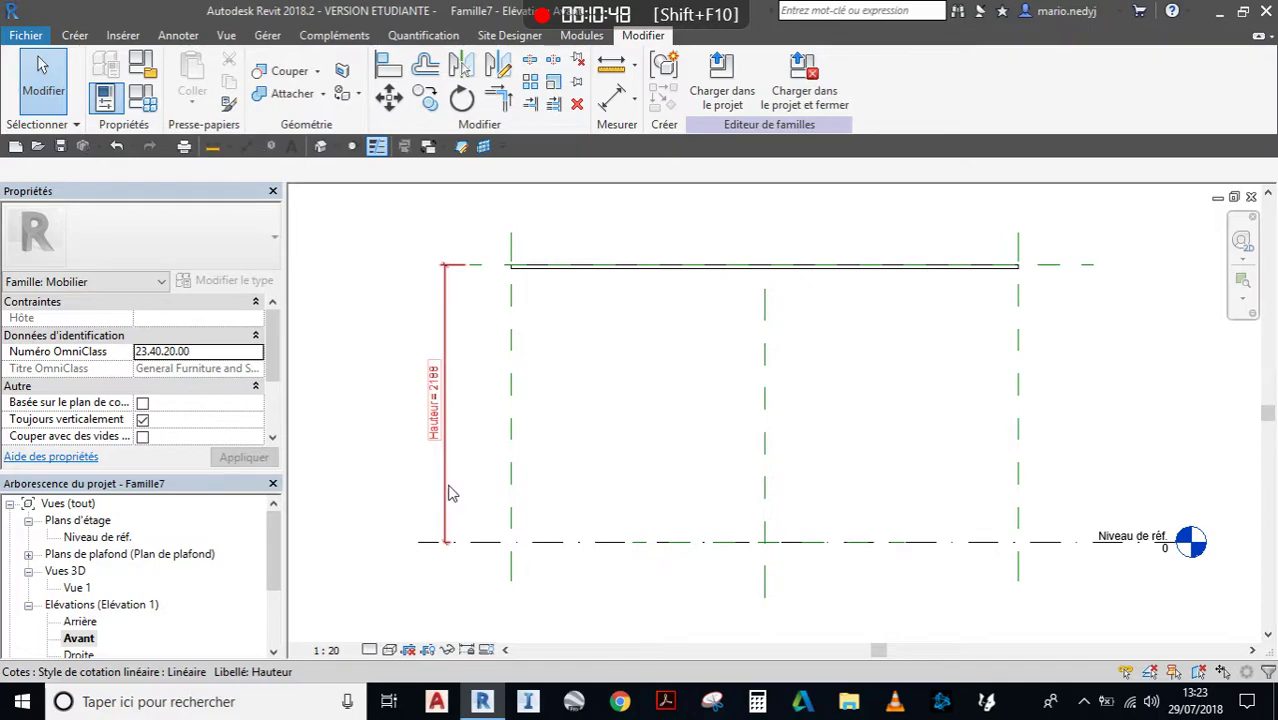
Set the Hauteur dimension to 1 m.
{"action": "left_click", "coordinate": [445, 475]}
{"action": "left_click", "coordinate": [433, 395]}
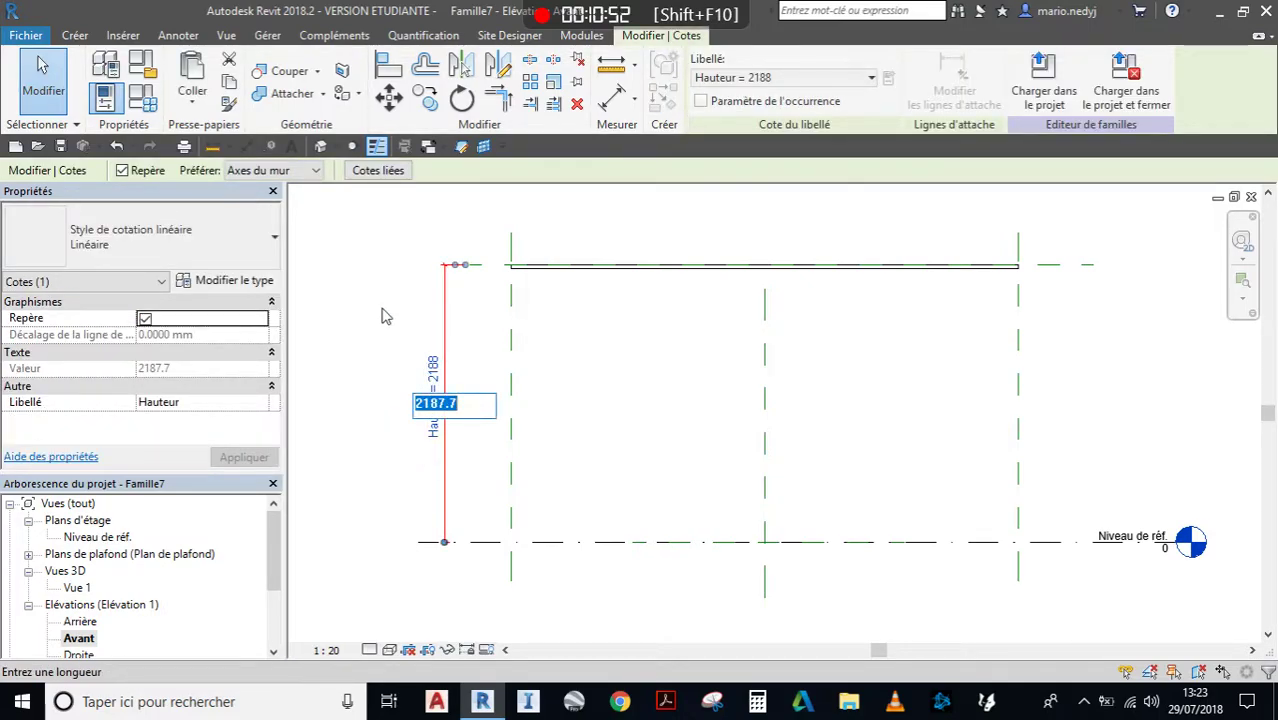
{"action": "type", "text": "1m"}
{"action": "key", "text": "Return"}
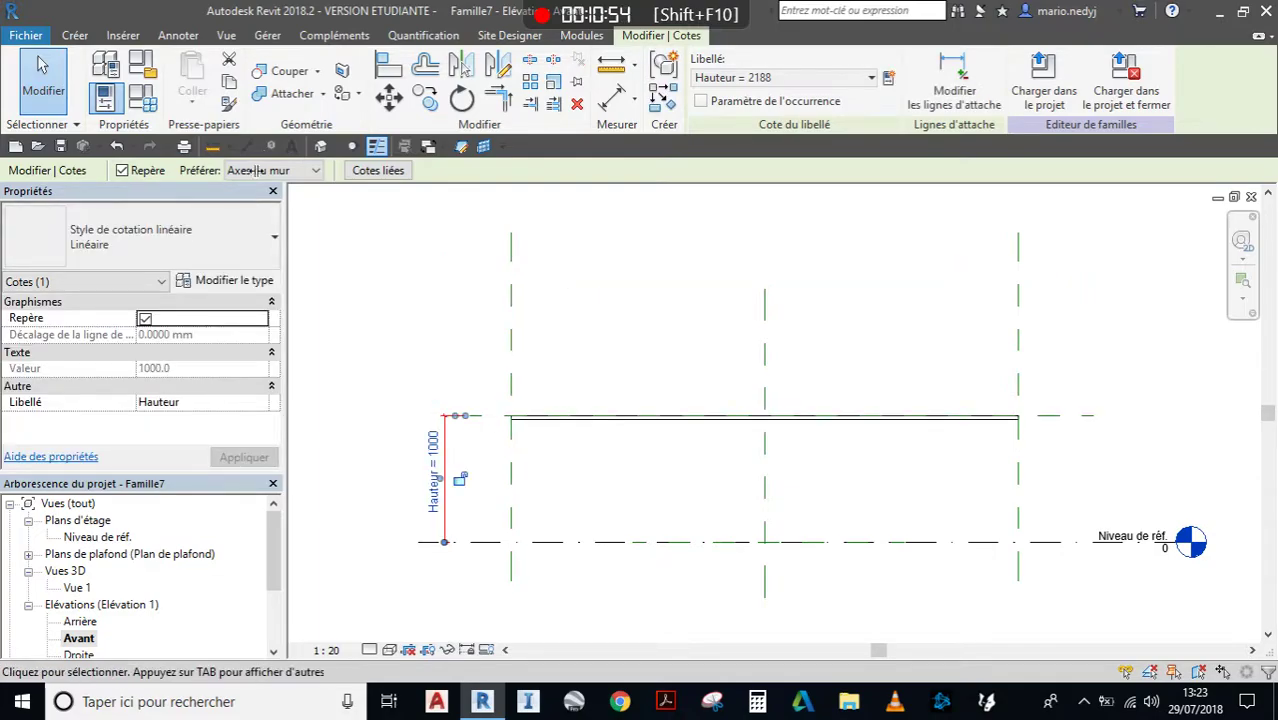
{"action": "left_click", "coordinate": [43, 78]}
Examine the tabletop extrusion's position on its height plane and the Hauteur dimension in the elevation.
{"action": "scroll", "coordinate": [523, 400], "scroll_direction": "up", "scroll_amount": 2}
{"action": "left_click", "coordinate": [617, 434]}
{"action": "left_click", "coordinate": [485, 422]}
{"action": "scroll", "coordinate": [434, 495], "scroll_direction": "down", "scroll_amount": 2}
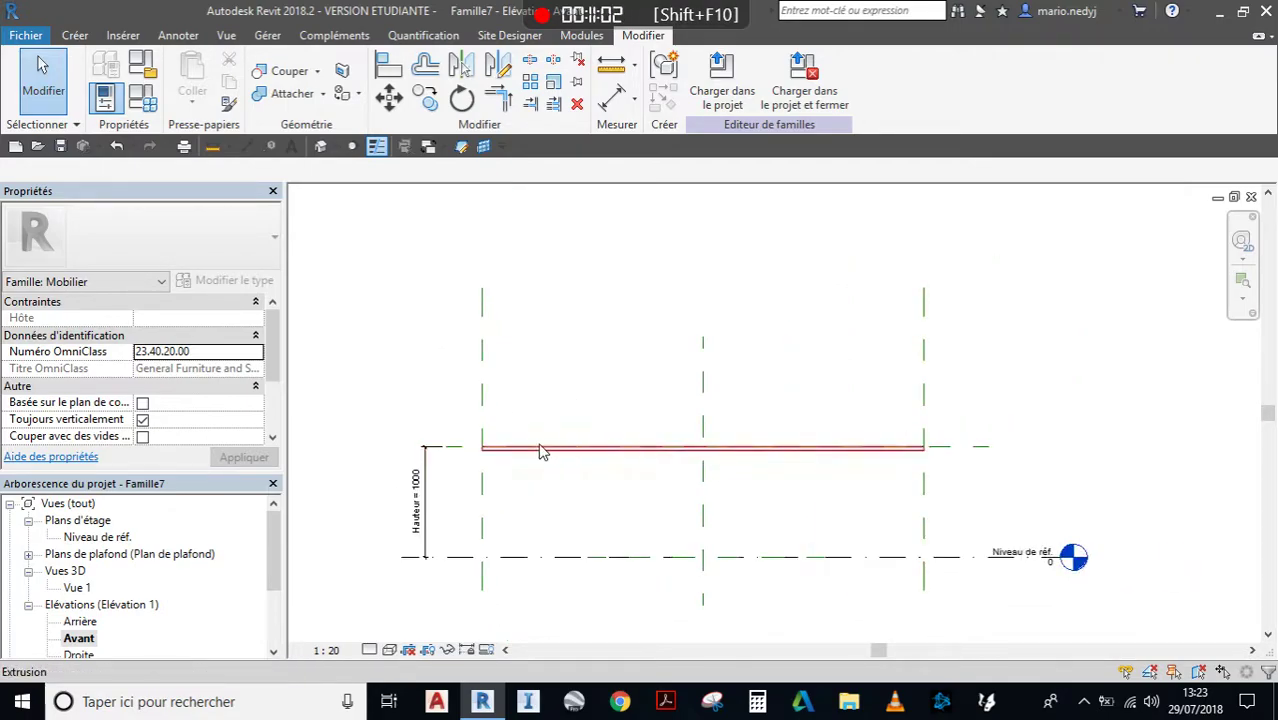
{"action": "scroll", "coordinate": [515, 462], "scroll_direction": "up", "scroll_amount": 2}
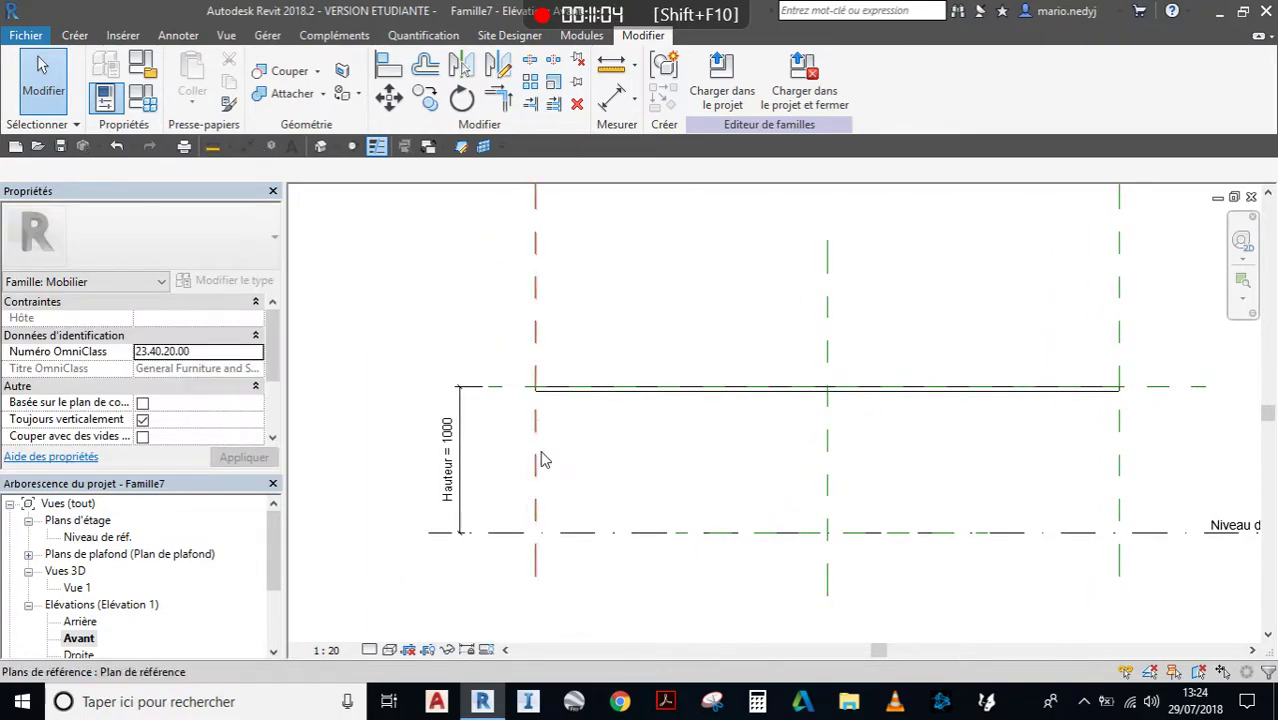
{"action": "left_click", "coordinate": [446, 446]}
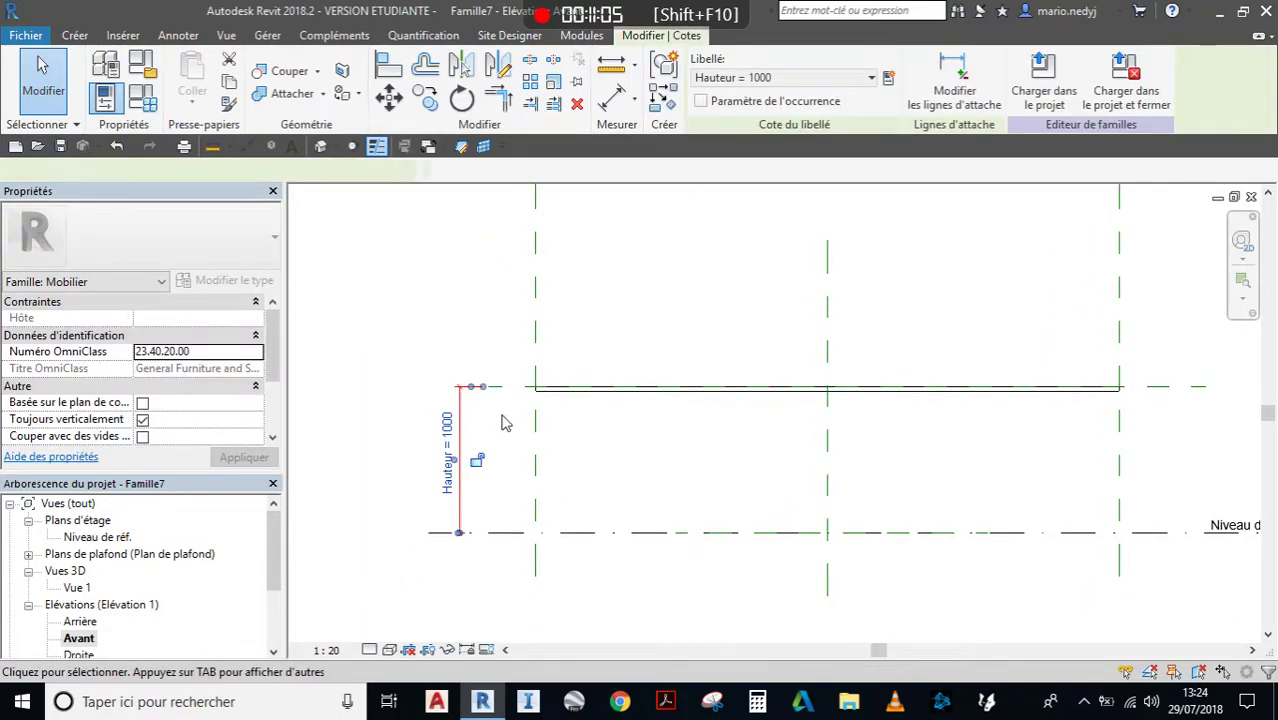
{"action": "left_click", "coordinate": [448, 452]}
{"action": "key", "text": "Escape"}
{"action": "key", "text": "Escape"}
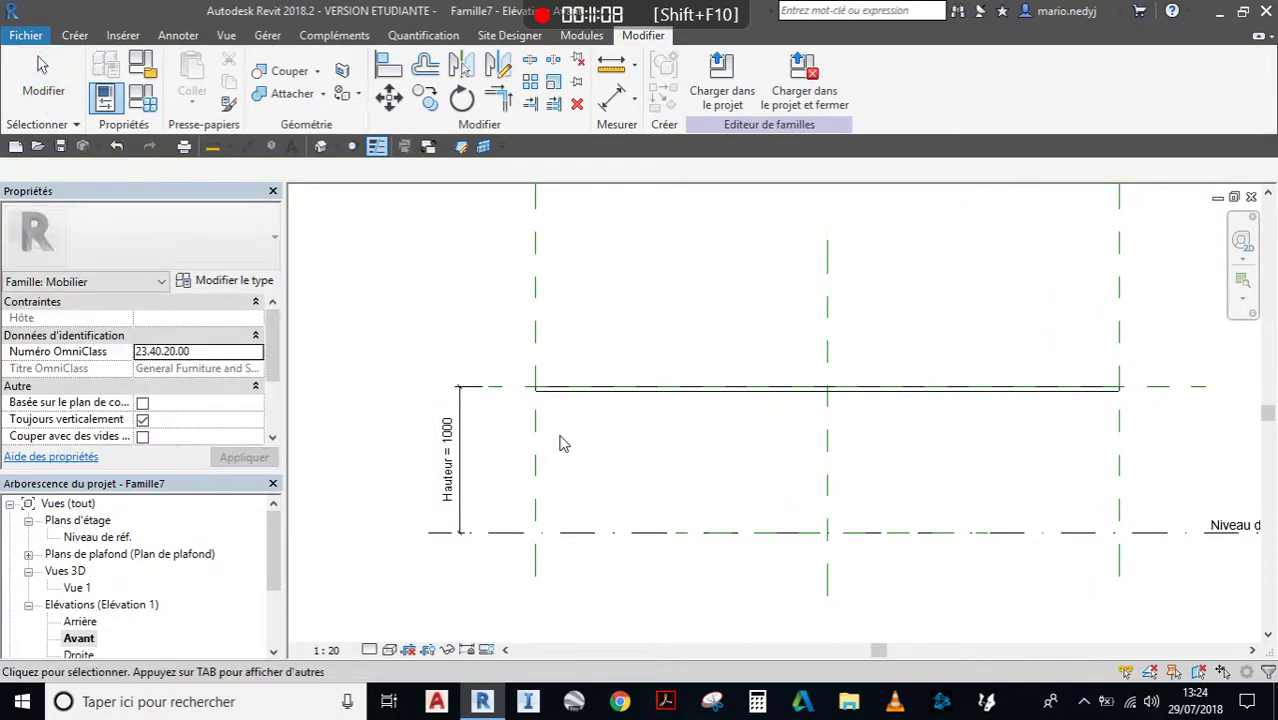
Open the Niveau de réf. floor plan.
{"action": "scroll", "coordinate": [632, 455], "scroll_direction": "down", "scroll_amount": 1}
{"action": "middle_click_drag", "start_coordinate": [638, 460], "coordinate": [633, 456]}
{"action": "scroll", "coordinate": [621, 451], "scroll_direction": "down", "scroll_amount": 1}
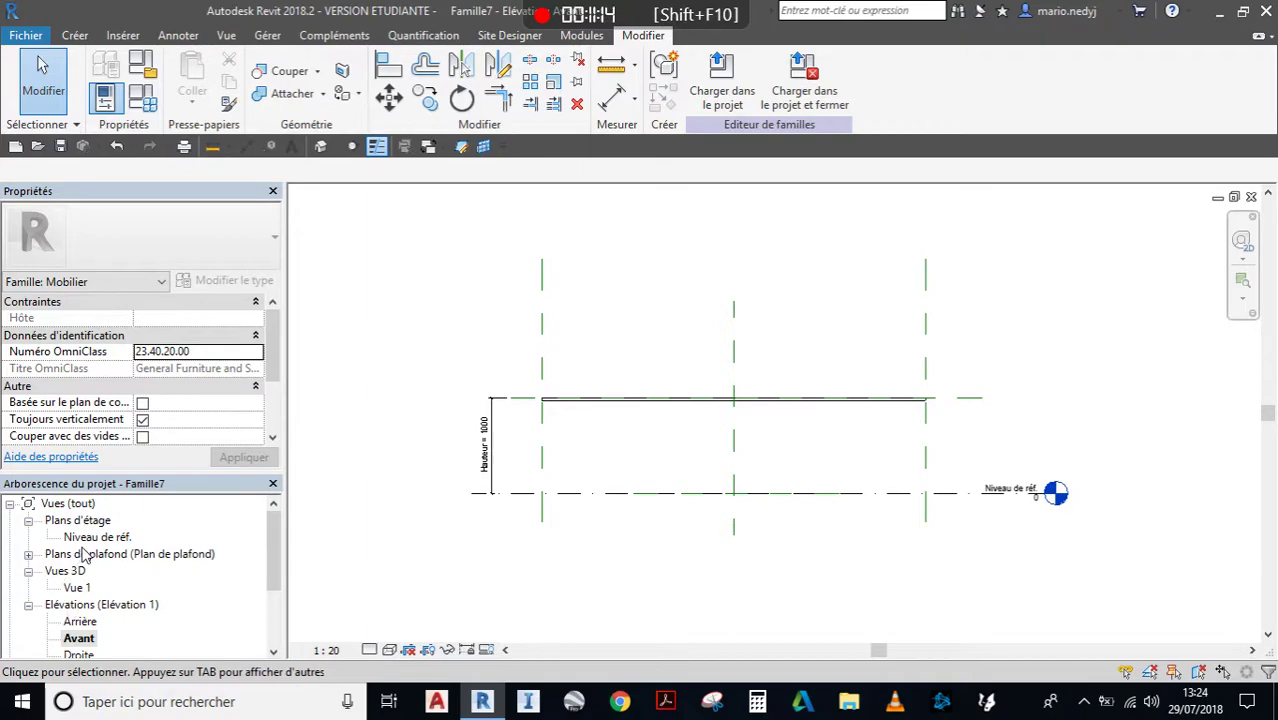
{"action": "double_click", "coordinate": [105, 540]}
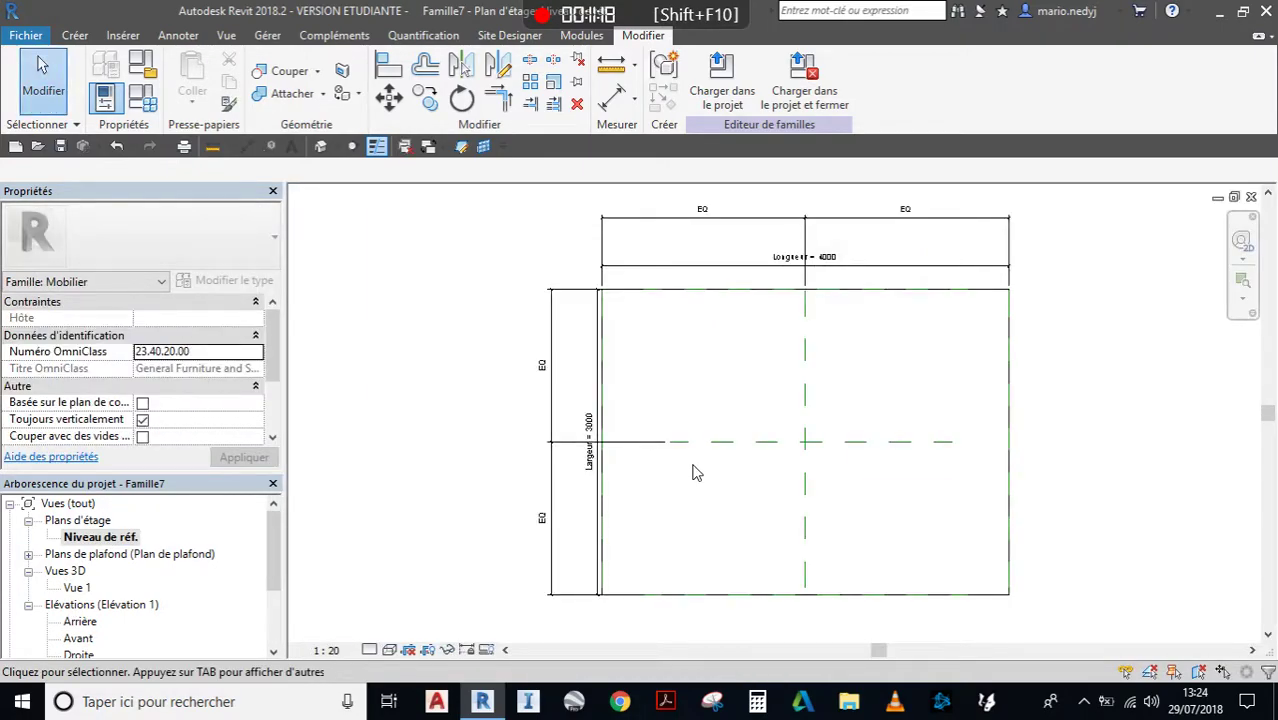
Start a new extrusion and sketch a square leg profile about 160 by 160 mm inside the tabletop's upper-left corner.
{"action": "scroll", "coordinate": [768, 397], "scroll_direction": "down", "scroll_amount": 1}
{"action": "middle_click_drag", "start_coordinate": [772, 394], "coordinate": [711, 388]}
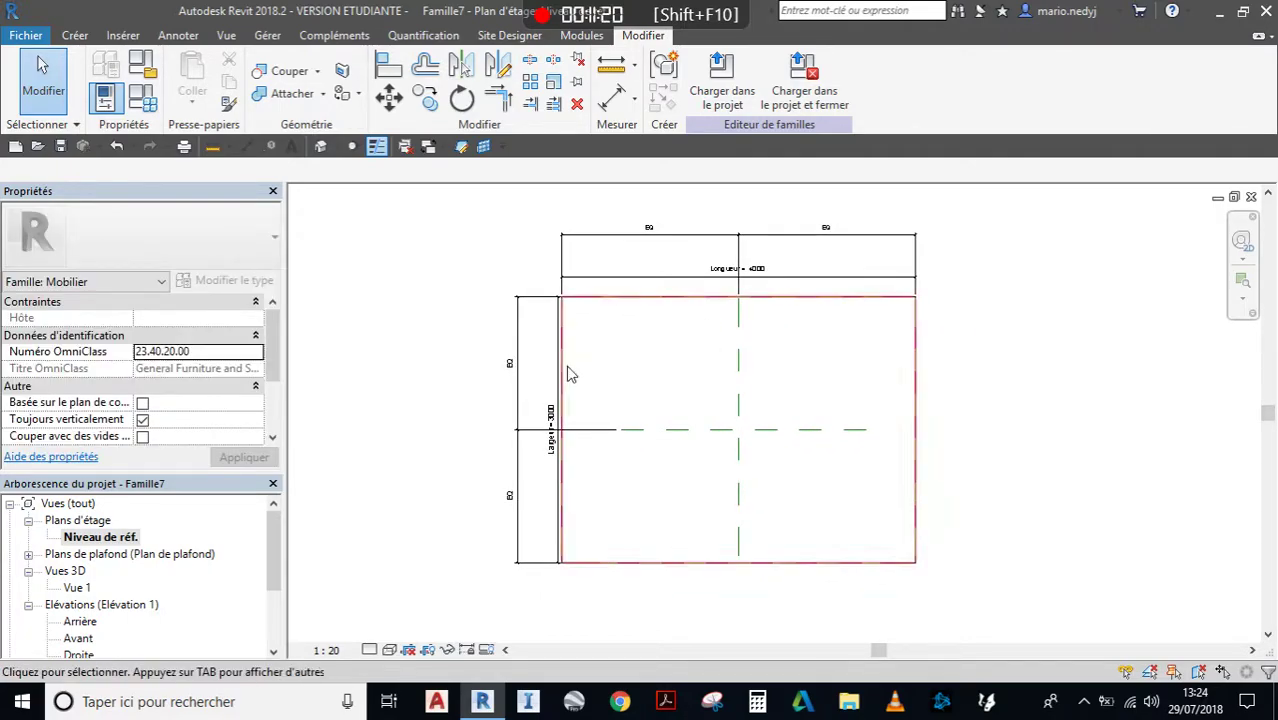
{"action": "left_click", "coordinate": [76, 37]}
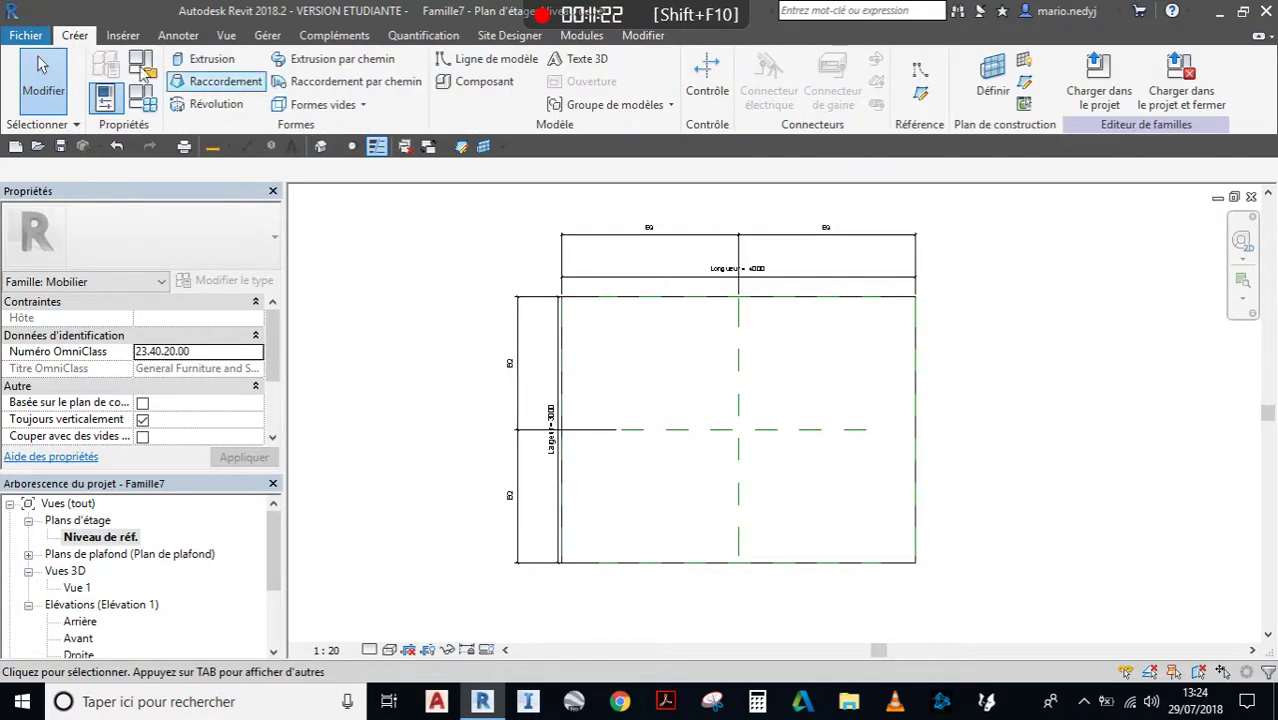
{"action": "left_click", "coordinate": [212, 60]}
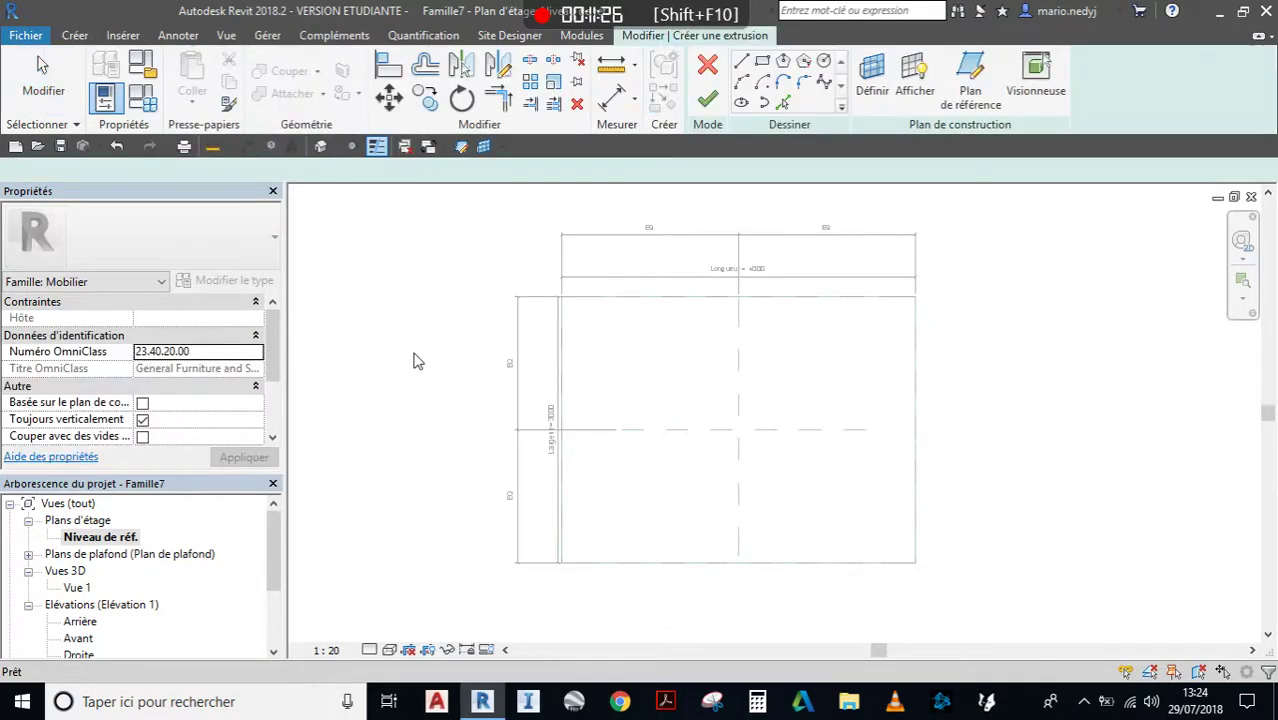
{"action": "left_click", "coordinate": [762, 61]}
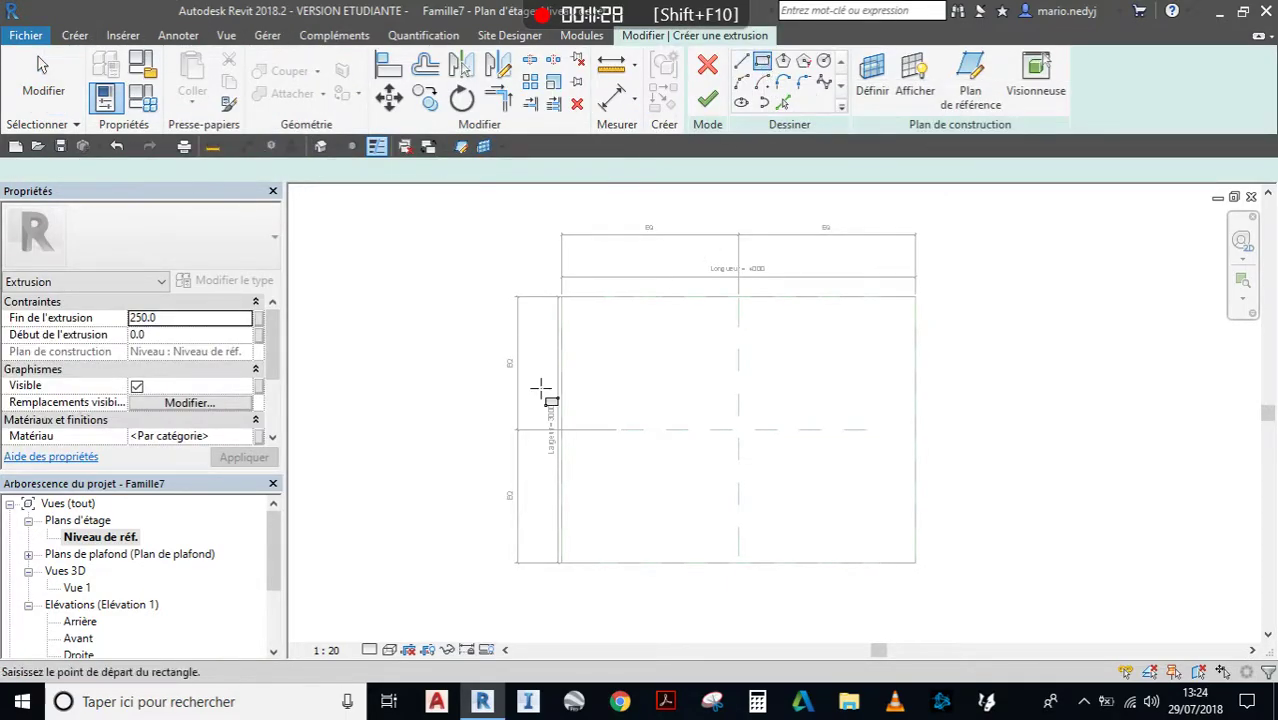
{"action": "scroll", "coordinate": [597, 332], "scroll_direction": "up", "scroll_amount": 2}
{"action": "scroll", "coordinate": [592, 330], "scroll_direction": "up", "scroll_amount": 2}
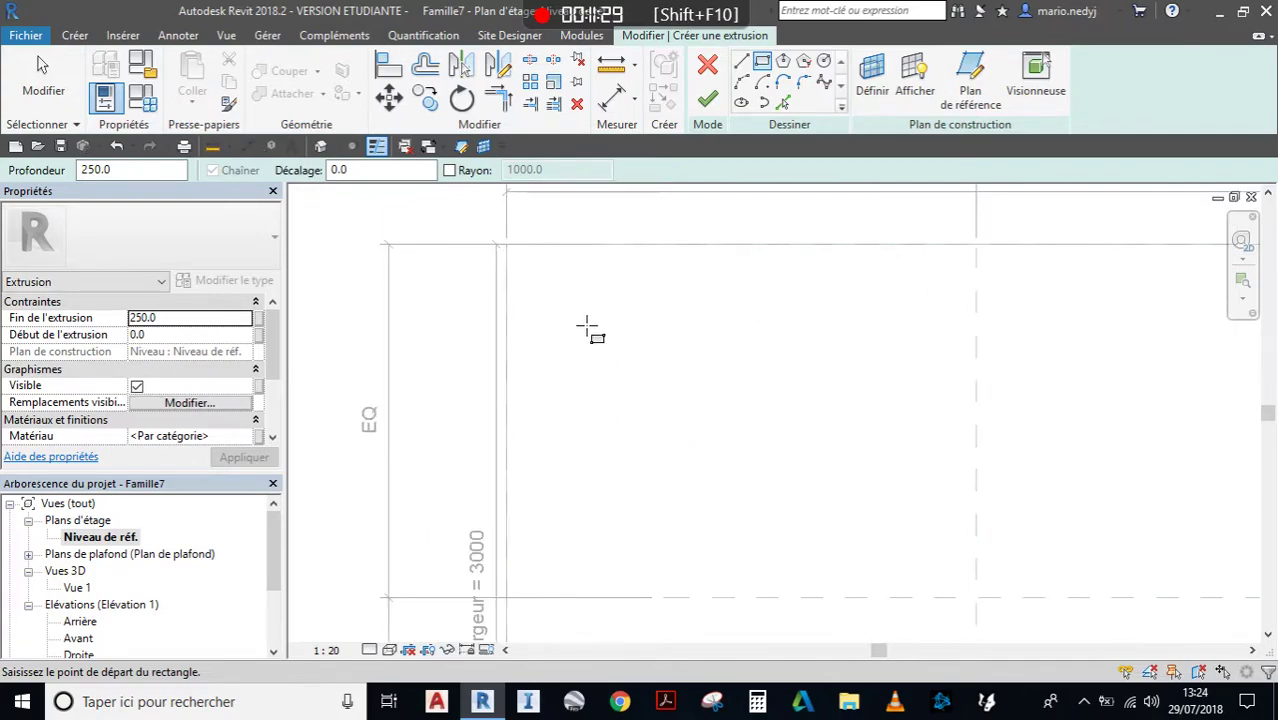
{"action": "left_click", "coordinate": [538, 271]}
{"action": "left_click", "coordinate": [575, 308]}
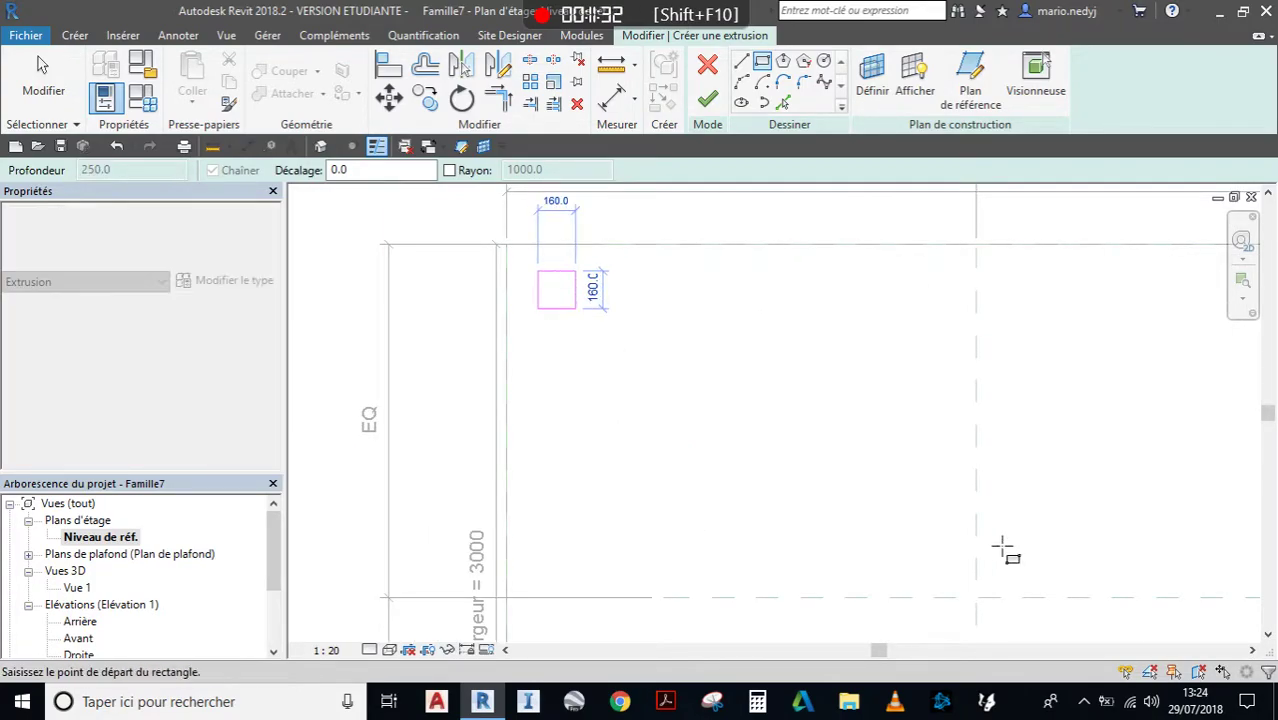
{"action": "key", "text": "Escape"}
{"action": "key", "text": "Escape"}
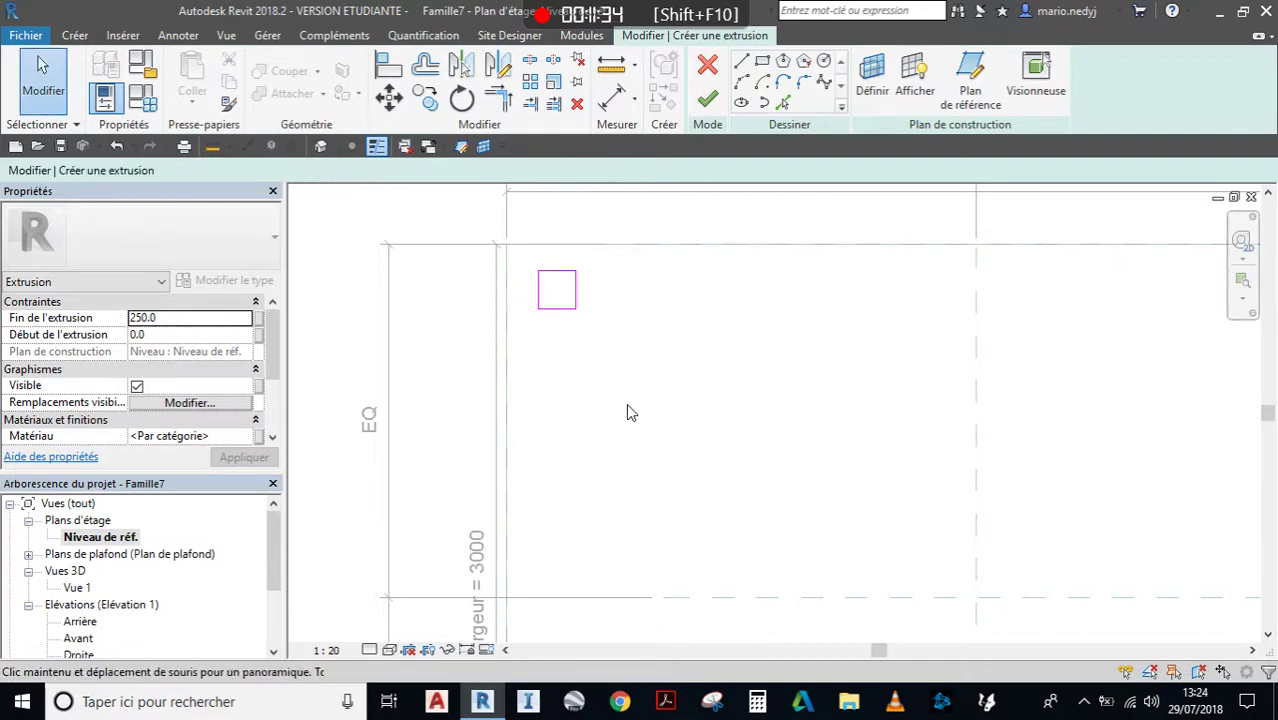
Set the leg profile's upper edge 50 mm from the tabletop's upper reference plane.
{"action": "middle_click_drag", "start_coordinate": [627, 404], "coordinate": [637, 497]}
{"action": "scroll", "coordinate": [562, 379], "scroll_direction": "up", "scroll_amount": 3}
{"action": "scroll", "coordinate": [562, 379], "scroll_direction": "down", "scroll_amount": 1}
{"action": "left_click", "coordinate": [565, 354]}
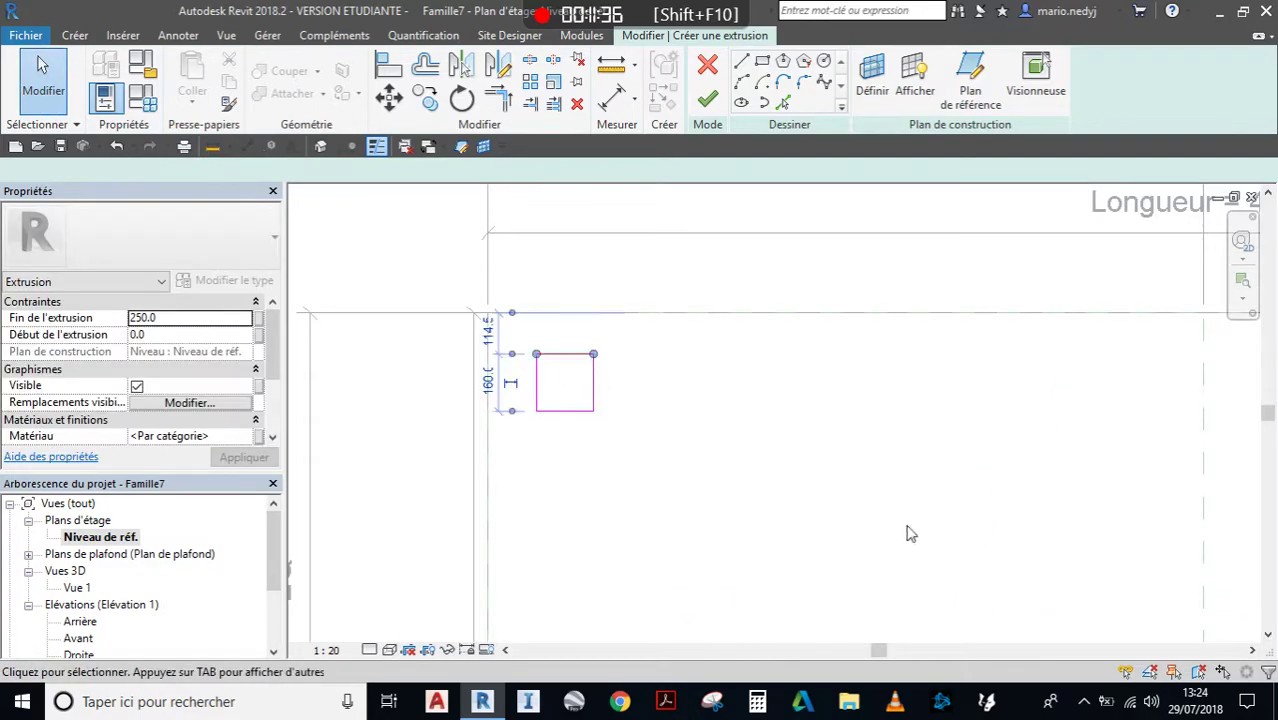
{"action": "left_click", "coordinate": [488, 332]}
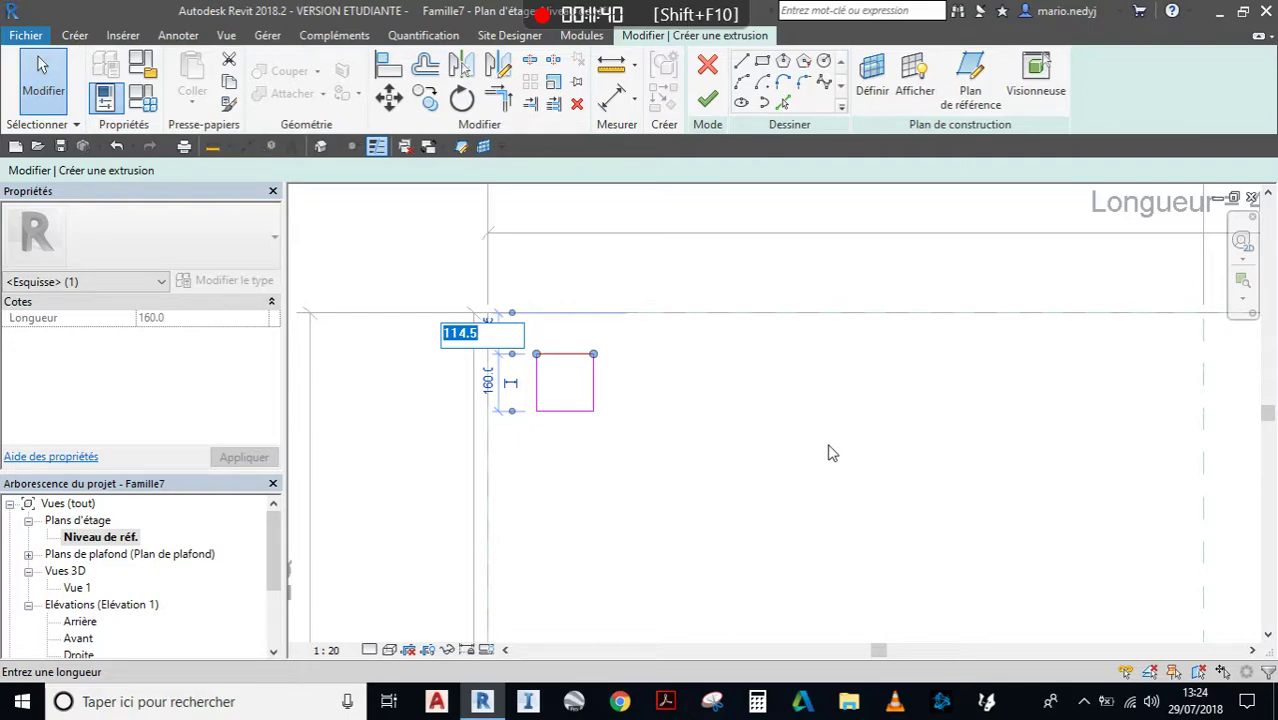
{"action": "type", "text": "50"}
{"action": "key", "text": "Return"}
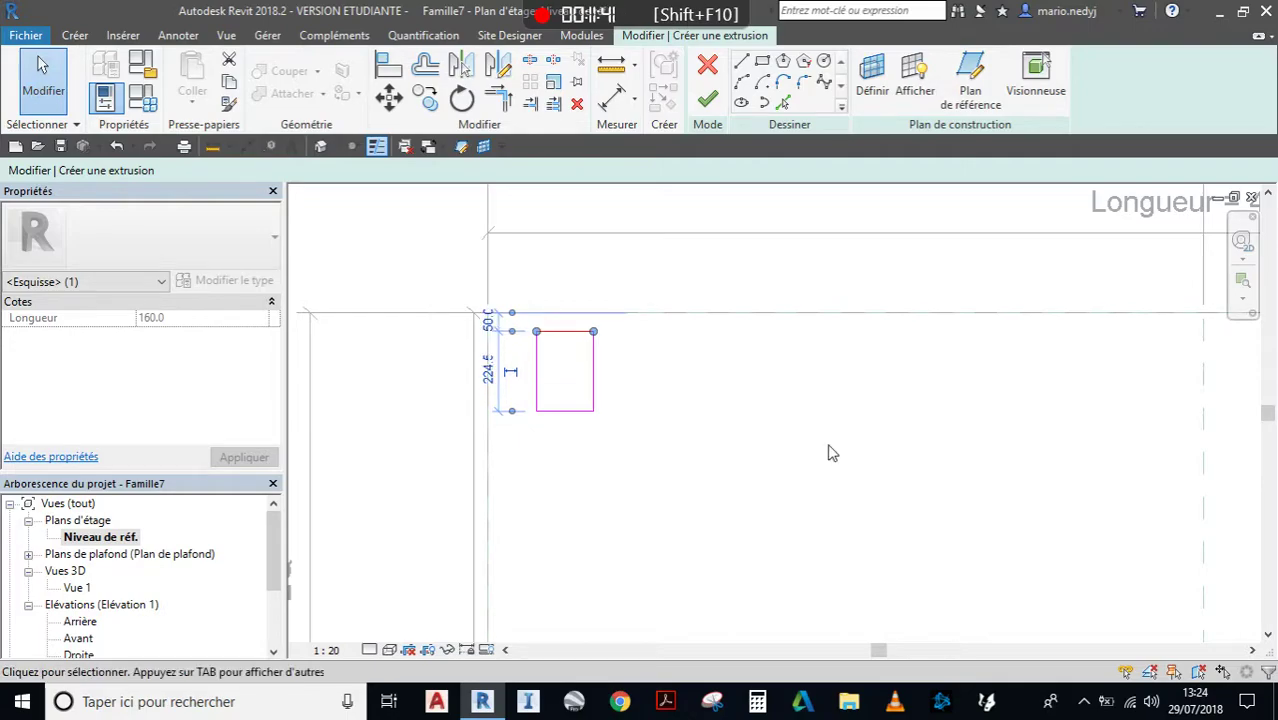
Set the leg profile's left edge 50 mm from the tabletop's left reference plane.
{"action": "left_click", "coordinate": [595, 374]}
{"action": "scroll", "coordinate": [580, 382], "scroll_direction": "up", "scroll_amount": 1}
{"action": "left_click", "coordinate": [527, 369]}
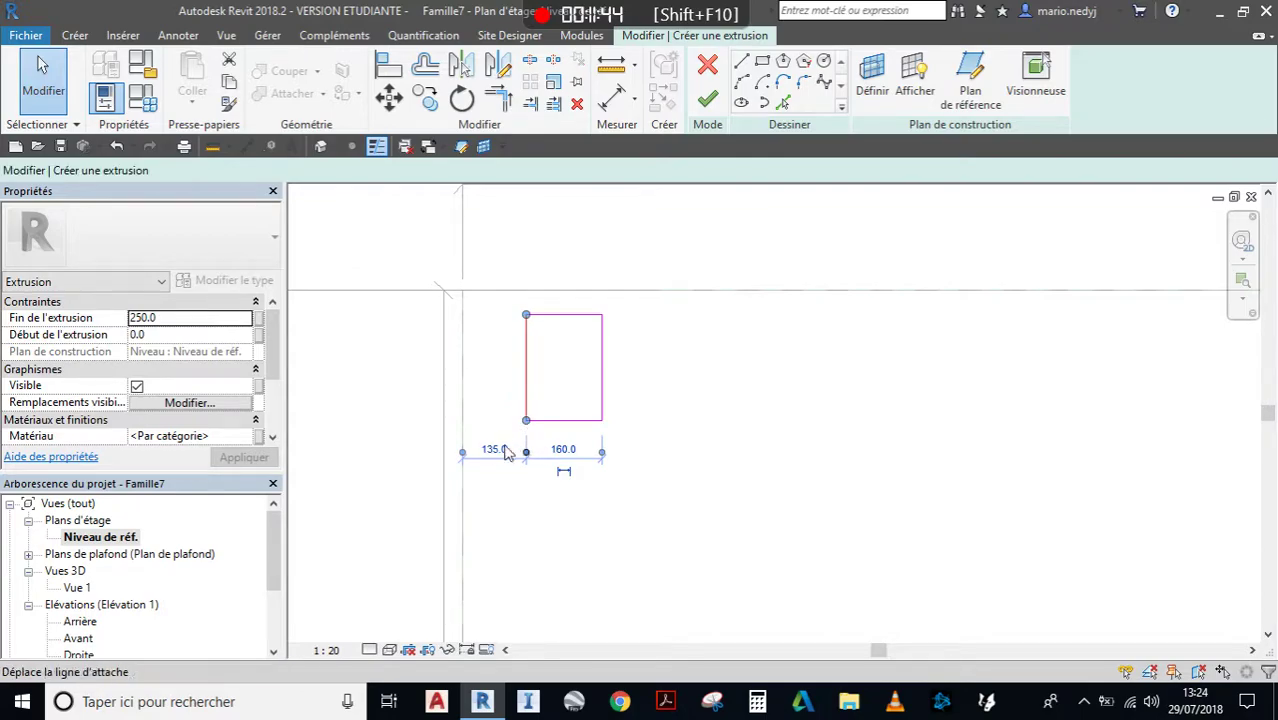
{"action": "left_click", "coordinate": [494, 449]}
{"action": "type", "text": "50"}
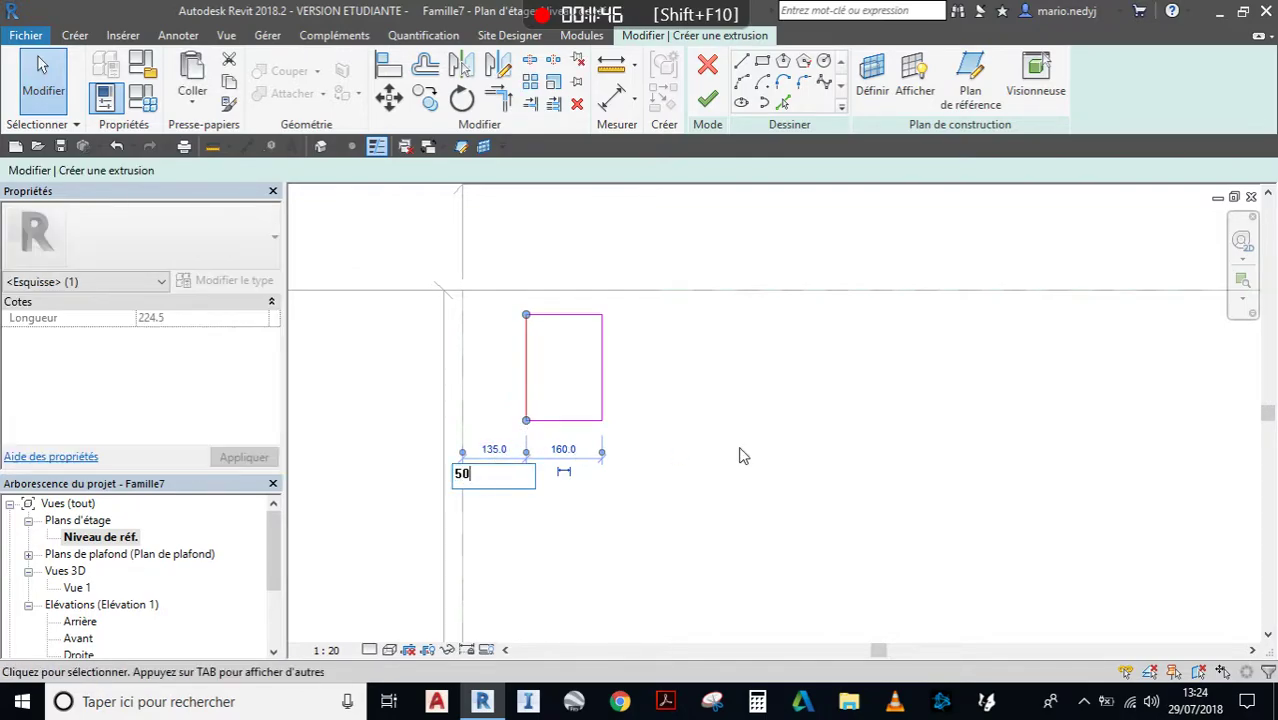
{"action": "key", "text": "Return"}
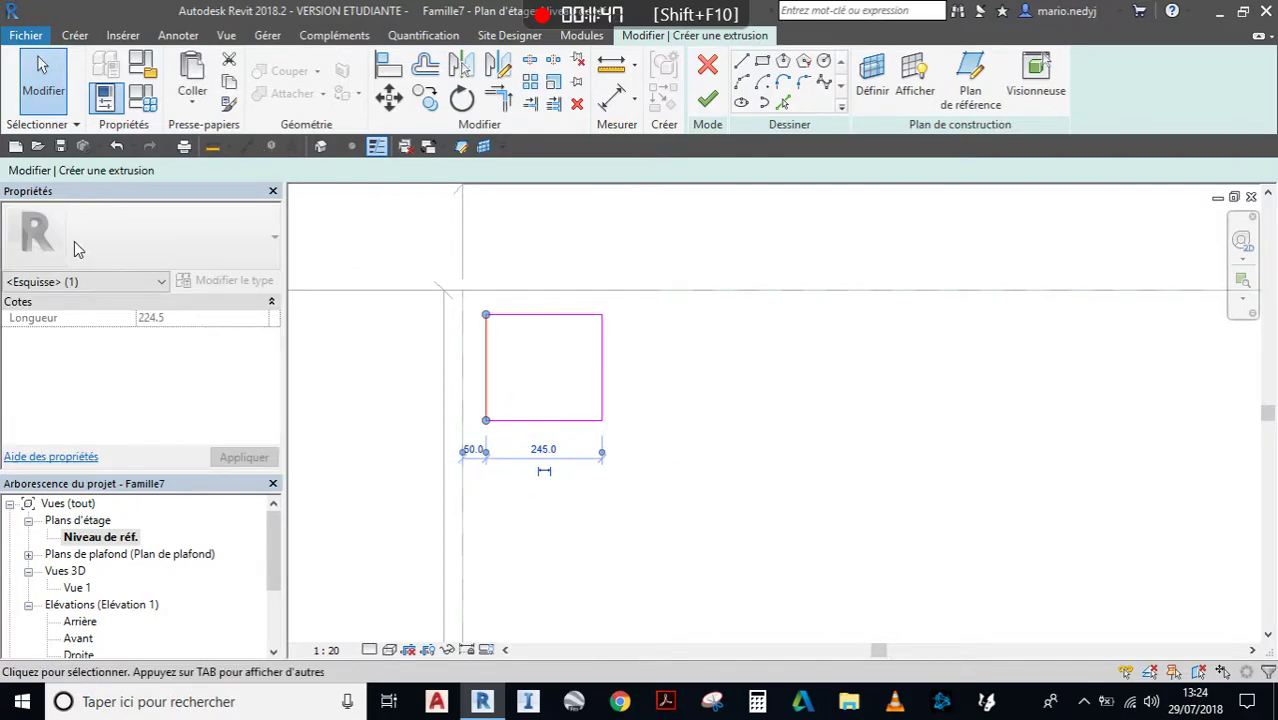
{"action": "left_click", "coordinate": [48, 88]}
Set the leg profile's horizontal width to 100 mm by repositioning its right edge.
{"action": "left_click", "coordinate": [602, 370]}
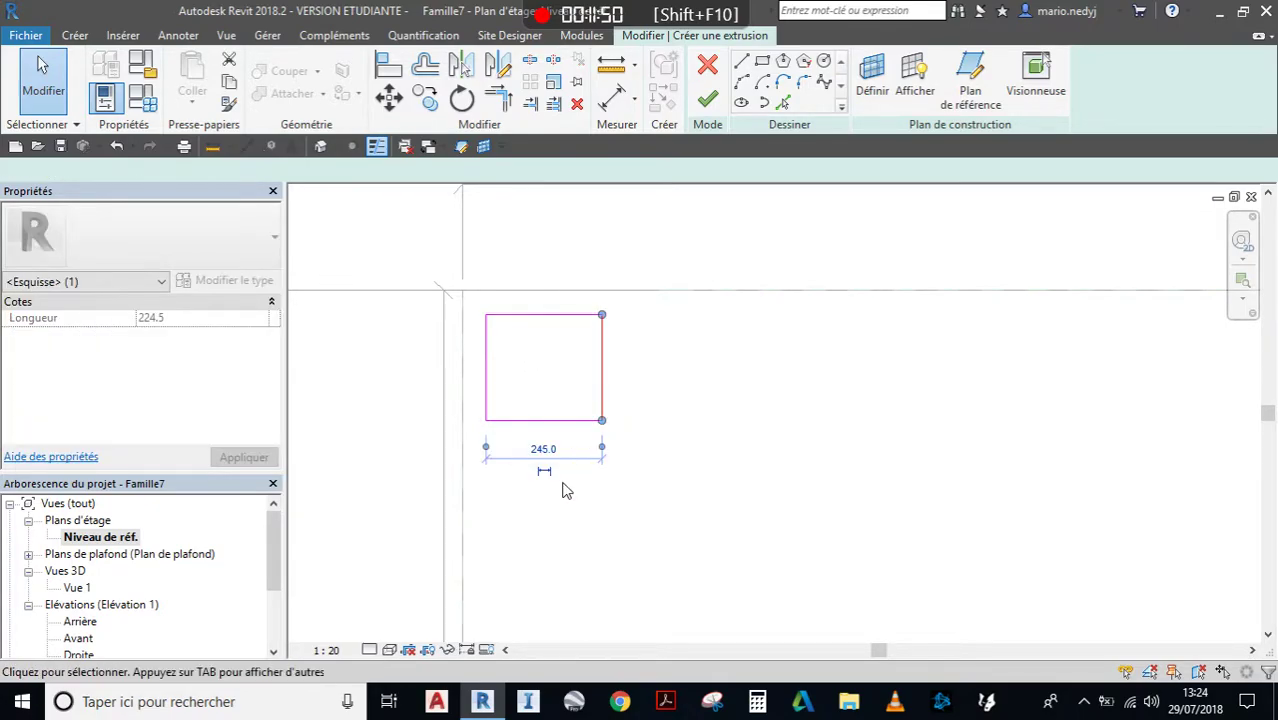
{"action": "left_click", "coordinate": [543, 450]}
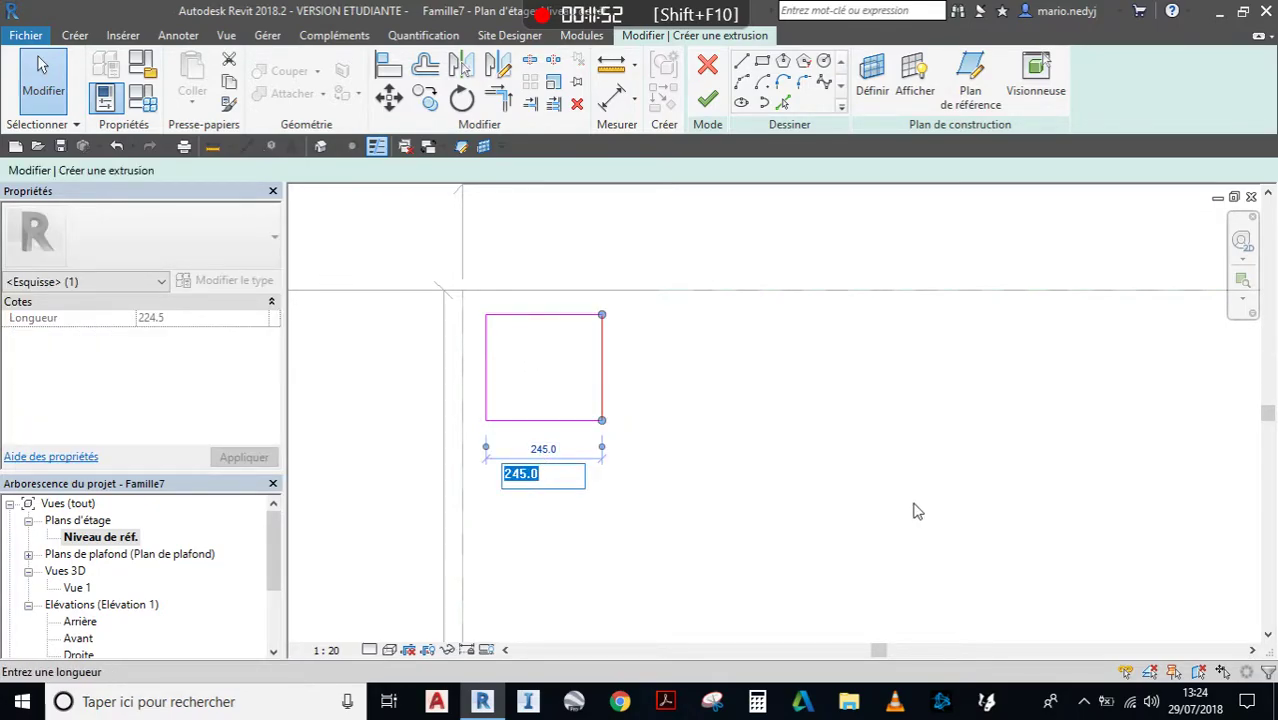
{"action": "type", "text": "50"}
{"action": "key", "text": "Return"}
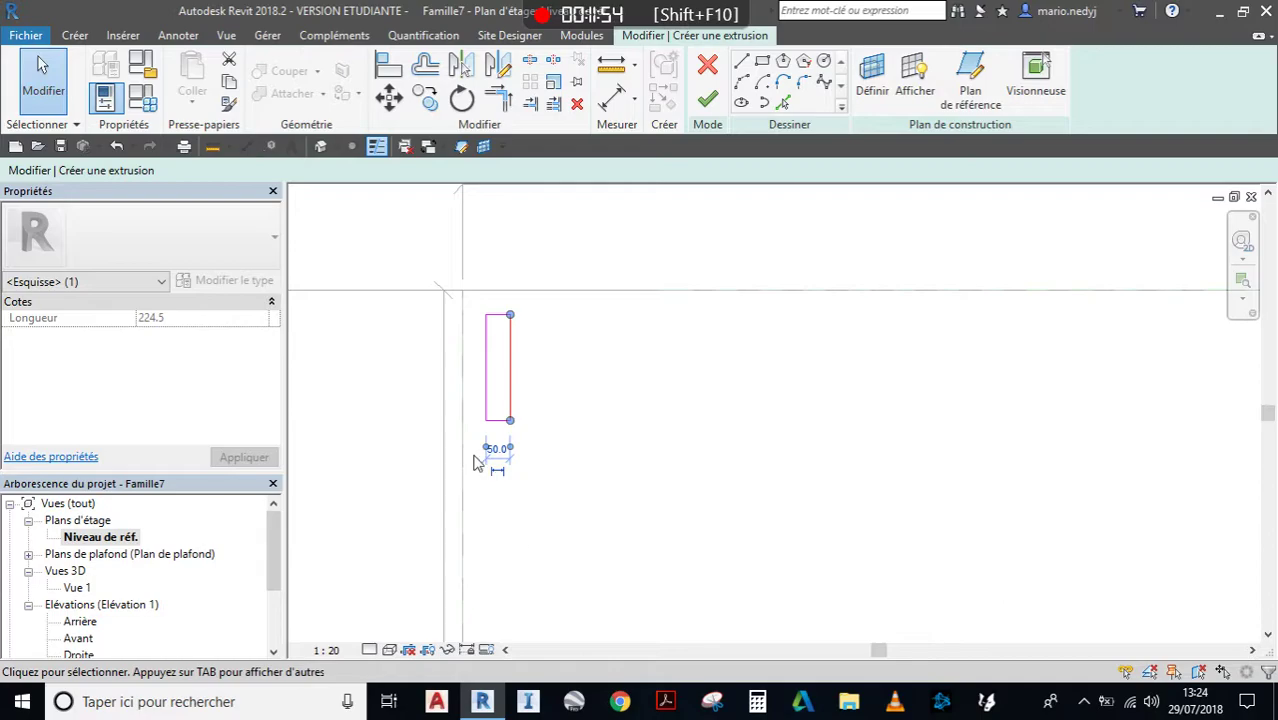
{"action": "scroll", "coordinate": [477, 462], "scroll_direction": "up", "scroll_amount": 2}
{"action": "left_click", "coordinate": [515, 452]}
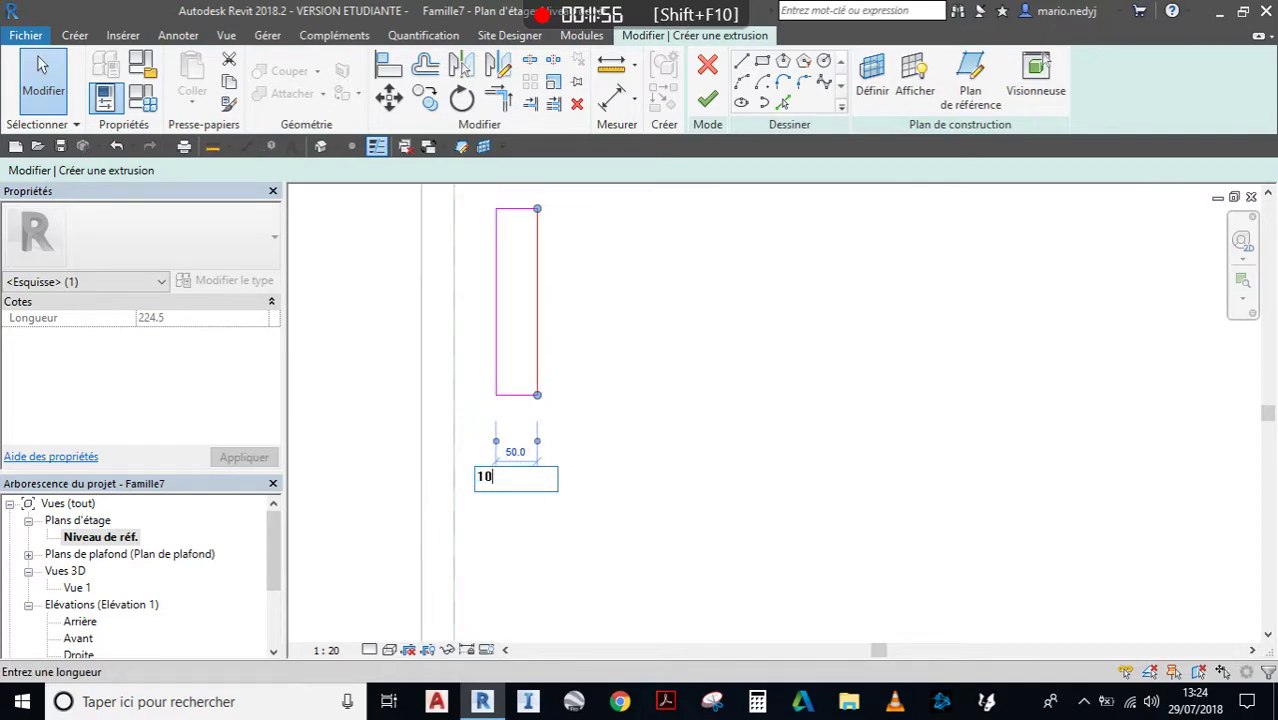
{"action": "type", "text": "100"}
{"action": "key", "text": "Return"}
Set the leg profile's vertical size to 100 mm by repositioning its lower edge.
{"action": "left_click", "coordinate": [540, 396]}
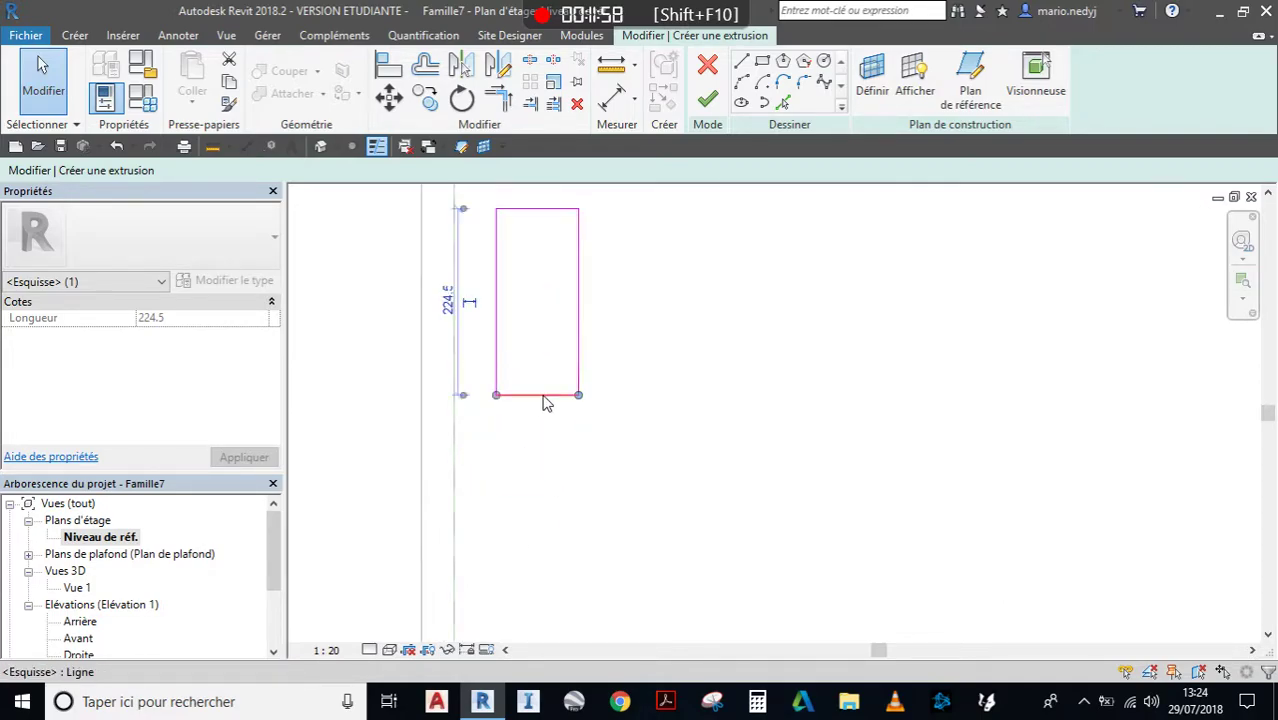
{"action": "left_click", "coordinate": [447, 302]}
{"action": "type", "text": "100"}
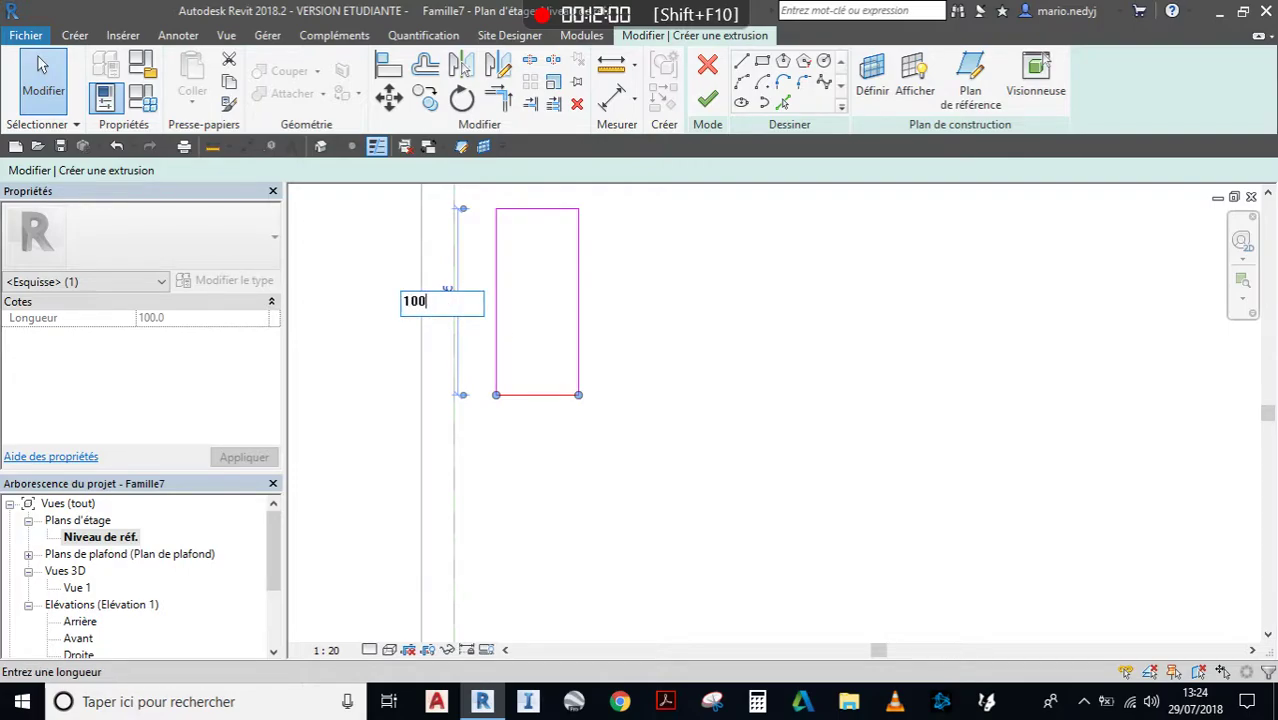
{"action": "key", "text": "Return"}
{"action": "left_click", "coordinate": [40, 65]}
Mirror the whole square leg profile about the vertical centre reference plane to the tabletop's upper-right corner.
{"action": "scroll", "coordinate": [736, 365], "scroll_direction": "down", "scroll_amount": 4}
{"action": "middle_click_drag", "start_coordinate": [736, 380], "coordinate": [675, 405]}
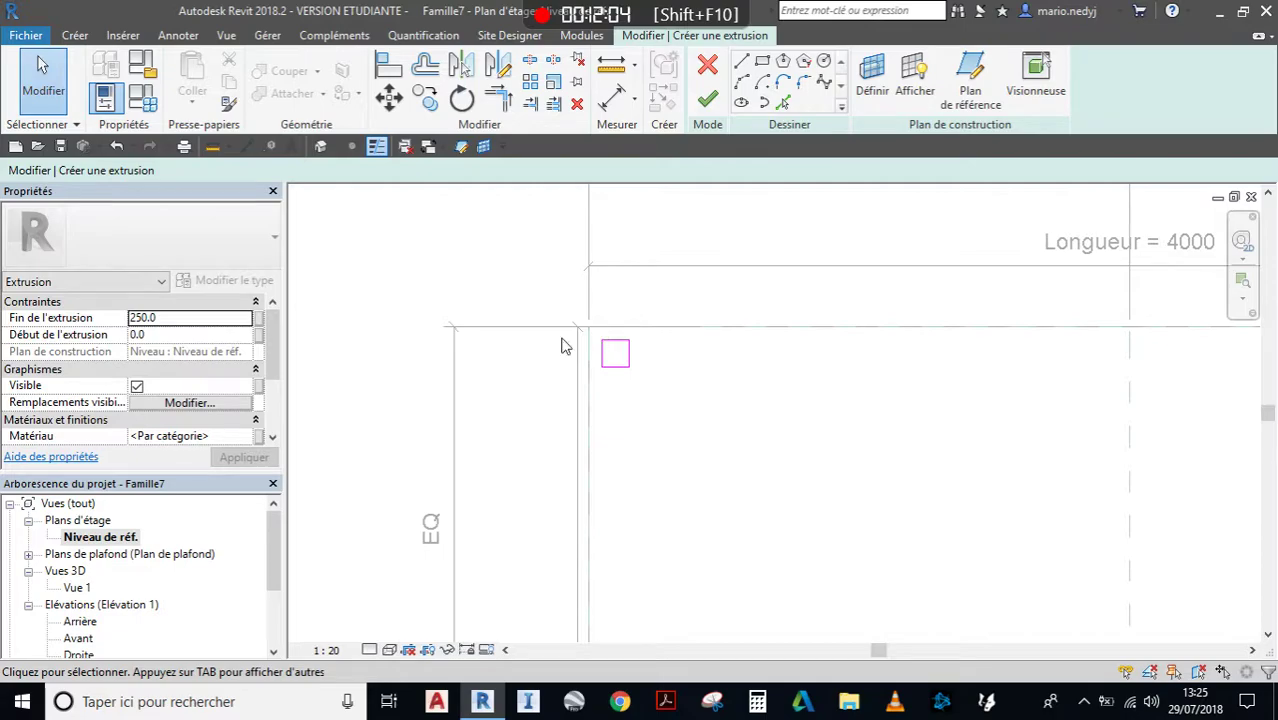
{"action": "scroll", "coordinate": [658, 362], "scroll_direction": "up", "scroll_amount": 1}
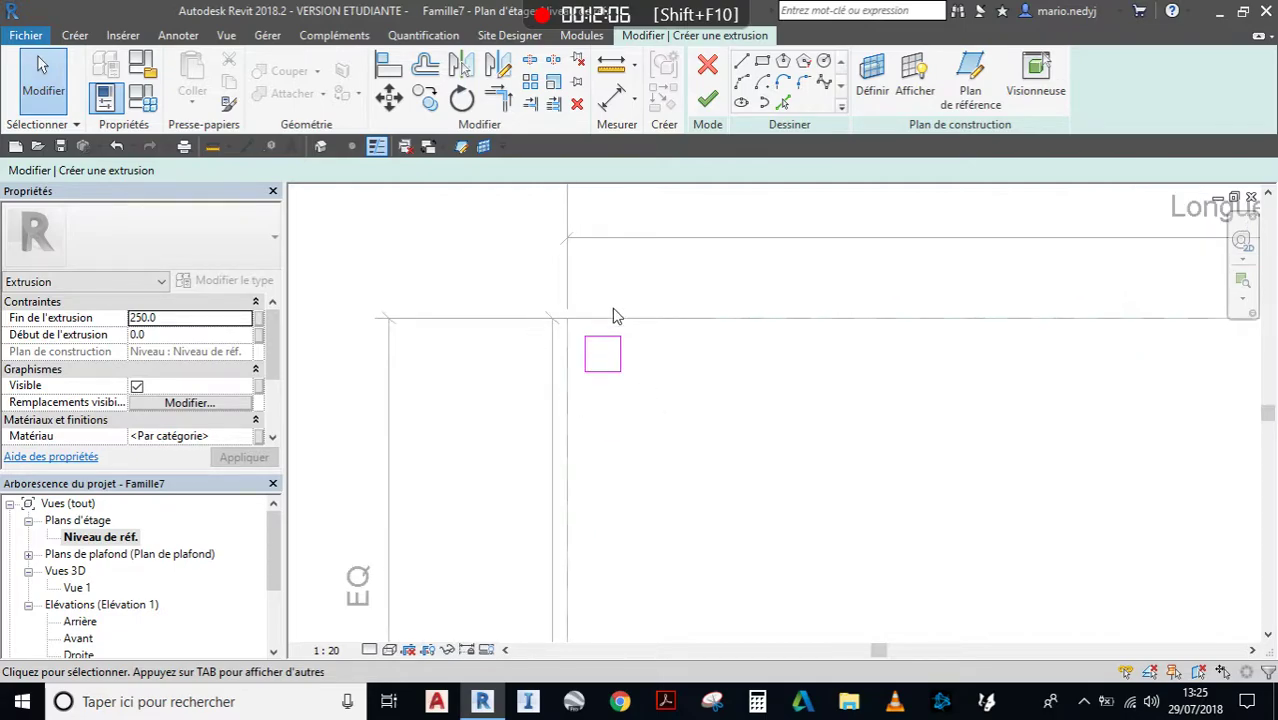
{"action": "mouse_move", "coordinate": [686, 419]}
{"action": "left_mouse_down"}
{"action": "mouse_move", "coordinate": [508, 277]}
{"action": "mouse_move", "coordinate": [540, 306]}
{"action": "left_mouse_up"}
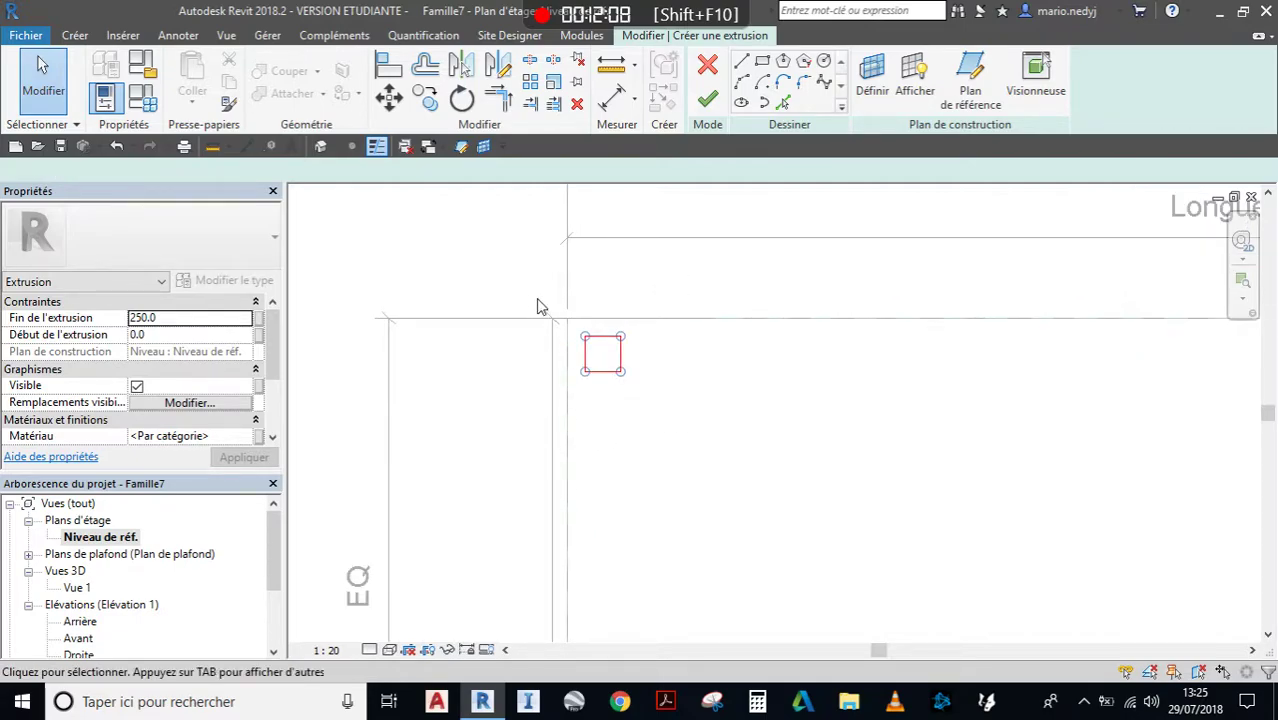
{"action": "scroll", "coordinate": [750, 420], "scroll_direction": "down", "scroll_amount": 4}
{"action": "middle_click_drag", "start_coordinate": [765, 468], "coordinate": [617, 383]}
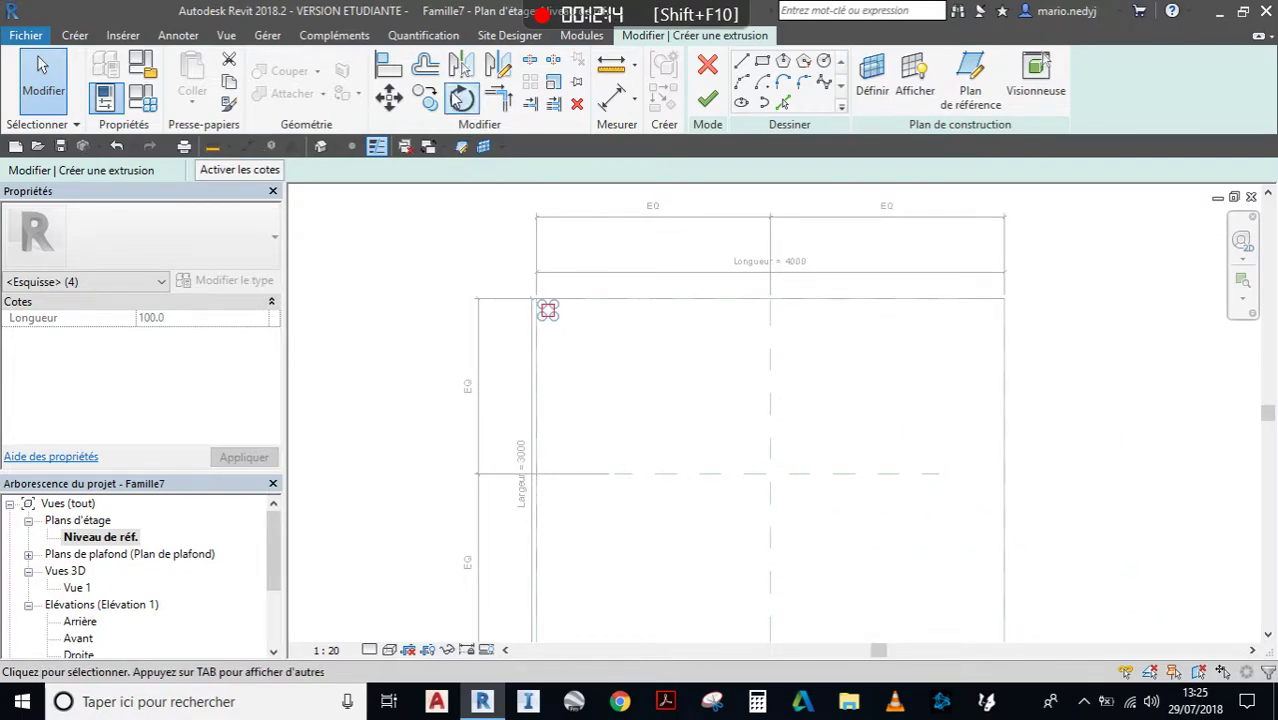
{"action": "left_click", "coordinate": [462, 68]}
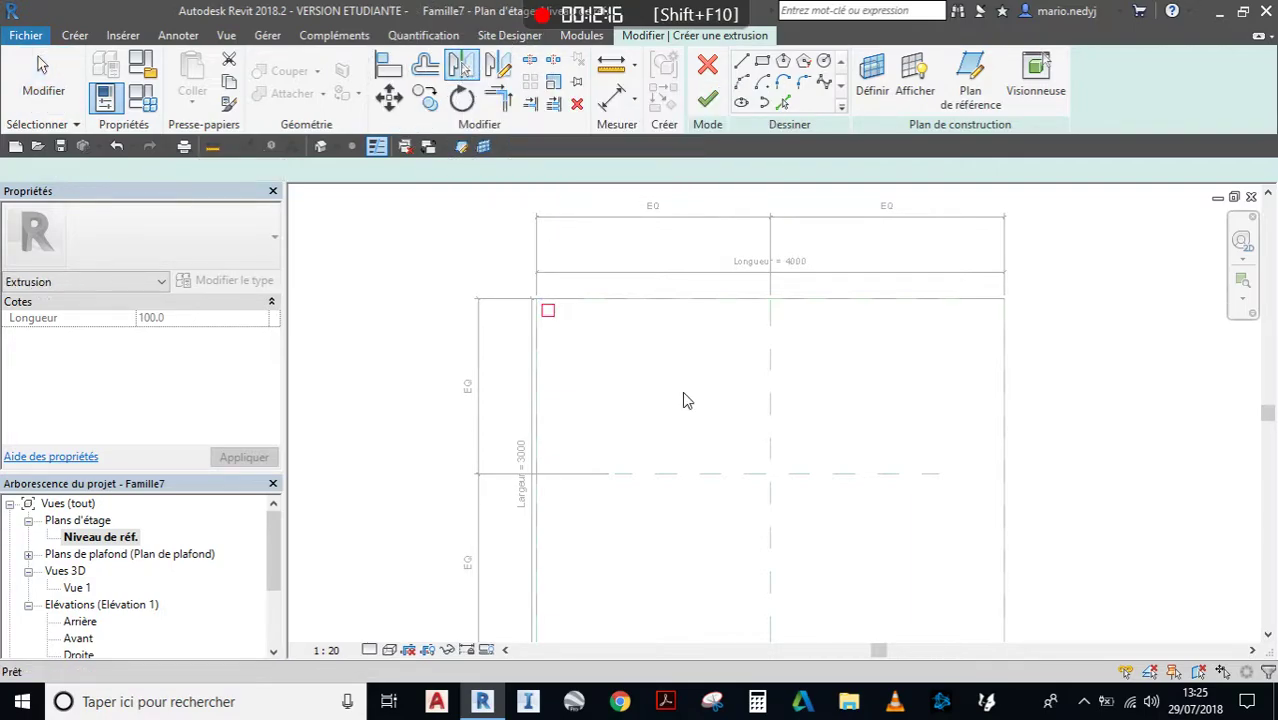
{"action": "left_click", "coordinate": [769, 380]}
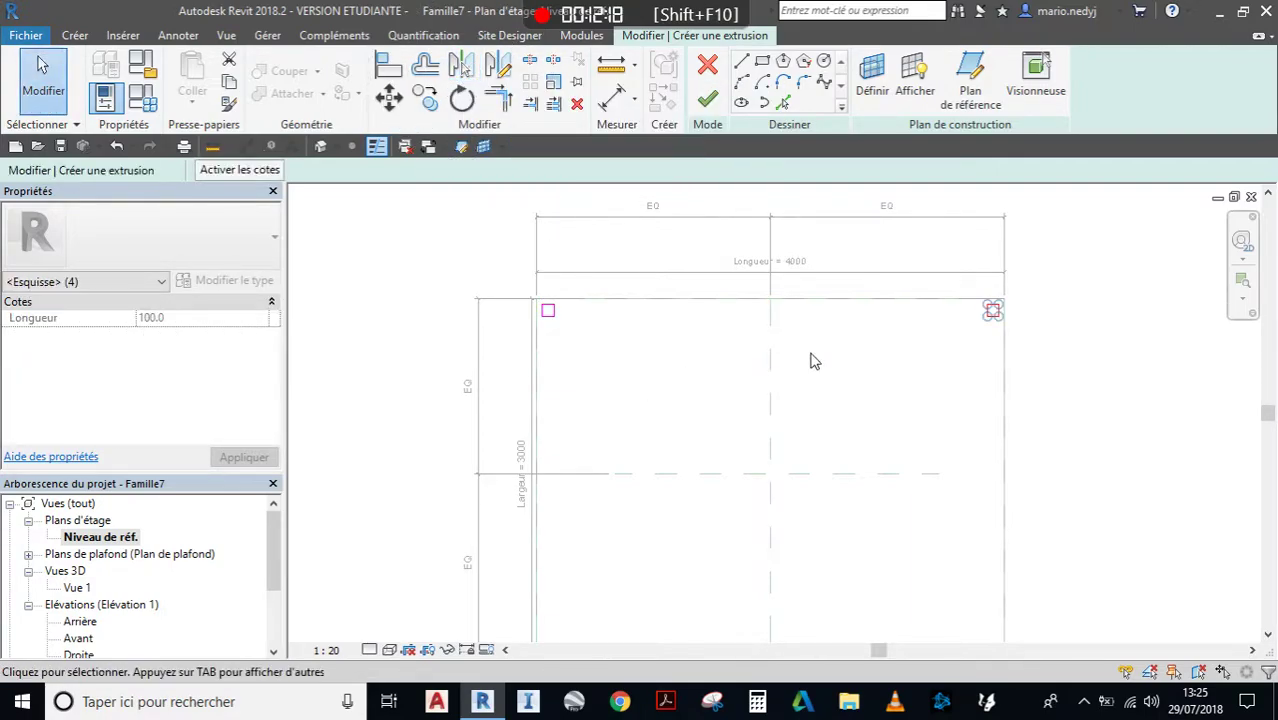
Mirror both upper leg profiles about the horizontal centre reference plane to the tabletop's lower corners.
{"action": "left_click_drag", "start_coordinate": [1050, 366], "coordinate": [458, 243]}
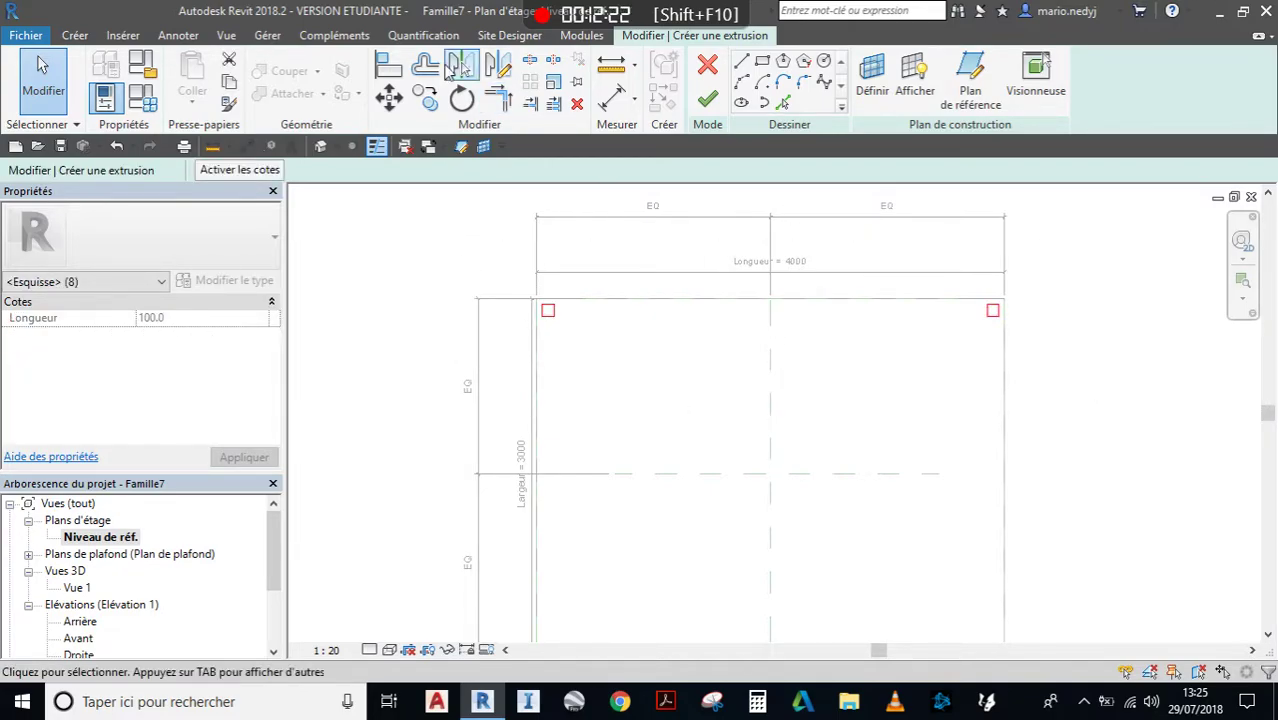
{"action": "left_click", "coordinate": [459, 66]}
{"action": "left_click", "coordinate": [743, 473]}
{"action": "middle_click_drag", "start_coordinate": [815, 421], "coordinate": [781, 404]}
{"action": "key", "text": "Escape"}
{"action": "scroll", "coordinate": [767, 305], "scroll_direction": "down", "scroll_amount": 1}
{"action": "scroll", "coordinate": [767, 305], "scroll_direction": "down", "scroll_amount": 1}
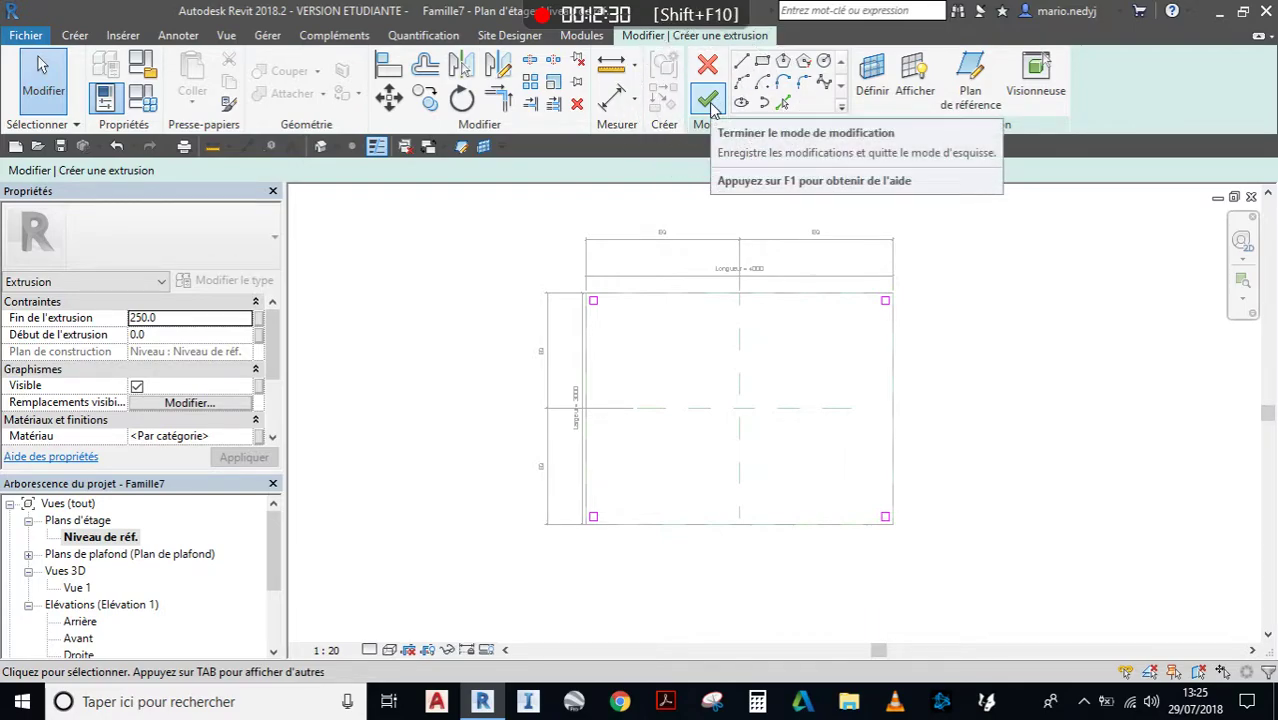
Finish the four-leg extrusion sketch and open the Avant elevation.
{"action": "left_click", "coordinate": [707, 98]}
{"action": "scroll", "coordinate": [80, 590], "scroll_direction": "down", "scroll_amount": 2}
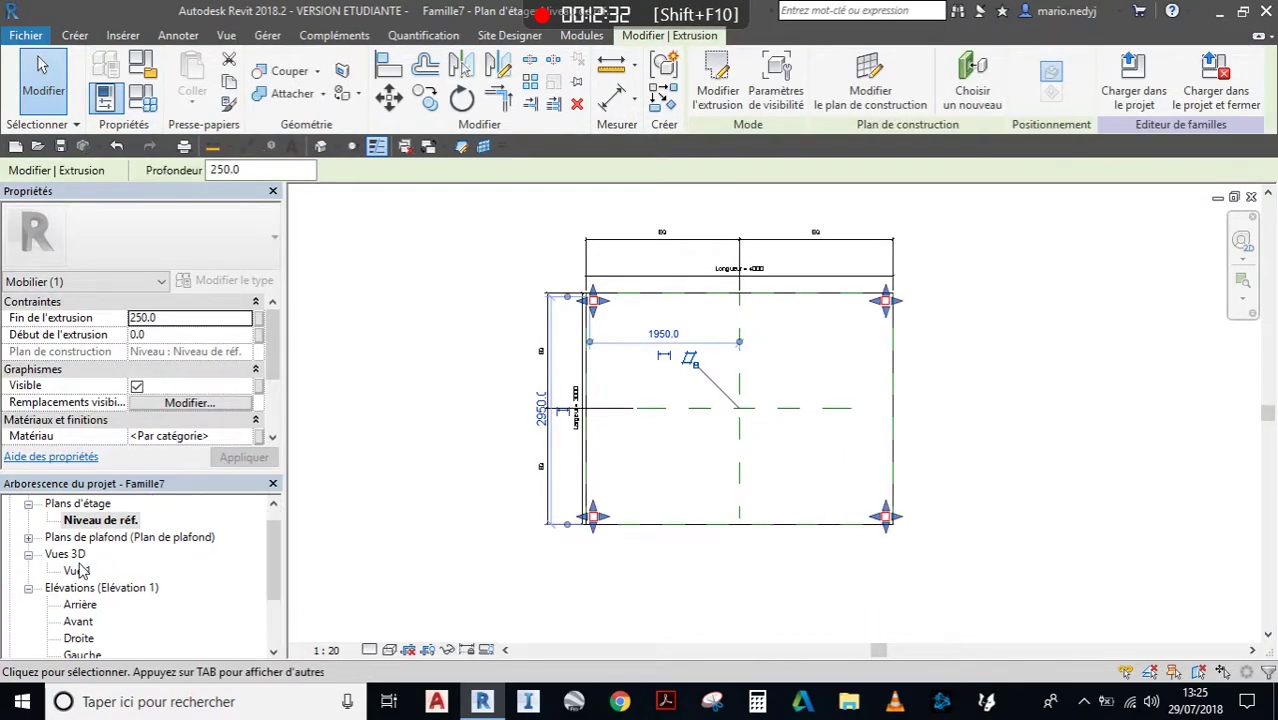
{"action": "double_click", "coordinate": [78, 604]}
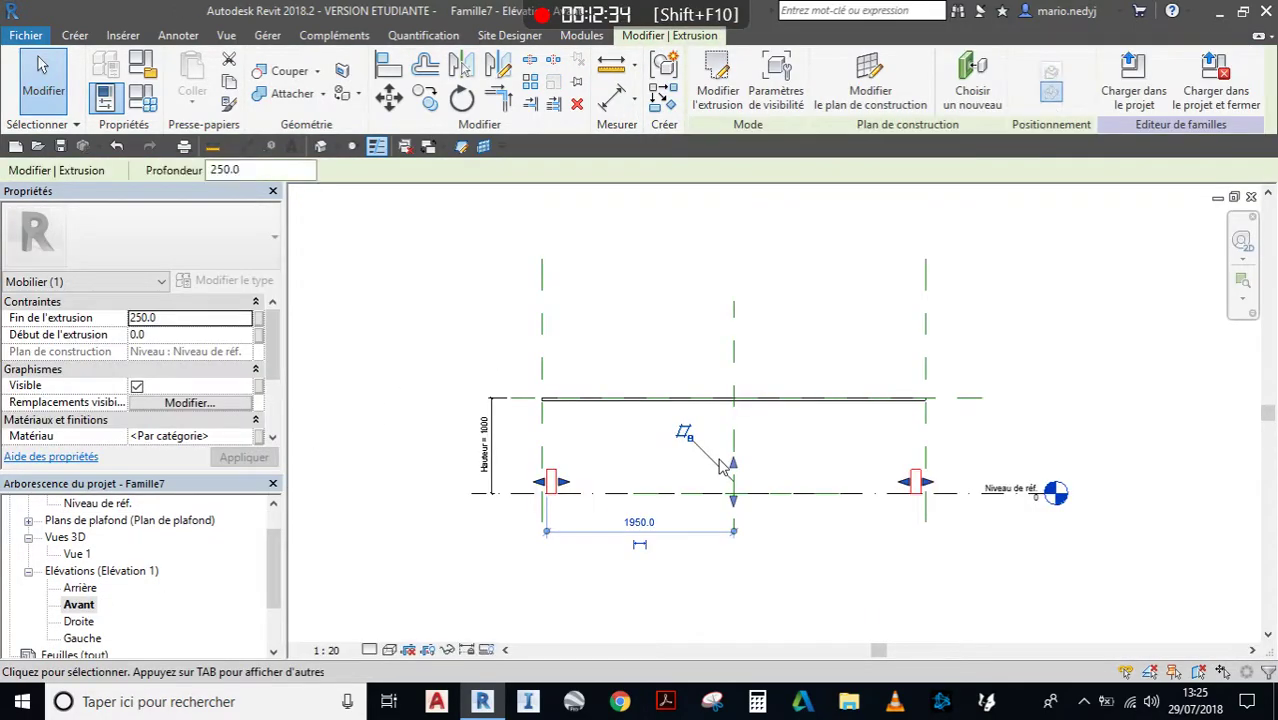
Stretch the top of the leg extrusion up to the underside of the tabletop, for an extrusion end of 970 mm.
{"action": "scroll", "coordinate": [857, 500], "scroll_direction": "up", "scroll_amount": 3}
{"action": "middle_click_drag", "start_coordinate": [456, 480], "coordinate": [606, 425]}
{"action": "scroll", "coordinate": [485, 431], "scroll_direction": "up", "scroll_amount": 1}
{"action": "key", "text": "ctrl"}
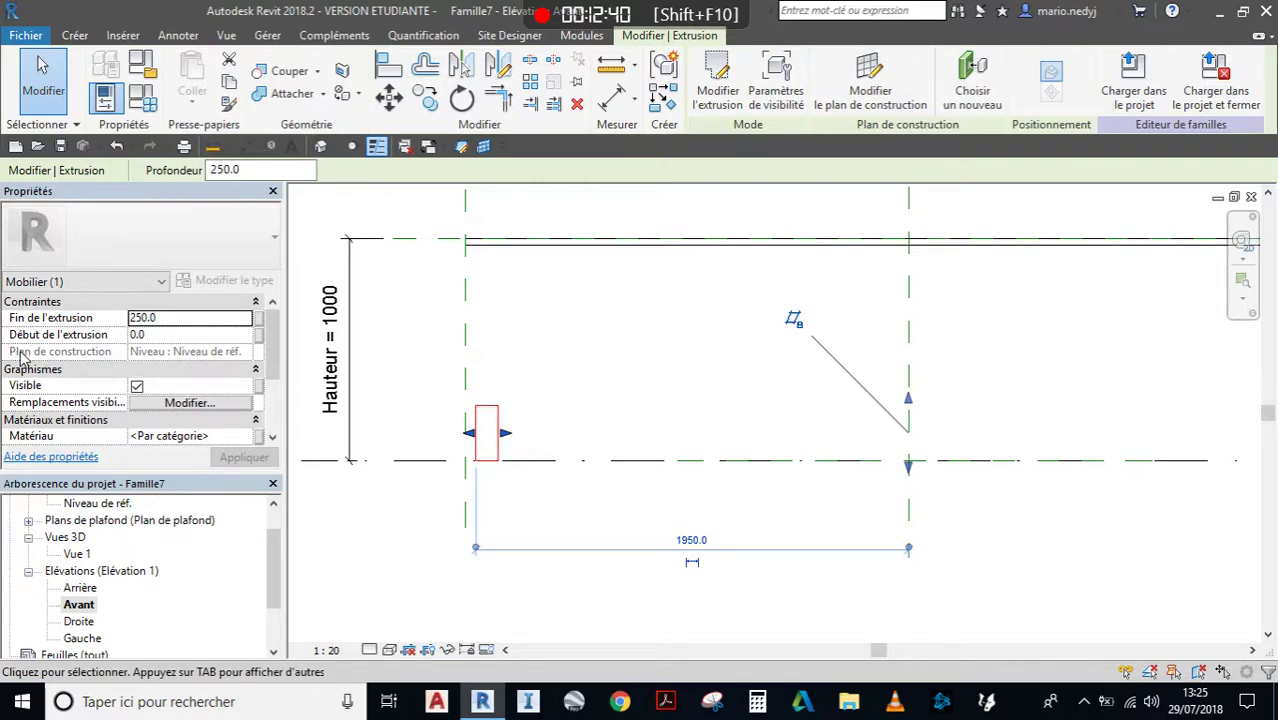
{"action": "key", "text": "ctrl"}
{"action": "middle_click_drag", "start_coordinate": [808, 393], "coordinate": [706, 441]}
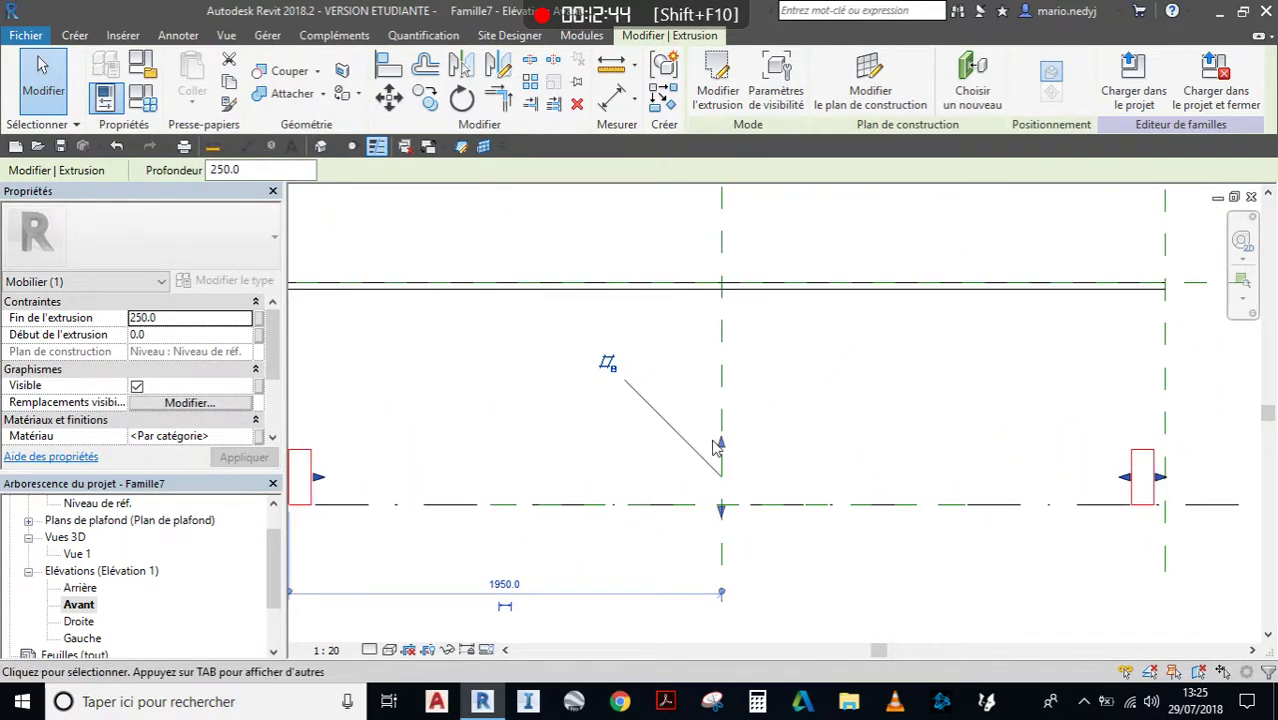
{"action": "left_click_drag", "start_coordinate": [721, 441], "coordinate": [721, 290]}
{"action": "middle_click_drag", "start_coordinate": [410, 391], "coordinate": [610, 399]}
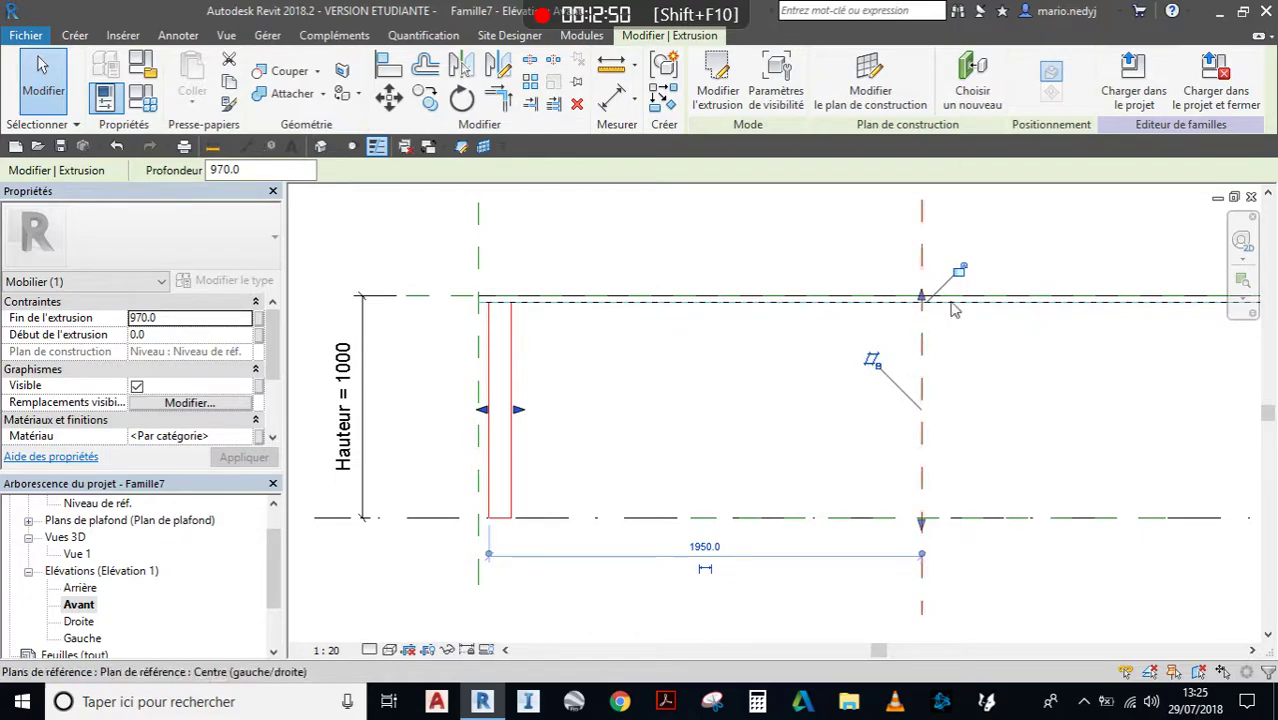
{"action": "scroll", "coordinate": [1000, 296], "scroll_direction": "up", "scroll_amount": 2}
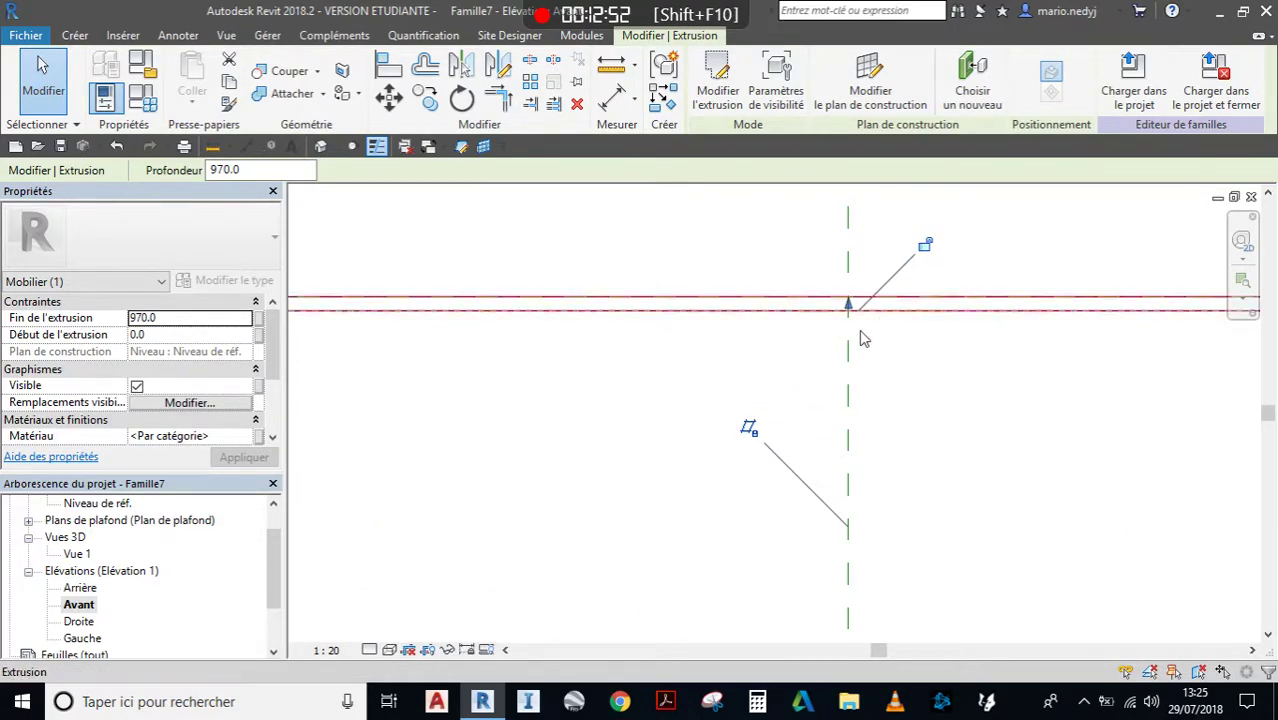
{"action": "scroll", "coordinate": [884, 313], "scroll_direction": "down", "scroll_amount": 3}
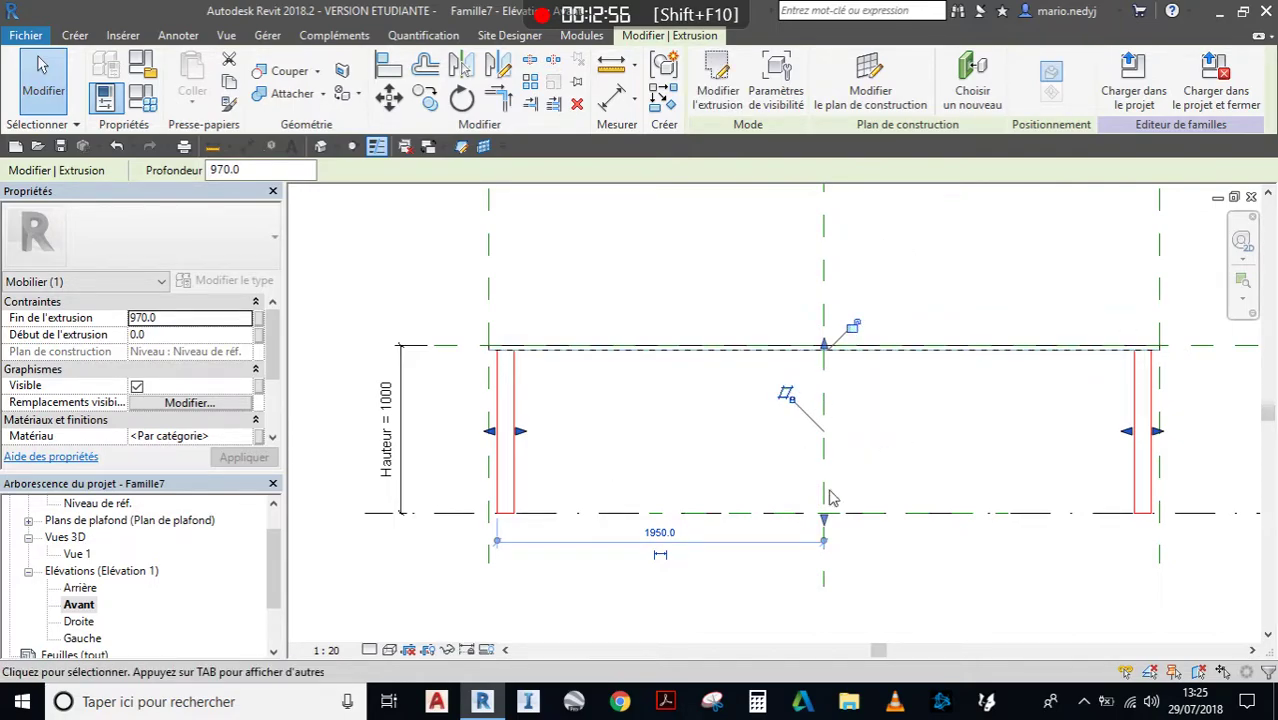
{"action": "left_click", "coordinate": [43, 80]}
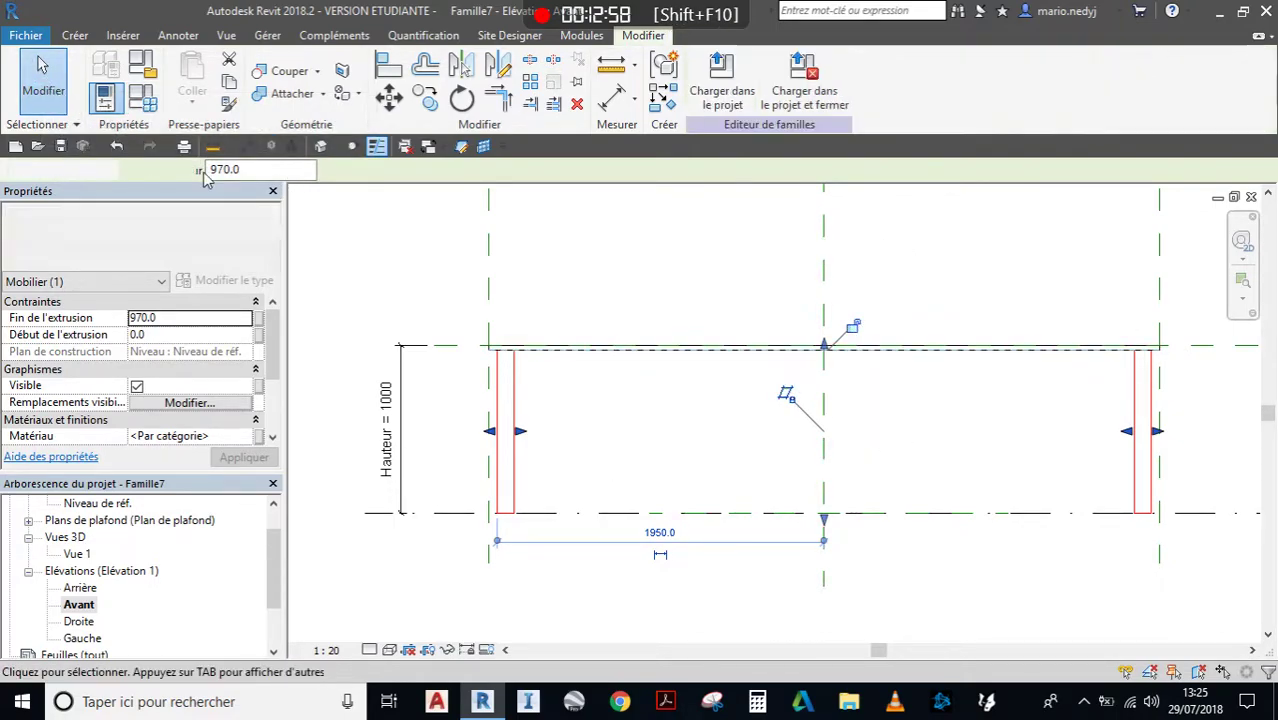
Set the table's Hauteur dimension to 1500 in the Avant elevation.
{"action": "scroll", "coordinate": [698, 450], "scroll_direction": "down", "scroll_amount": 1}
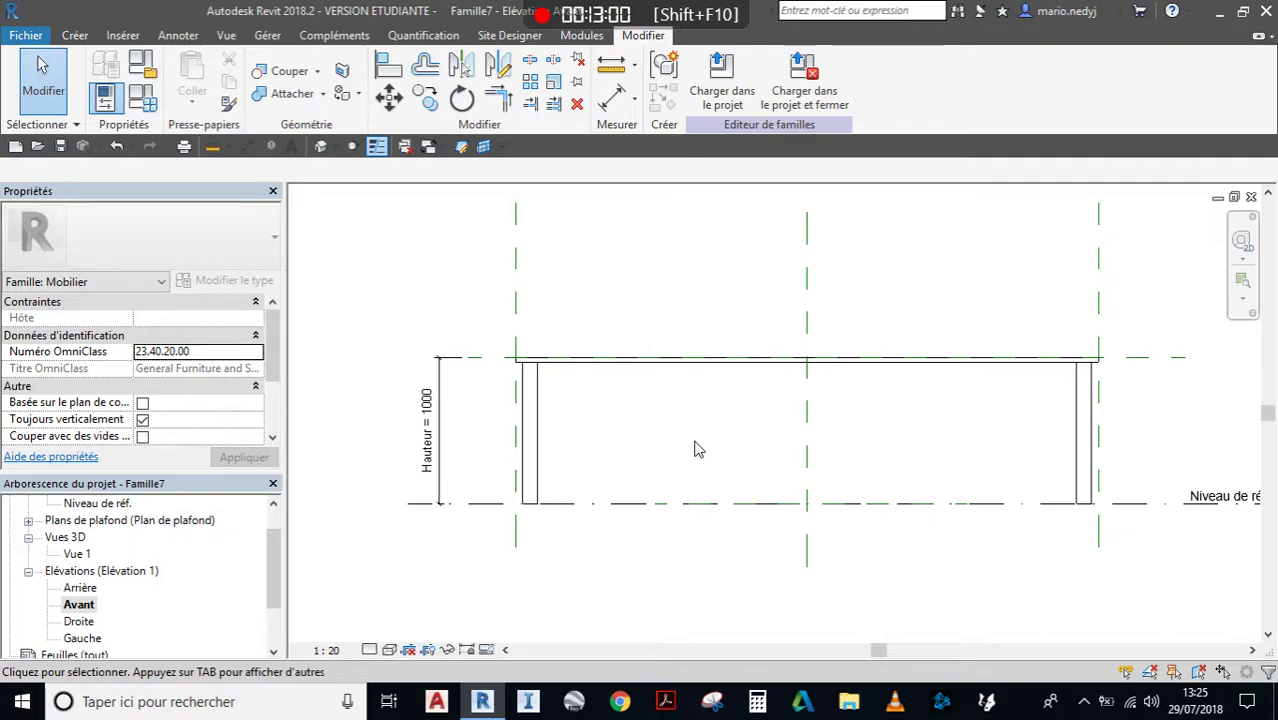
{"action": "scroll", "coordinate": [478, 426], "scroll_direction": "up", "scroll_amount": 1}
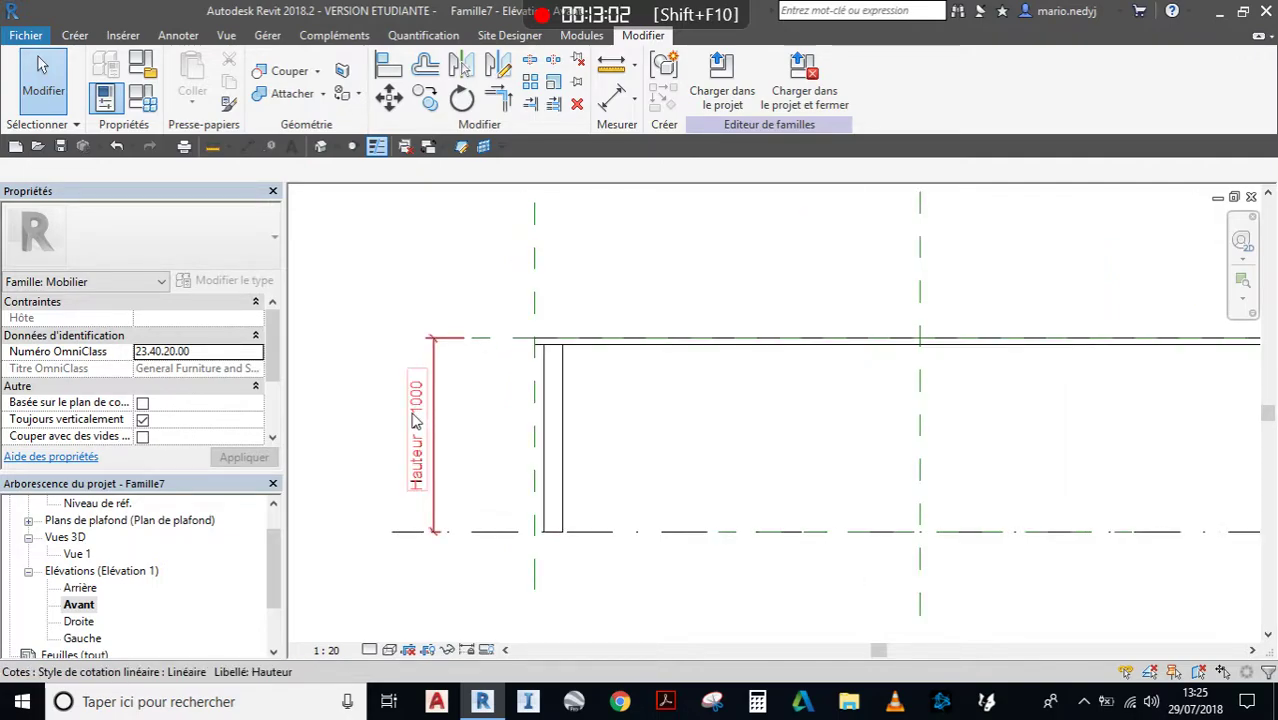
{"action": "left_click", "coordinate": [433, 430]}
{"action": "left_click", "coordinate": [418, 428]}
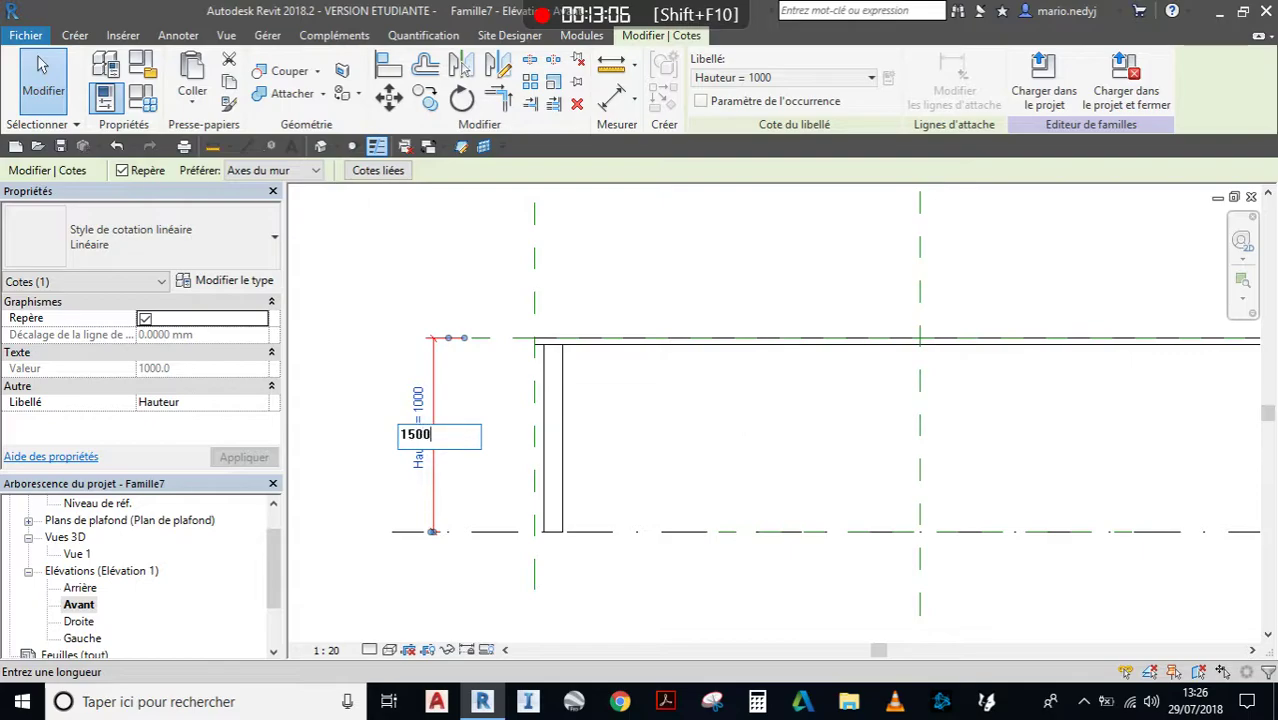
{"action": "key", "text": "Return"}
{"action": "left_click", "coordinate": [813, 400]}
{"action": "scroll", "coordinate": [813, 400], "scroll_direction": "down", "scroll_amount": 3}
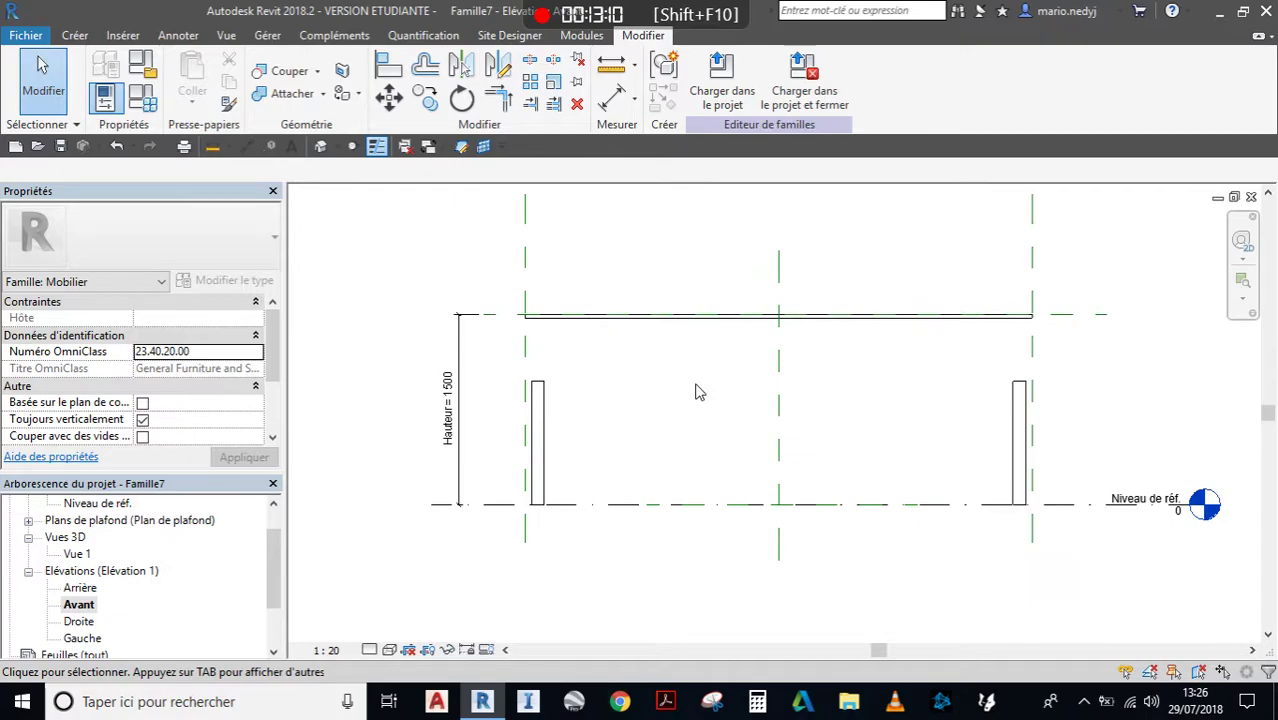
Stretch the top of the leg extrusion up to the tabletop's underside, for an extrusion end of 1470 mm, and lock the alignment.
{"action": "scroll", "coordinate": [1057, 450], "scroll_direction": "up", "scroll_amount": 1}
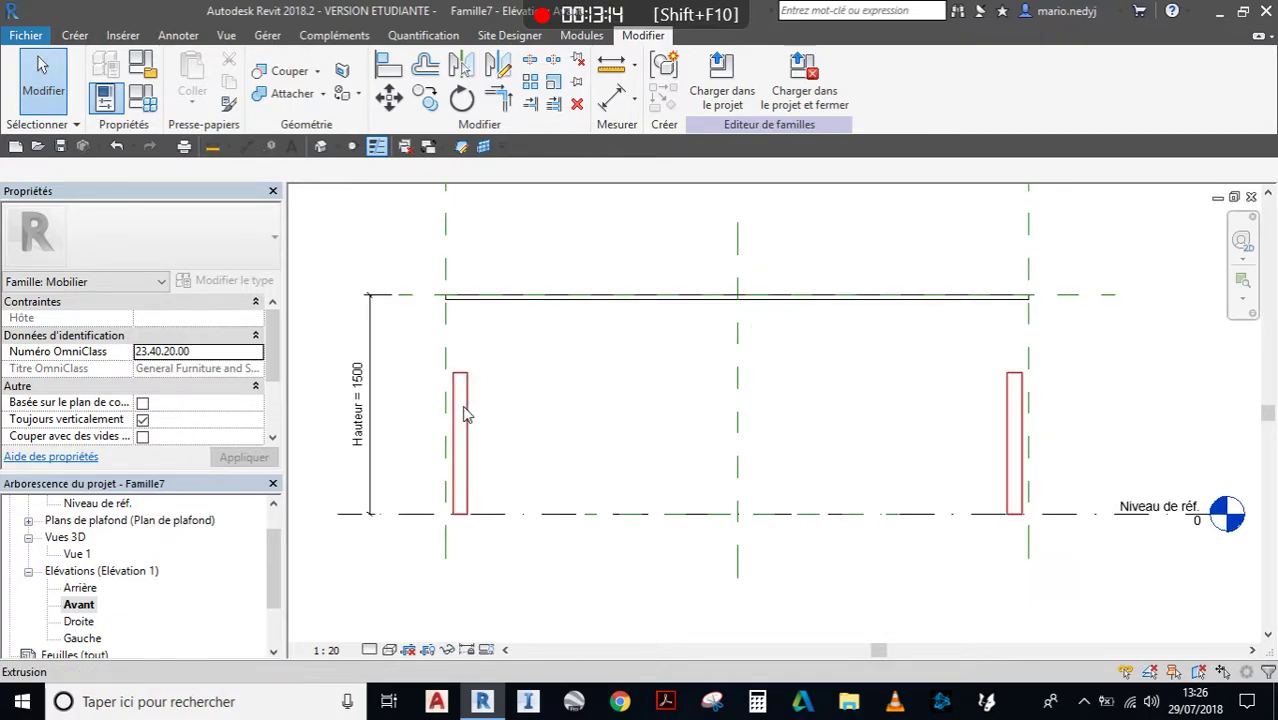
{"action": "middle_click_drag", "start_coordinate": [658, 400], "coordinate": [744, 399]}
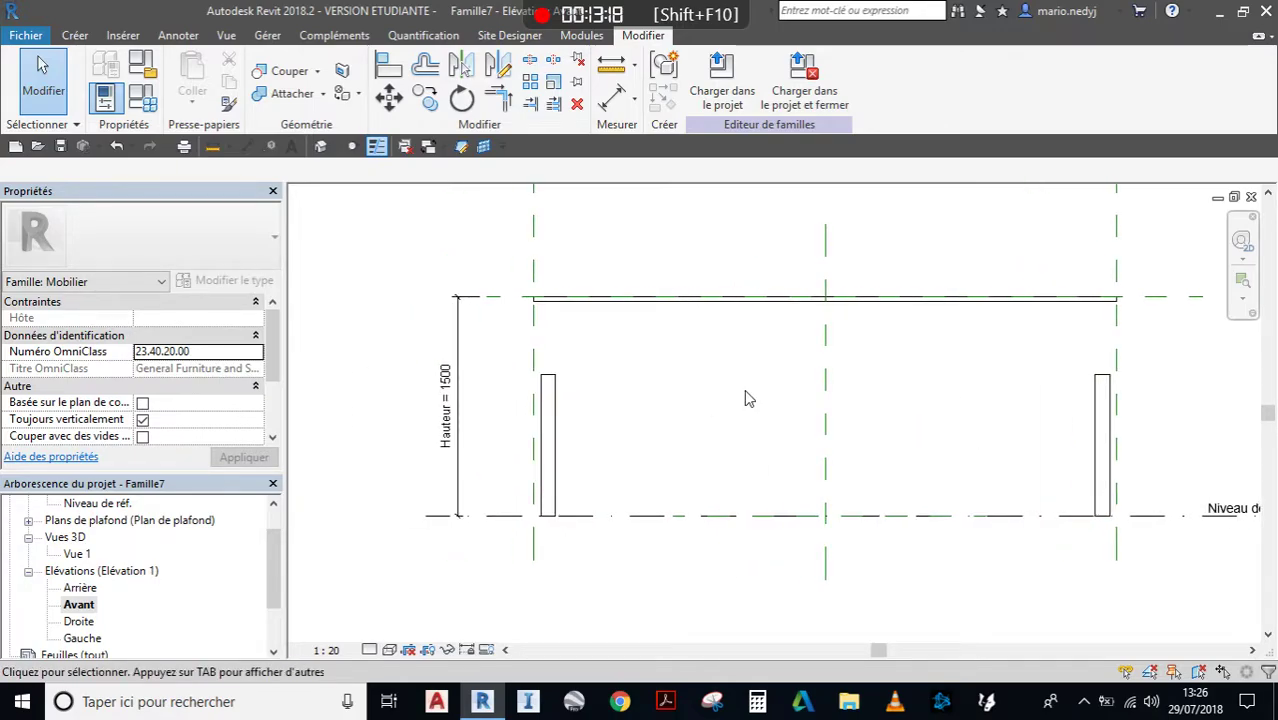
{"action": "left_click", "coordinate": [558, 418]}
{"action": "left_click_drag", "start_coordinate": [826, 372], "coordinate": [829, 315]}
{"action": "left_click", "coordinate": [859, 269]}
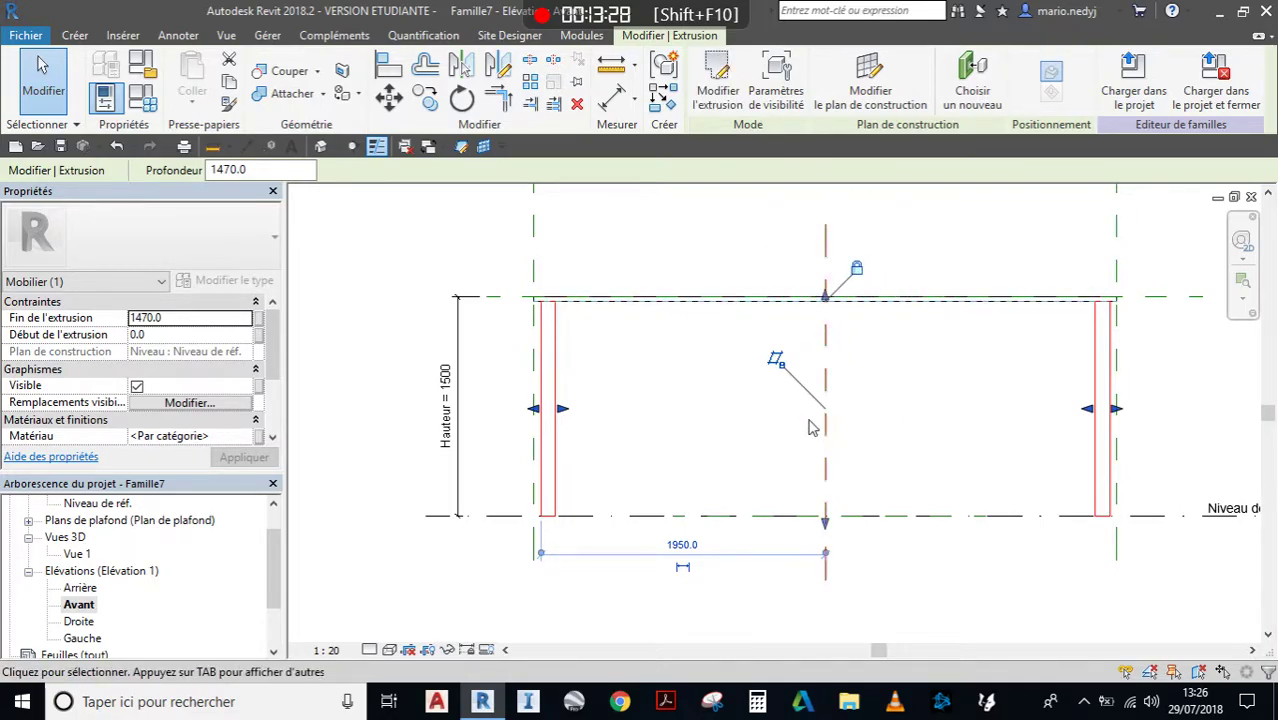
{"action": "left_click", "coordinate": [43, 80]}
Set the Hauteur dimension to 1 m to test that the locked legs follow the tabletop.
{"action": "left_click", "coordinate": [442, 393]}
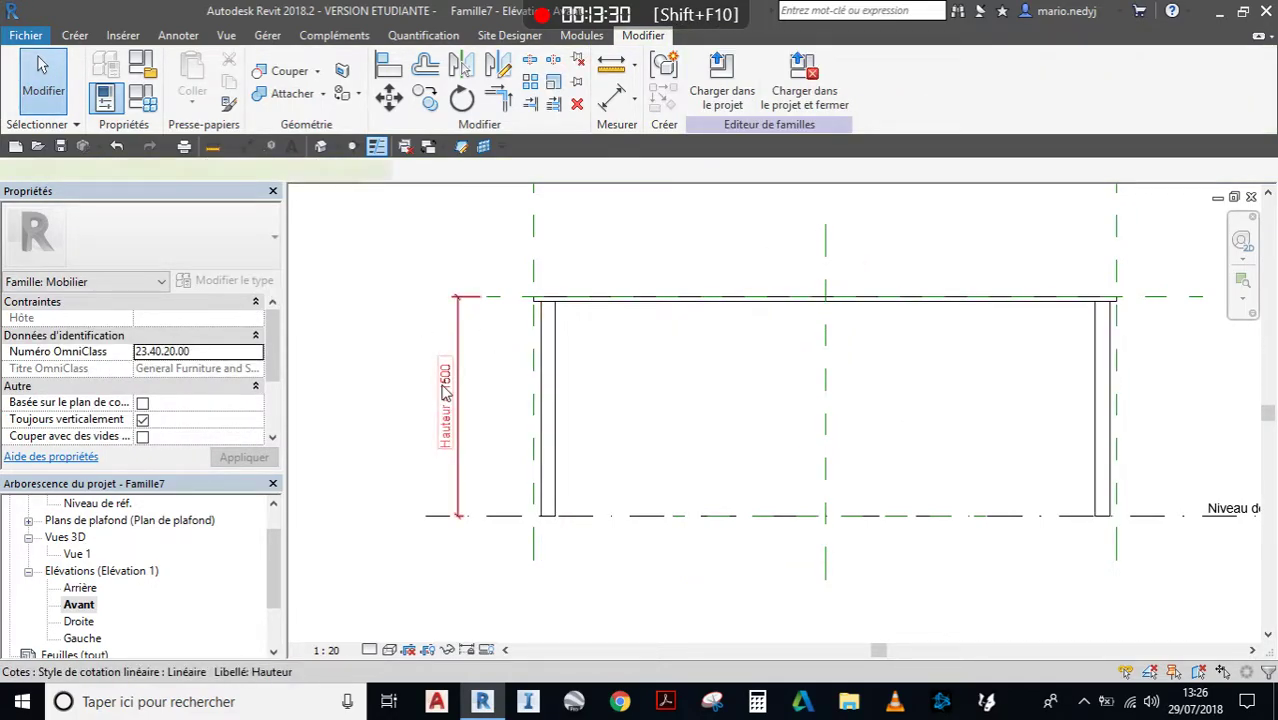
{"action": "left_click", "coordinate": [443, 395]}
{"action": "type", "text": "1m"}
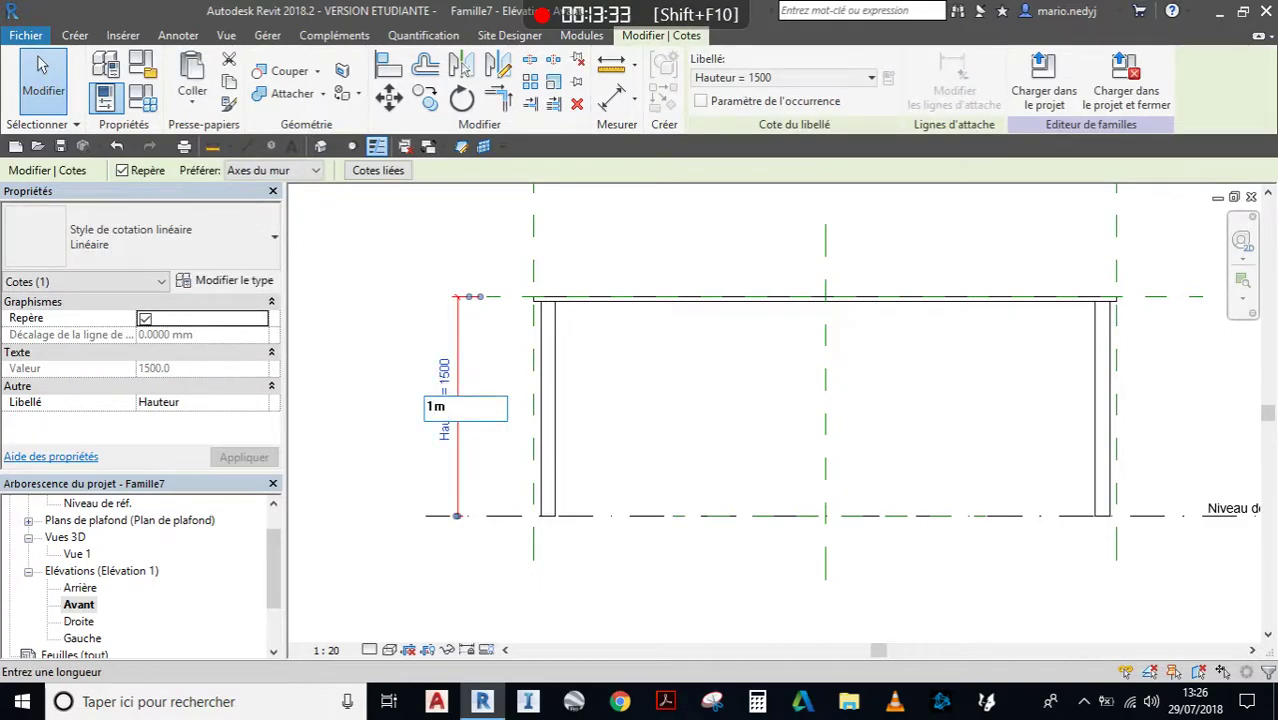
{"action": "key", "text": "Return"}
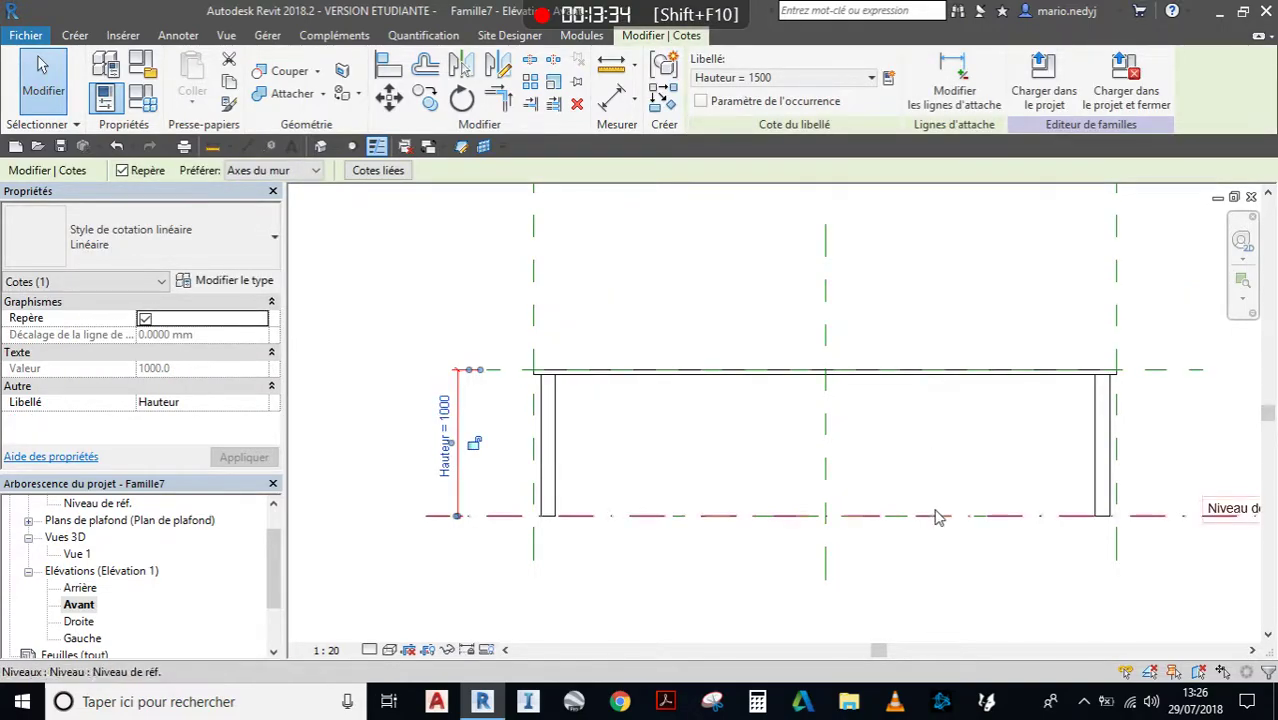
{"action": "left_click", "coordinate": [40, 66]}
Set the Hauteur dimension to 1500 to test the leg constraint with a taller table.
{"action": "scroll", "coordinate": [648, 502], "scroll_direction": "up", "scroll_amount": 2}
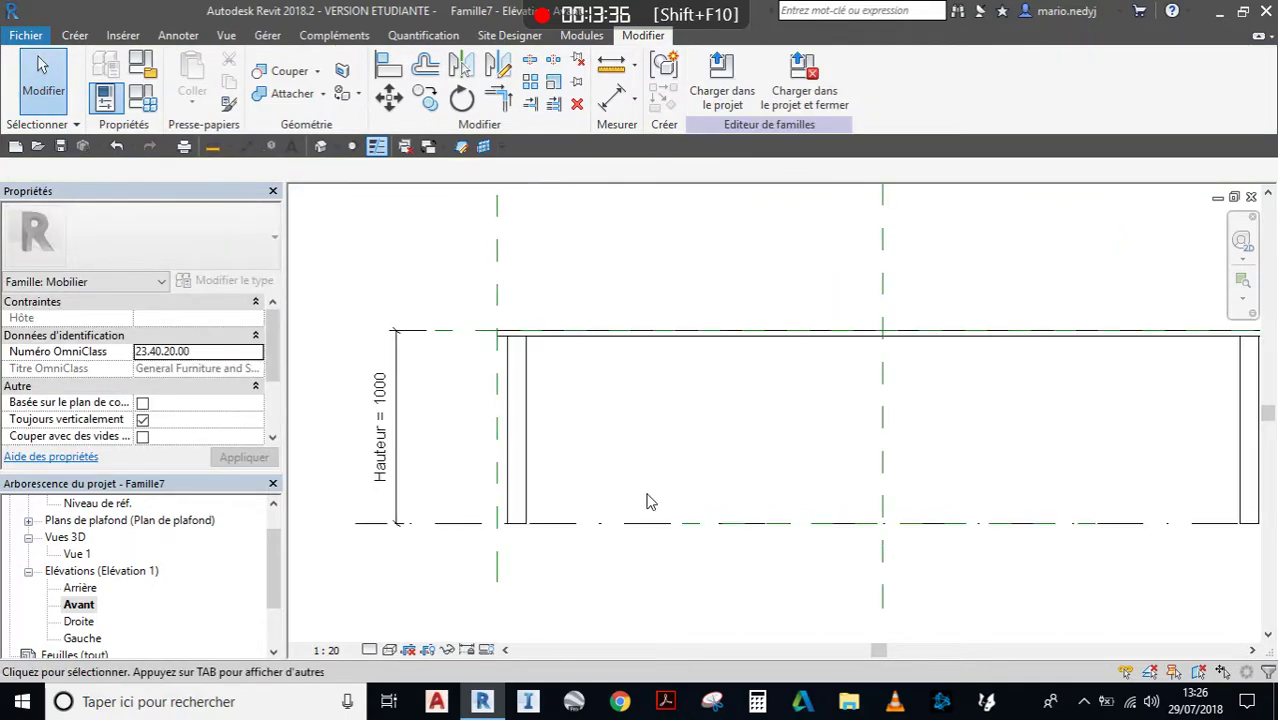
{"action": "scroll", "coordinate": [680, 425], "scroll_direction": "down", "scroll_amount": 2}
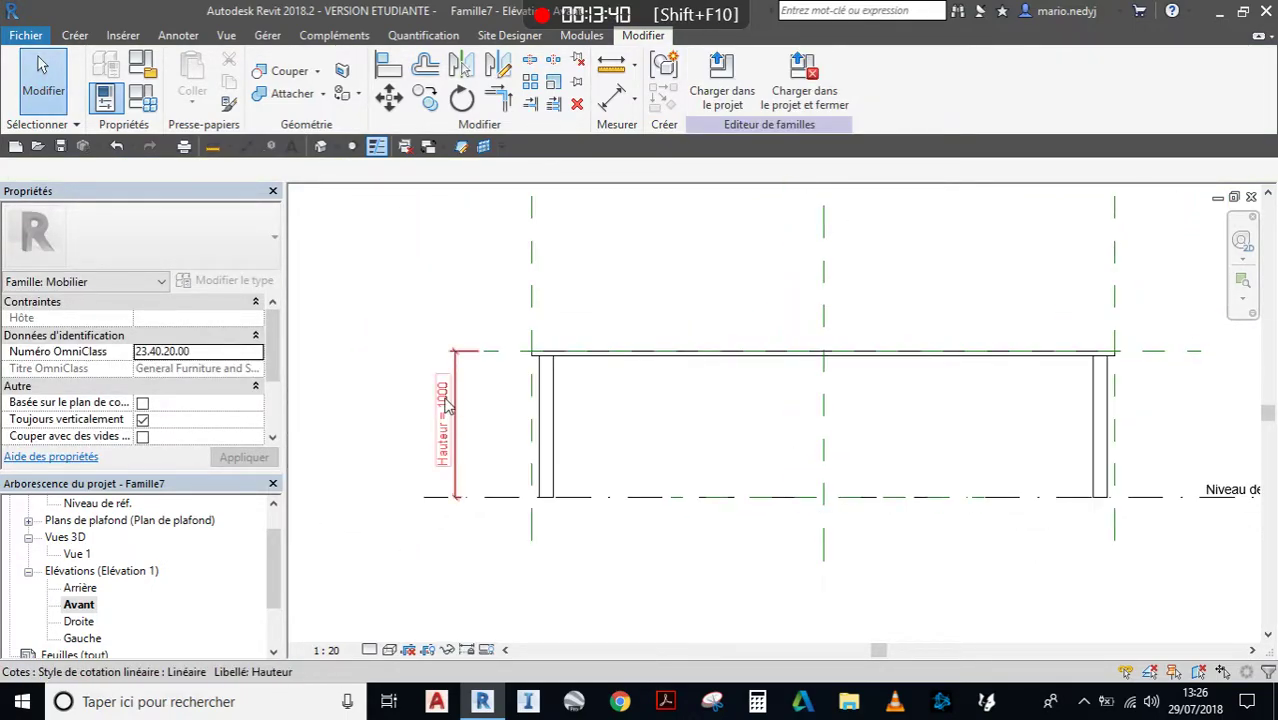
{"action": "left_click", "coordinate": [447, 405]}
{"action": "left_click", "coordinate": [445, 405]}
{"action": "type", "text": "1500"}
{"action": "key", "text": "Return"}
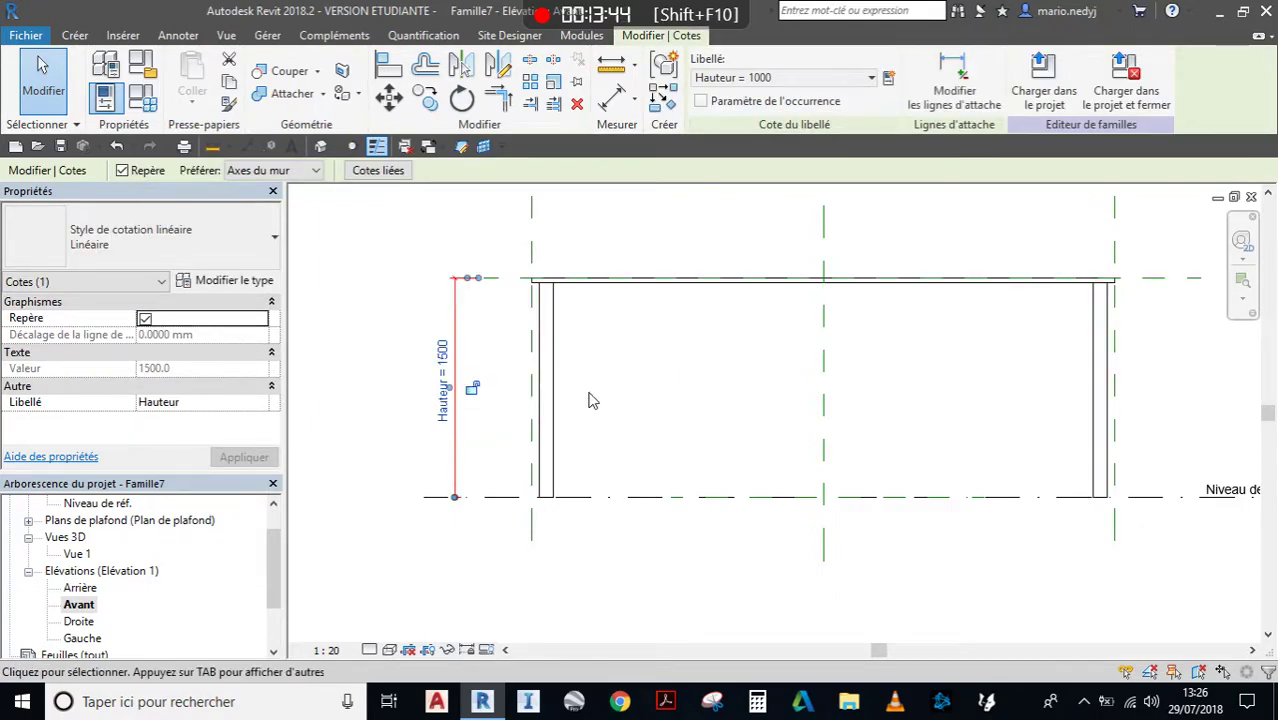
{"action": "left_click", "coordinate": [38, 90]}
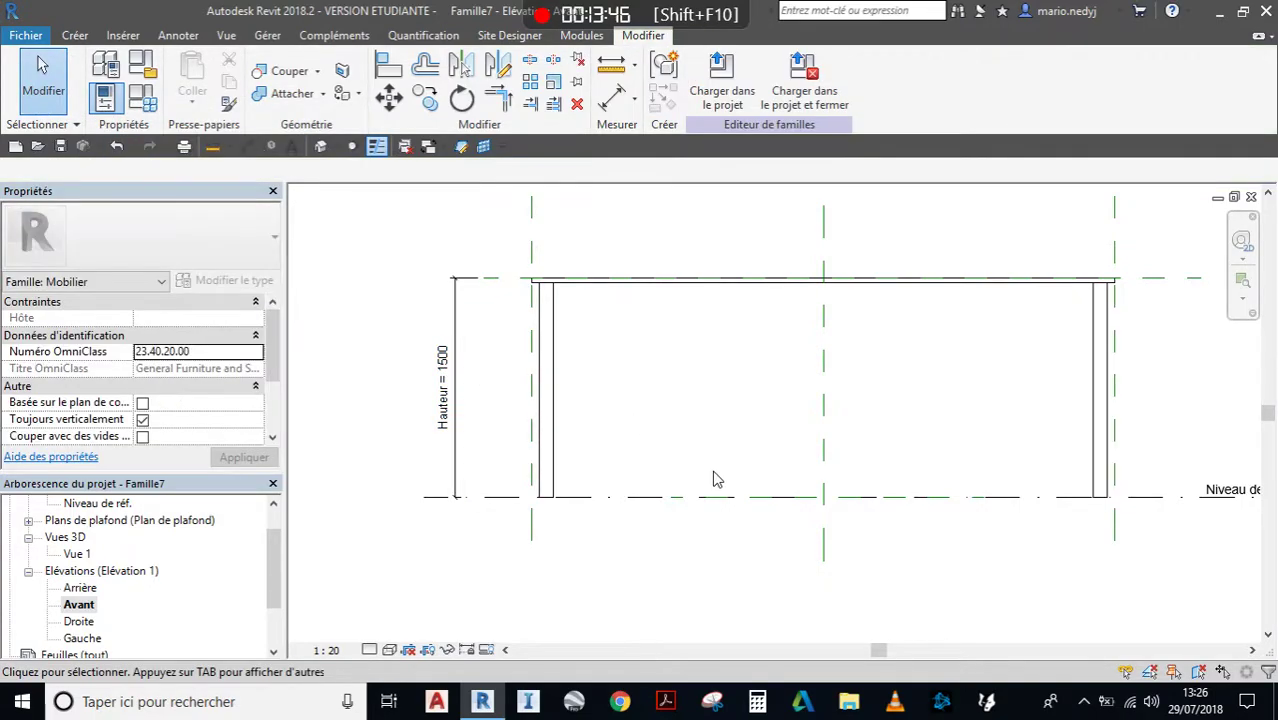
Open the default 3D view and examine the tabletop and four legs from a lower angle.
{"action": "middle_click_drag", "start_coordinate": [622, 359], "coordinate": [531, 455]}
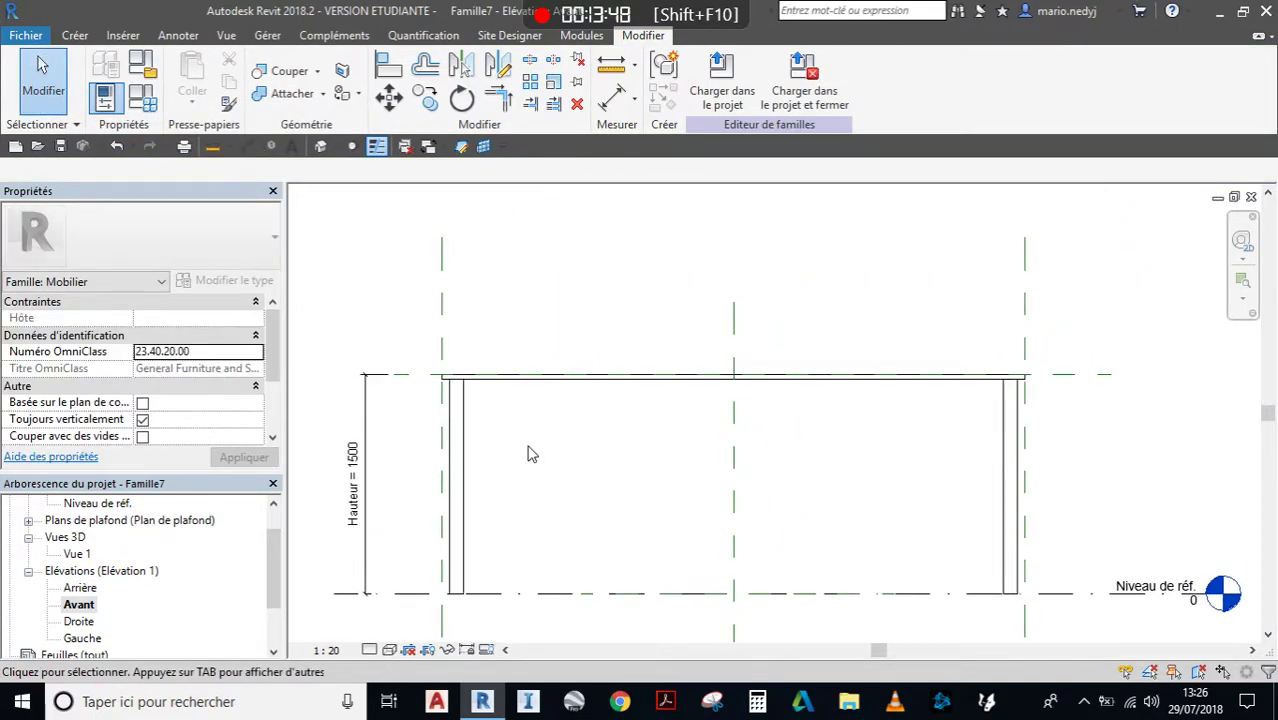
{"action": "left_click", "coordinate": [320, 146]}
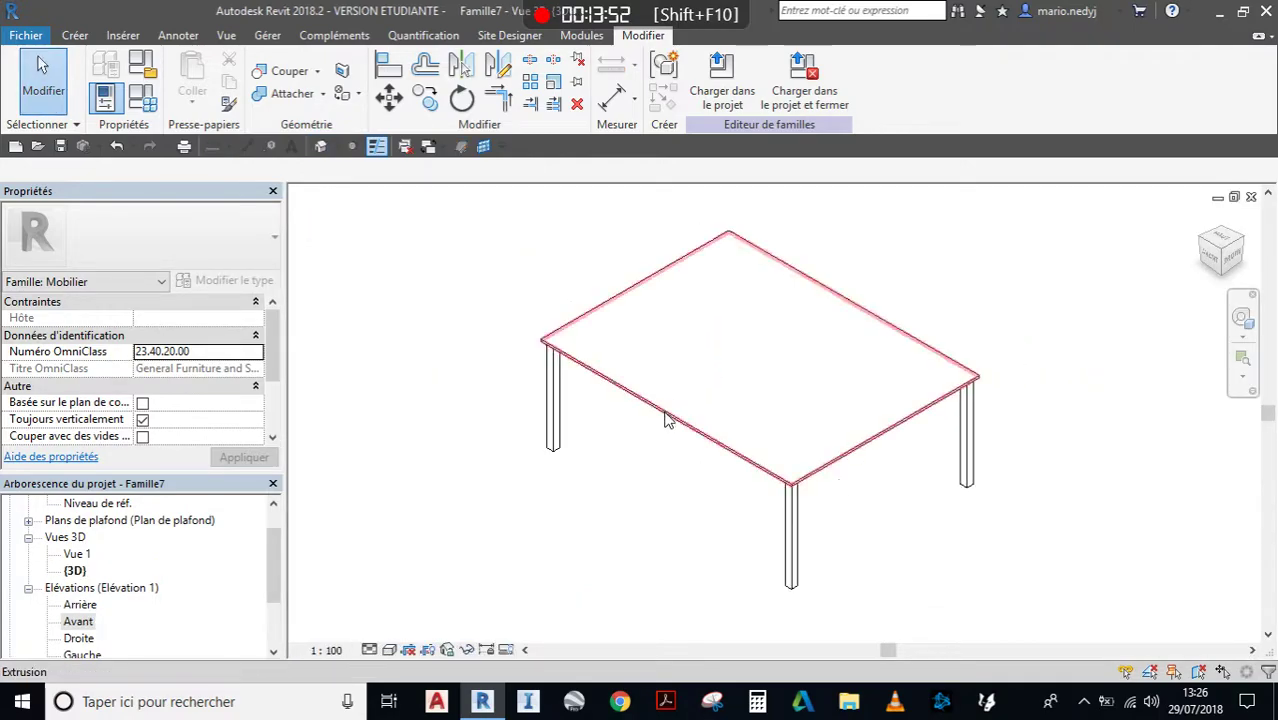
{"action": "middle_click_drag", "start_coordinate": [651, 490], "coordinate": [590, 362], "text": "shift"}
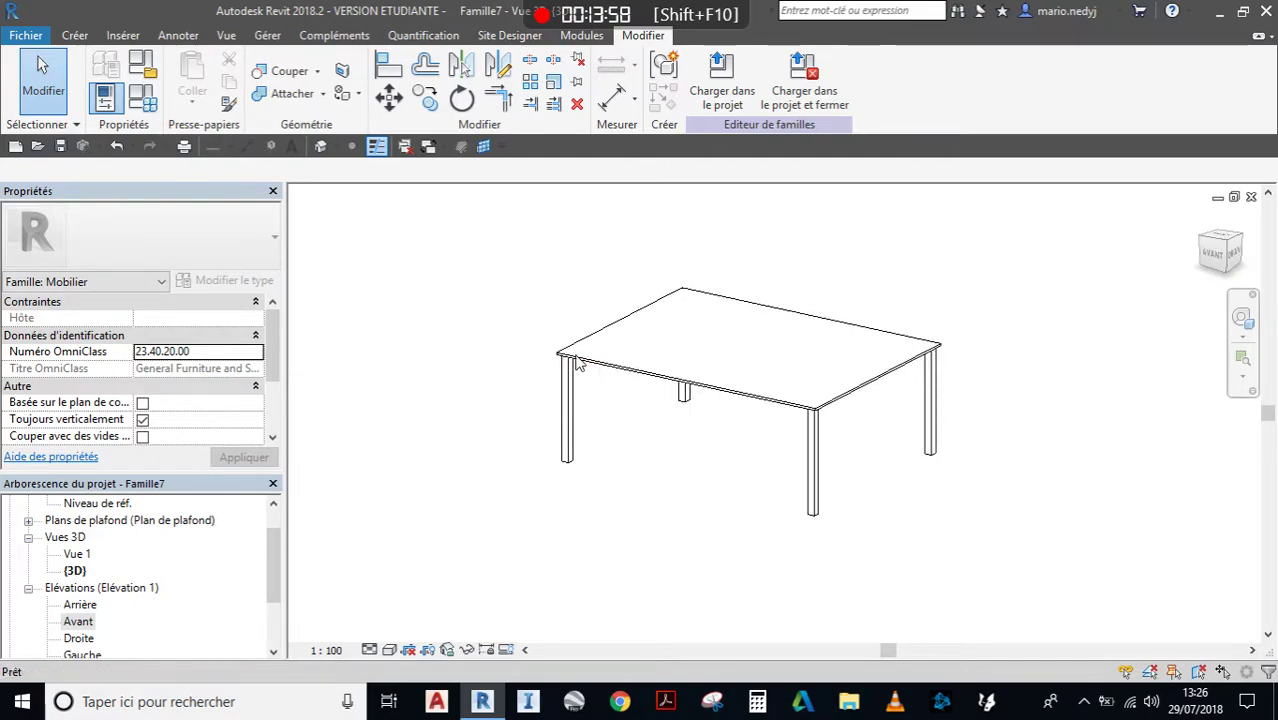
Reorder the family's Cotes parameters in the family types to Longueur, Largeur, Hauteur.
{"action": "left_click", "coordinate": [142, 106]}
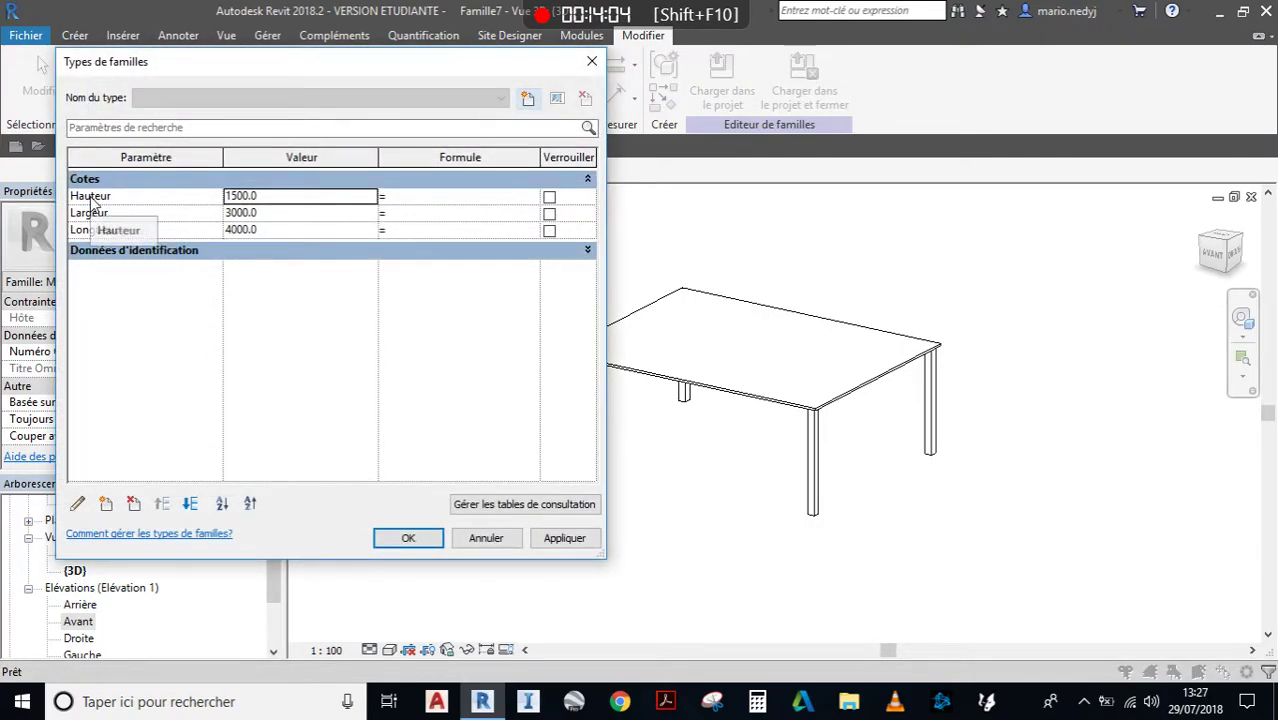
{"action": "key", "text": "ctrl"}
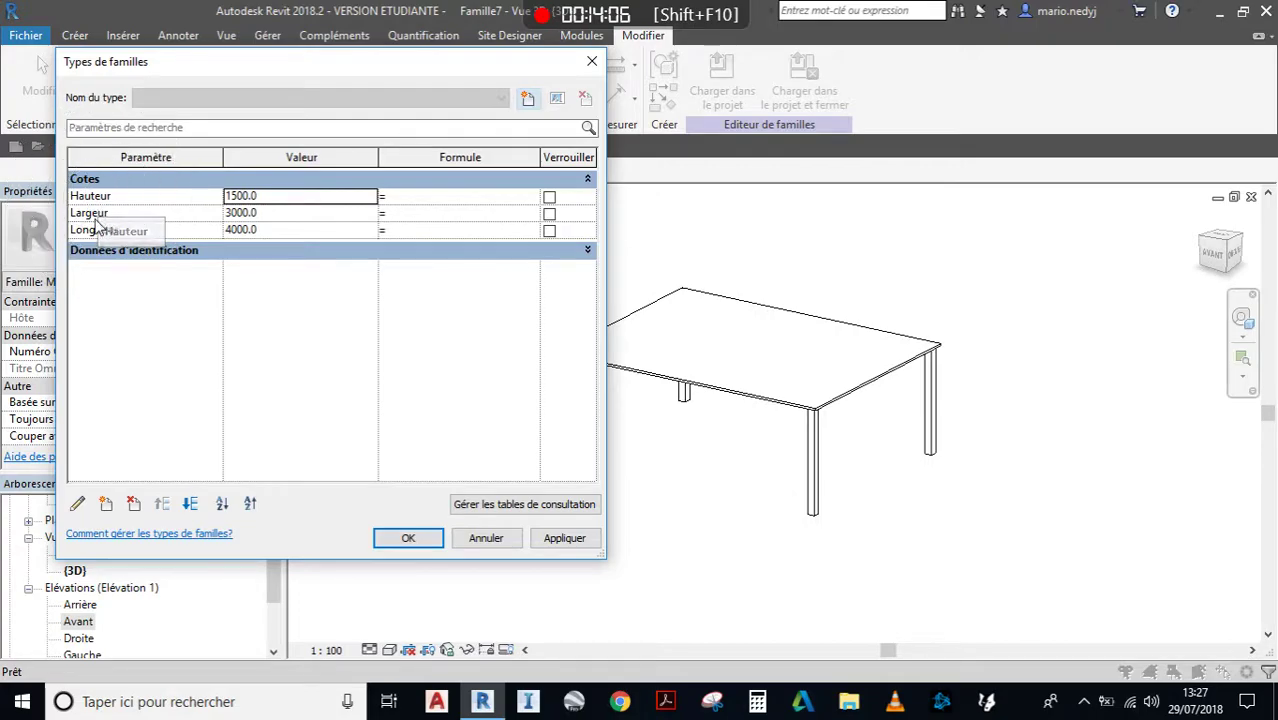
{"action": "left_click", "coordinate": [110, 200]}
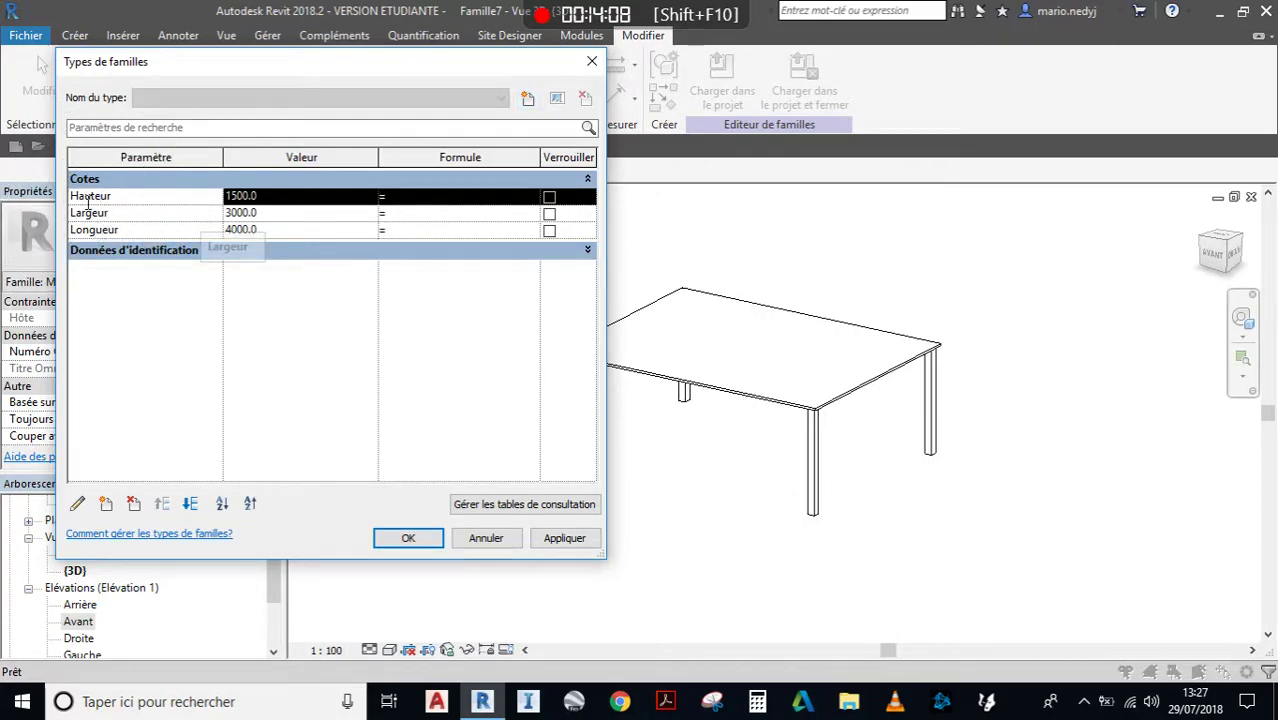
{"action": "left_click", "coordinate": [97, 230]}
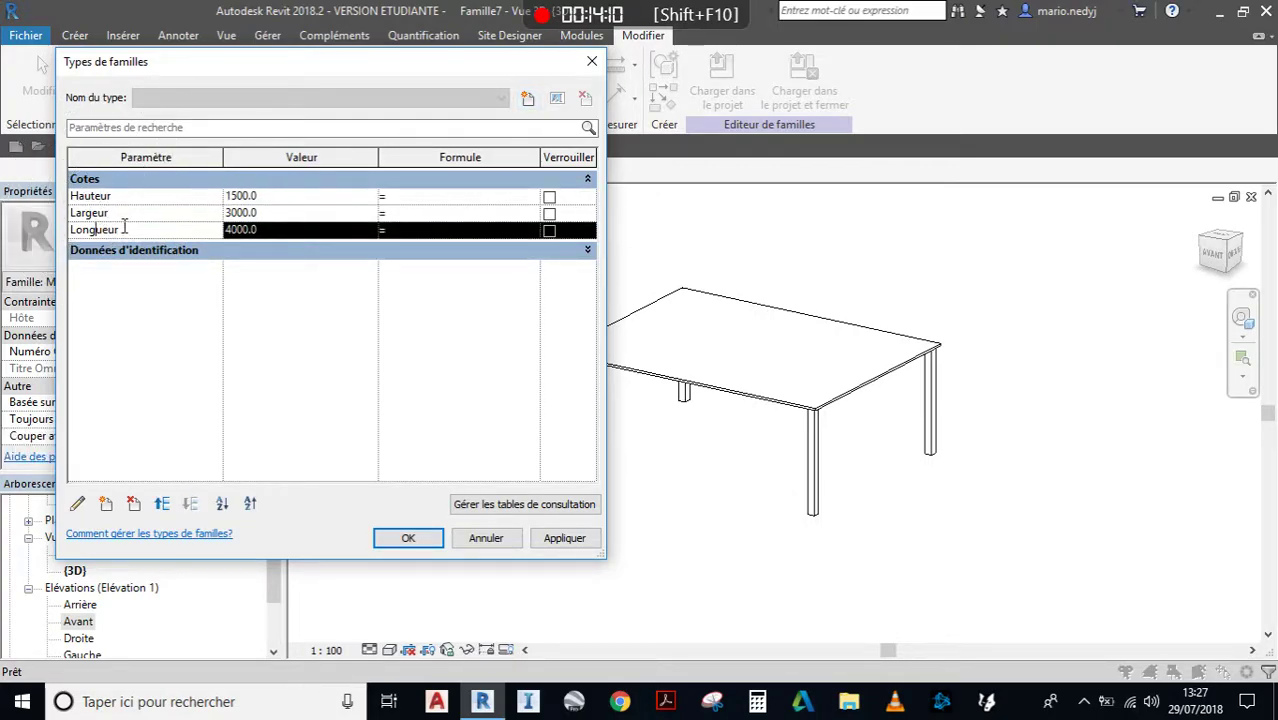
{"action": "left_click", "coordinate": [162, 504]}
{"action": "left_click", "coordinate": [162, 504]}
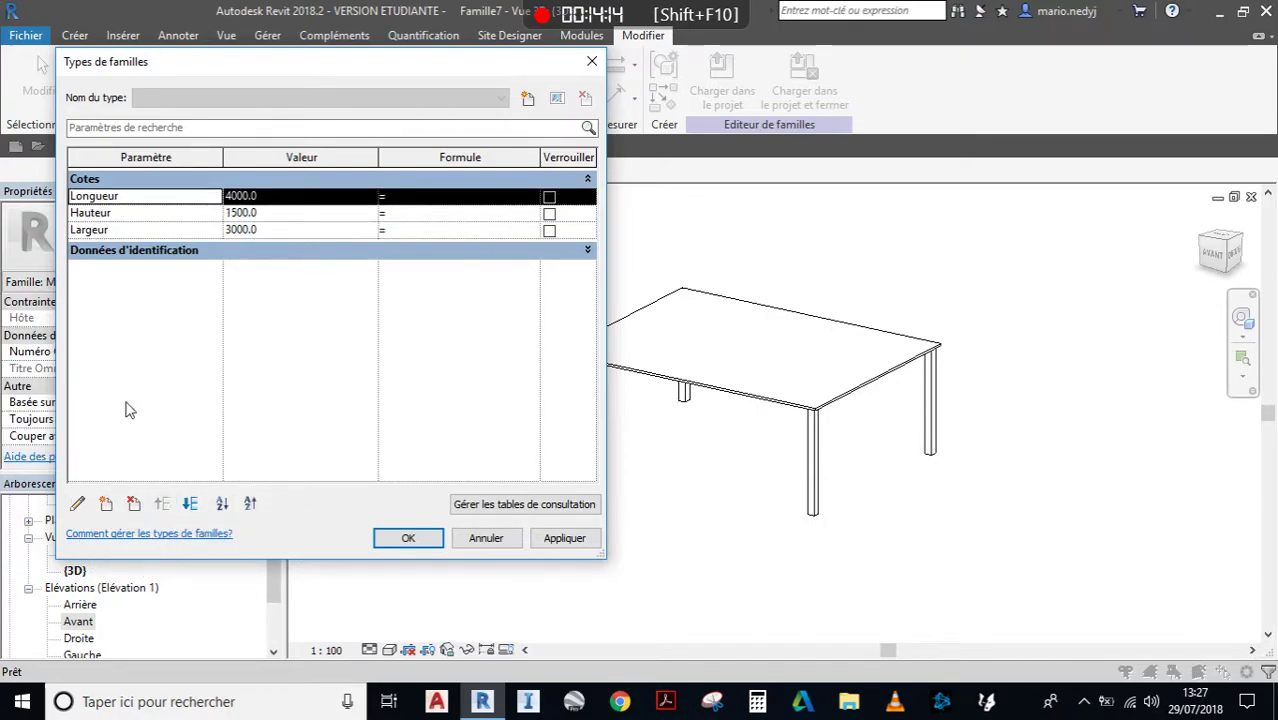
{"action": "left_click", "coordinate": [100, 230]}
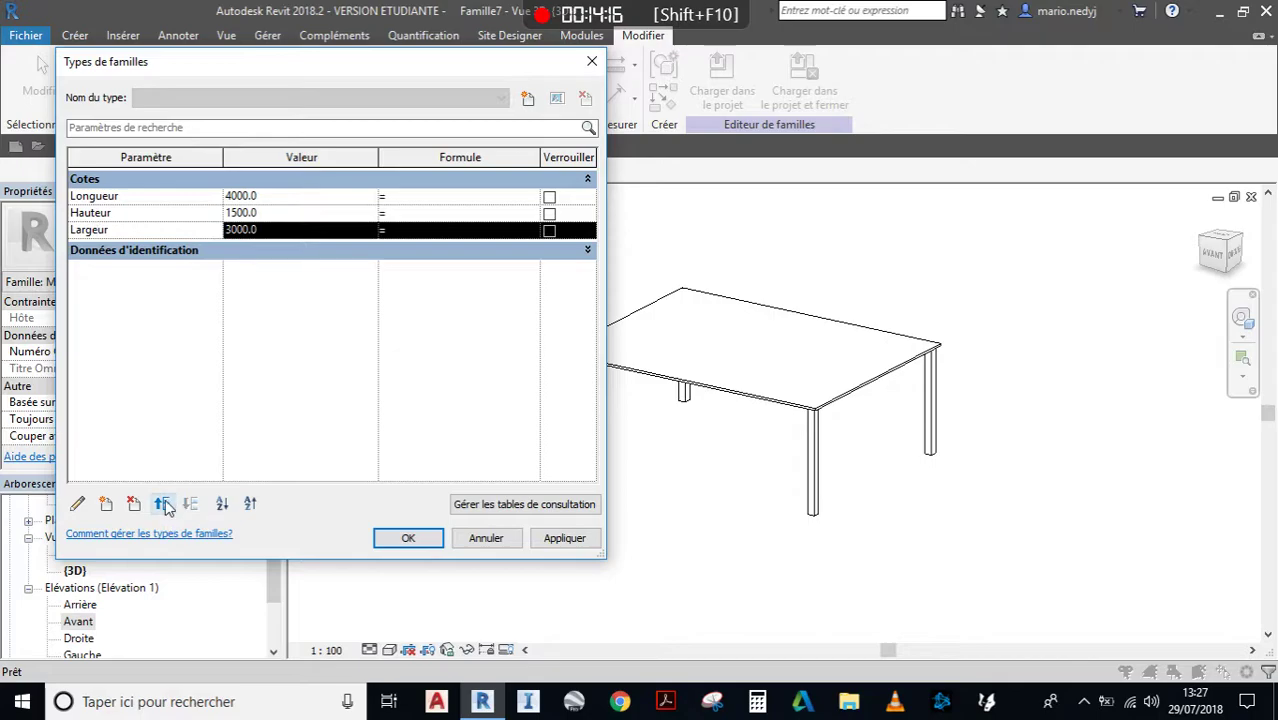
{"action": "left_click", "coordinate": [162, 504]}
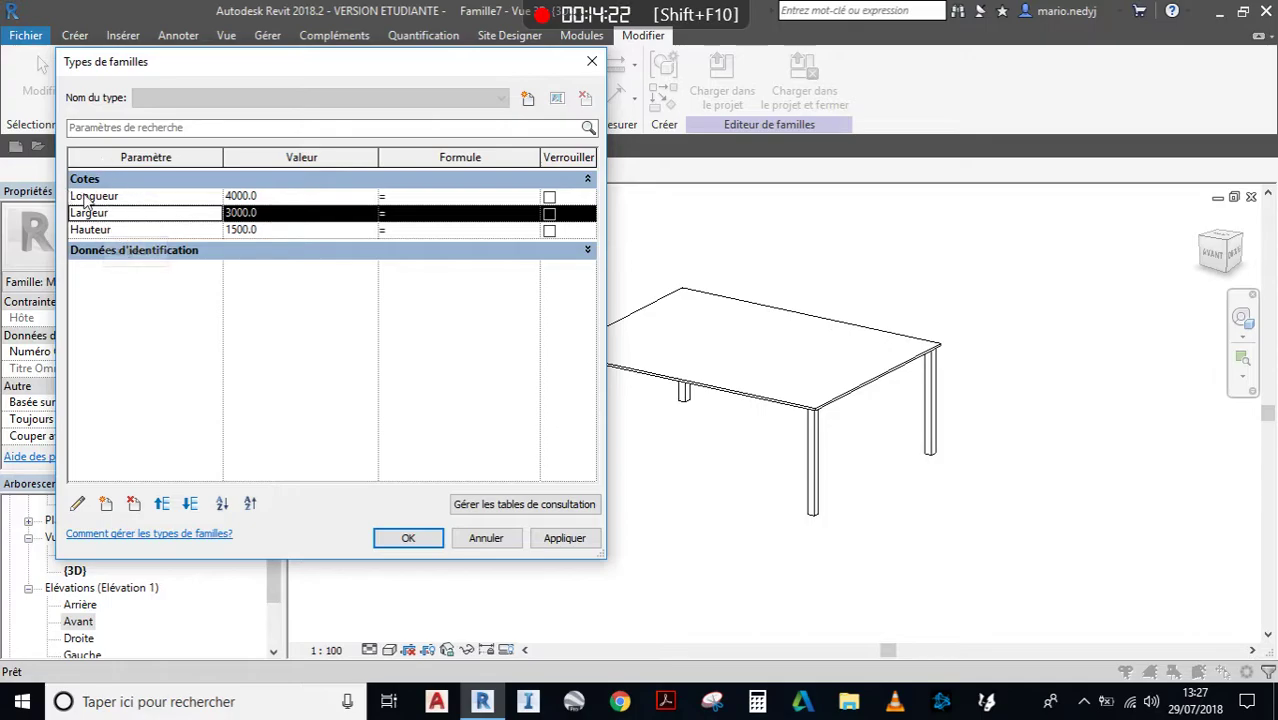
Give the Longueur parameter the tooltip description "Modifie la longueur du plateau de la table".
{"action": "left_click", "coordinate": [133, 197]}
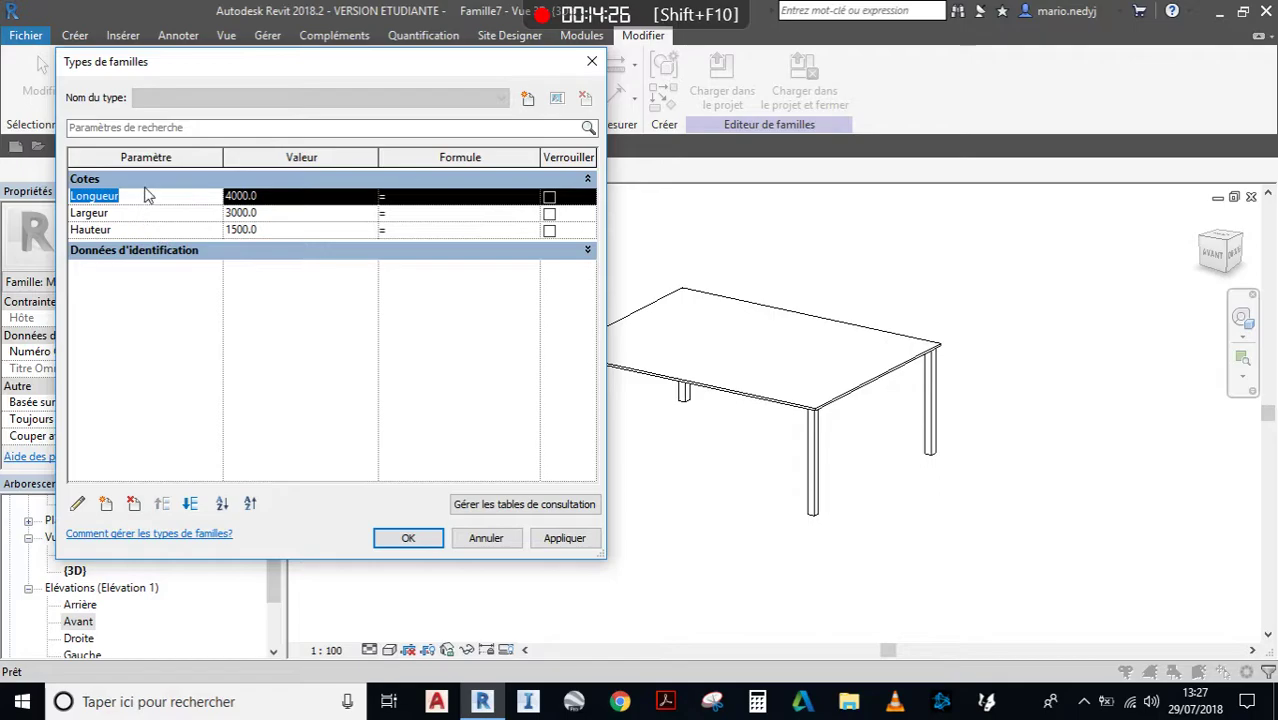
{"action": "left_click", "coordinate": [80, 505]}
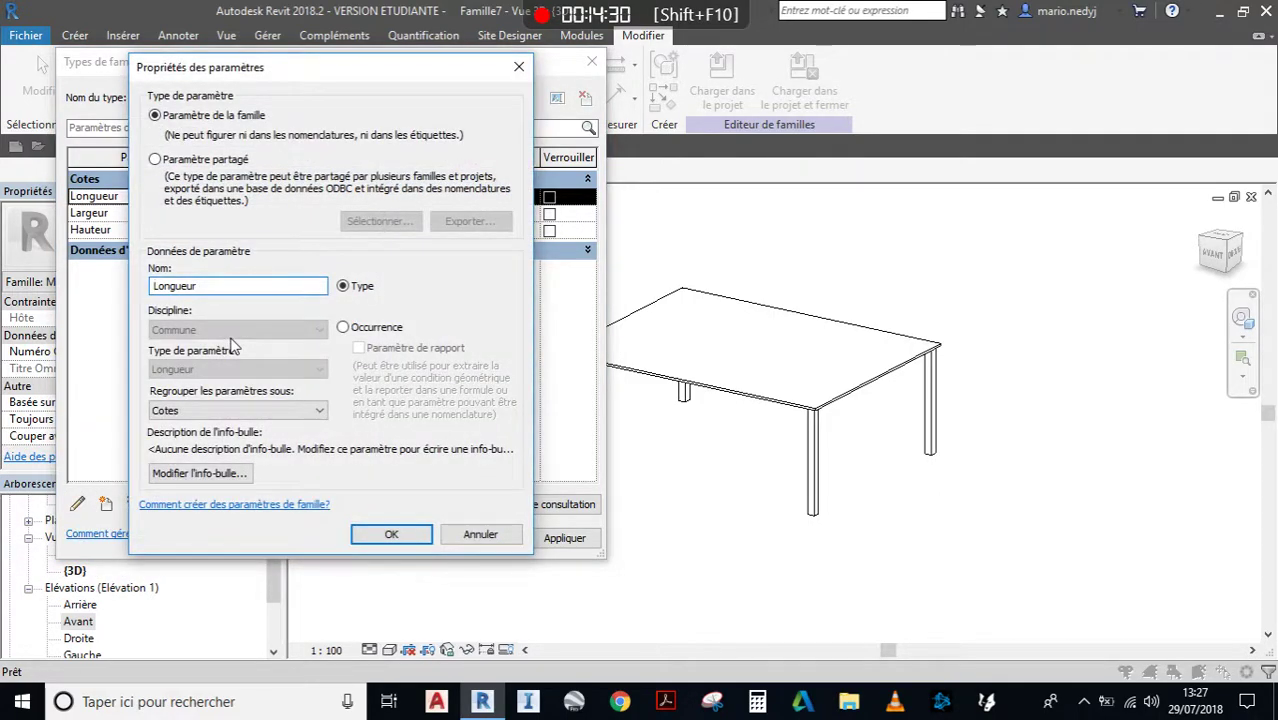
{"action": "left_click", "coordinate": [183, 476]}
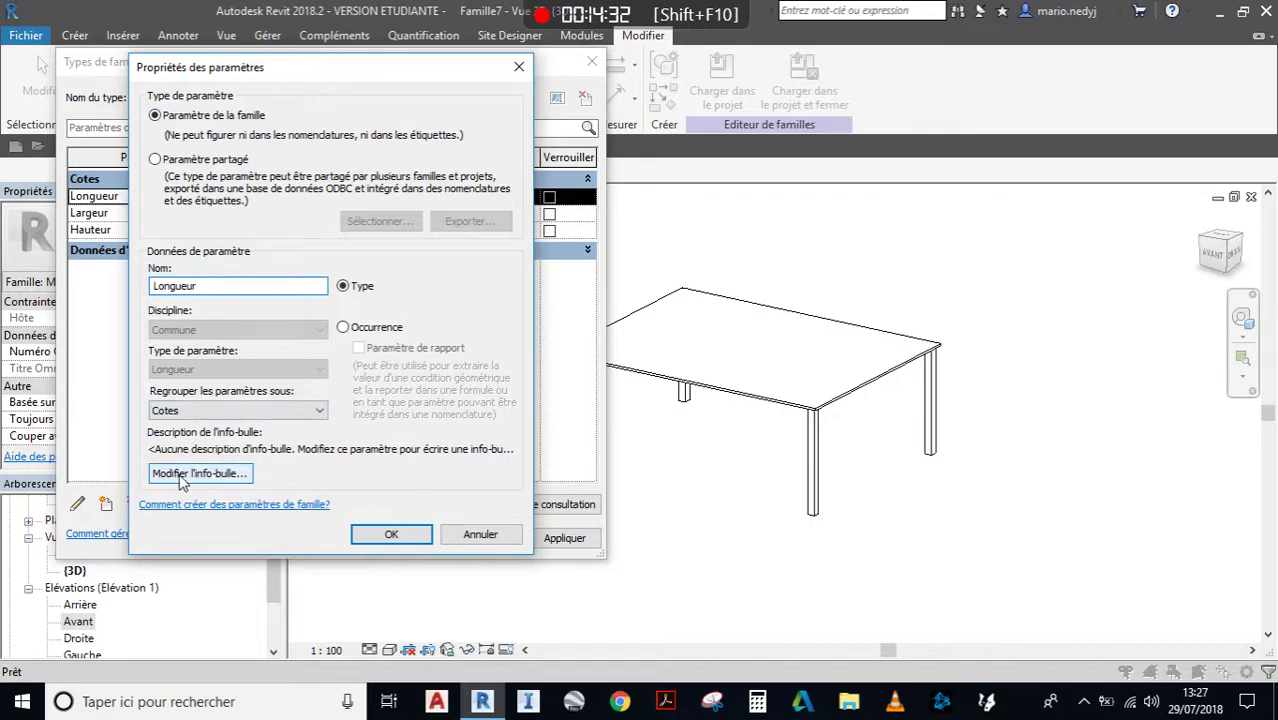
{"action": "left_click_drag", "start_coordinate": [244, 307], "coordinate": [123, 255]}
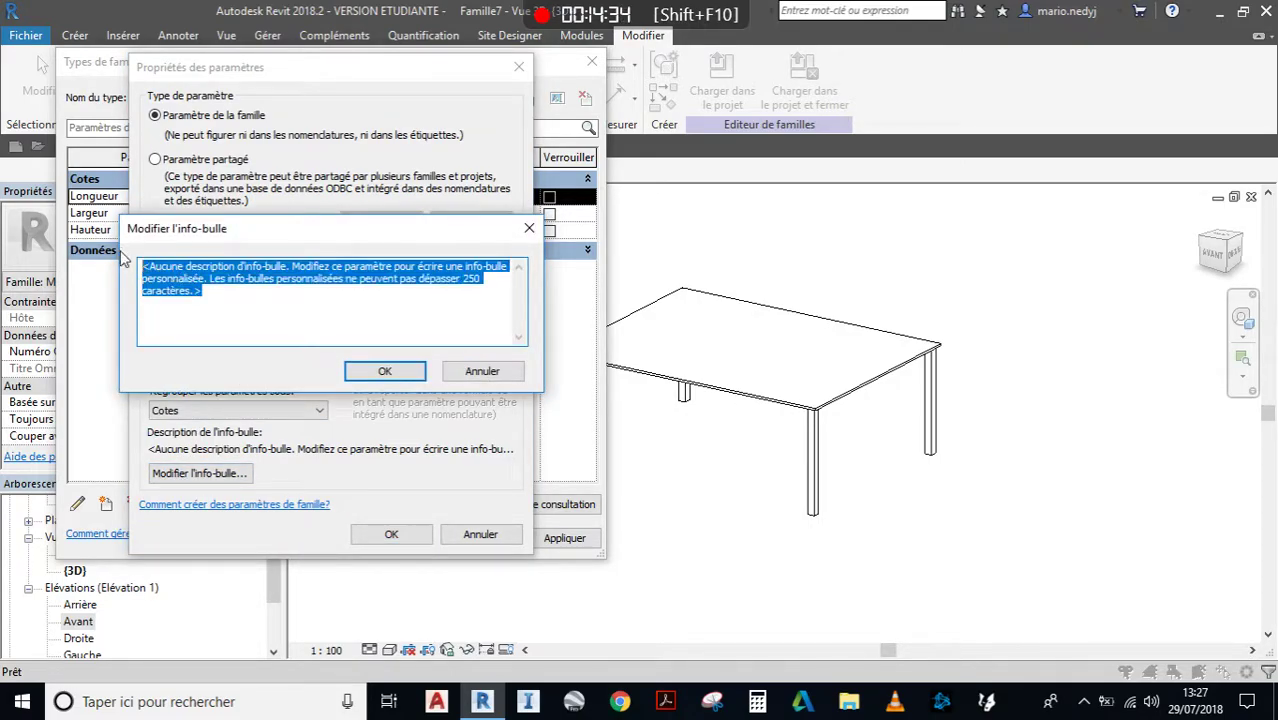
{"action": "type", "text": "Mod"}
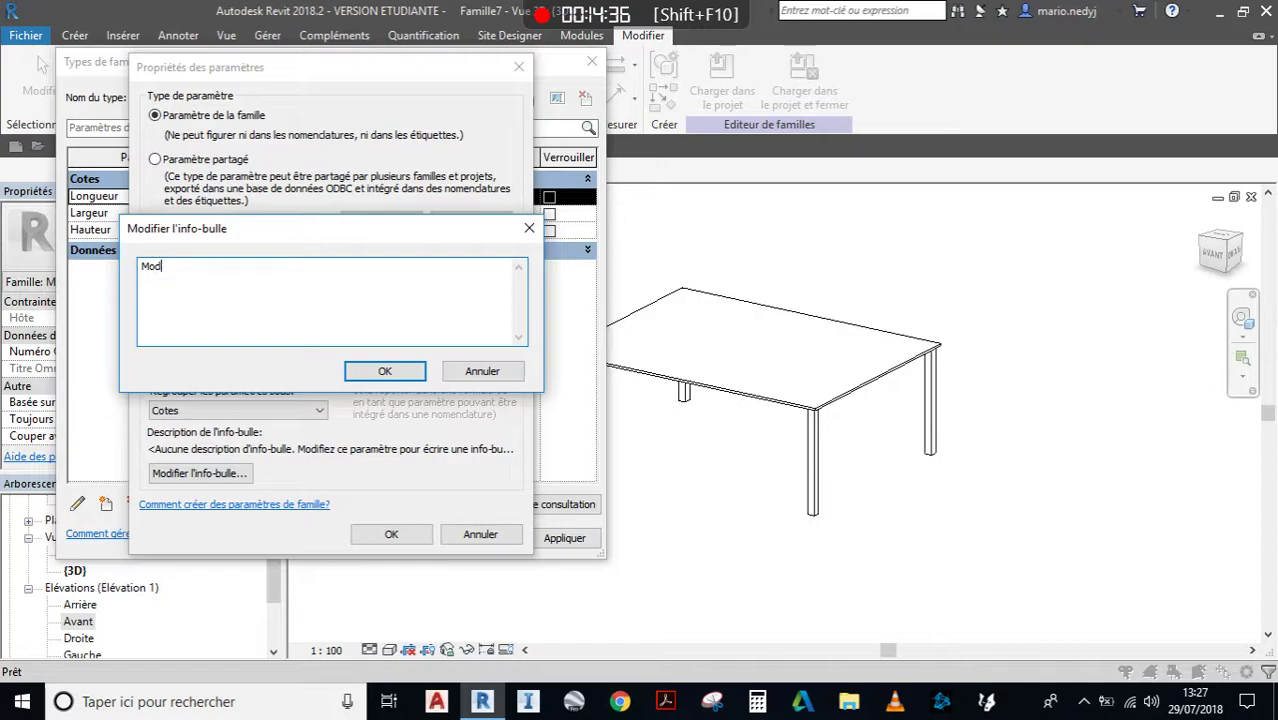
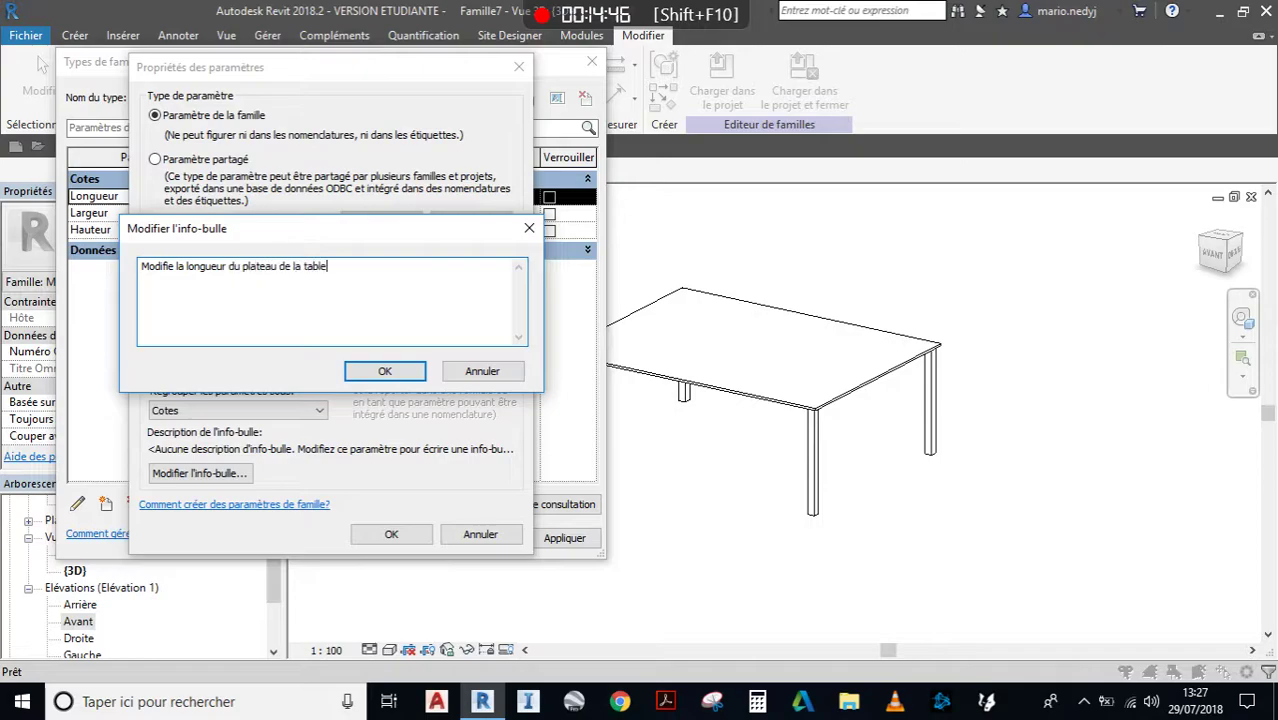
{"action": "left_click", "coordinate": [406, 372]}
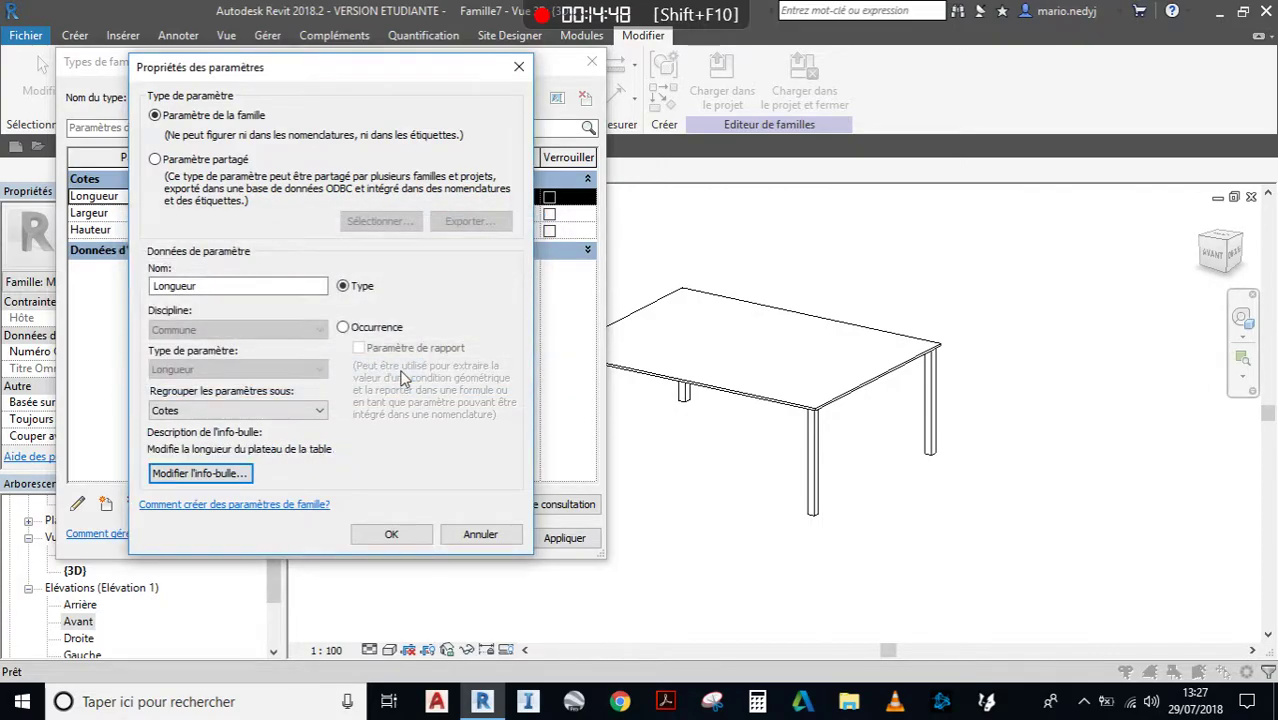
{"action": "left_click", "coordinate": [392, 535]}
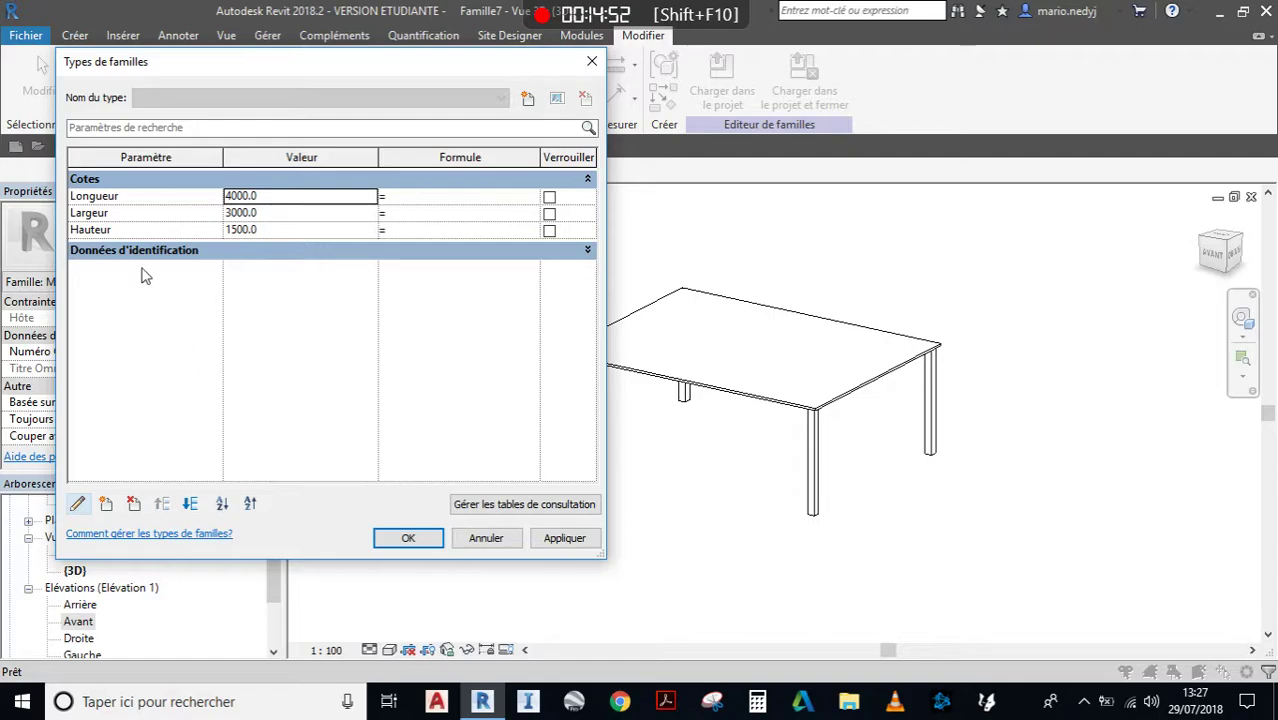
Set the family's Longueur to 3m, Largeur to 2m and Hauteur to 1m, and apply the new dimensions.
{"action": "mouse_move", "coordinate": [147, 204]}
{"action": "left_click", "coordinate": [302, 198]}
{"action": "type", "text": "3m"}
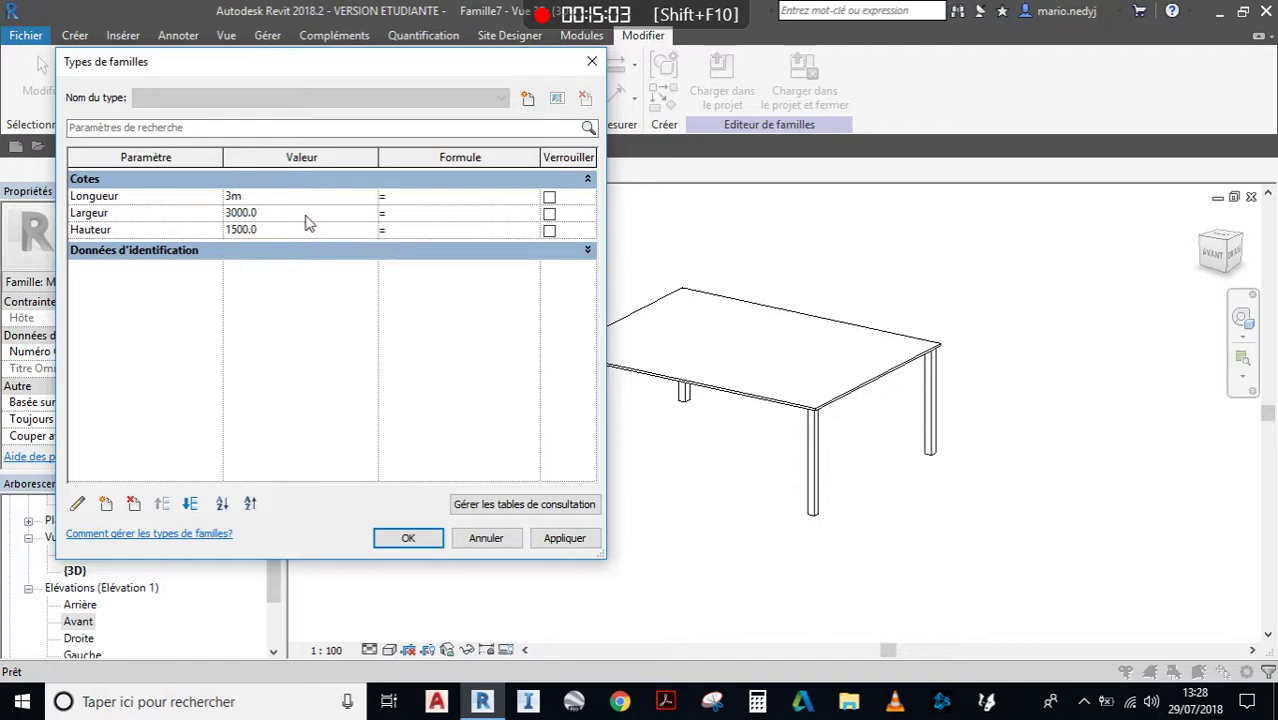
{"action": "left_click", "coordinate": [307, 214]}
{"action": "type", "text": "2m"}
{"action": "left_click", "coordinate": [303, 230]}
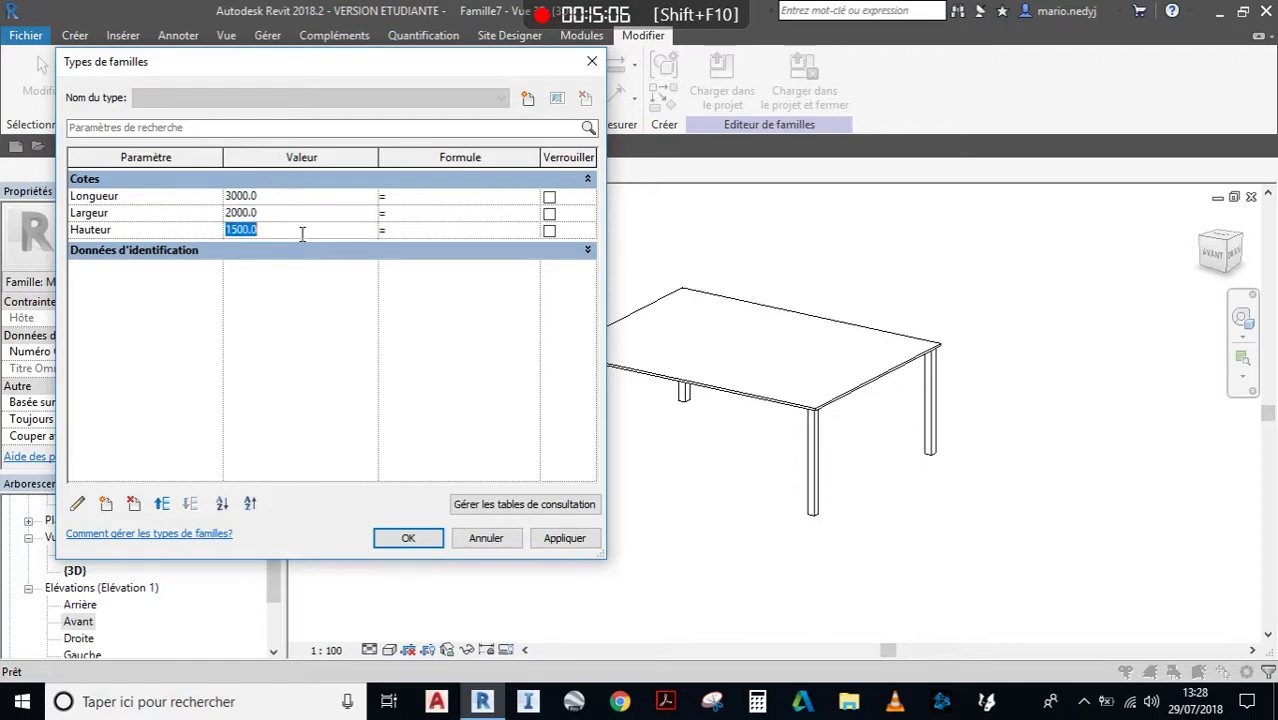
{"action": "type", "text": "1m"}
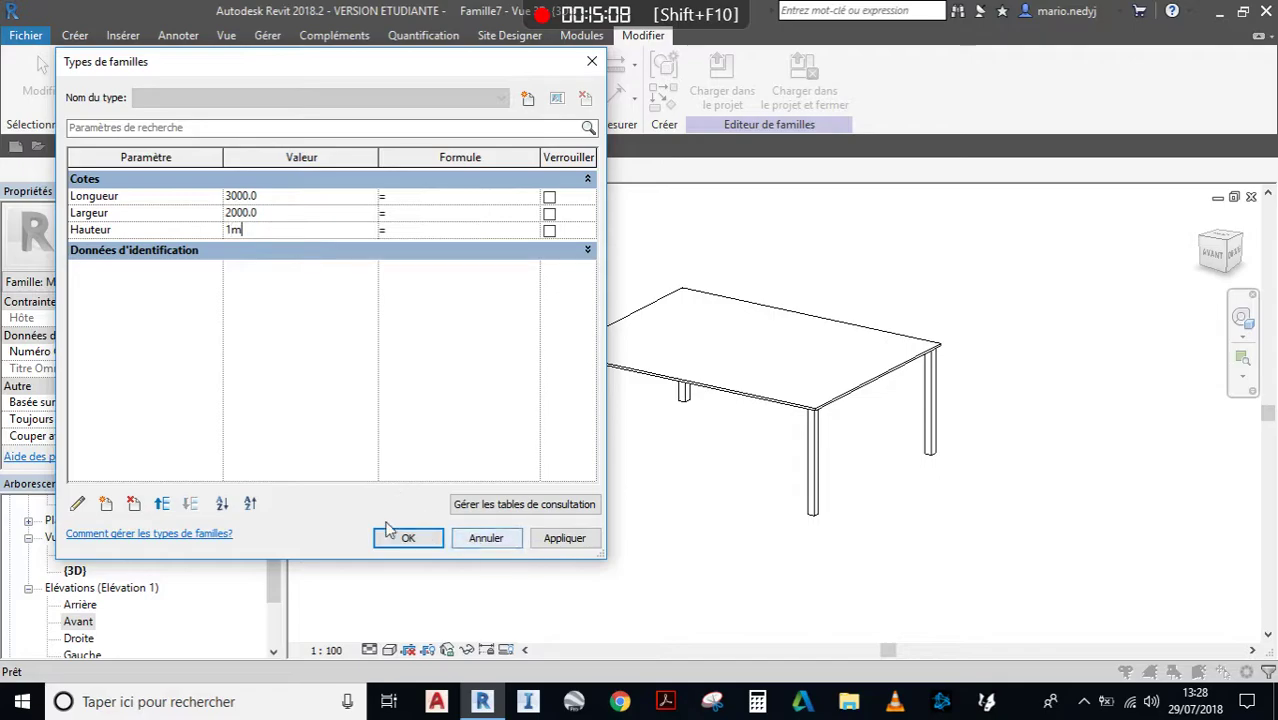
{"action": "left_click", "coordinate": [565, 545]}
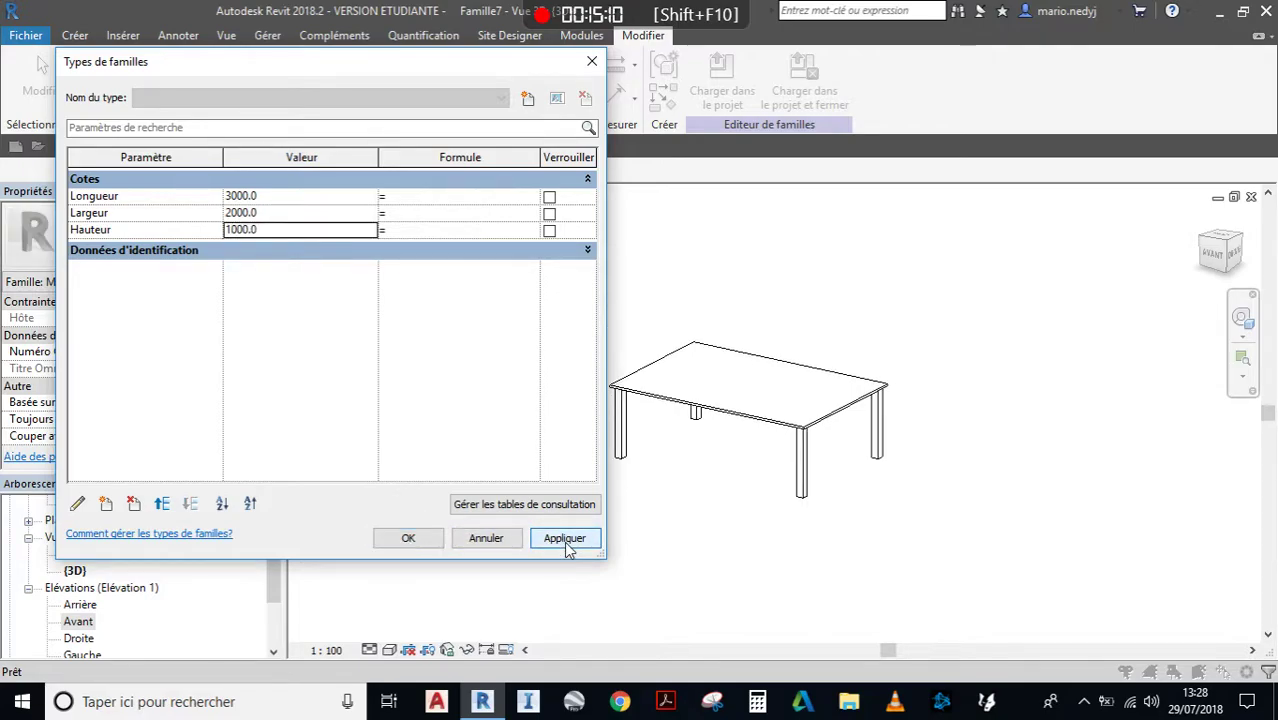
{"action": "left_click", "coordinate": [408, 540]}
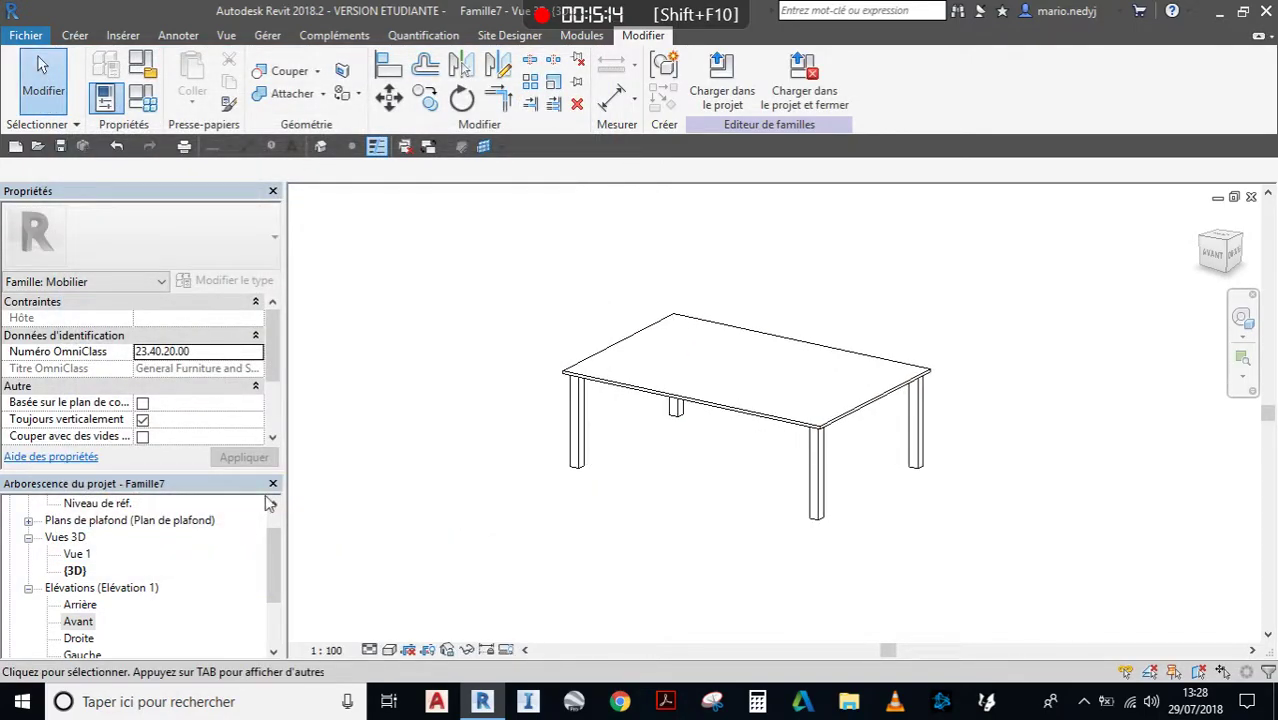
Open the Avant elevation and start a reference plane for the underside of the tabletop.
{"action": "double_click", "coordinate": [80, 622]}
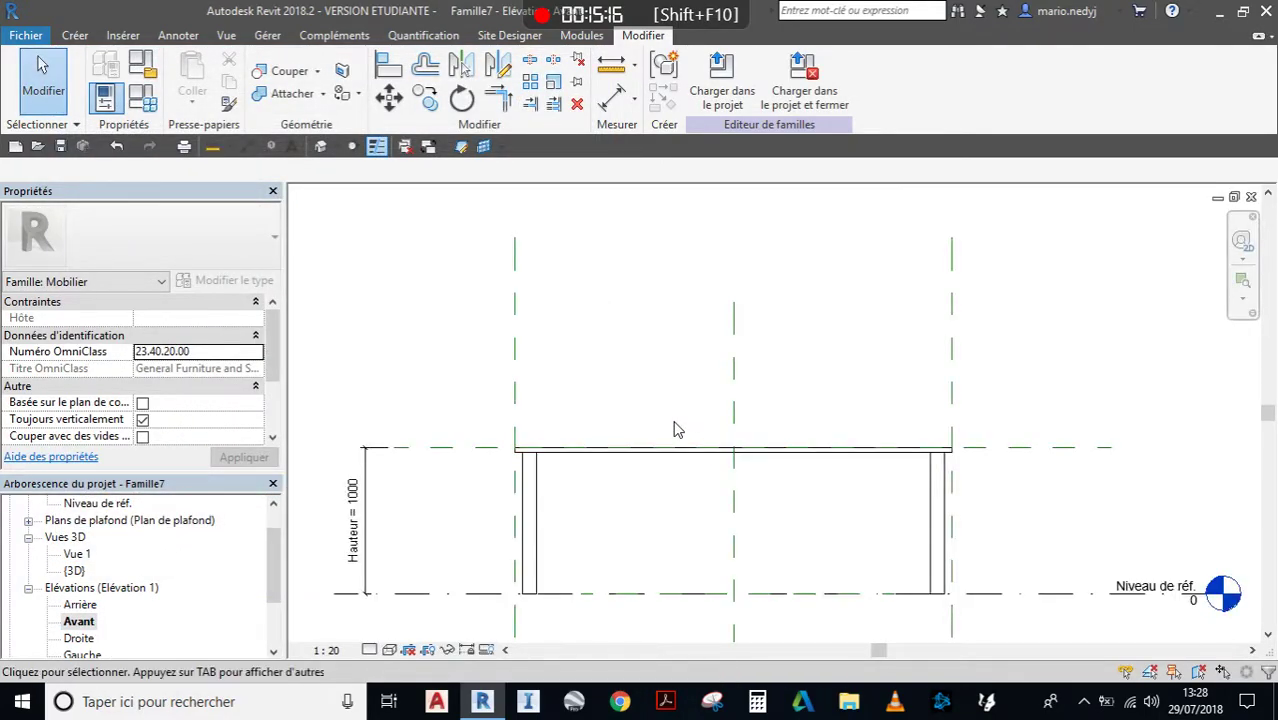
{"action": "scroll", "coordinate": [456, 484], "scroll_direction": "up", "scroll_amount": 1}
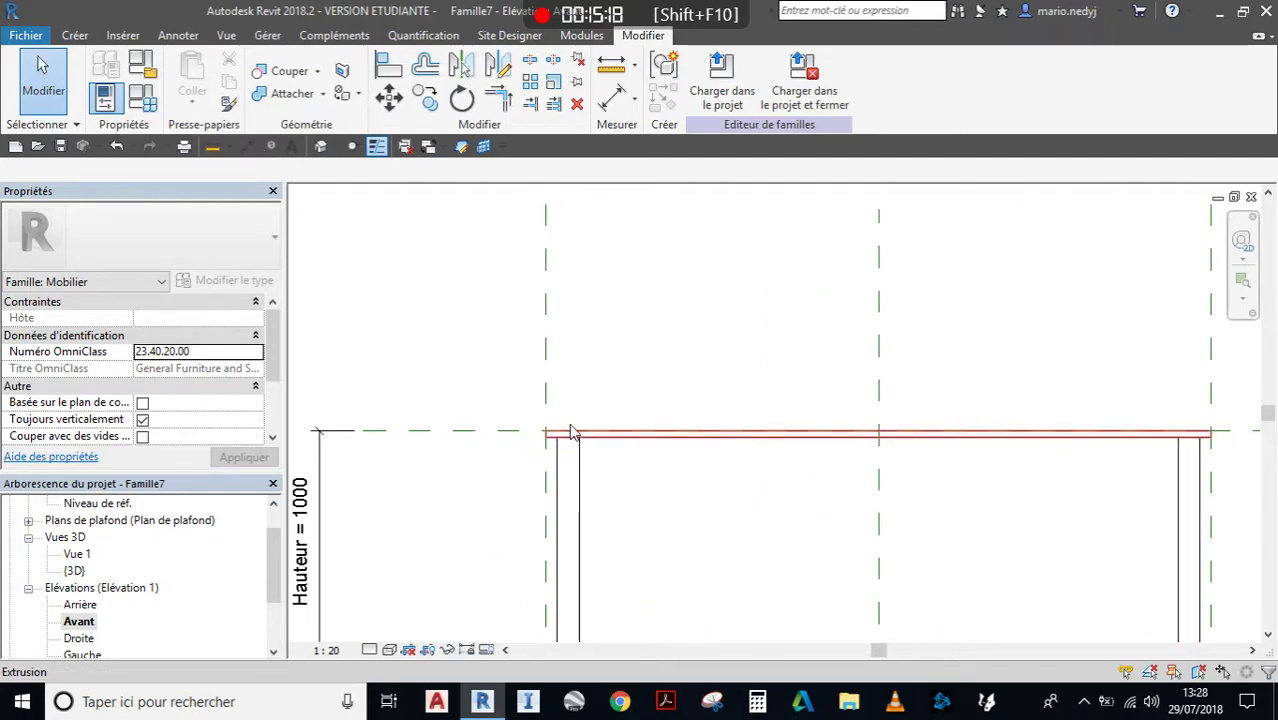
{"action": "scroll", "coordinate": [832, 508], "scroll_direction": "down", "scroll_amount": 1}
{"action": "scroll", "coordinate": [835, 513], "scroll_direction": "up", "scroll_amount": 4}
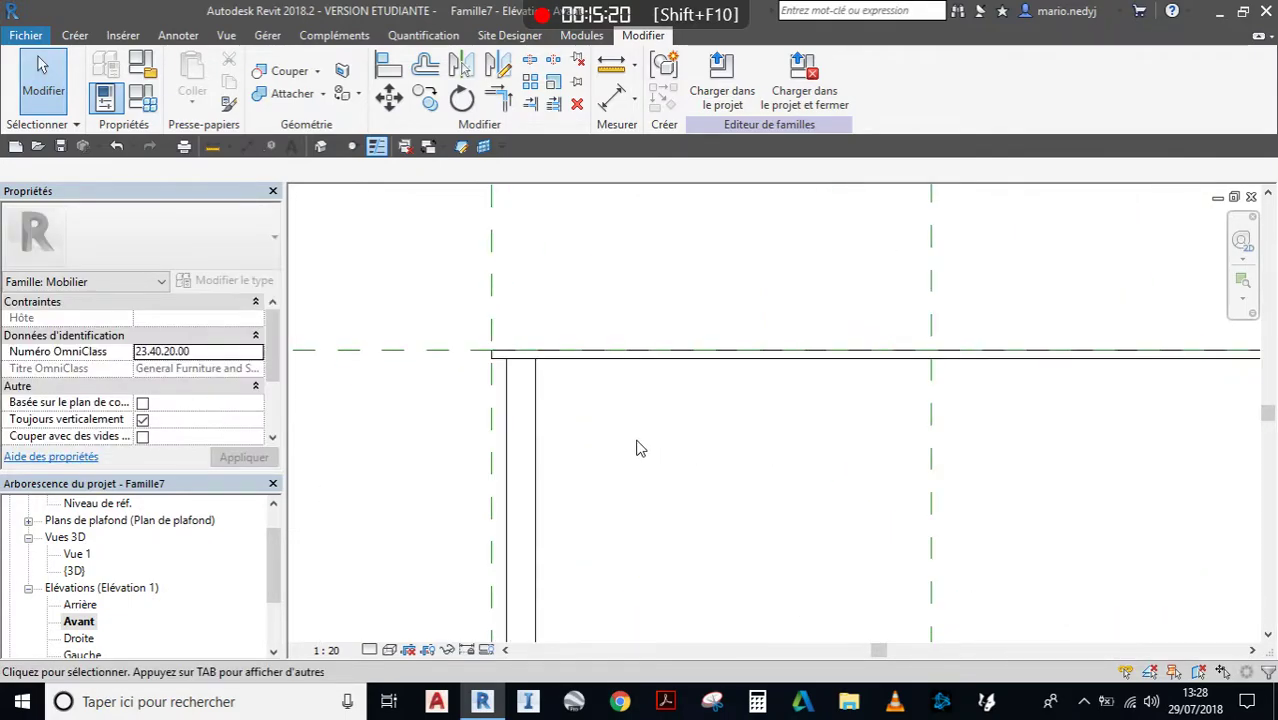
{"action": "scroll", "coordinate": [471, 346], "scroll_direction": "up", "scroll_amount": 2}
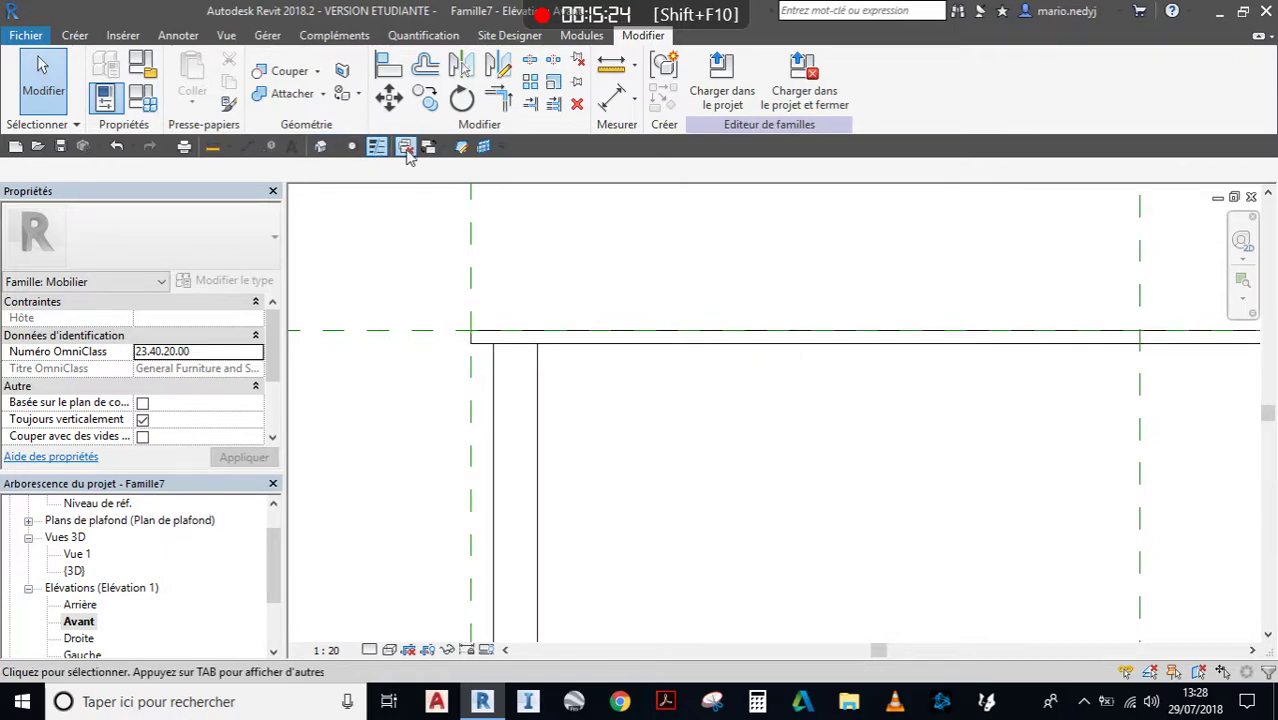
{"action": "left_click", "coordinate": [462, 148]}
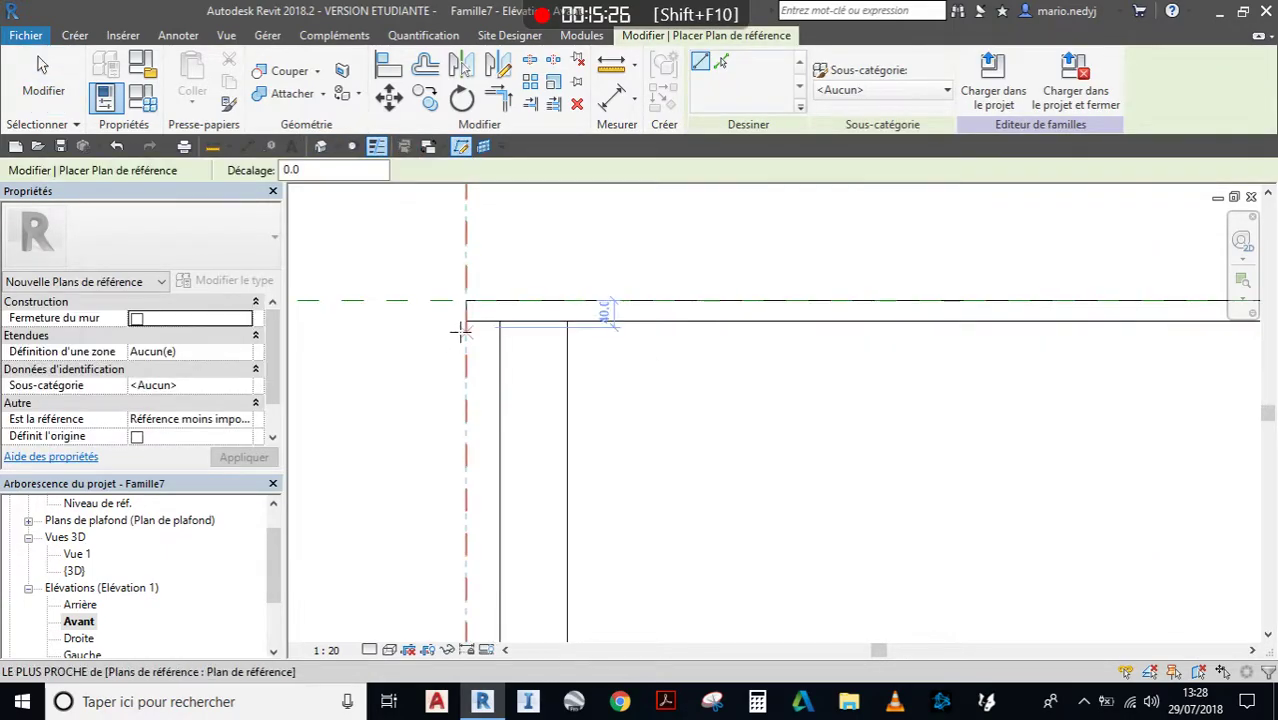
{"action": "left_click", "coordinate": [500, 321]}
{"action": "scroll", "coordinate": [500, 321], "scroll_direction": "down", "scroll_amount": 3}
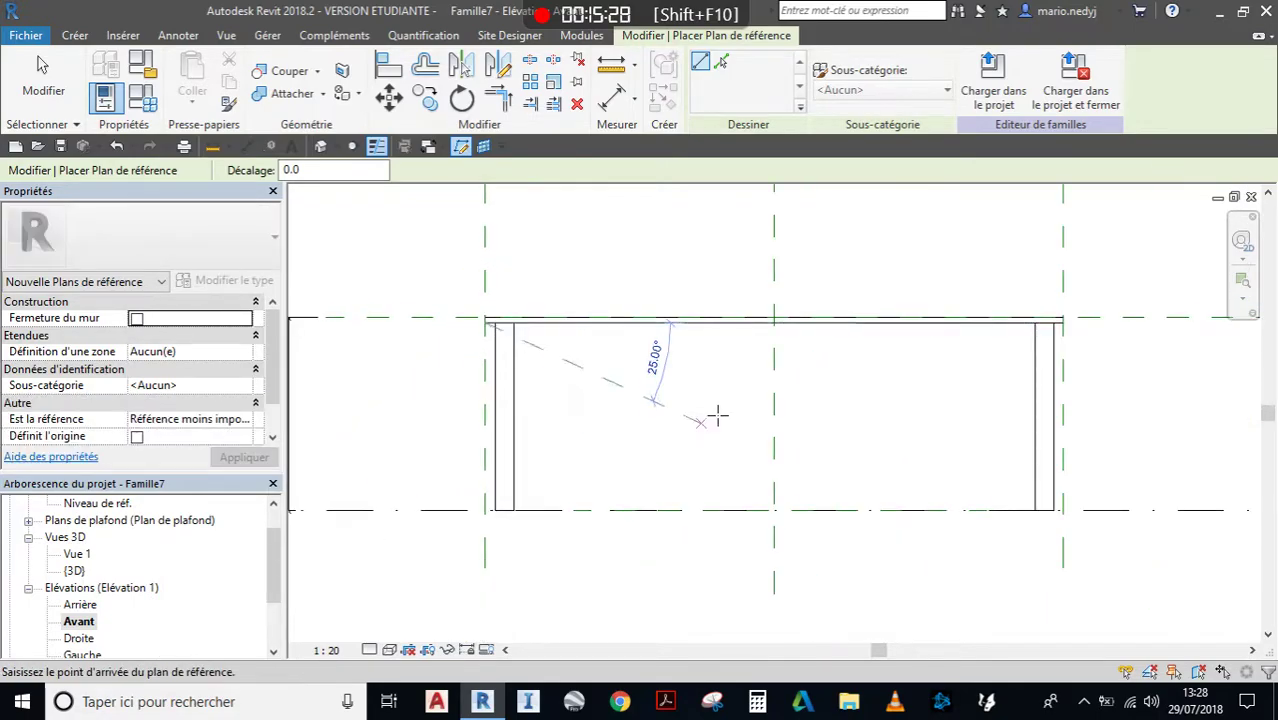
{"action": "key", "text": "Escape"}
Draw a horizontal reference plane across the whole table, about 180 mm below the tabletop's upper plane.
{"action": "scroll", "coordinate": [520, 335], "scroll_direction": "up", "scroll_amount": 2}
{"action": "scroll", "coordinate": [351, 349], "scroll_direction": "down", "scroll_amount": 2}
{"action": "middle_click_drag", "start_coordinate": [331, 362], "coordinate": [513, 371]}
{"action": "left_click", "coordinate": [428, 365]}
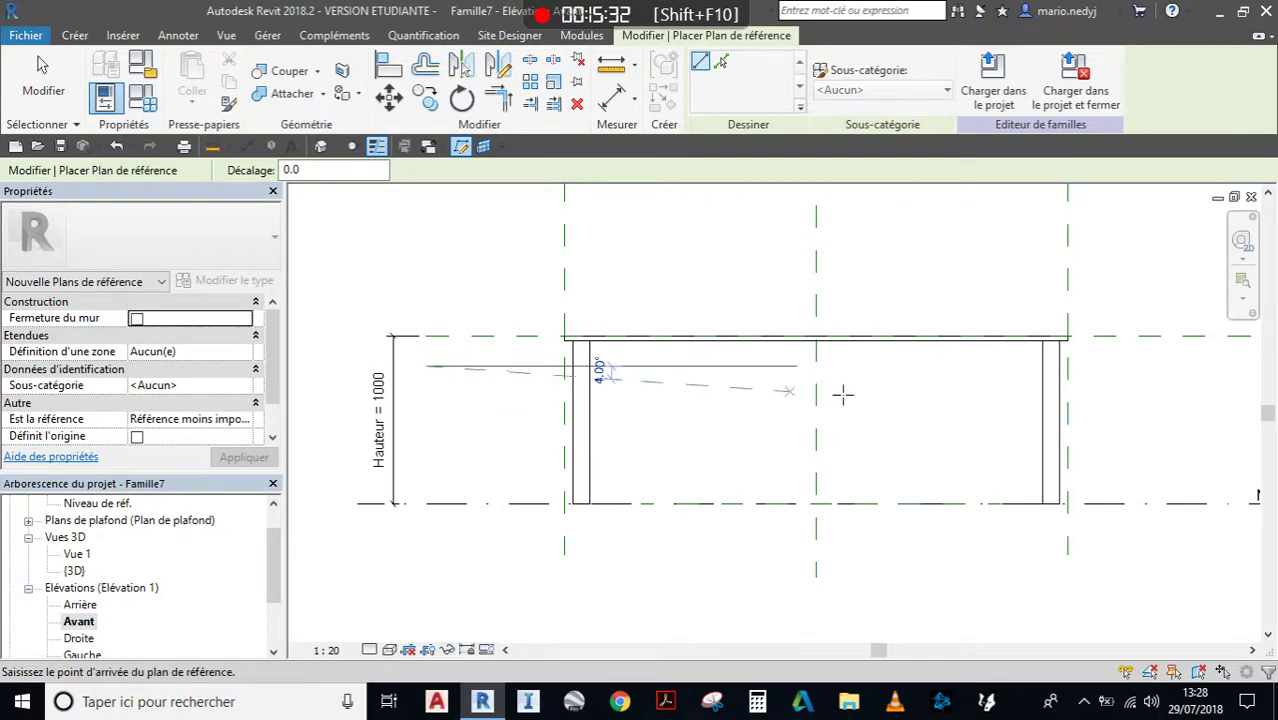
{"action": "middle_click_drag", "start_coordinate": [938, 365], "coordinate": [688, 371]}
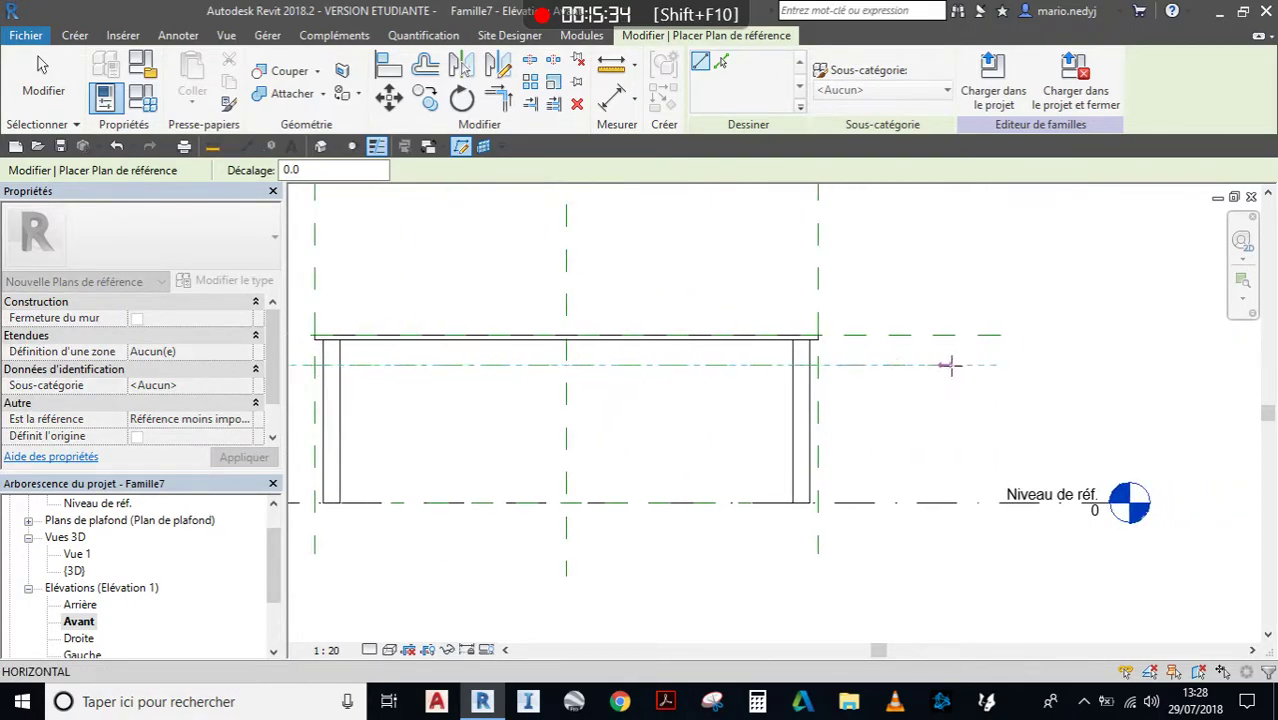
{"action": "left_click", "coordinate": [998, 366]}
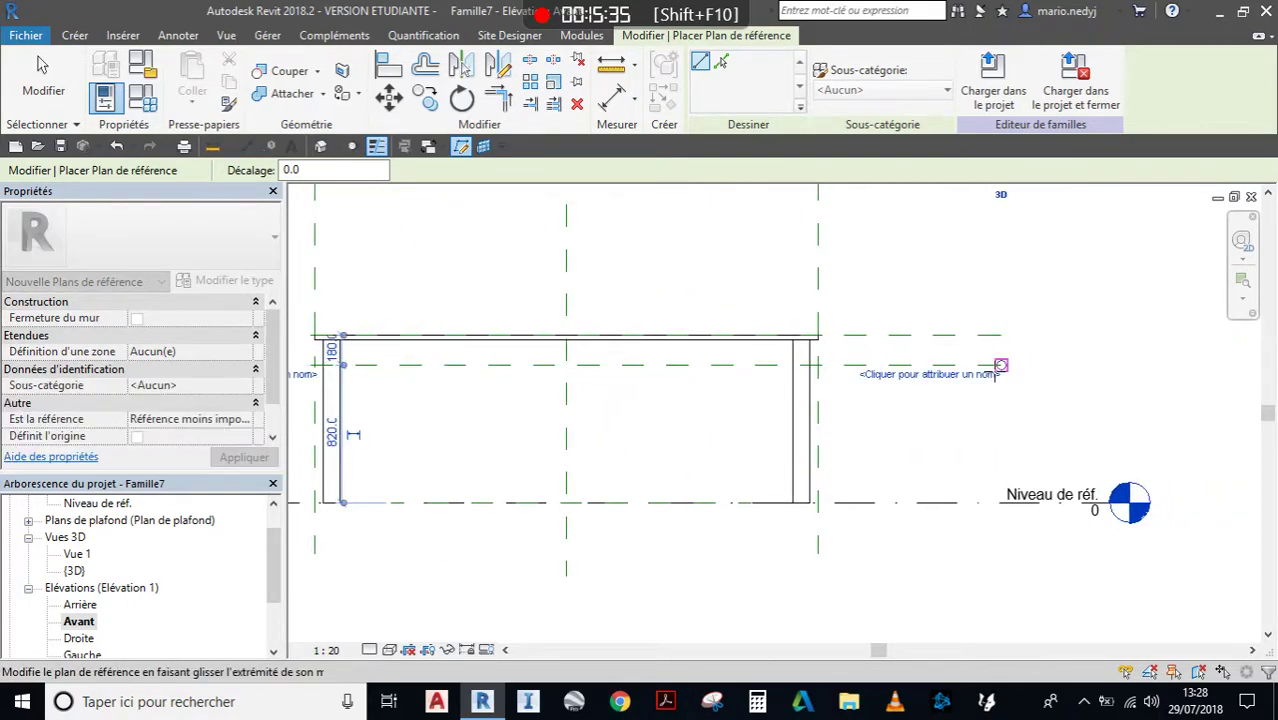
{"action": "left_click", "coordinate": [43, 75]}
Add an aligned dimension between the tabletop's upper reference plane and the new plane below it.
{"action": "middle_click_drag", "start_coordinate": [420, 457], "coordinate": [645, 442]}
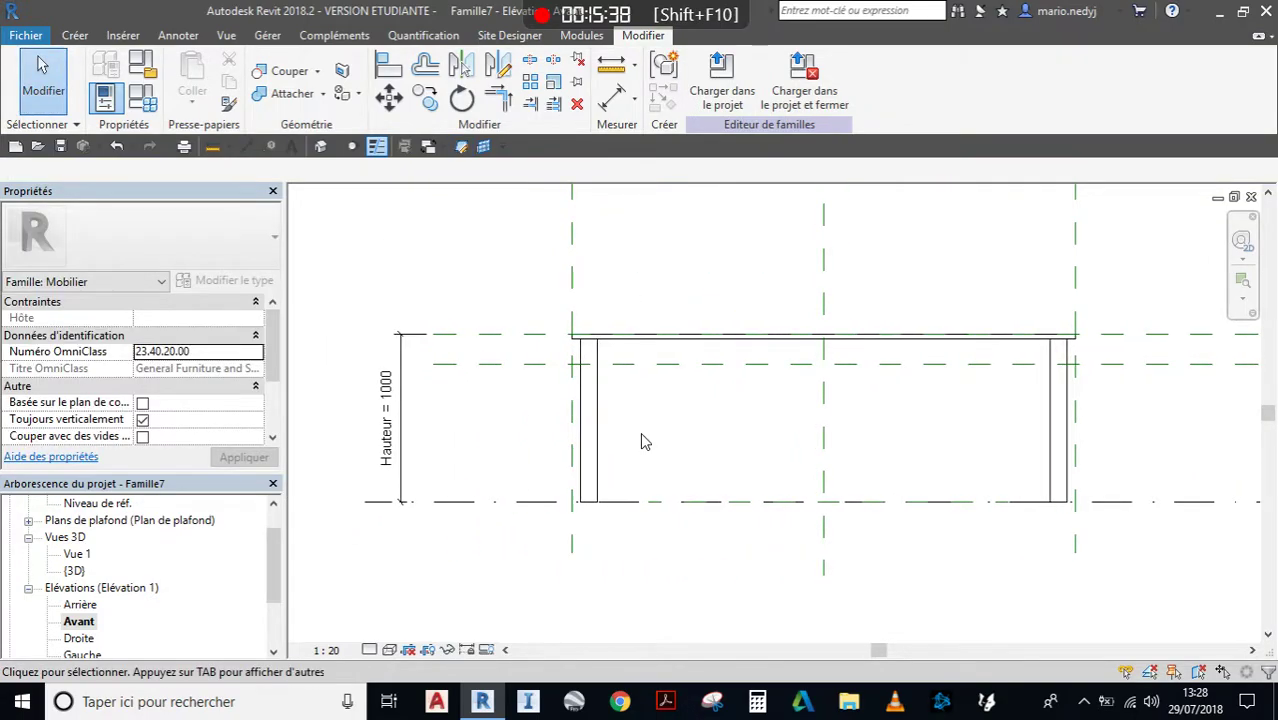
{"action": "left_click", "coordinate": [247, 147]}
{"action": "left_click", "coordinate": [479, 365]}
{"action": "left_click", "coordinate": [484, 337]}
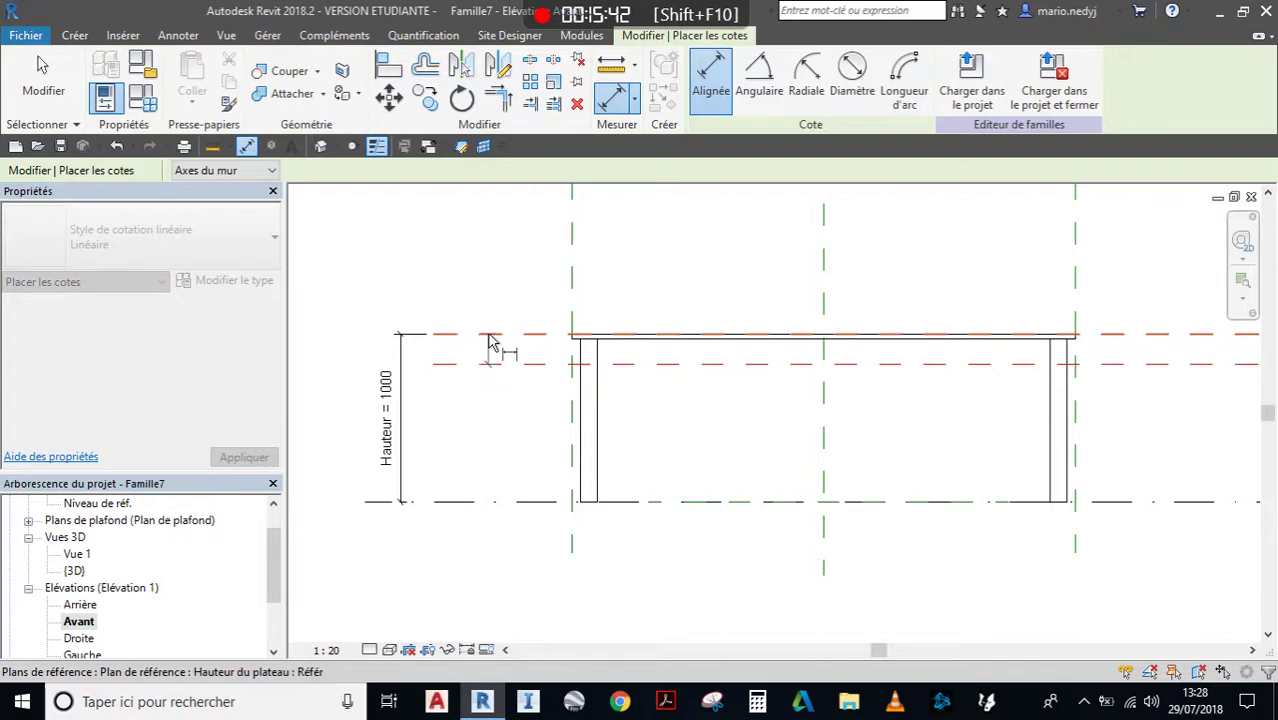
{"action": "left_click", "coordinate": [482, 275]}
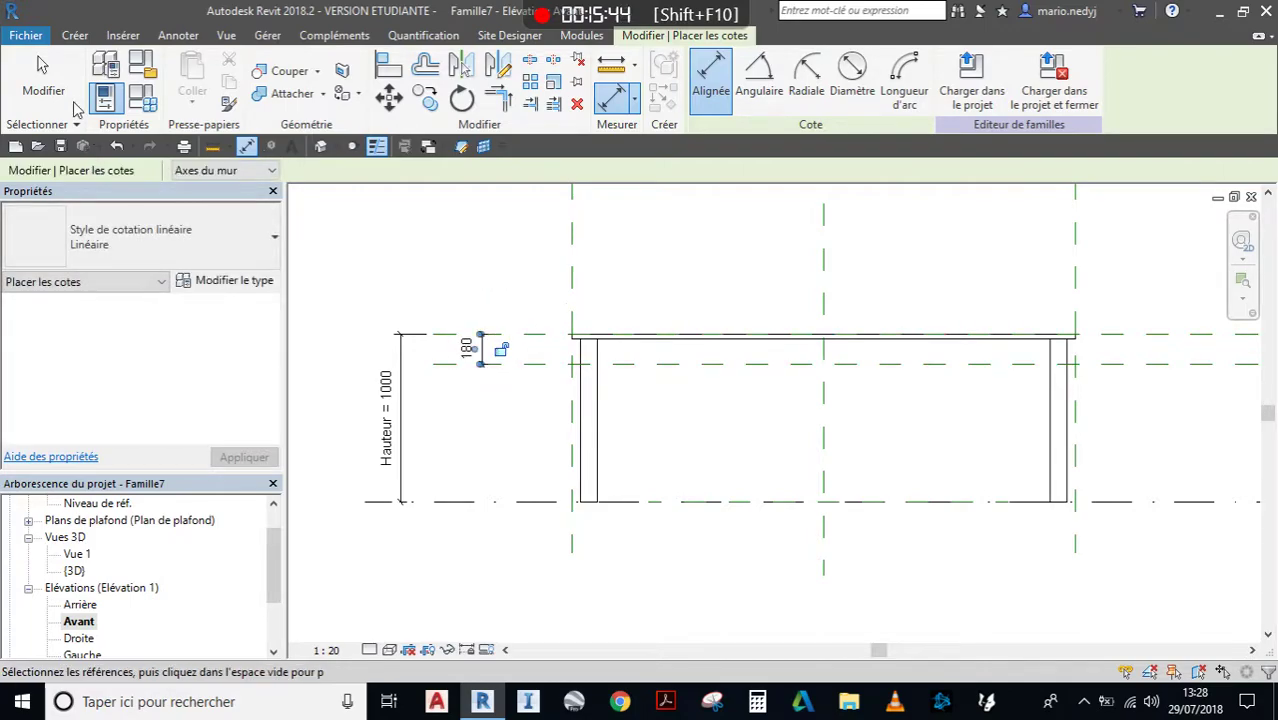
{"action": "key", "text": "Escape"}
{"action": "key", "text": "Escape"}
Create a family parameter named "Épaisseur du plateau" as the label of the dimension between the two horizontal planes.
{"action": "scroll", "coordinate": [490, 410], "scroll_direction": "up", "scroll_amount": 5}
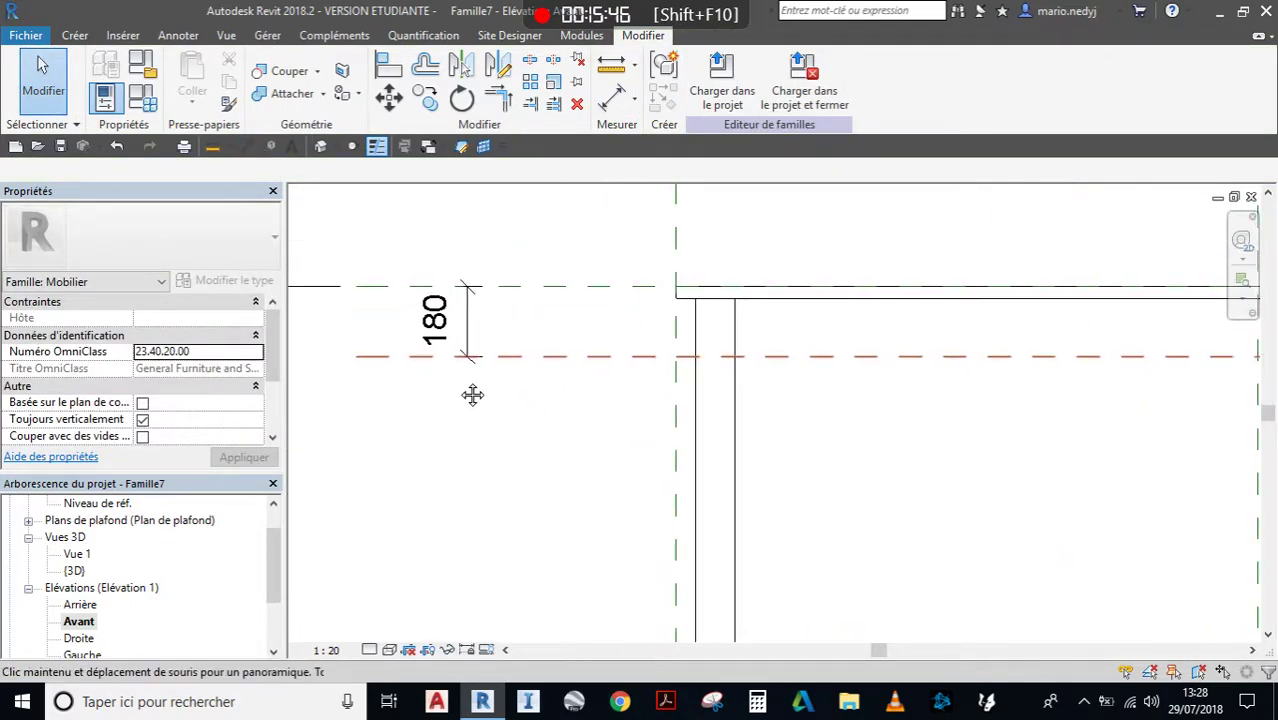
{"action": "left_click", "coordinate": [471, 400]}
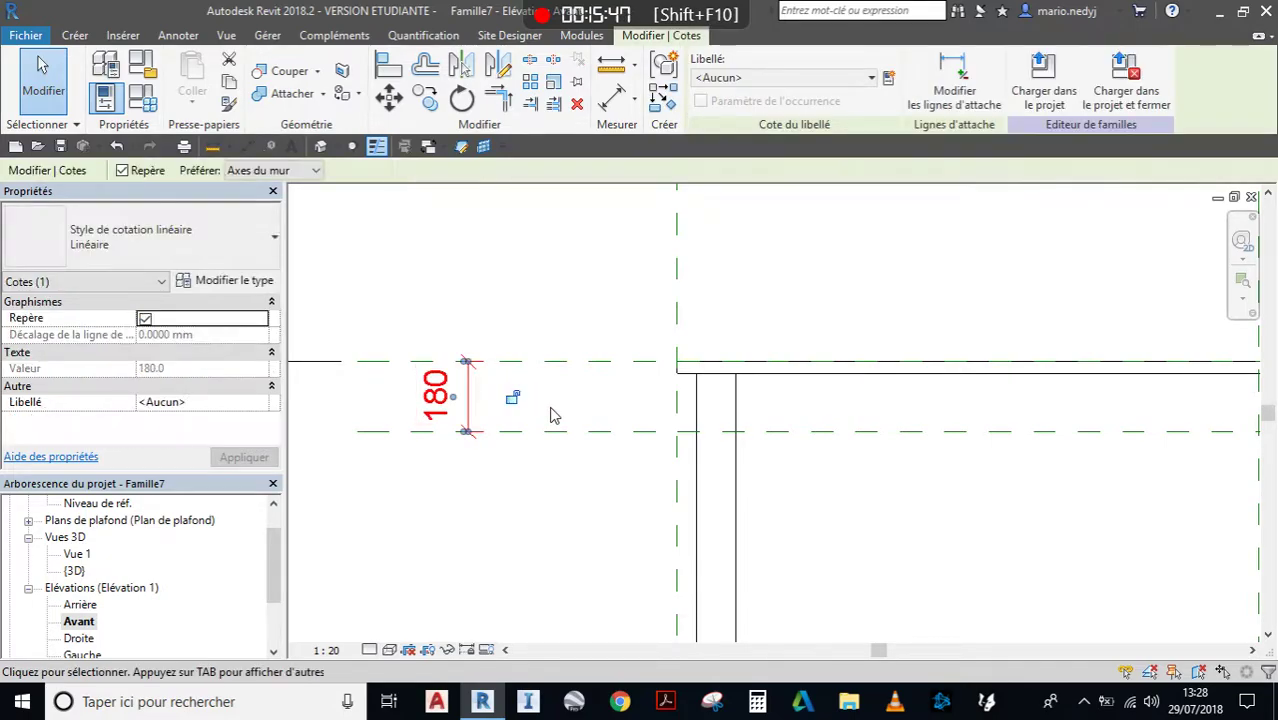
{"action": "left_click", "coordinate": [890, 79]}
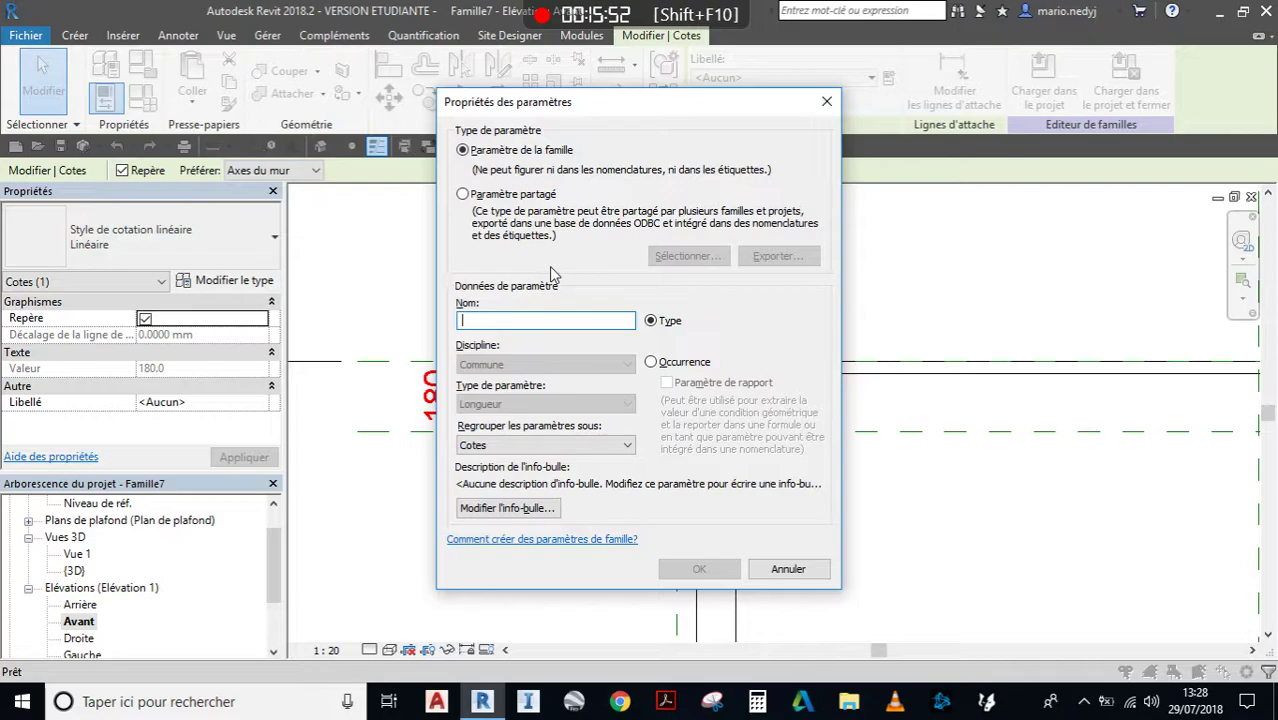
{"action": "type", "text": "Épaisseur du plateau"}
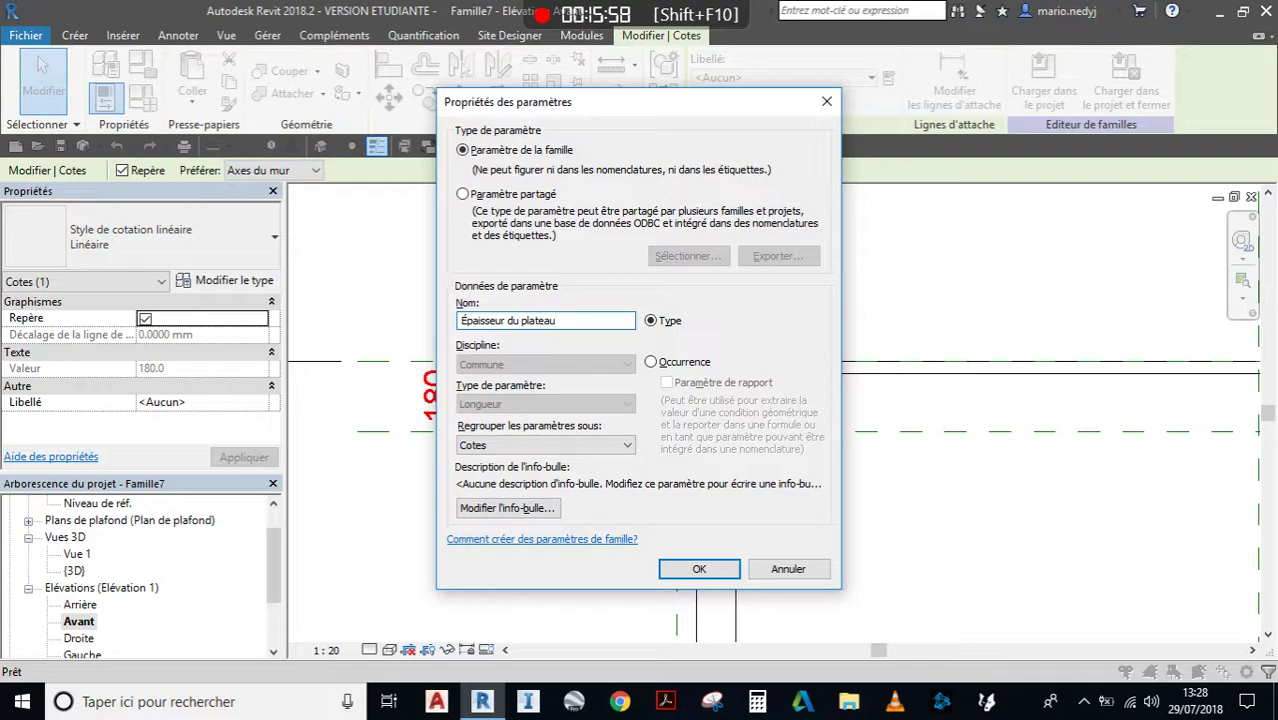
Give the new thickness parameter the tooltip "Modifie l'épaisseur du plateau de la table" and accept the parameter.
{"action": "left_click", "coordinate": [527, 507]}
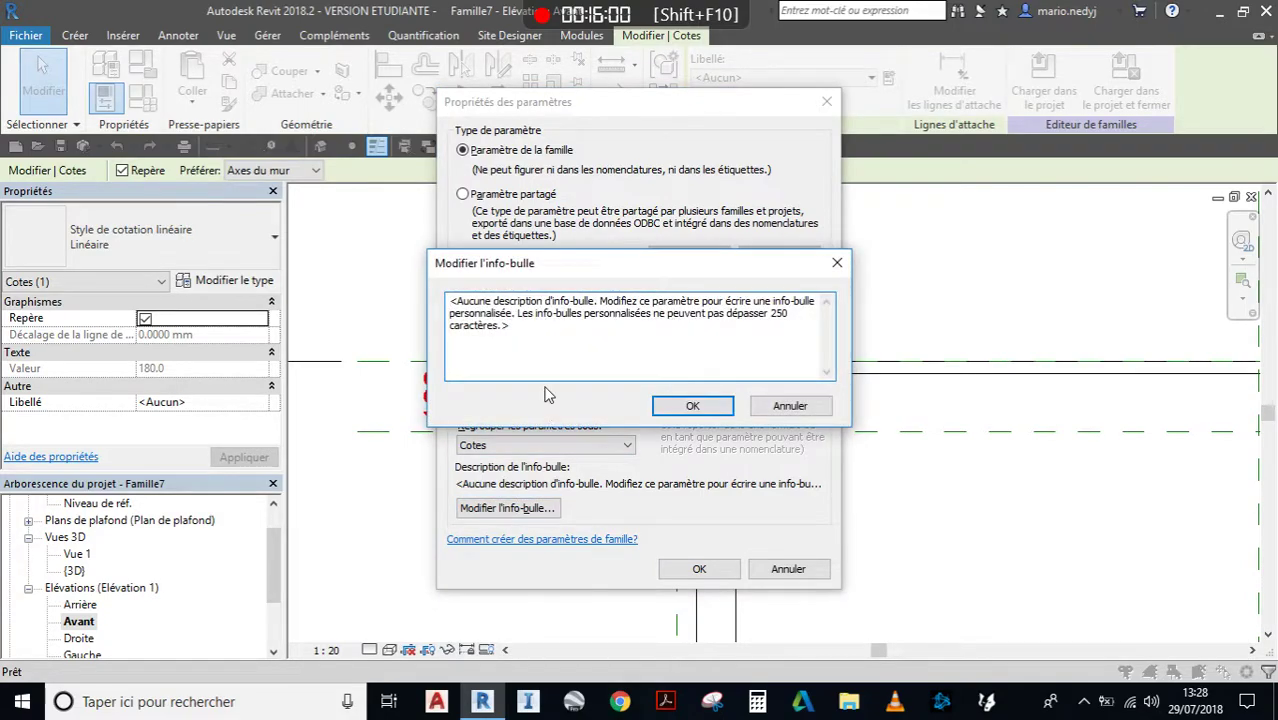
{"action": "left_click_drag", "start_coordinate": [538, 337], "coordinate": [451, 291]}
{"action": "type", "text": "M"}
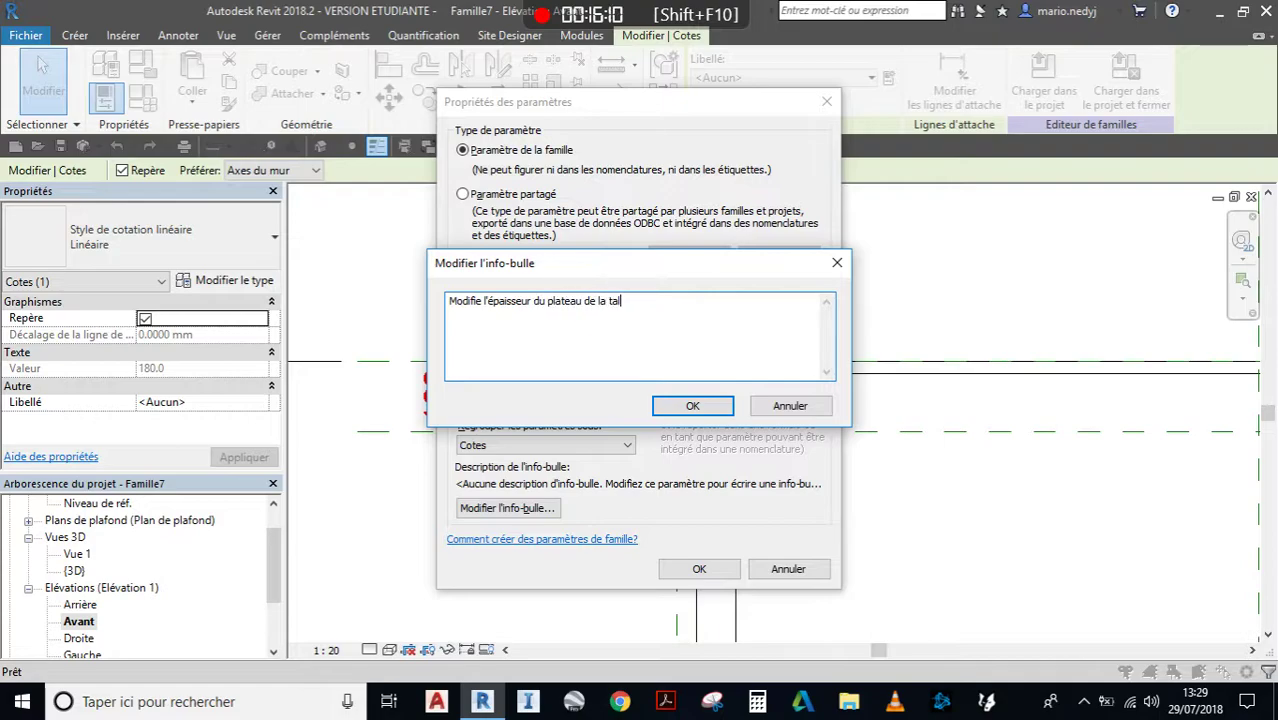
{"action": "left_click", "coordinate": [706, 404]}
{"action": "left_click", "coordinate": [699, 567]}
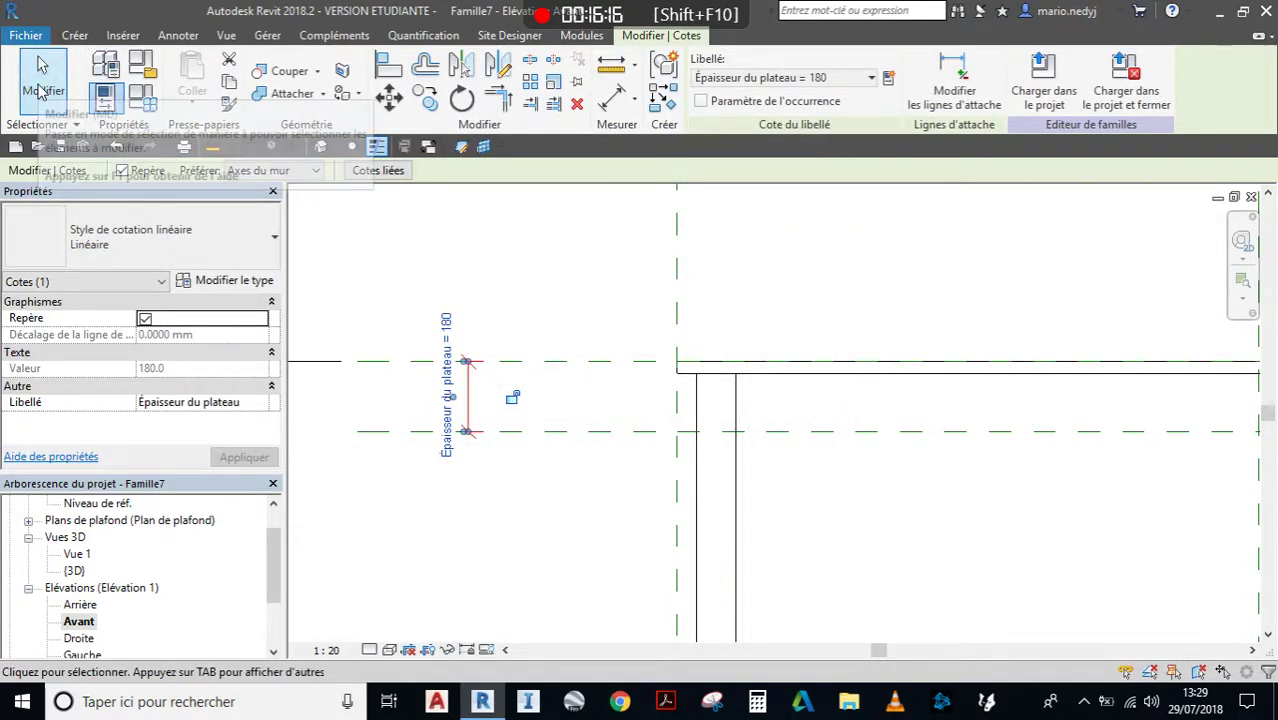
{"action": "left_click", "coordinate": [41, 92]}
Stretch the underside of the tabletop extrusion down to the lower reference plane and lock it there.
{"action": "scroll", "coordinate": [791, 487], "scroll_direction": "down", "scroll_amount": 2}
{"action": "middle_click_drag", "start_coordinate": [767, 490], "coordinate": [585, 445]}
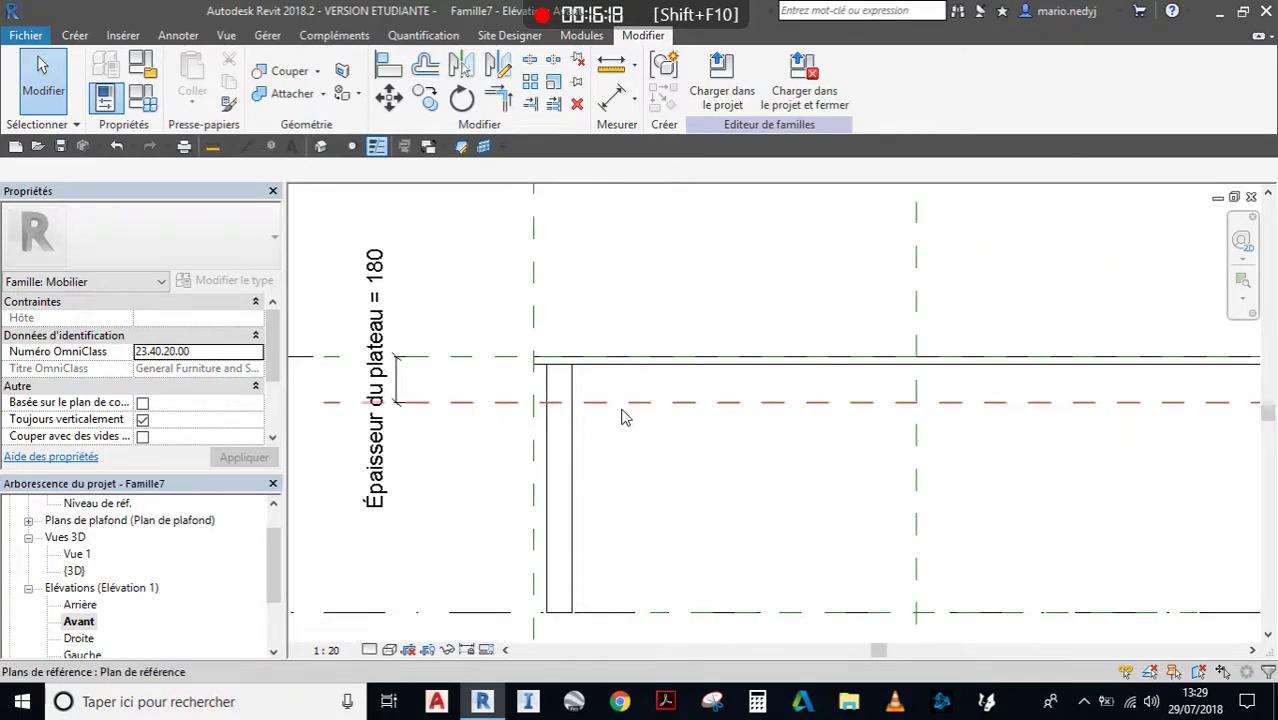
{"action": "scroll", "coordinate": [620, 421], "scroll_direction": "up", "scroll_amount": 1}
{"action": "left_click", "coordinate": [649, 361]}
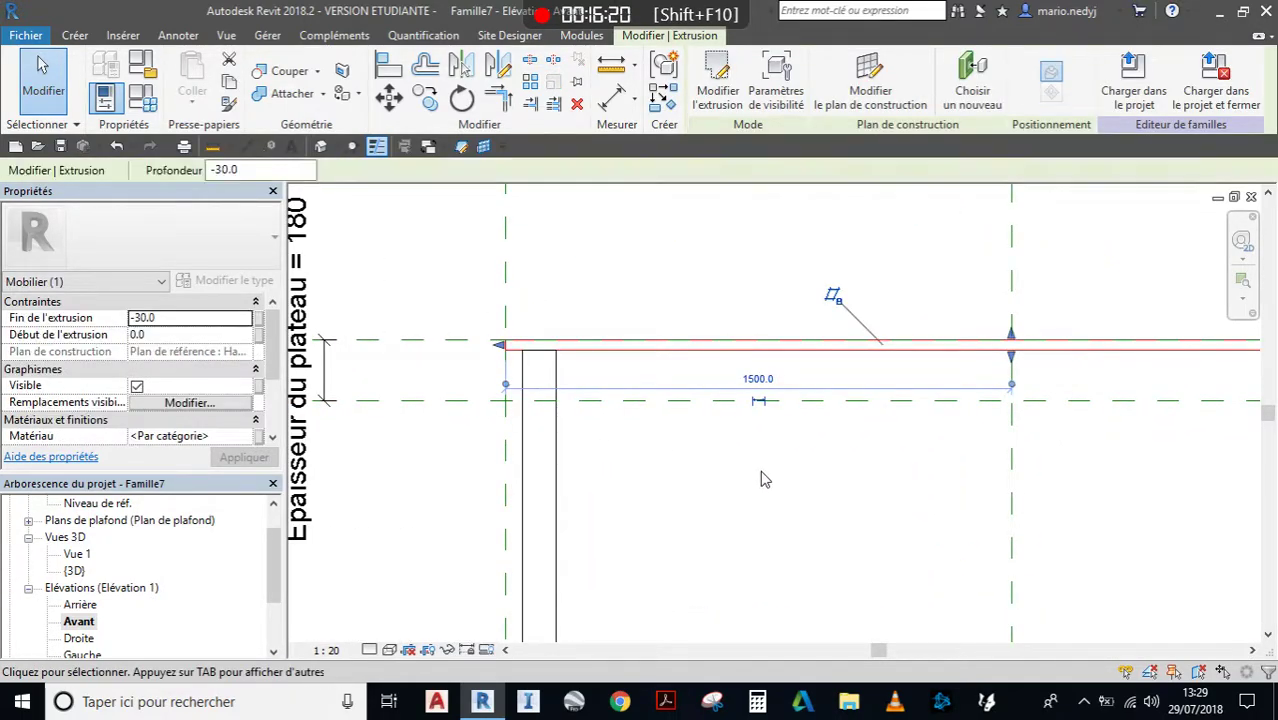
{"action": "middle_click_drag", "start_coordinate": [762, 474], "coordinate": [622, 448]}
{"action": "left_click_drag", "start_coordinate": [855, 322], "coordinate": [855, 366]}
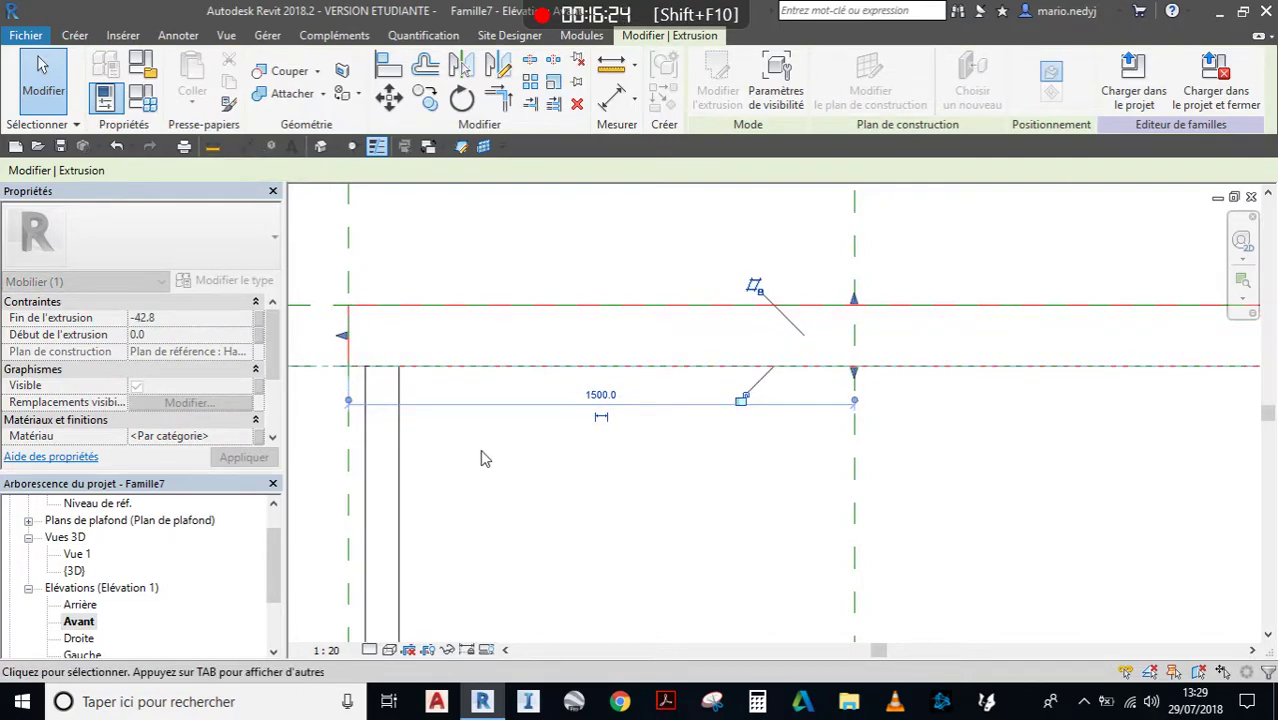
{"action": "left_click", "coordinate": [740, 400]}
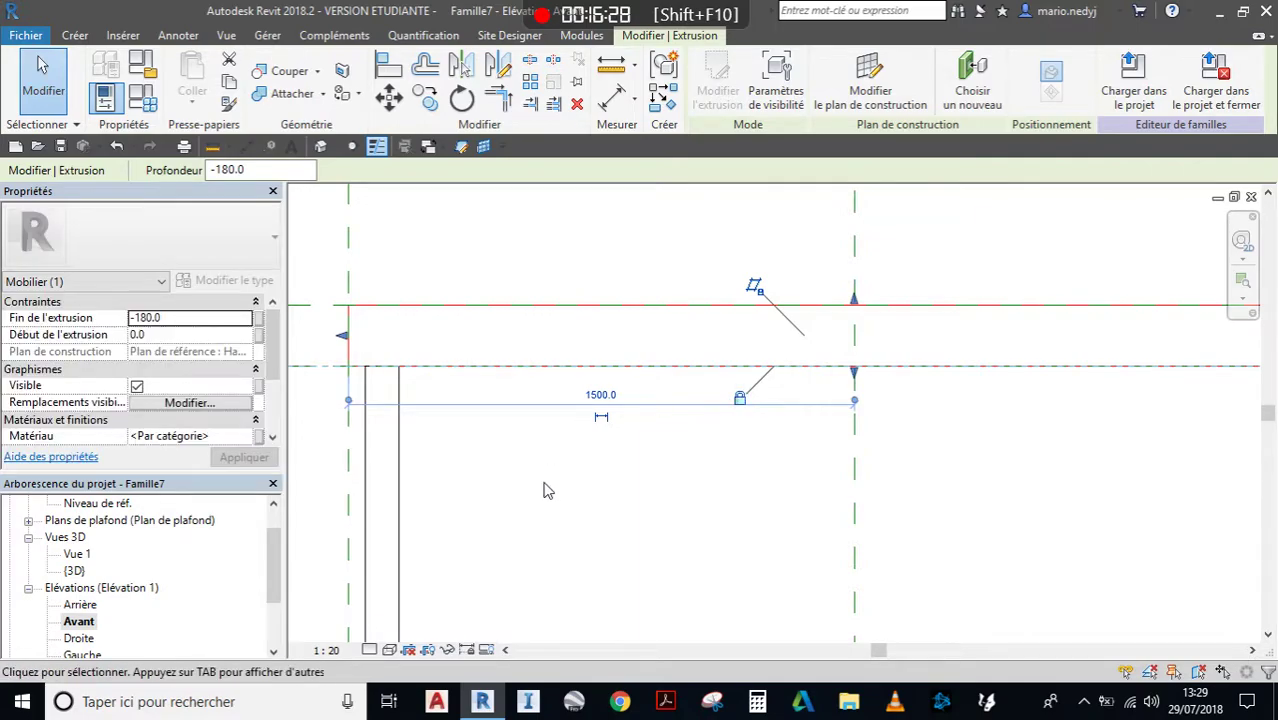
{"action": "scroll", "coordinate": [547, 490], "scroll_direction": "down", "scroll_amount": 2}
{"action": "scroll", "coordinate": [547, 490], "scroll_direction": "up", "scroll_amount": 2}
{"action": "middle_click_drag", "start_coordinate": [548, 488], "coordinate": [625, 487]}
{"action": "scroll", "coordinate": [625, 487], "scroll_direction": "down", "scroll_amount": 2}
{"action": "left_click", "coordinate": [51, 92]}
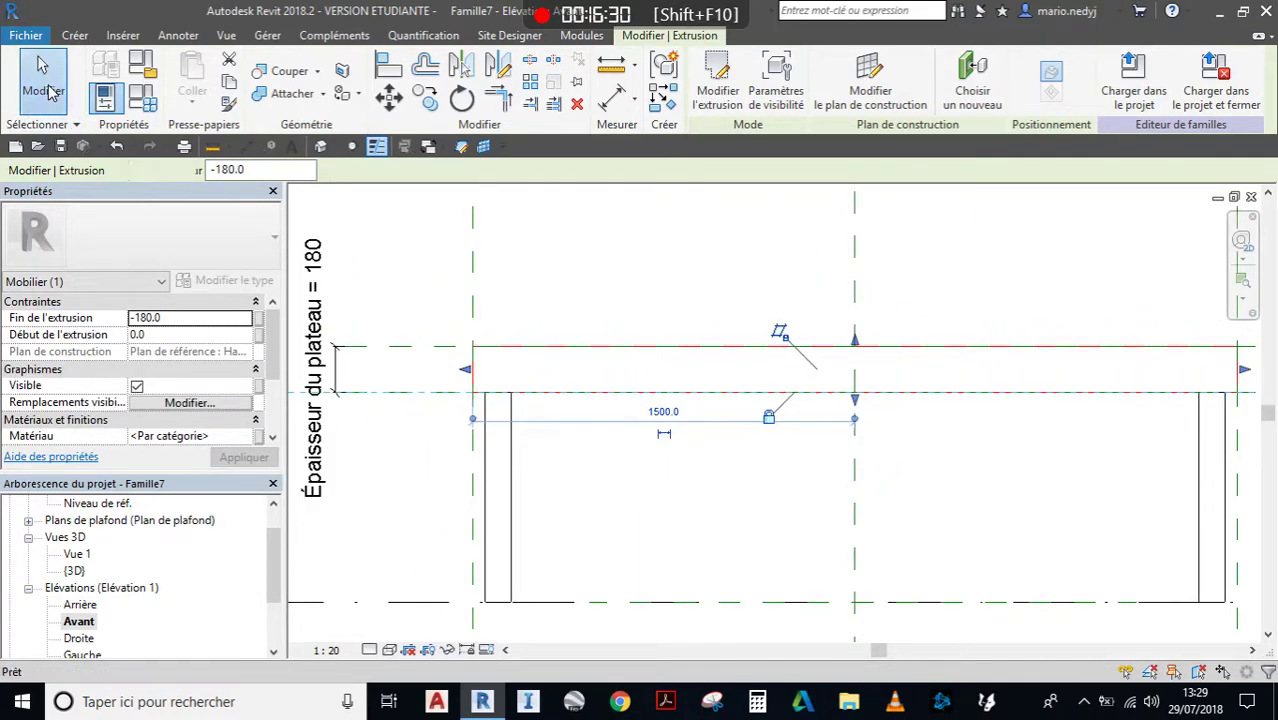
{"action": "scroll", "coordinate": [585, 451], "scroll_direction": "down", "scroll_amount": 2}
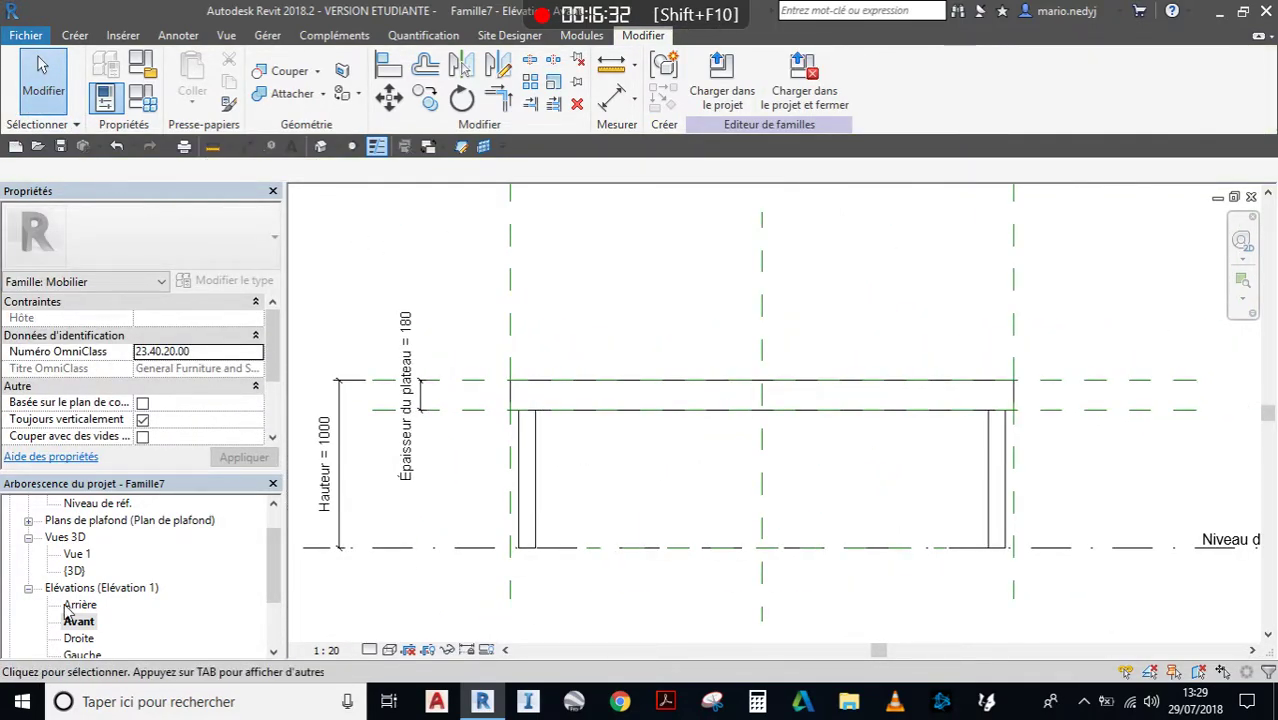
Open the default 3D view and apply an Épaisseur du plateau of 50 to test the tabletop's thickness.
{"action": "scroll", "coordinate": [66, 608], "scroll_direction": "down", "scroll_amount": 1}
{"action": "double_click", "coordinate": [75, 554]}
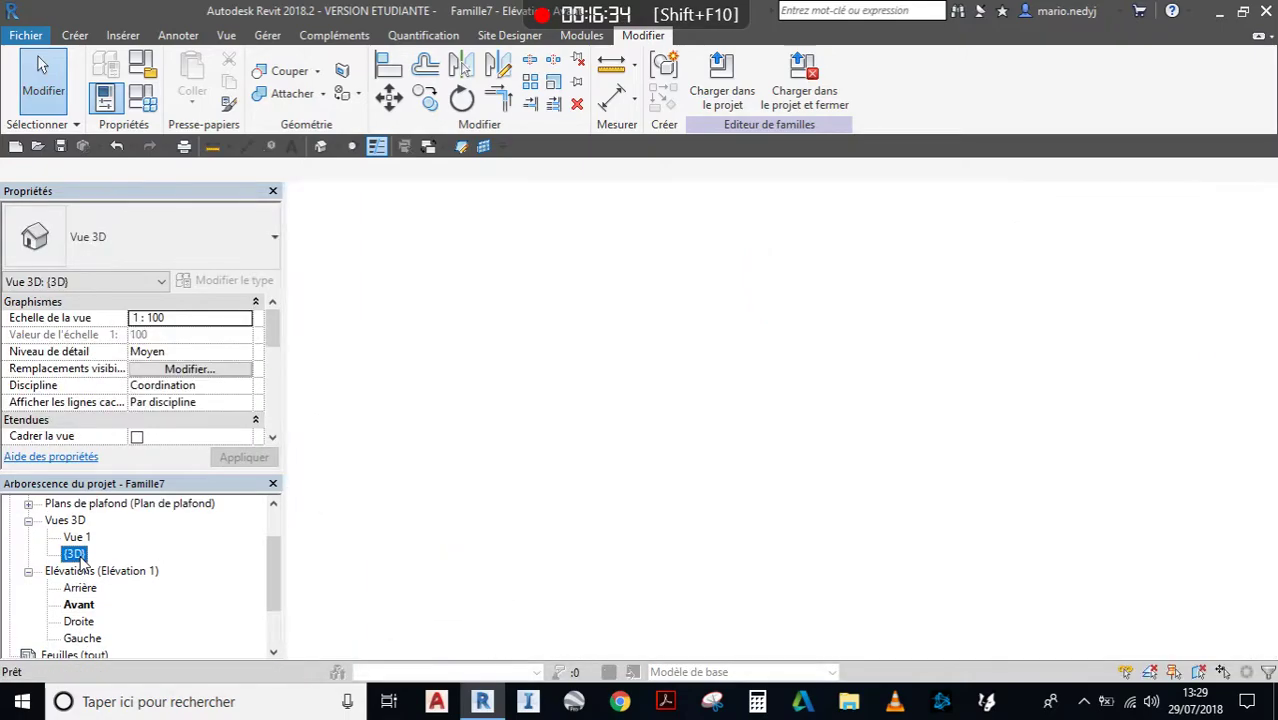
{"action": "scroll", "coordinate": [691, 441], "scroll_direction": "down", "scroll_amount": 1}
{"action": "middle_click_drag", "start_coordinate": [659, 459], "coordinate": [726, 458]}
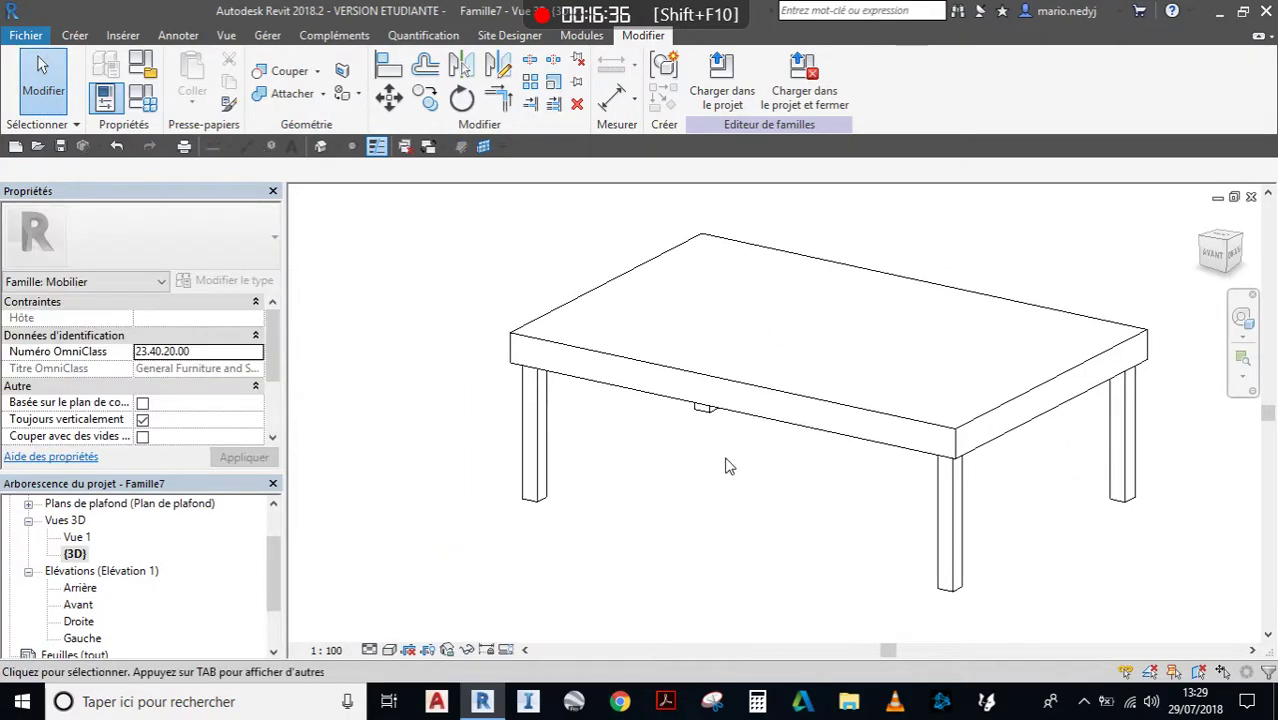
{"action": "left_click", "coordinate": [147, 96]}
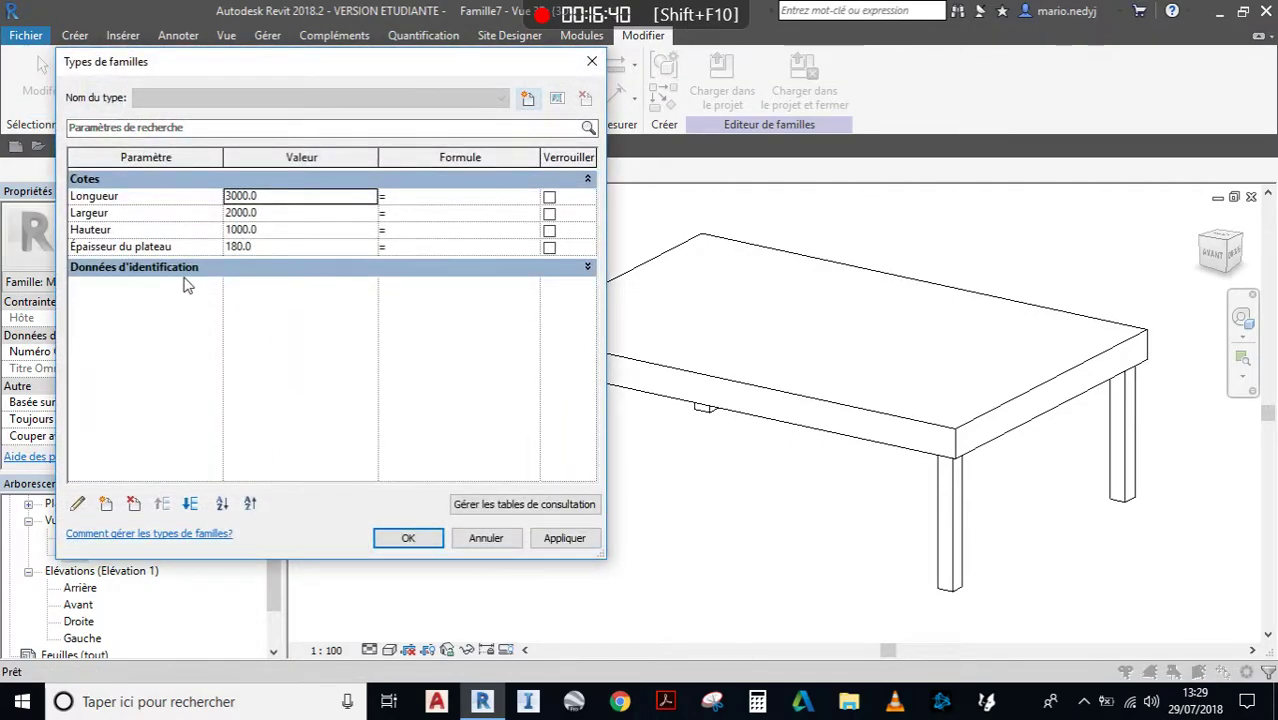
{"action": "left_click", "coordinate": [277, 246]}
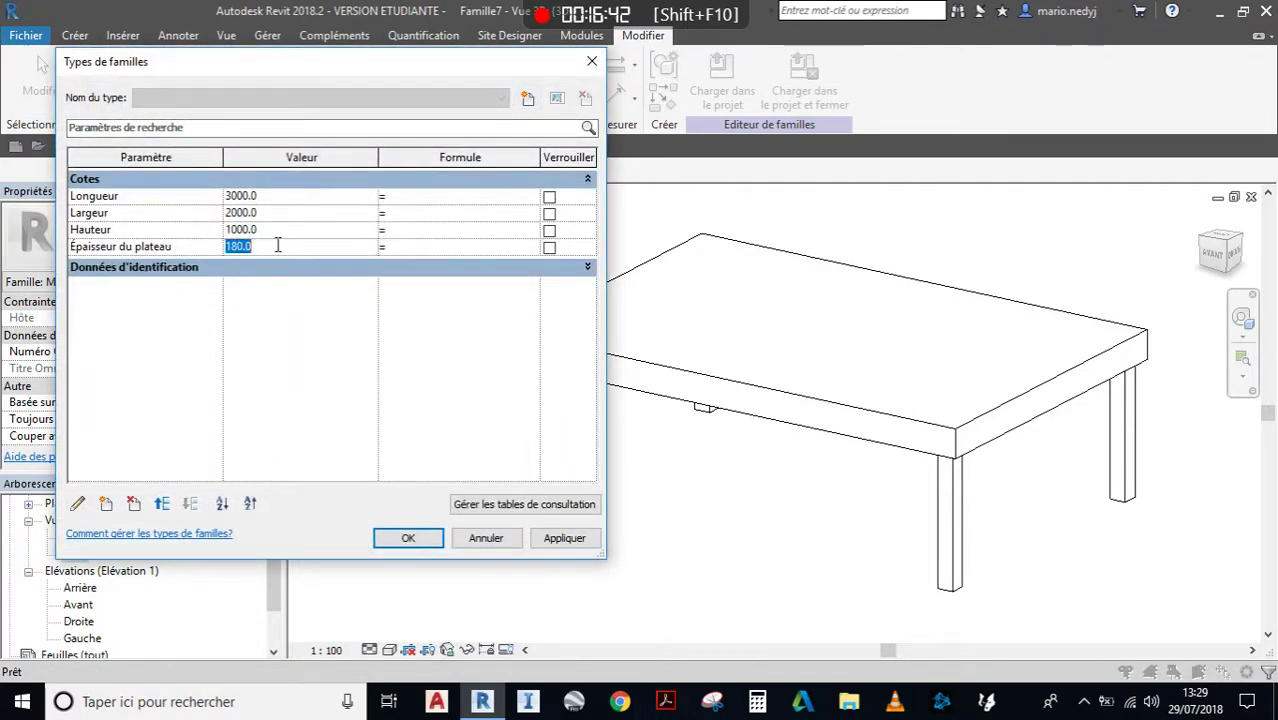
{"action": "type", "text": "50"}
{"action": "left_click", "coordinate": [562, 544]}
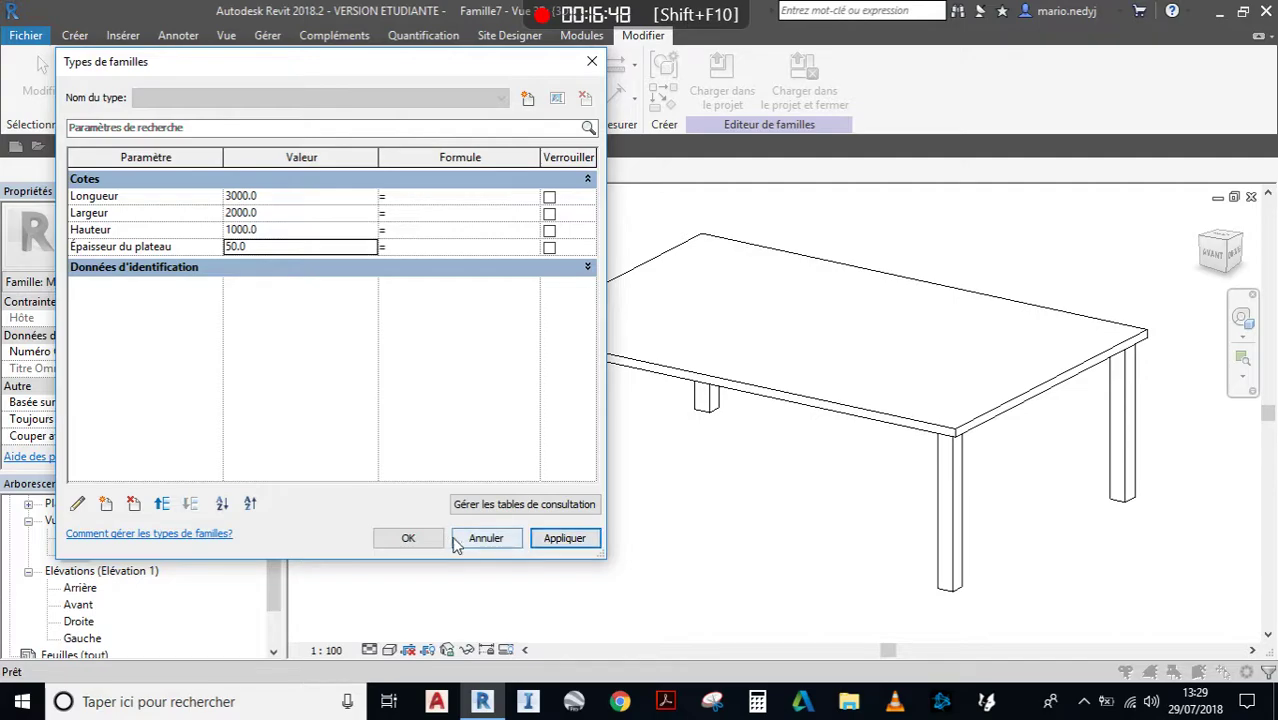
Accept the family type values and save the family in the Bureau folder as "Table paramétrique".
{"action": "left_click", "coordinate": [422, 541]}
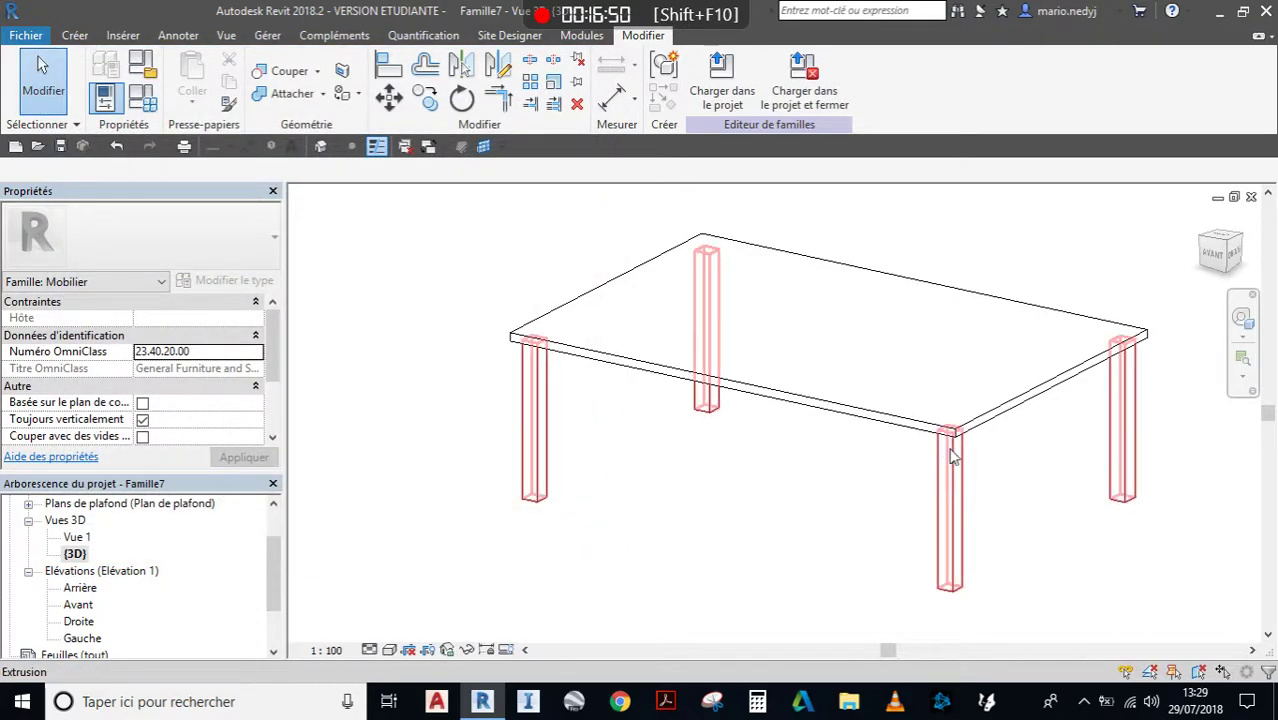
{"action": "middle_click_drag", "start_coordinate": [710, 433], "coordinate": [740, 405], "text": "shift"}
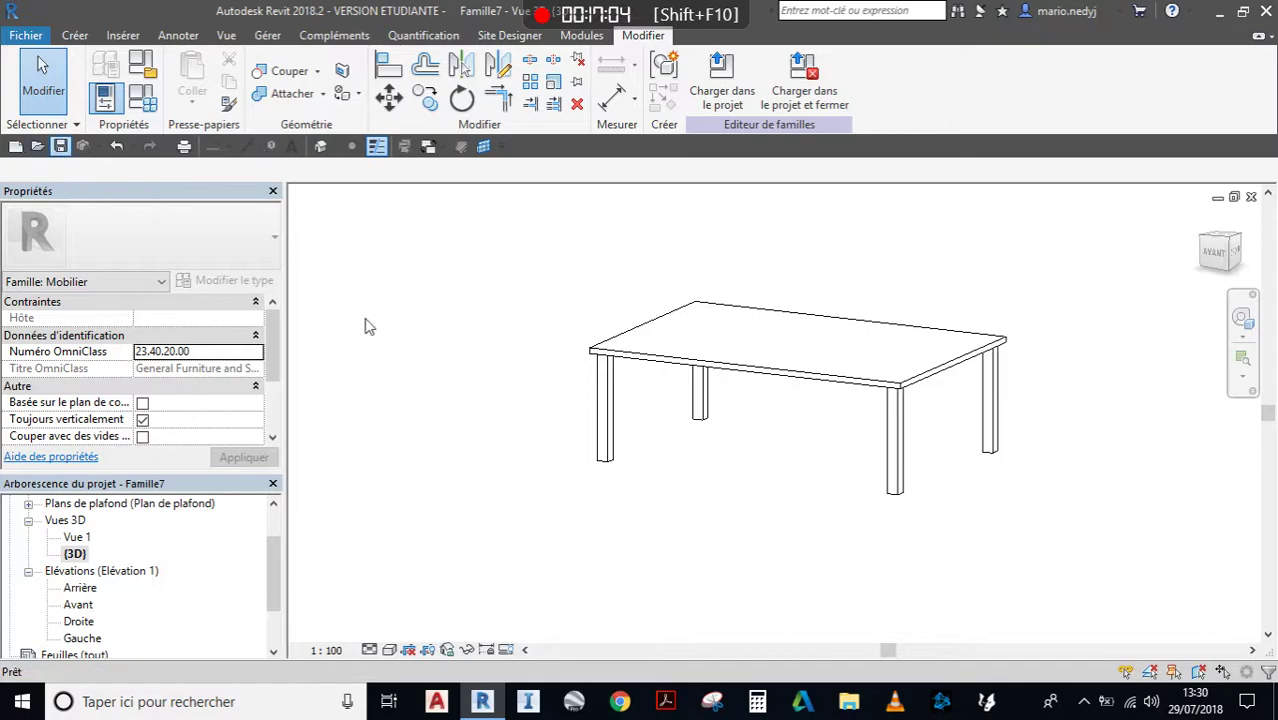
{"action": "key", "text": "ctrl+s"}
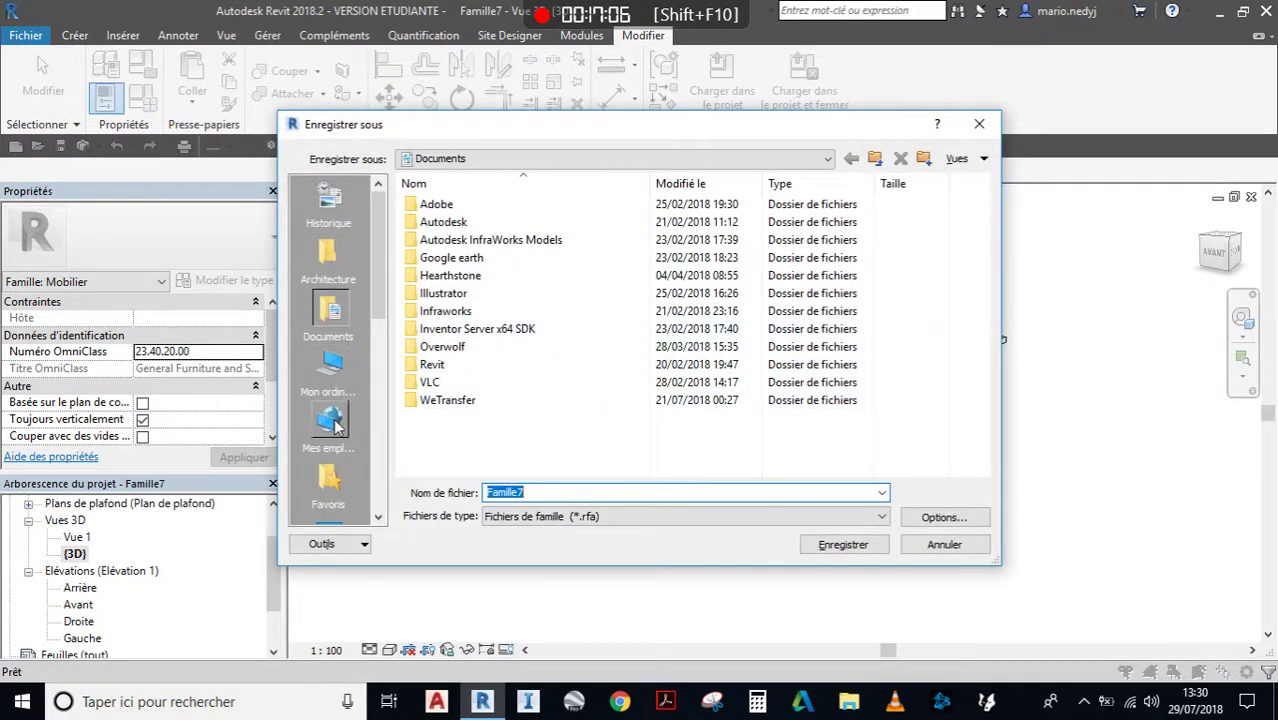
{"action": "scroll", "coordinate": [335, 425], "scroll_direction": "down", "scroll_amount": 3}
{"action": "left_click", "coordinate": [330, 365]}
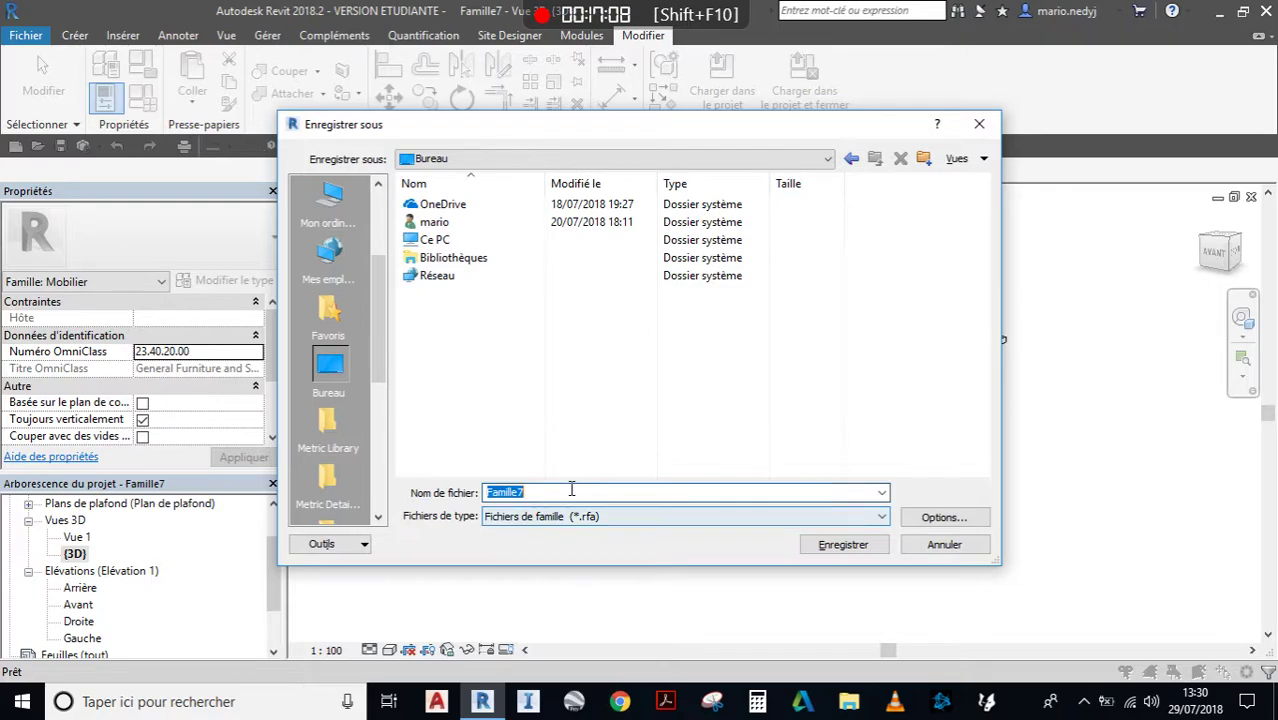
{"action": "type", "text": "Table paramétriqu"}
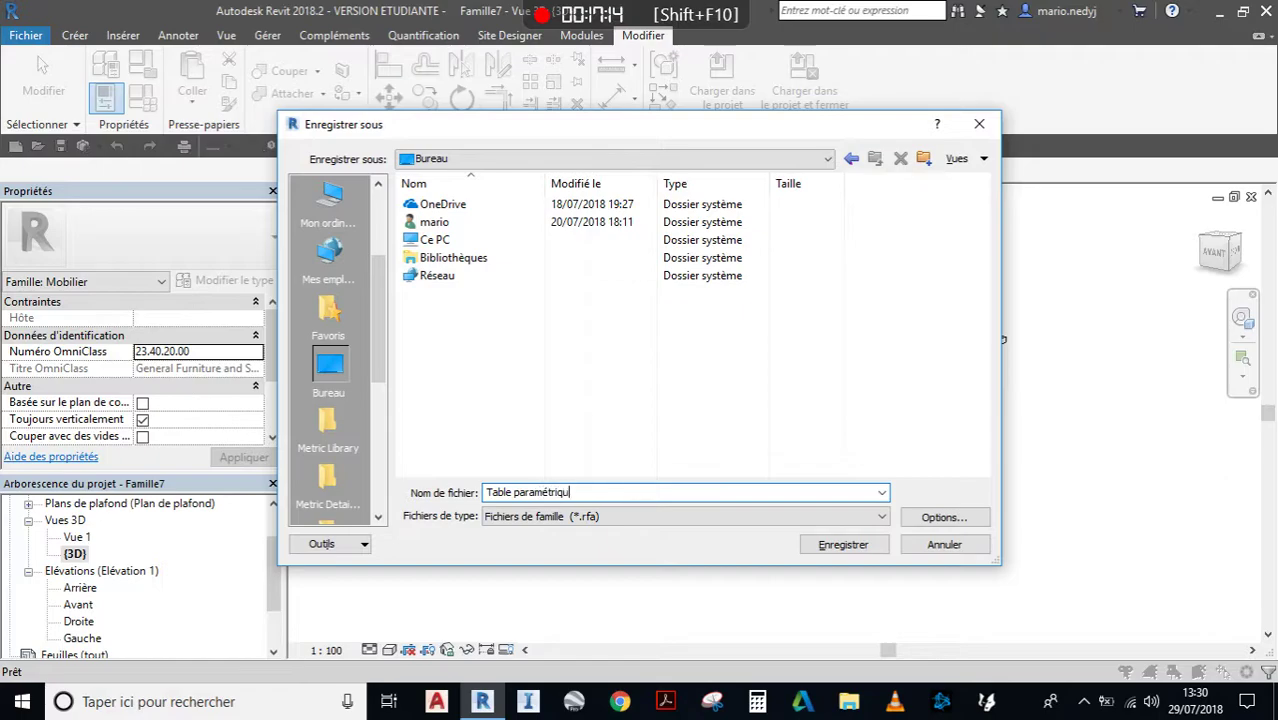
{"action": "left_click", "coordinate": [847, 552]}
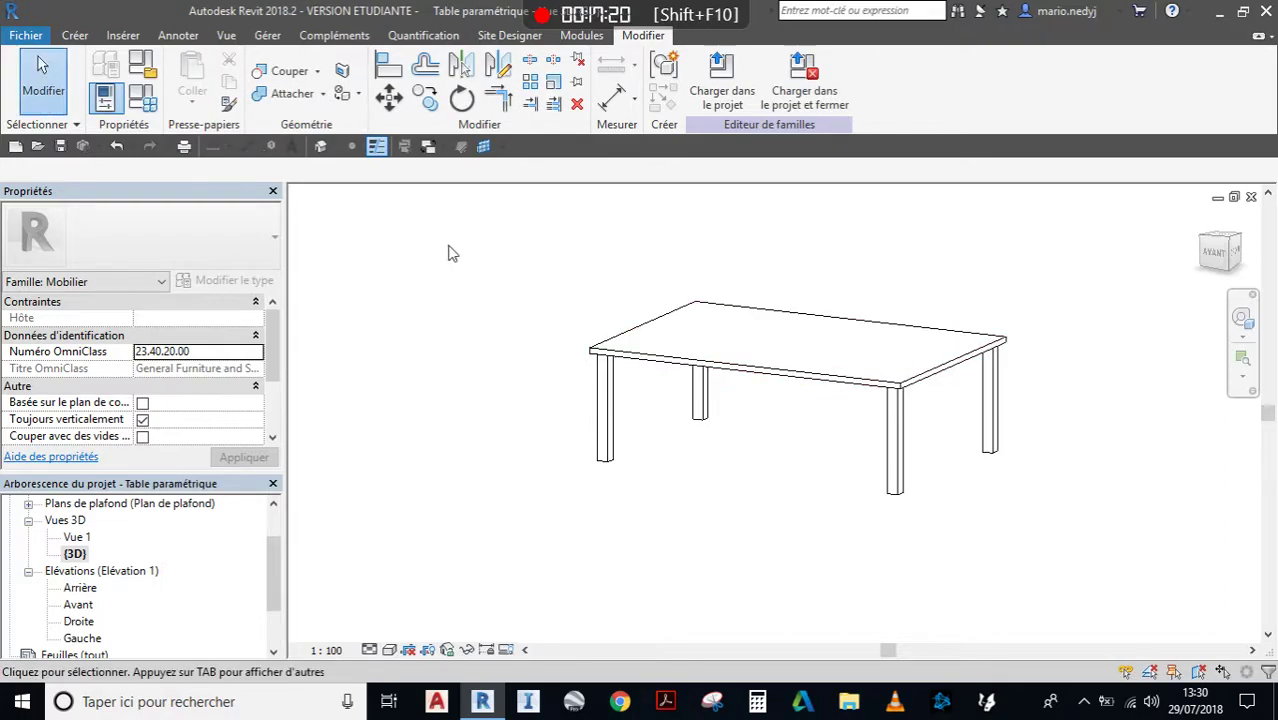
Create a new project from the Gabarit architectural template and add a rectangular floor in the 0 - RDC plan.
{"action": "left_click", "coordinate": [15, 146]}
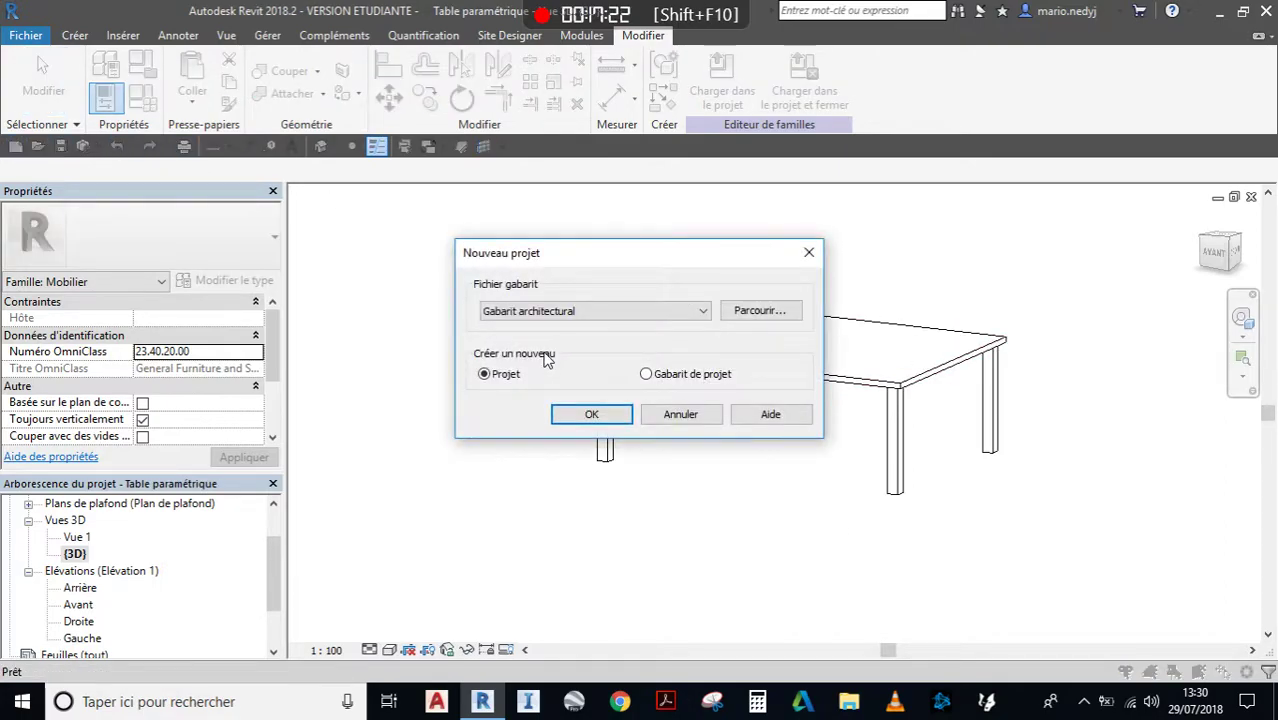
{"action": "left_click", "coordinate": [585, 412]}
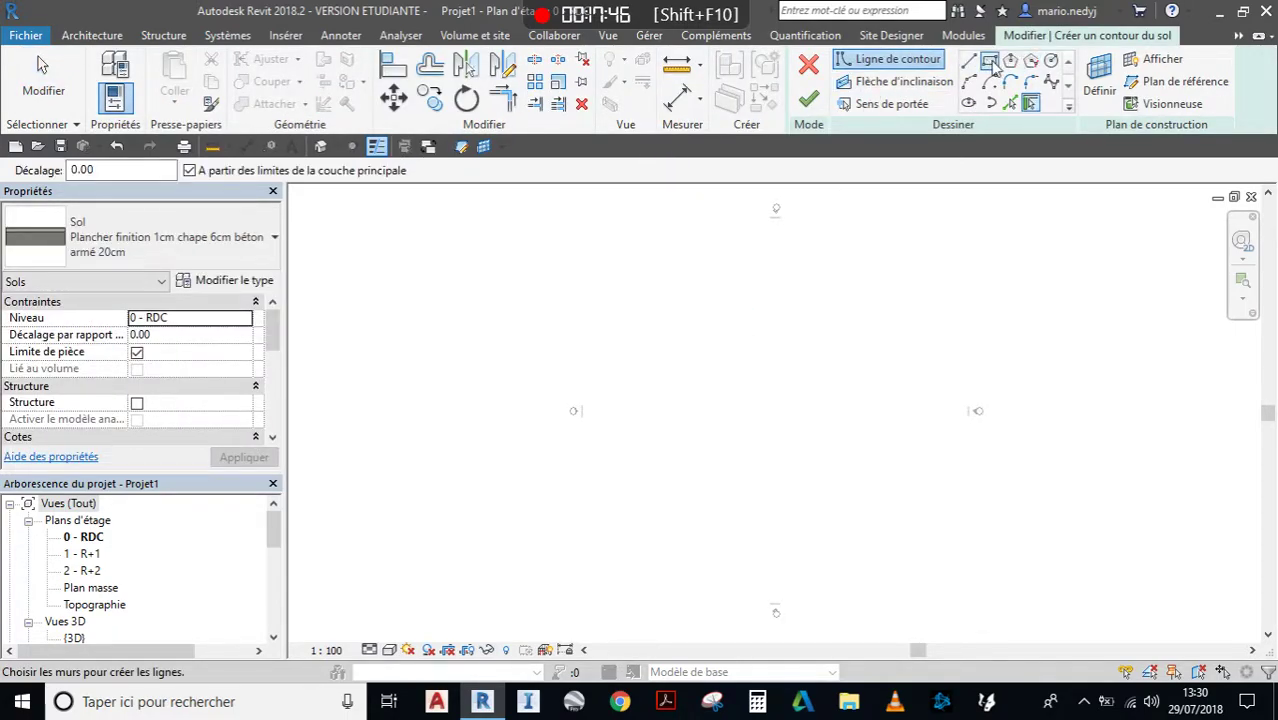
{"action": "left_click", "coordinate": [712, 371]}
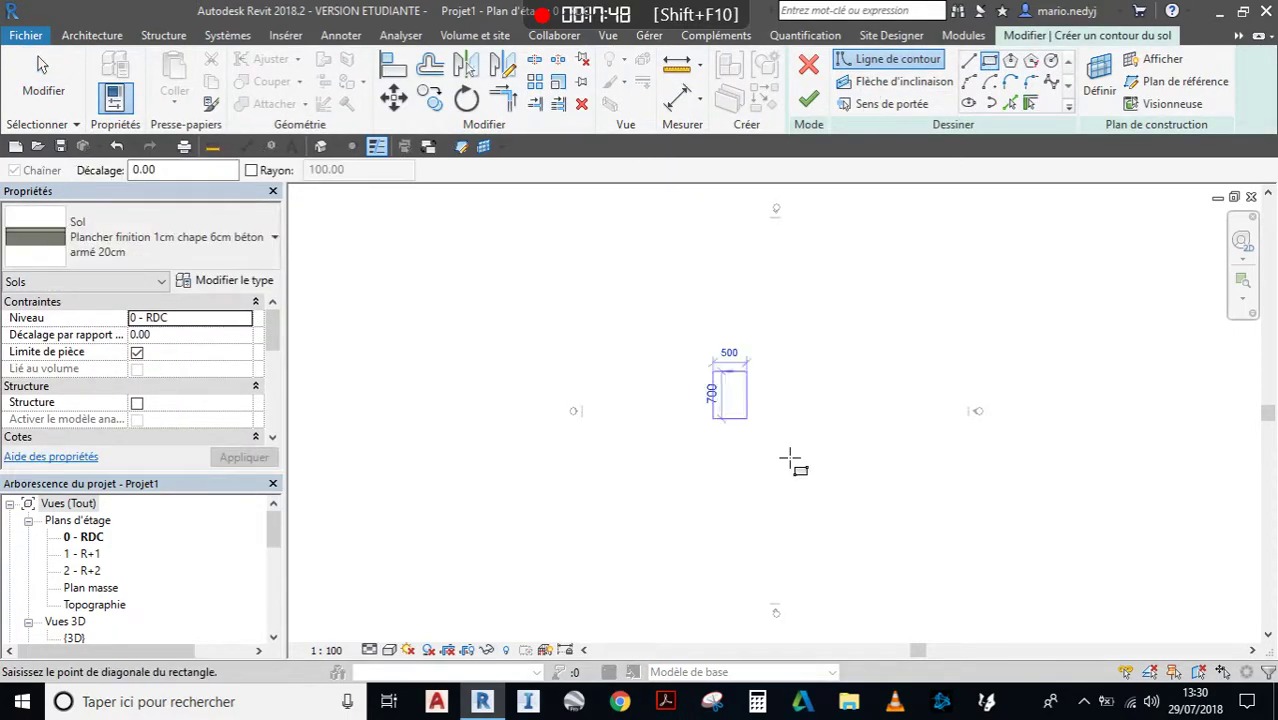
{"action": "left_click", "coordinate": [850, 483]}
{"action": "left_click", "coordinate": [815, 108]}
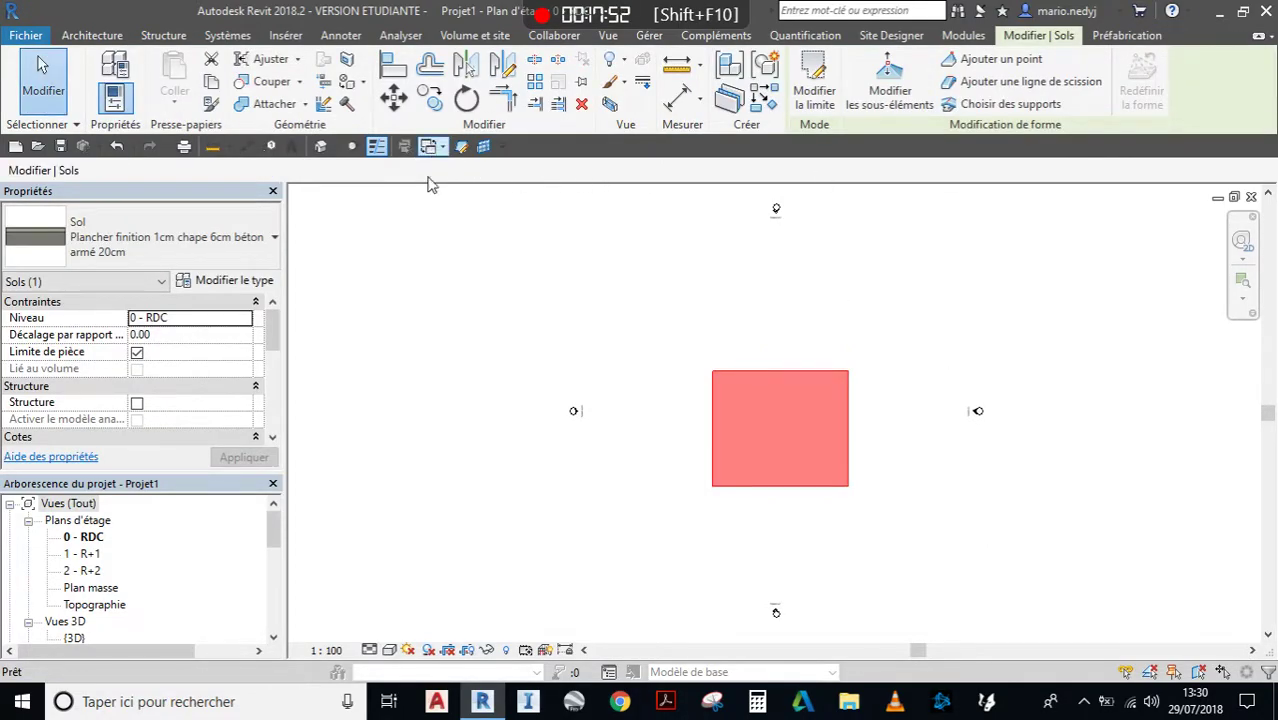
{"action": "left_click", "coordinate": [510, 480]}
Load the Table paramétrique family into the project and place two tables apart from each other on the floor.
{"action": "left_click", "coordinate": [430, 146]}
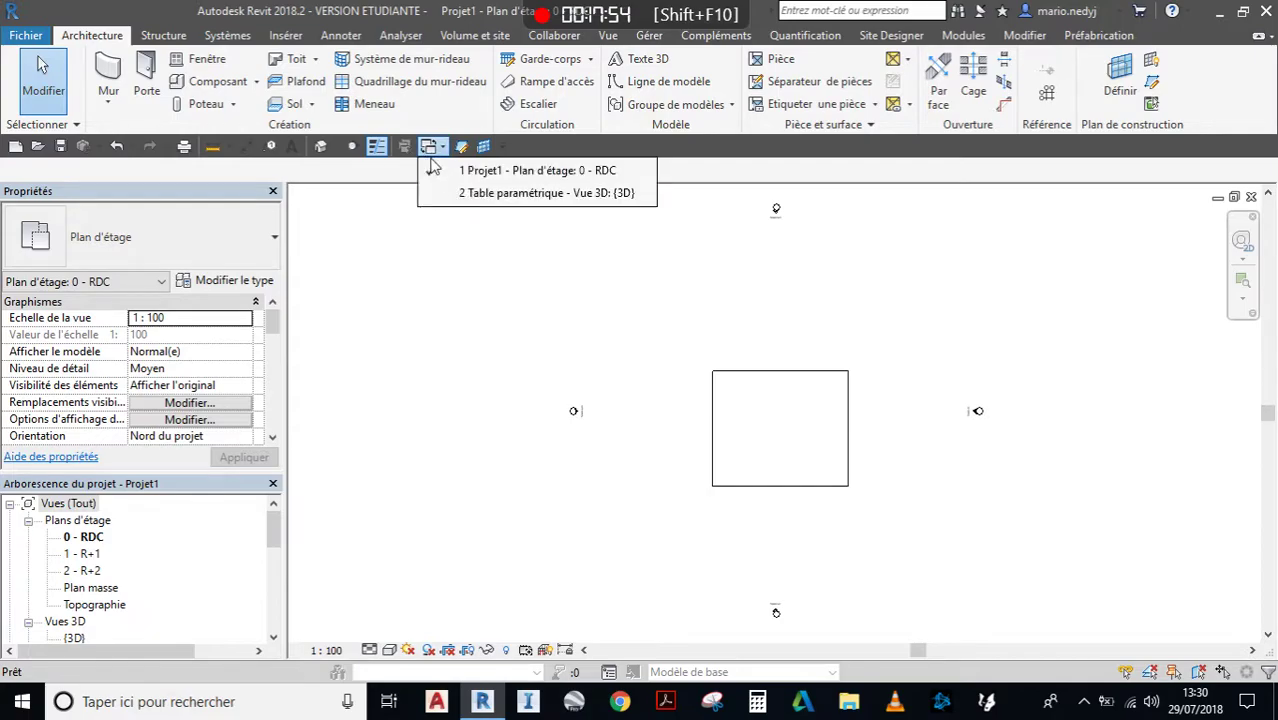
{"action": "left_click", "coordinate": [472, 195]}
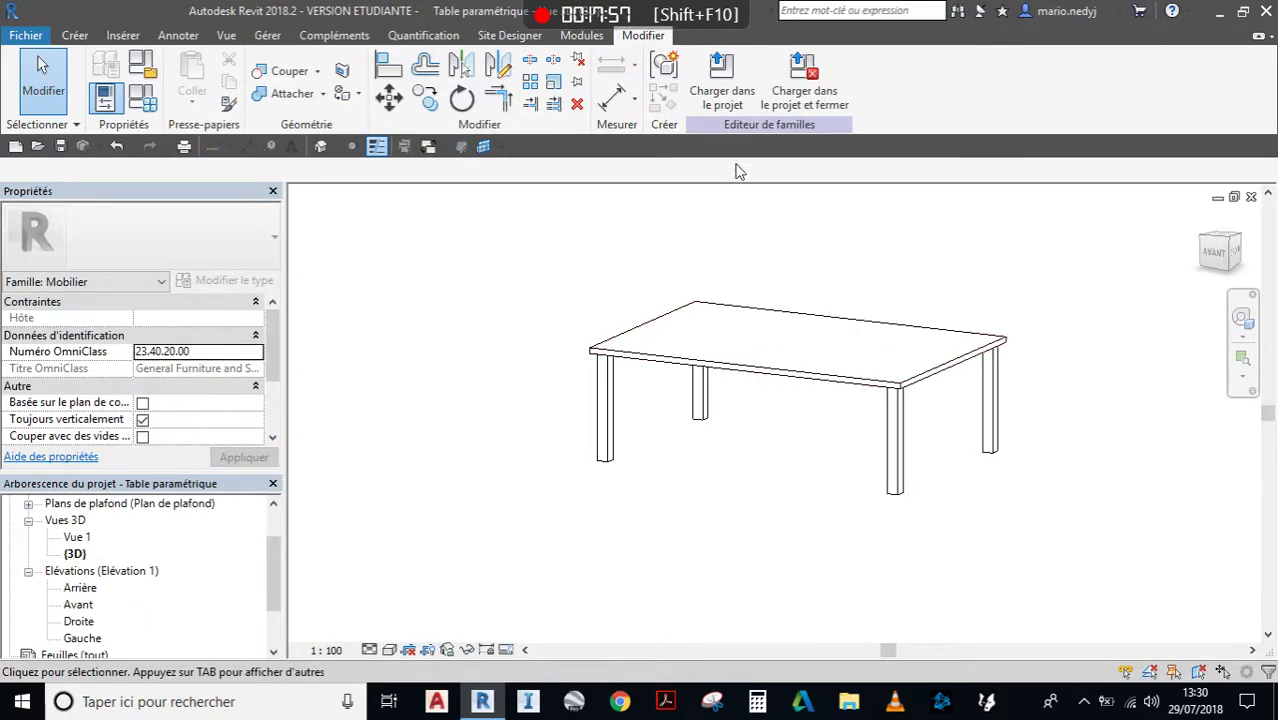
{"action": "left_click", "coordinate": [725, 93]}
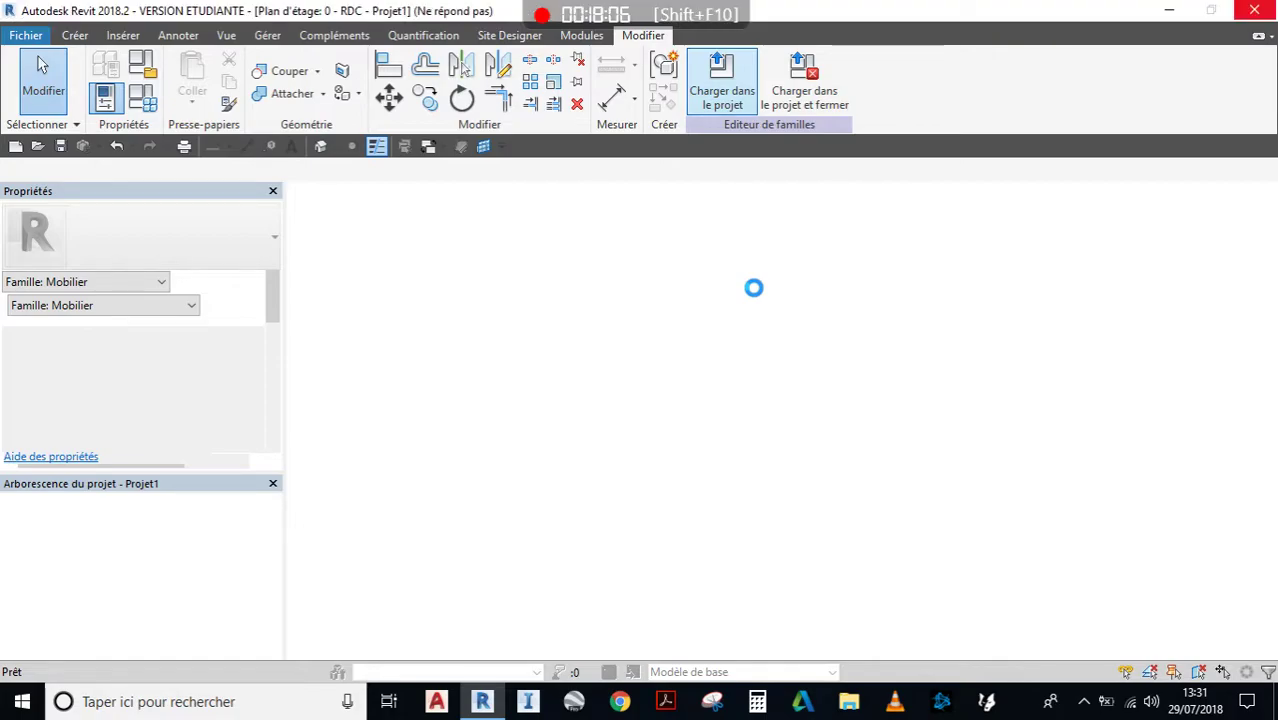
{"action": "scroll", "coordinate": [759, 404], "scroll_direction": "up", "scroll_amount": 3}
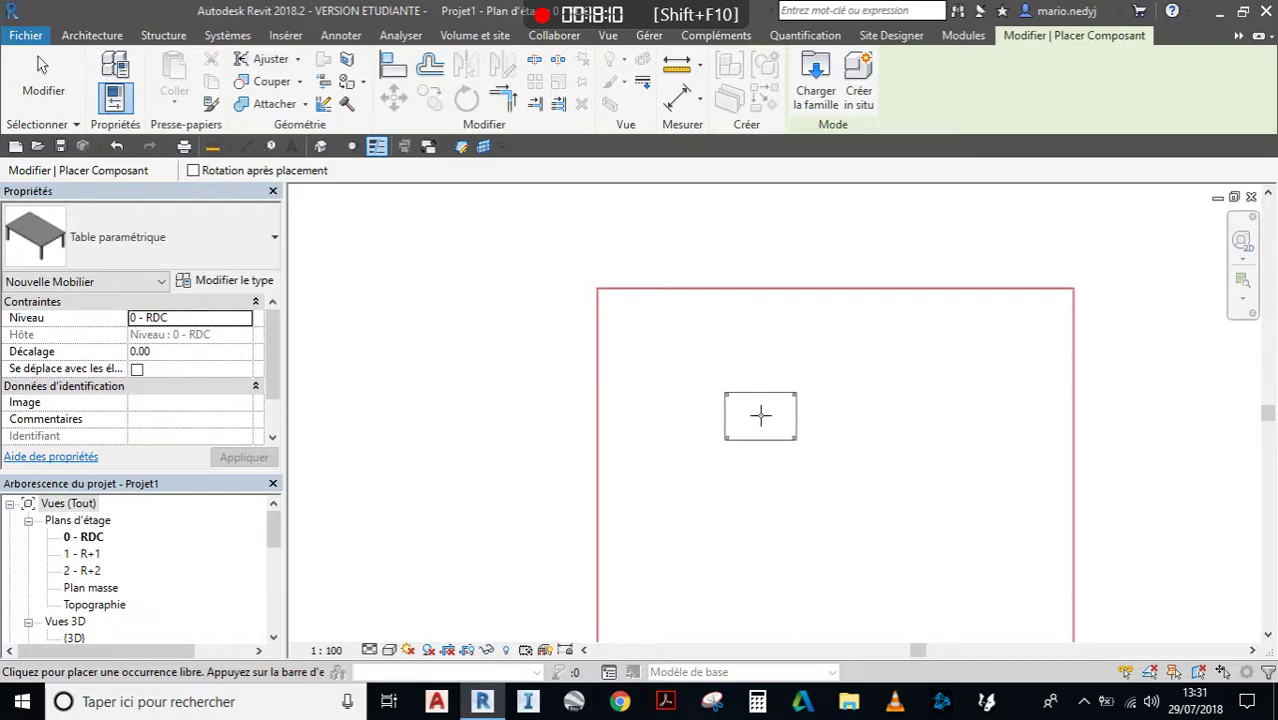
{"action": "middle_click_drag", "start_coordinate": [811, 412], "coordinate": [787, 316]}
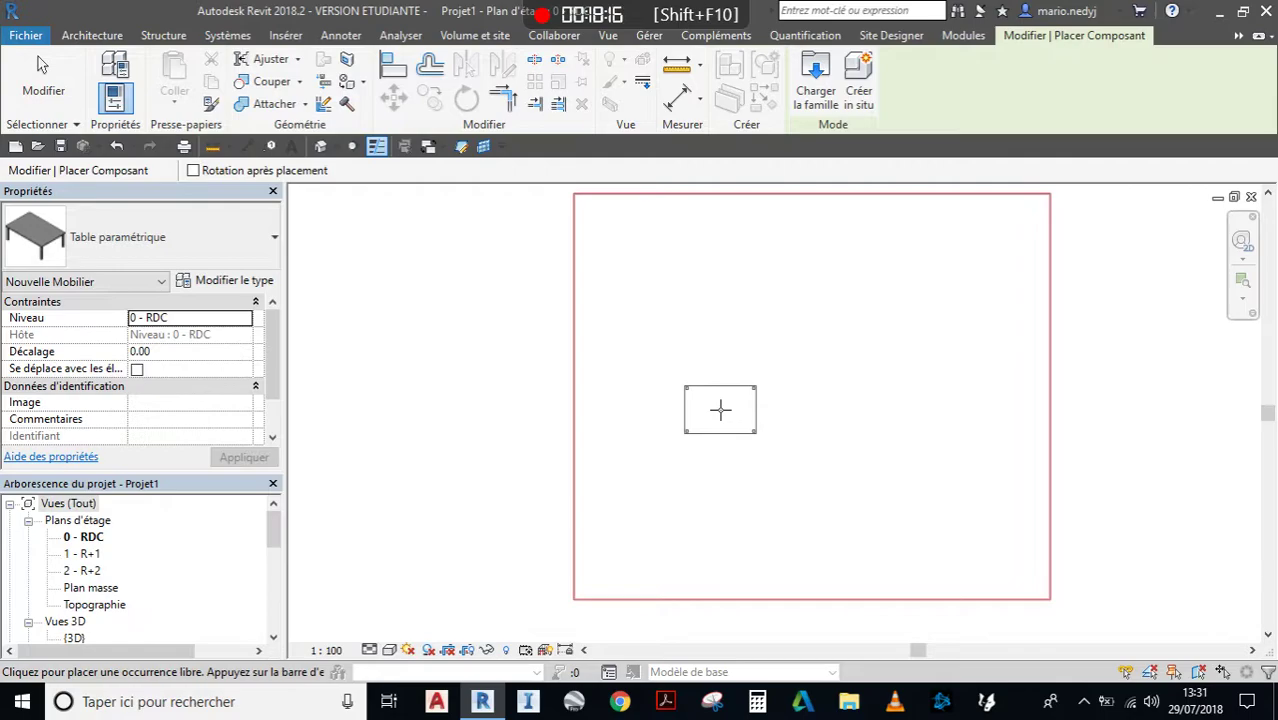
{"action": "left_click", "coordinate": [698, 311]}
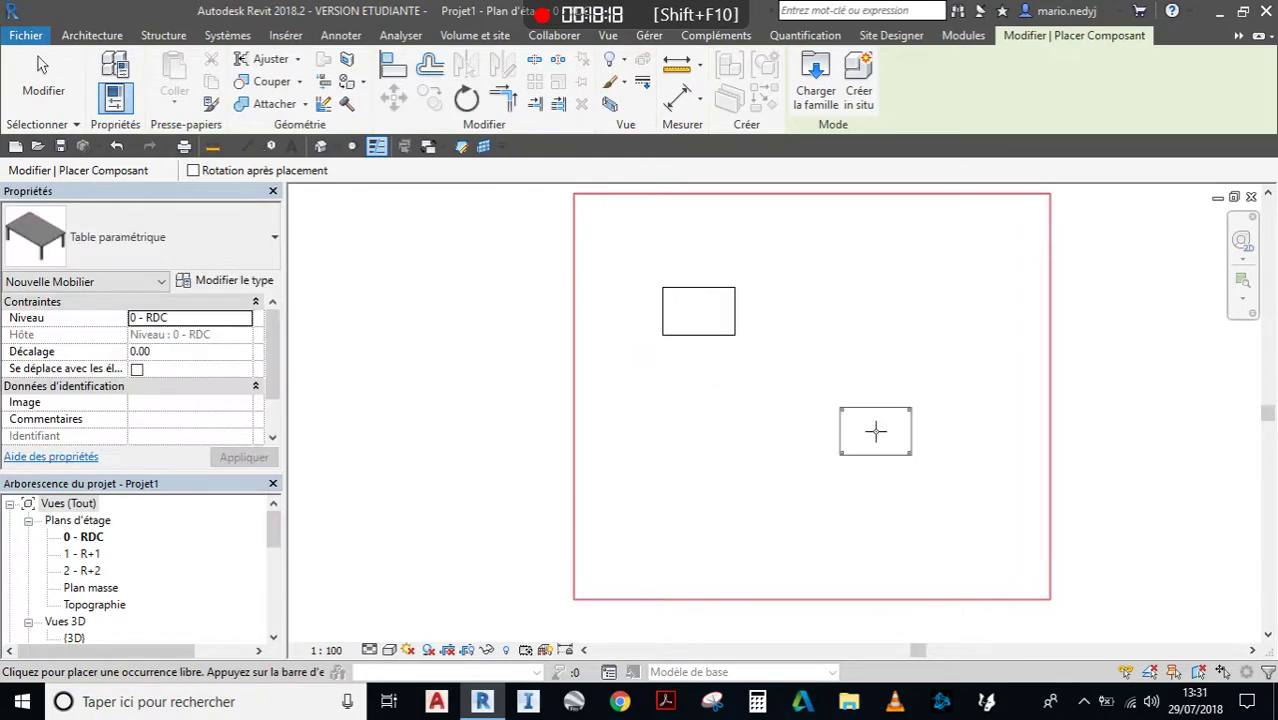
{"action": "left_click", "coordinate": [883, 416]}
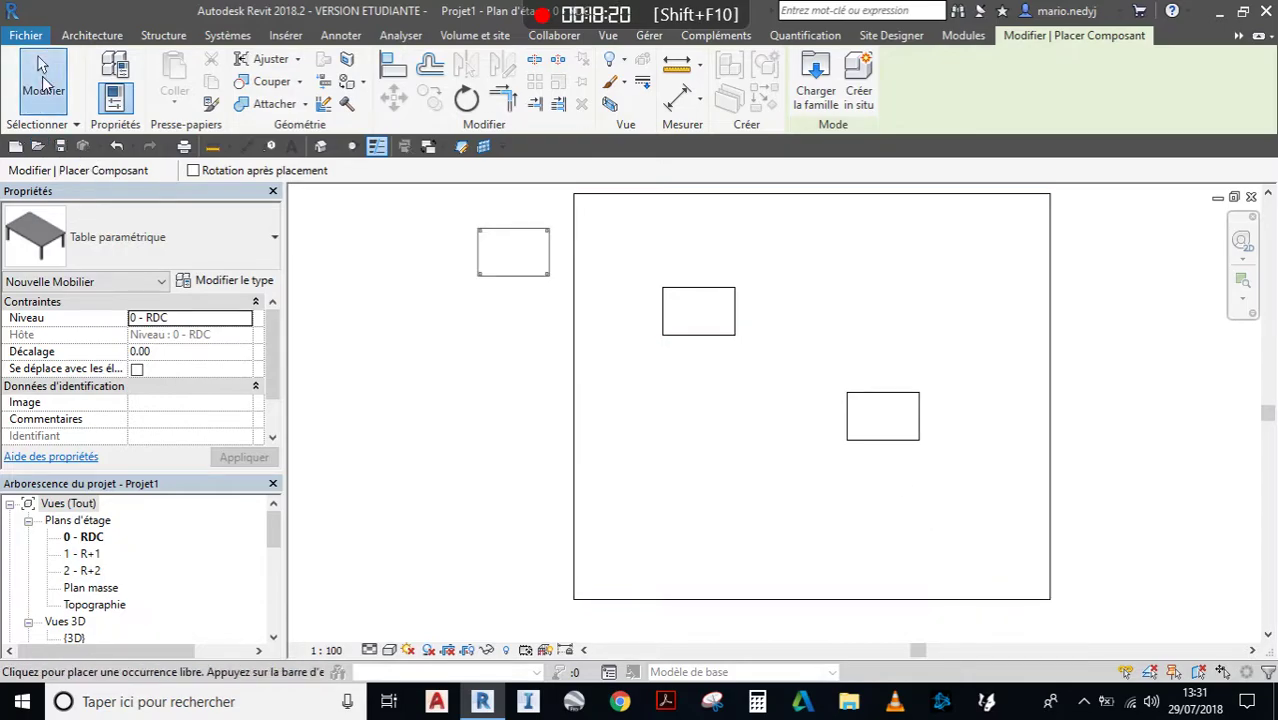
{"action": "left_click", "coordinate": [42, 70]}
Open the project's default 3D view to inspect the two placed tables from the front.
{"action": "scroll", "coordinate": [90, 573], "scroll_direction": "down", "scroll_amount": 1}
{"action": "double_click", "coordinate": [74, 604]}
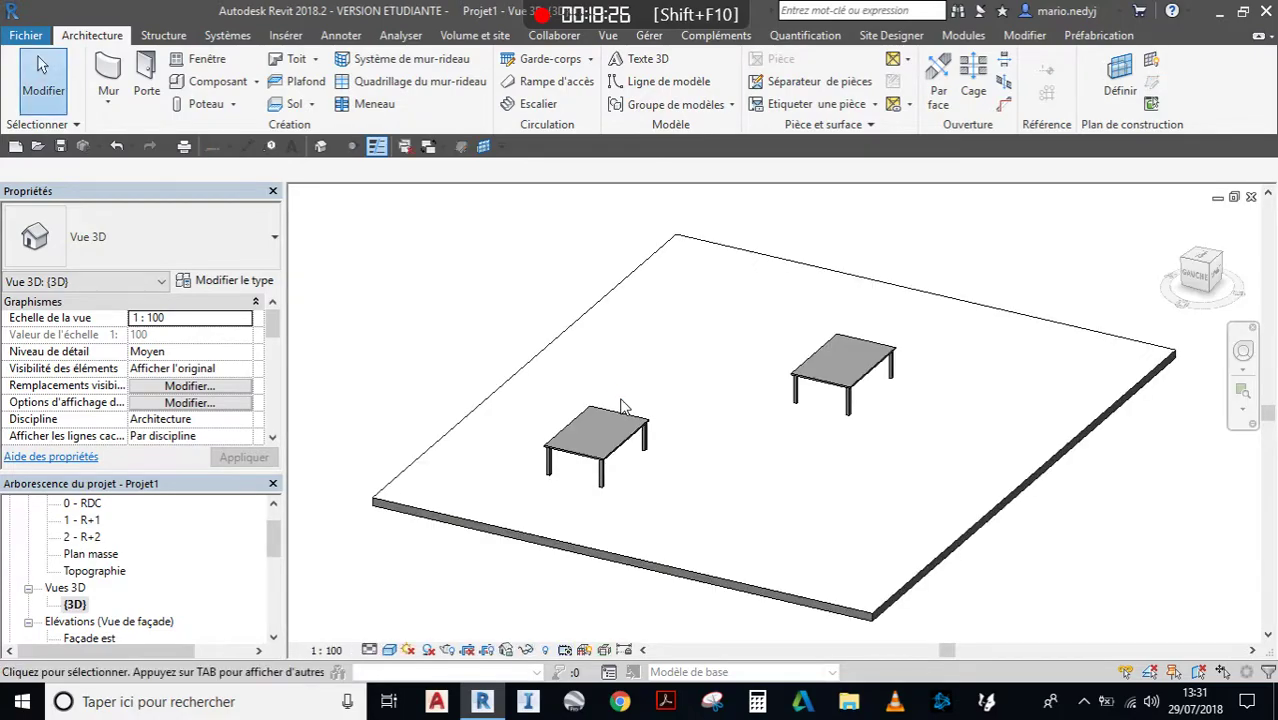
{"action": "middle_click_drag", "start_coordinate": [912, 450], "coordinate": [810, 422], "text": "shift"}
{"action": "middle_click_drag", "start_coordinate": [926, 459], "coordinate": [766, 444], "text": "shift"}
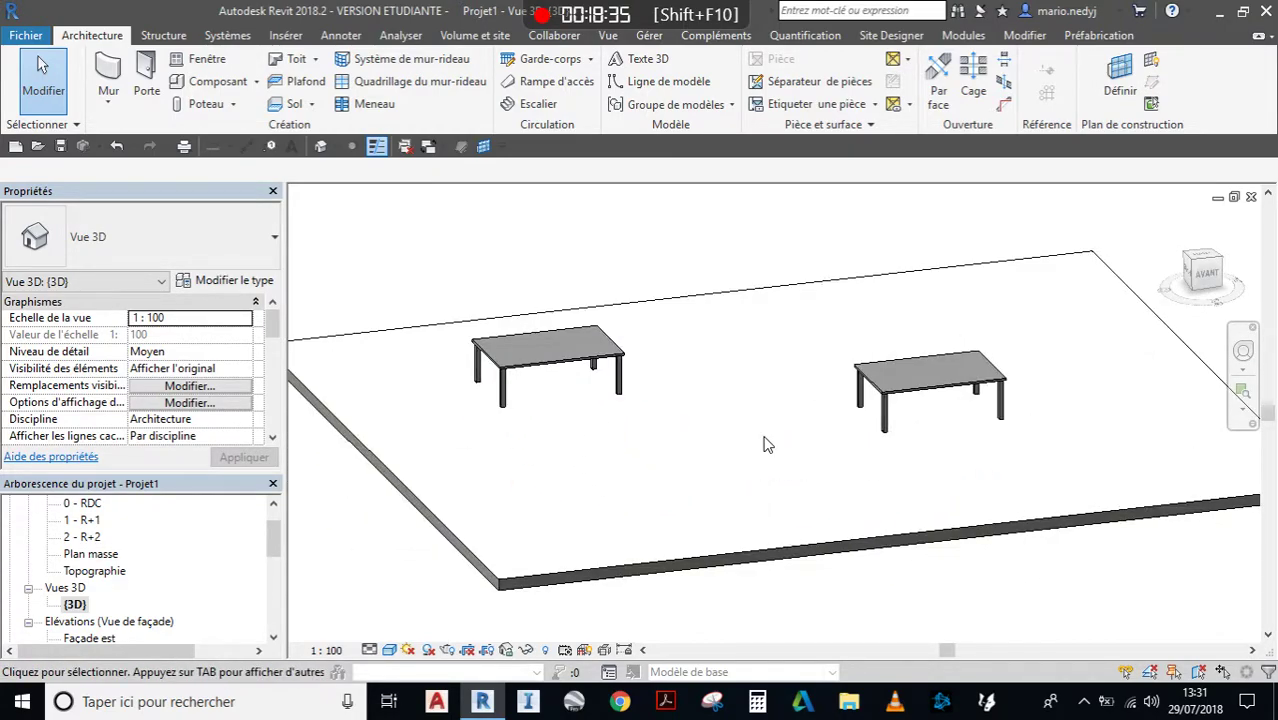
In the table's type properties, set Longueur to 250, Largeur to 150 and Hauteur to 80, and accept them.
{"action": "left_click", "coordinate": [574, 366]}
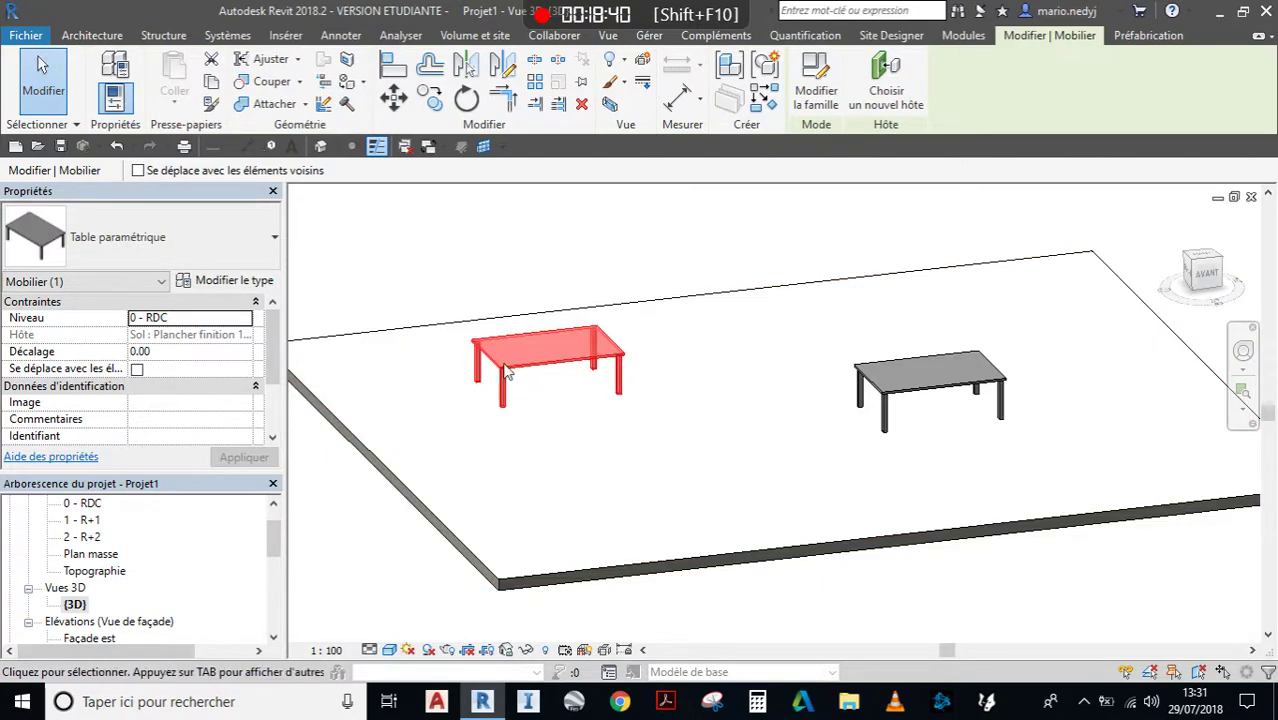
{"action": "left_click", "coordinate": [224, 284]}
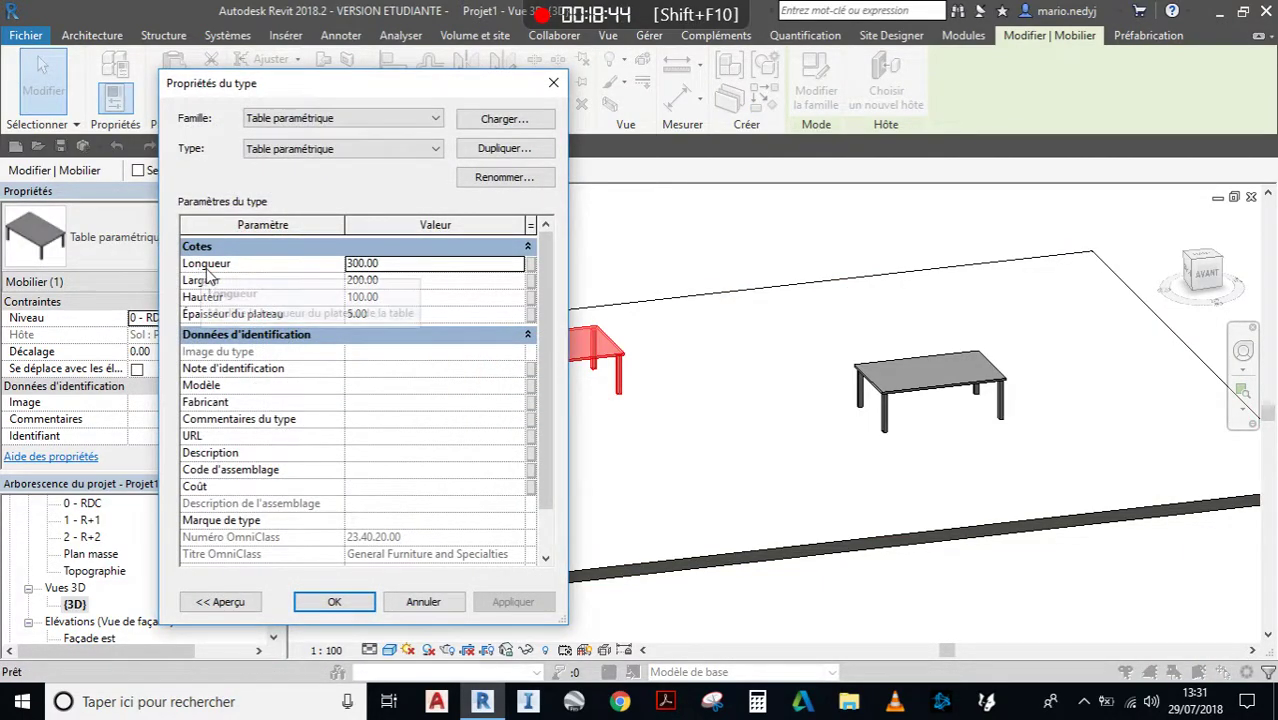
{"action": "left_click", "coordinate": [404, 263]}
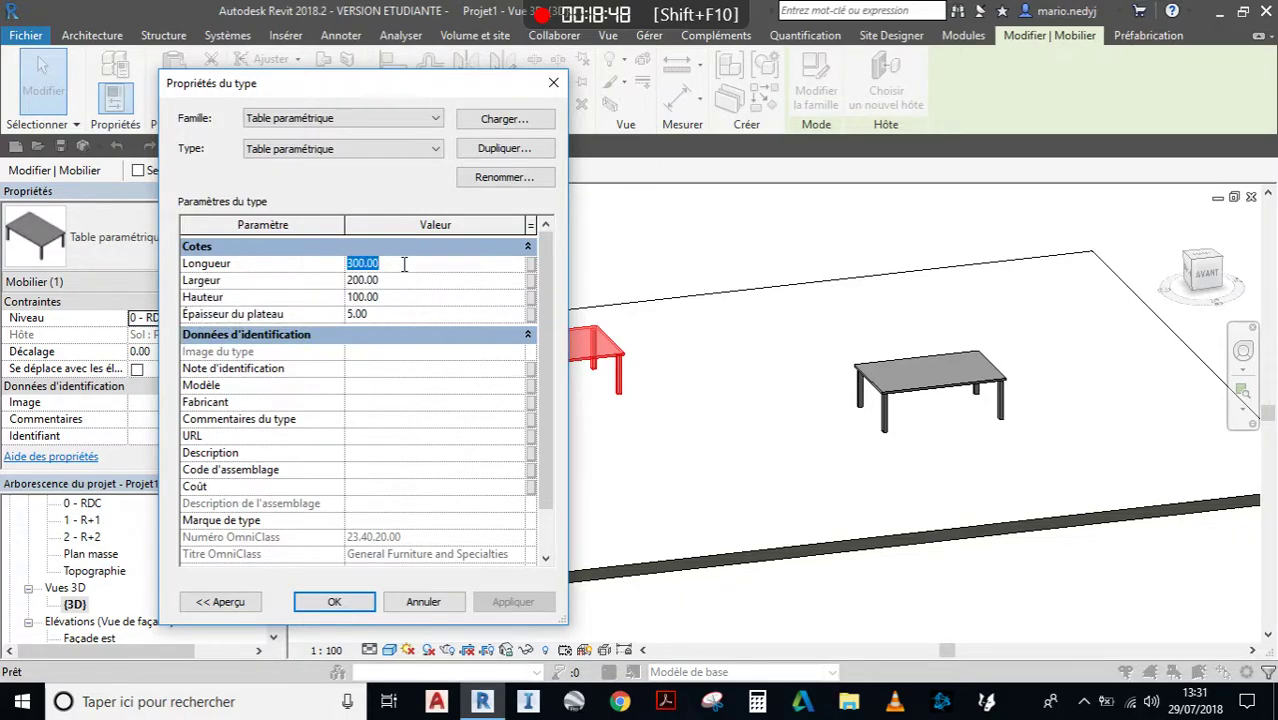
{"action": "type", "text": "250"}
{"action": "left_click", "coordinate": [409, 279]}
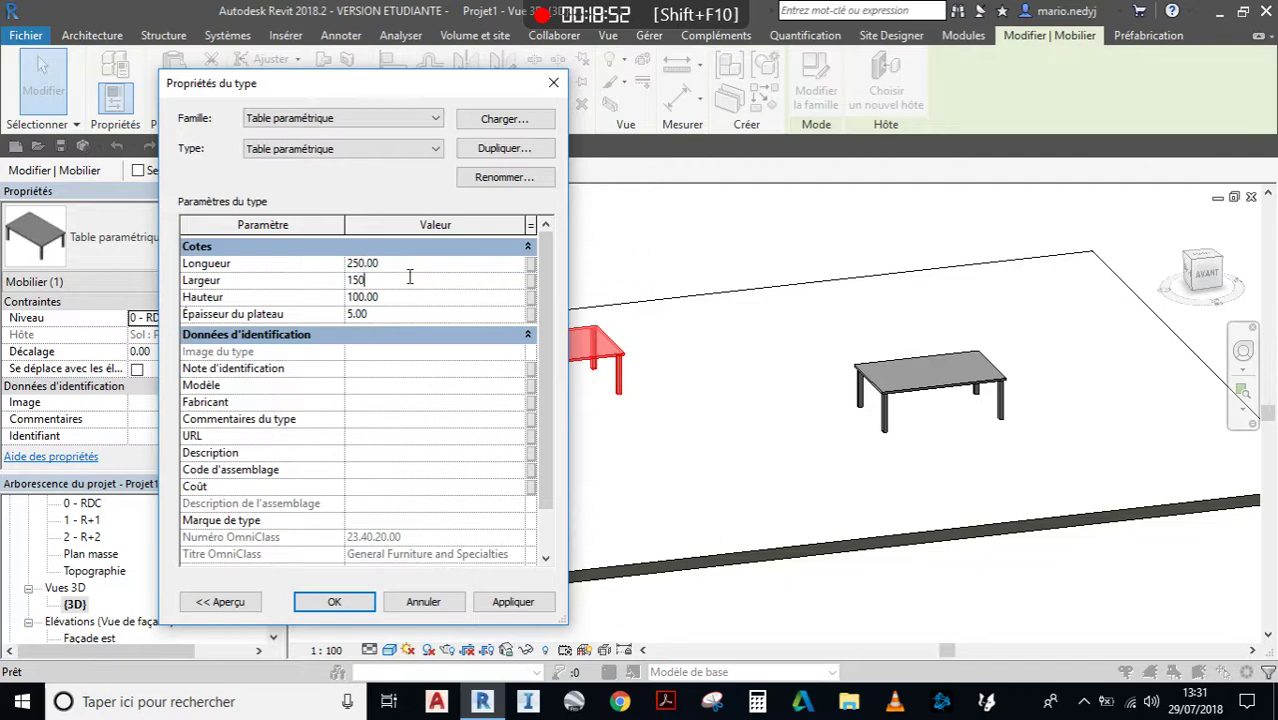
{"action": "left_click", "coordinate": [407, 300]}
{"action": "left_click", "coordinate": [407, 314]}
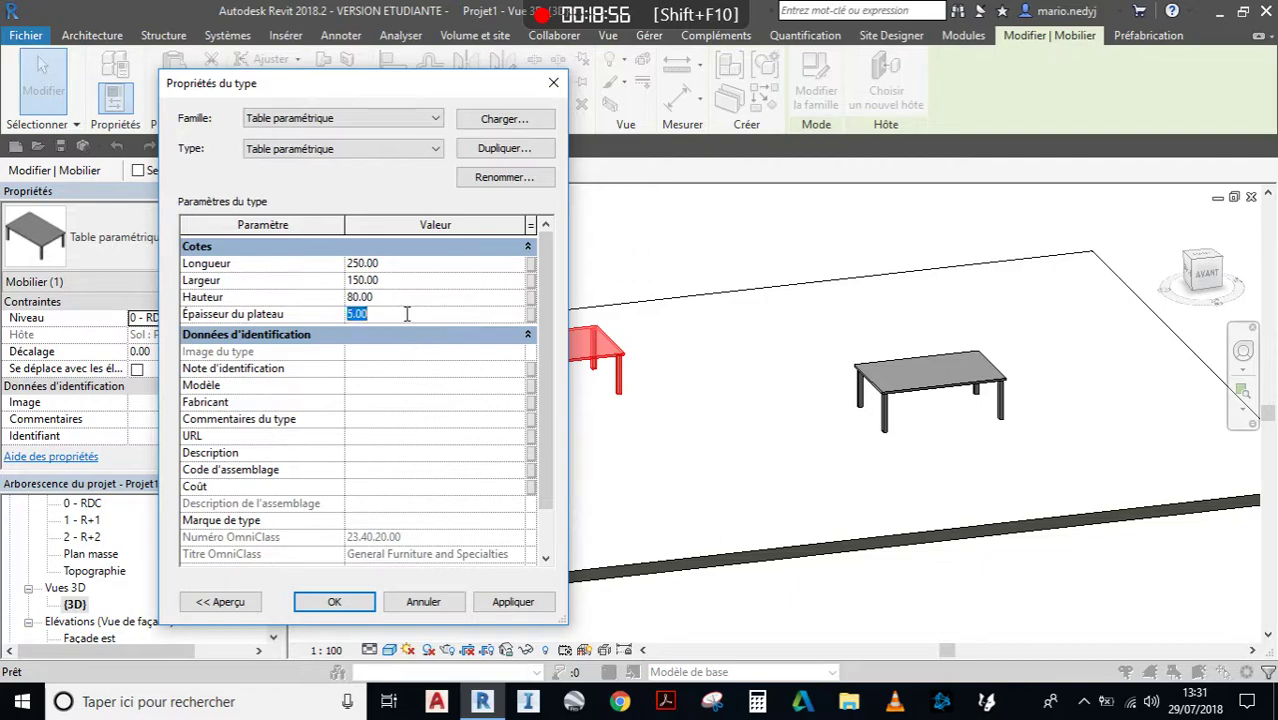
{"action": "left_click", "coordinate": [512, 603]}
{"action": "left_click", "coordinate": [334, 602]}
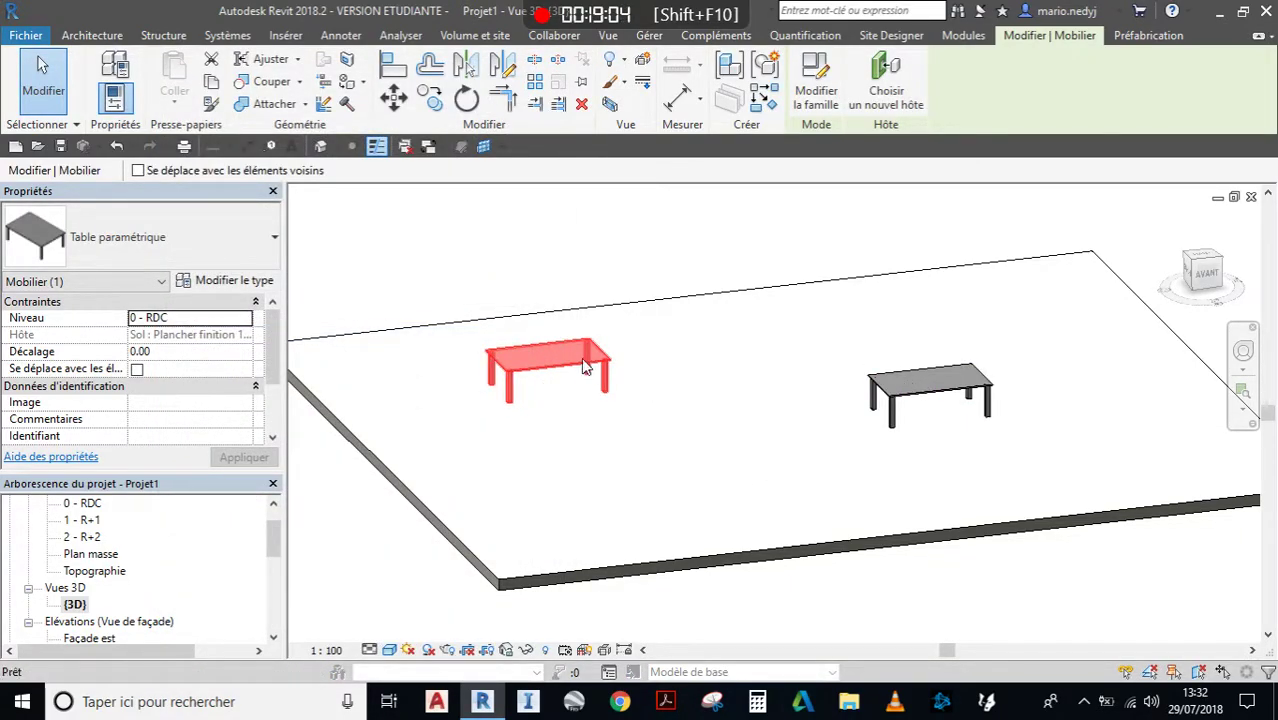
{"action": "key", "text": "Escape"}
Return to the Table paramétrique family and change the Longueur parameter from Type to Occurrence.
{"action": "left_click", "coordinate": [436, 150]}
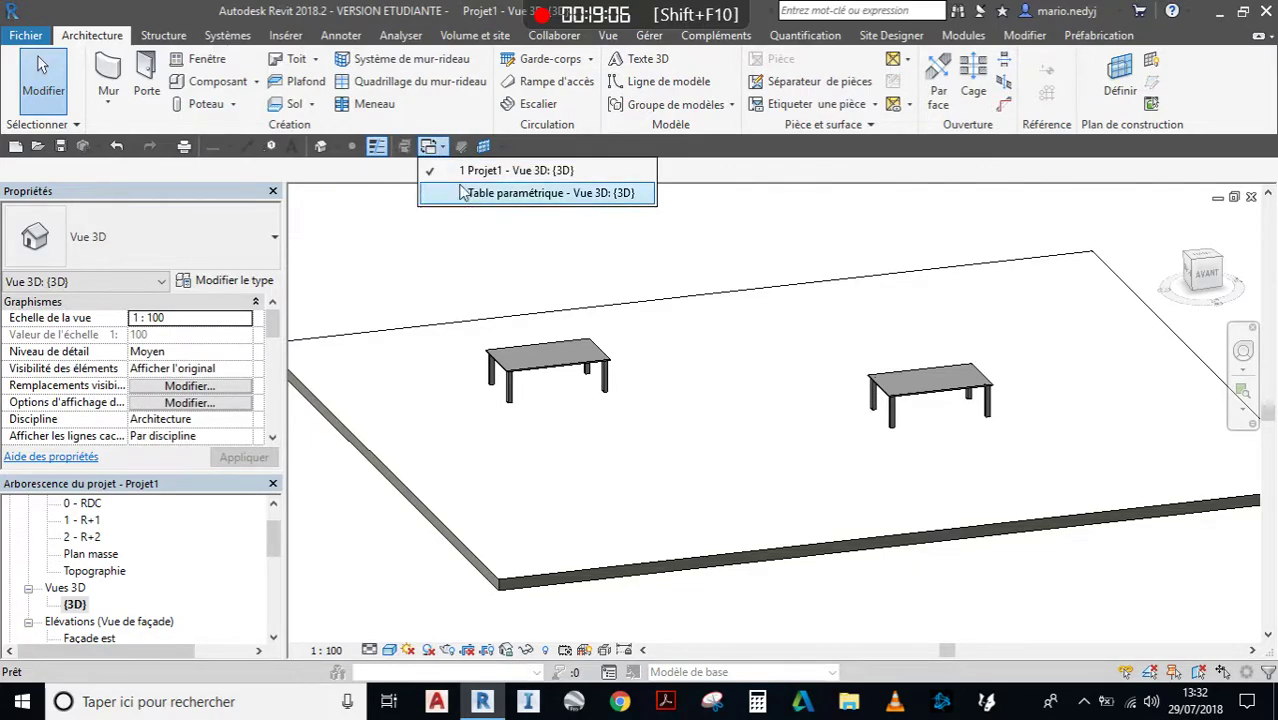
{"action": "left_click", "coordinate": [485, 188]}
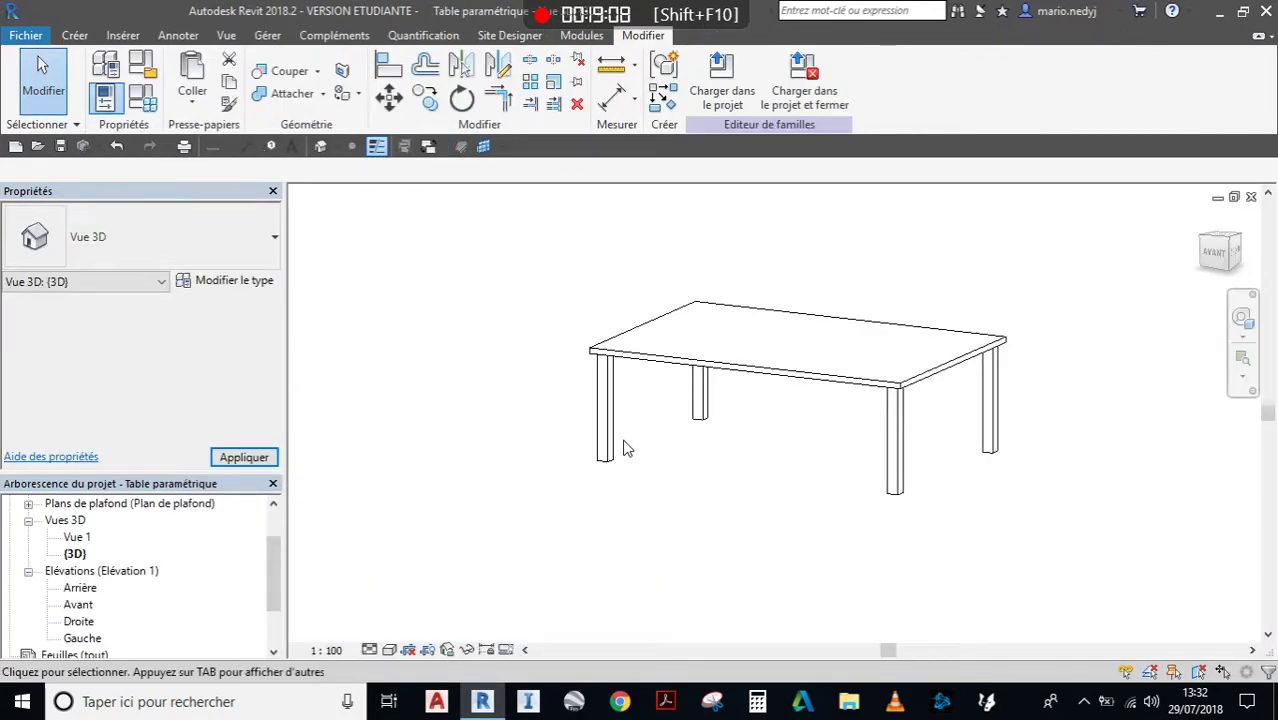
{"action": "left_click", "coordinate": [143, 97]}
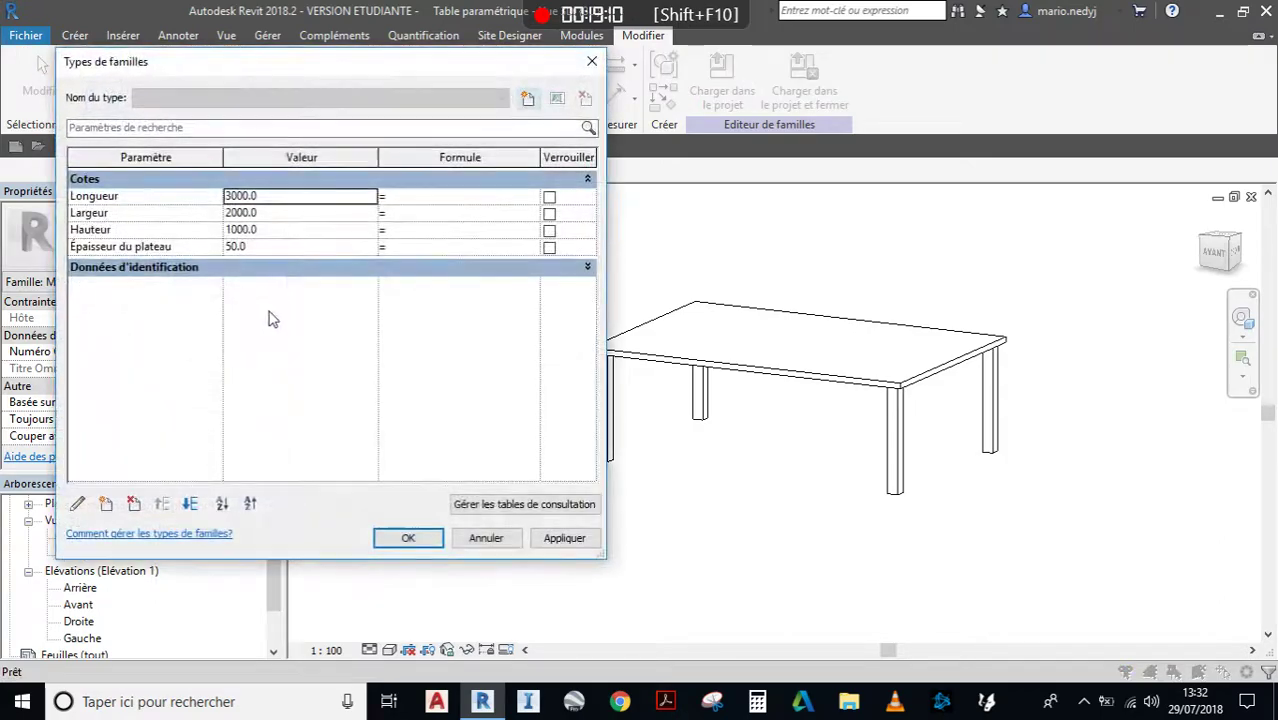
{"action": "left_click", "coordinate": [141, 195]}
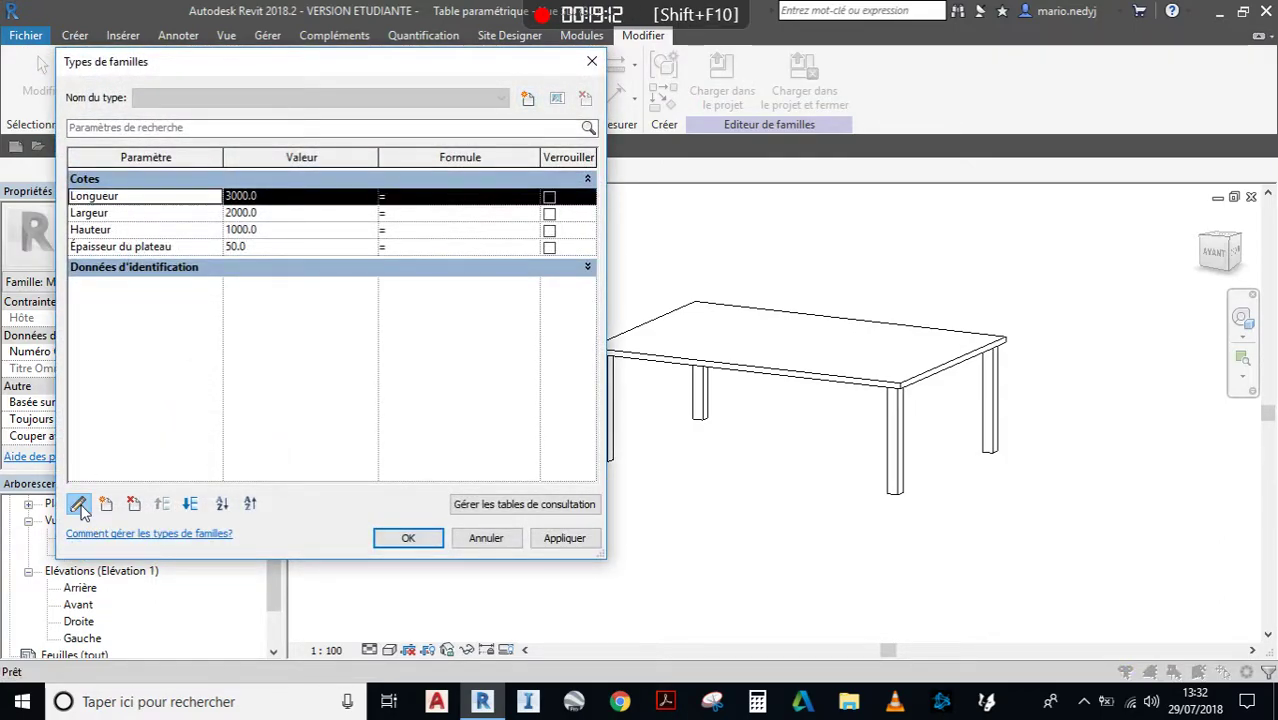
{"action": "left_click", "coordinate": [78, 503]}
{"action": "left_click", "coordinate": [356, 288]}
{"action": "left_click", "coordinate": [358, 289]}
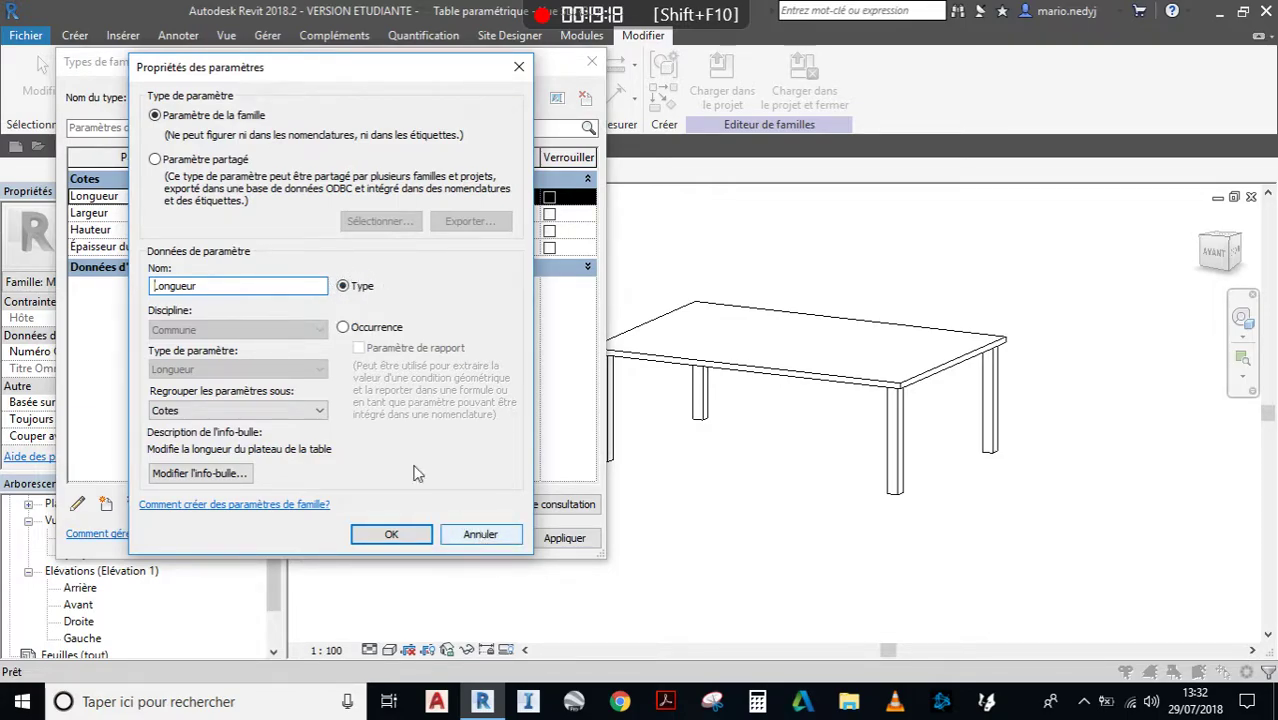
{"action": "left_click", "coordinate": [344, 329]}
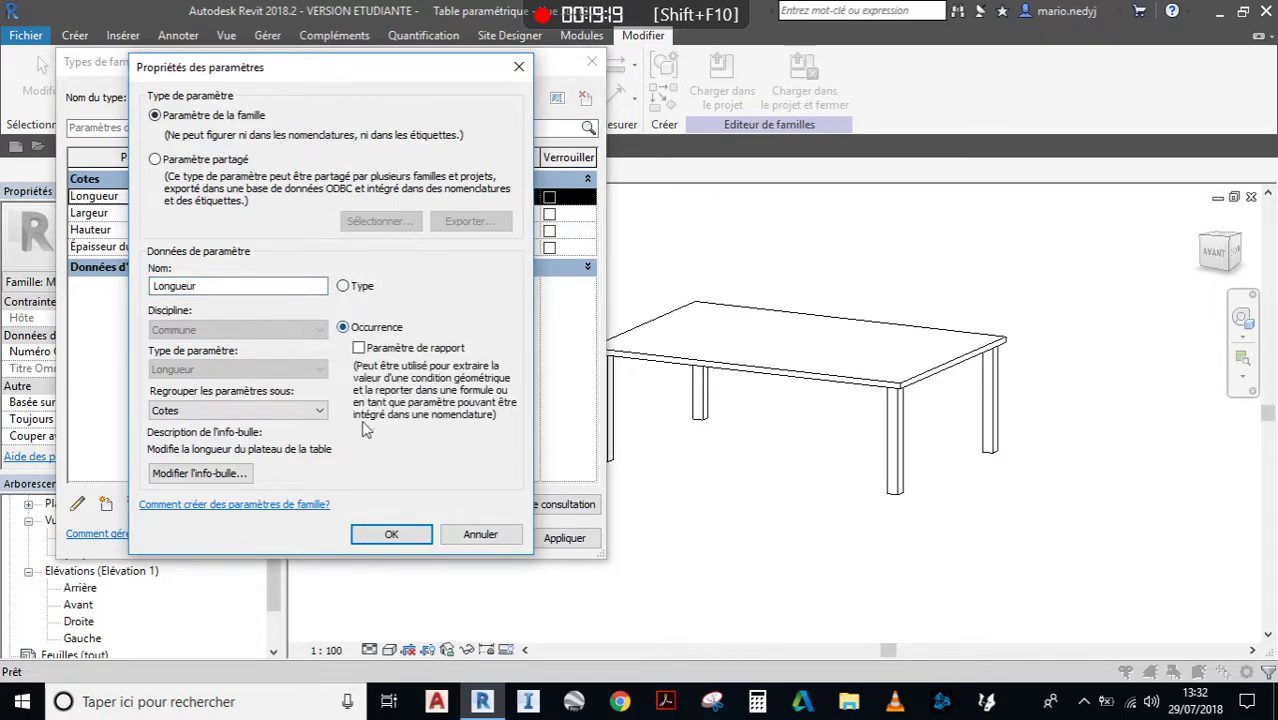
{"action": "left_click", "coordinate": [391, 534]}
Change the Largeur parameter to an Occurrence parameter in the family types.
{"action": "left_click", "coordinate": [92, 213]}
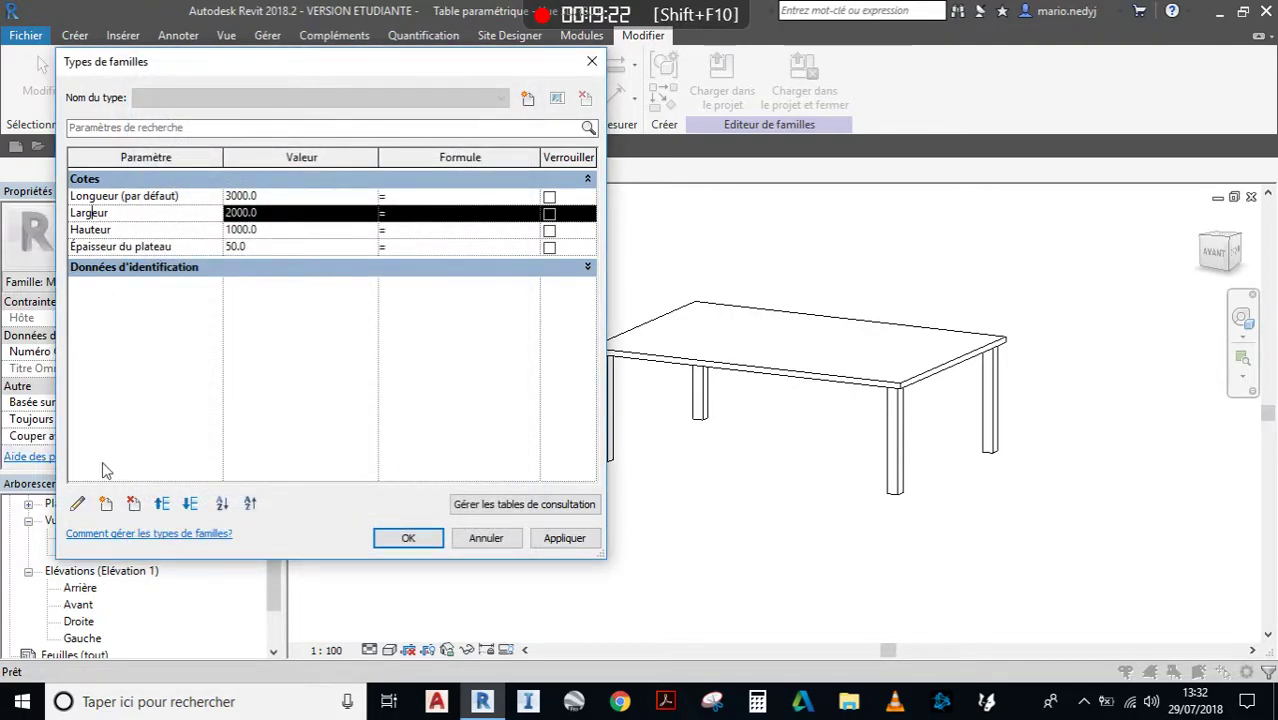
{"action": "left_click", "coordinate": [78, 504]}
{"action": "left_click", "coordinate": [344, 327]}
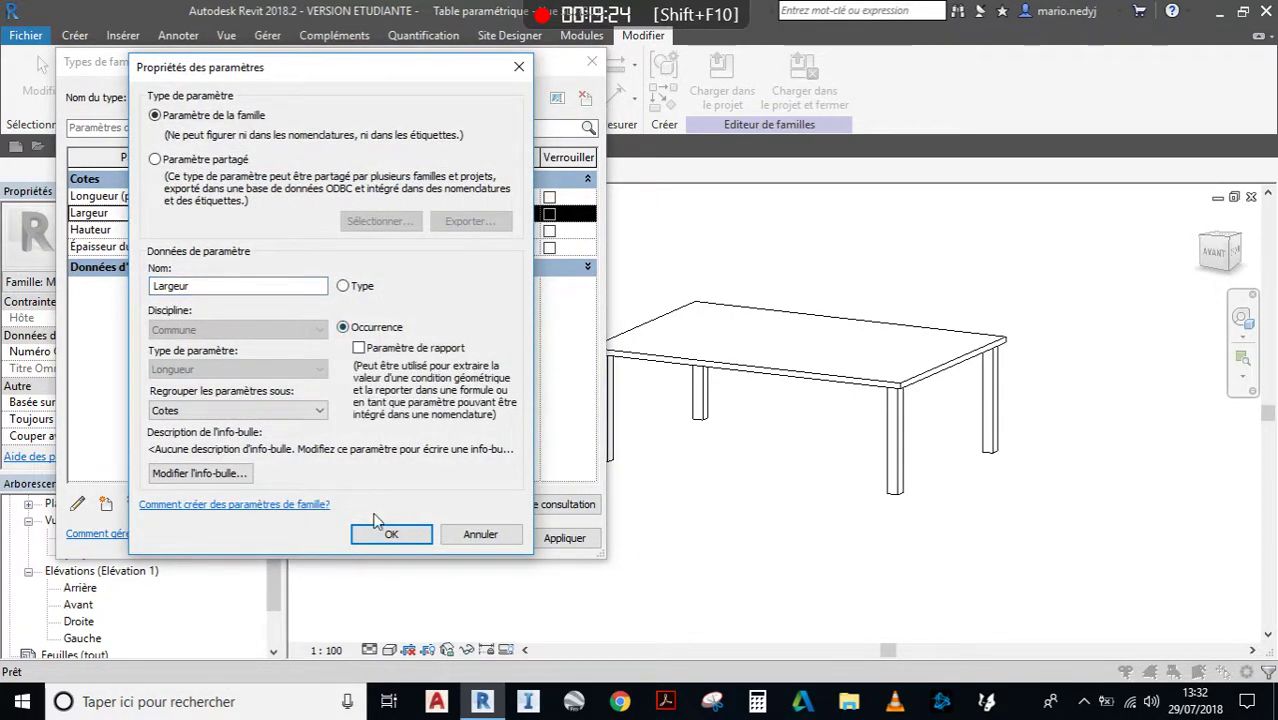
{"action": "left_click", "coordinate": [391, 534]}
Change the Hauteur parameter from Type to Occurrence in the family types.
{"action": "left_click", "coordinate": [92, 230]}
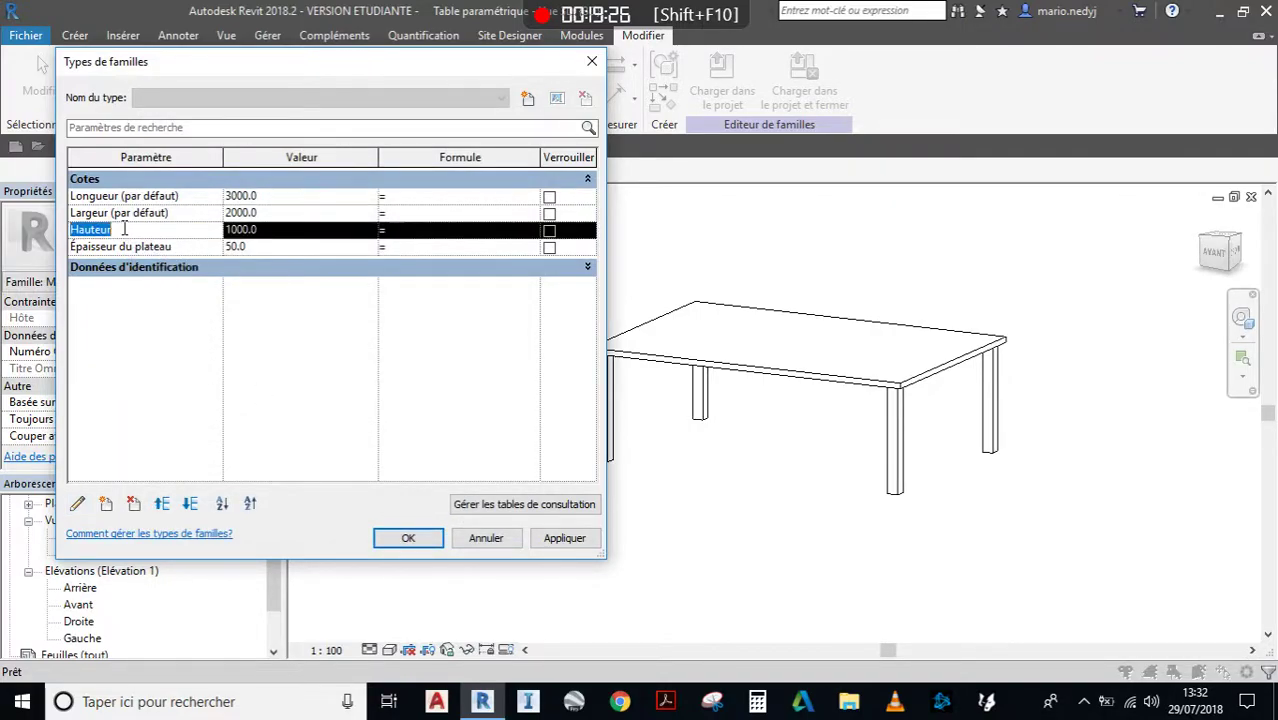
{"action": "left_click", "coordinate": [78, 504]}
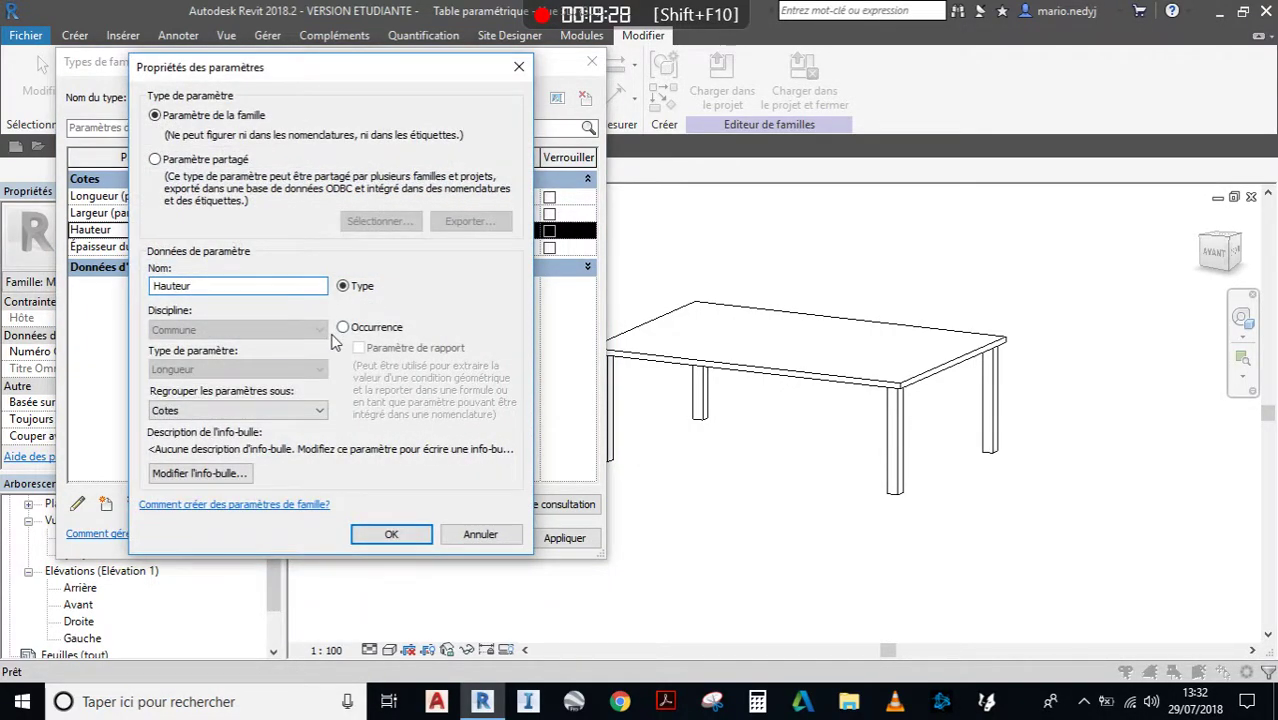
{"action": "left_click", "coordinate": [344, 327]}
{"action": "left_click", "coordinate": [368, 531]}
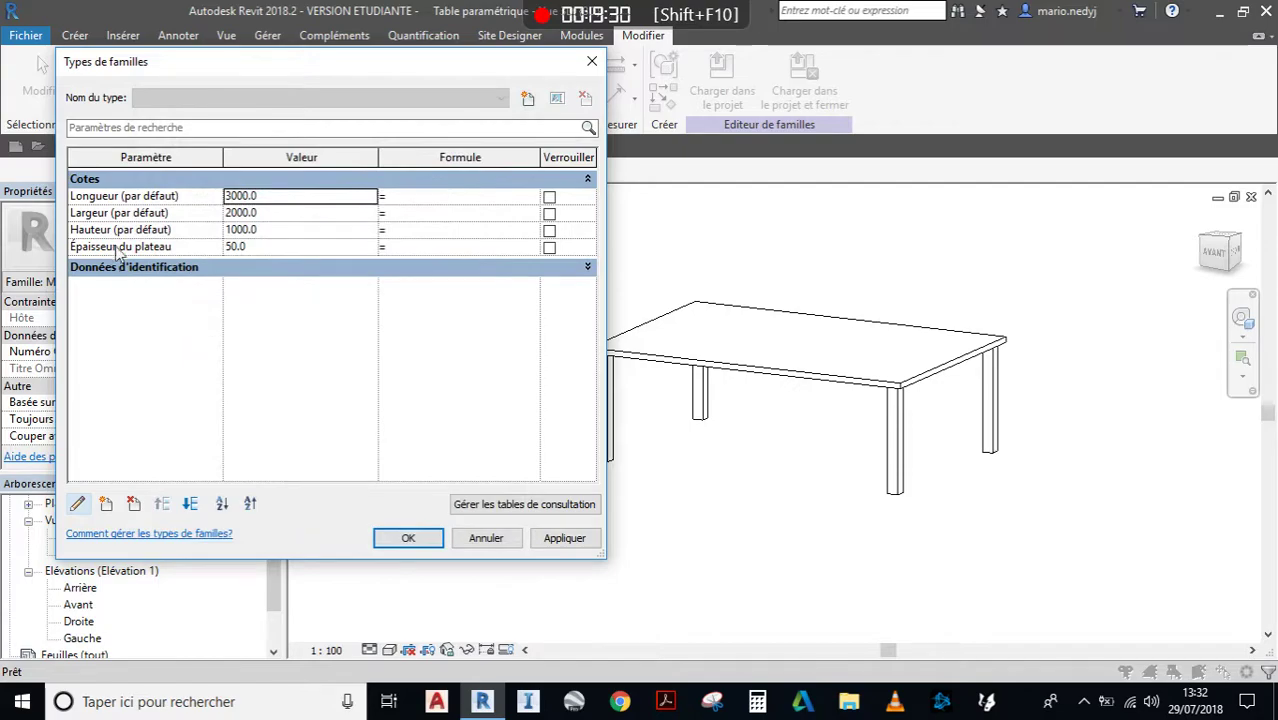
Make Épaisseur du plateau an Occurrence parameter, then reload the family into the project, replacing the existing version.
{"action": "left_click", "coordinate": [117, 246]}
{"action": "left_click", "coordinate": [78, 504]}
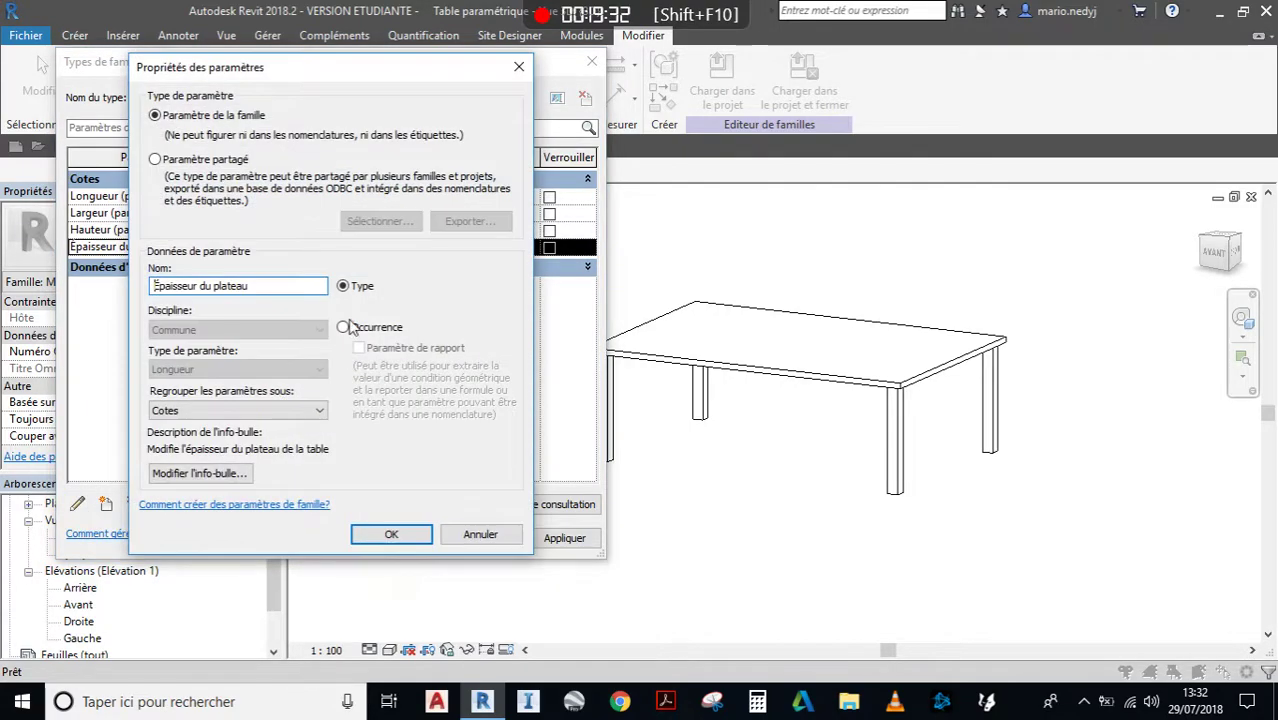
{"action": "left_click", "coordinate": [343, 327]}
{"action": "left_click", "coordinate": [390, 534]}
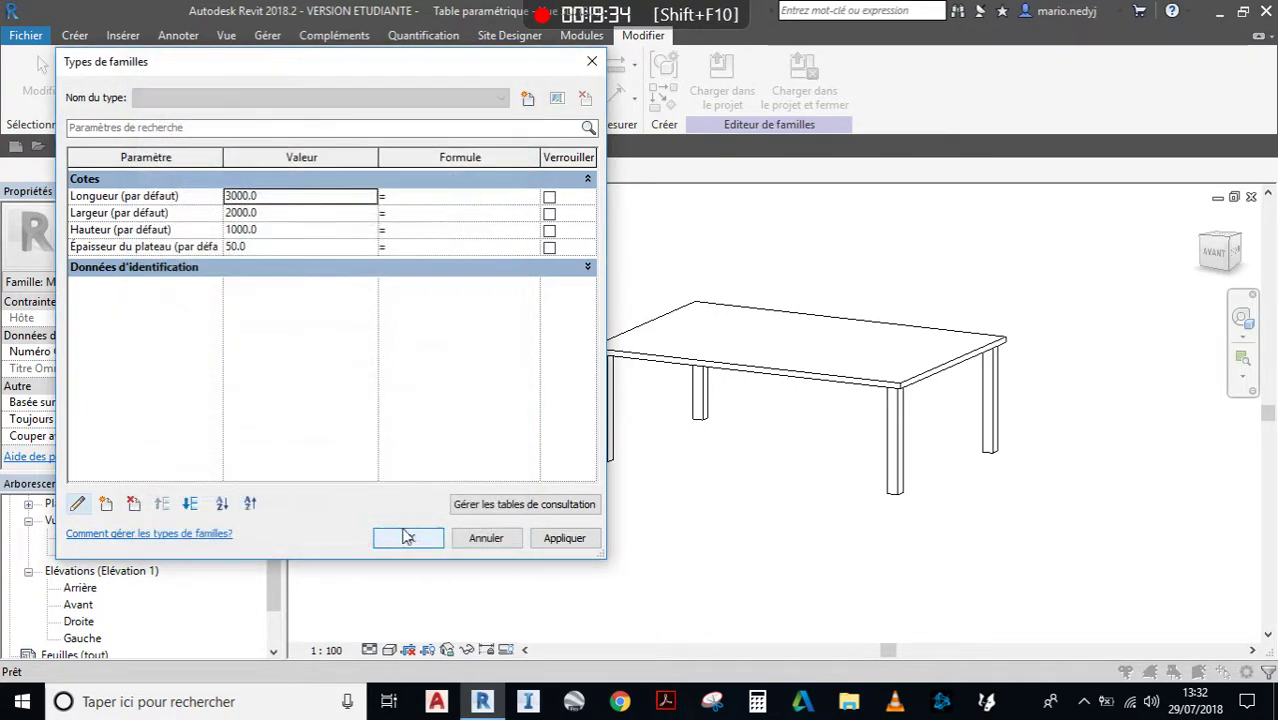
{"action": "left_click", "coordinate": [474, 533]}
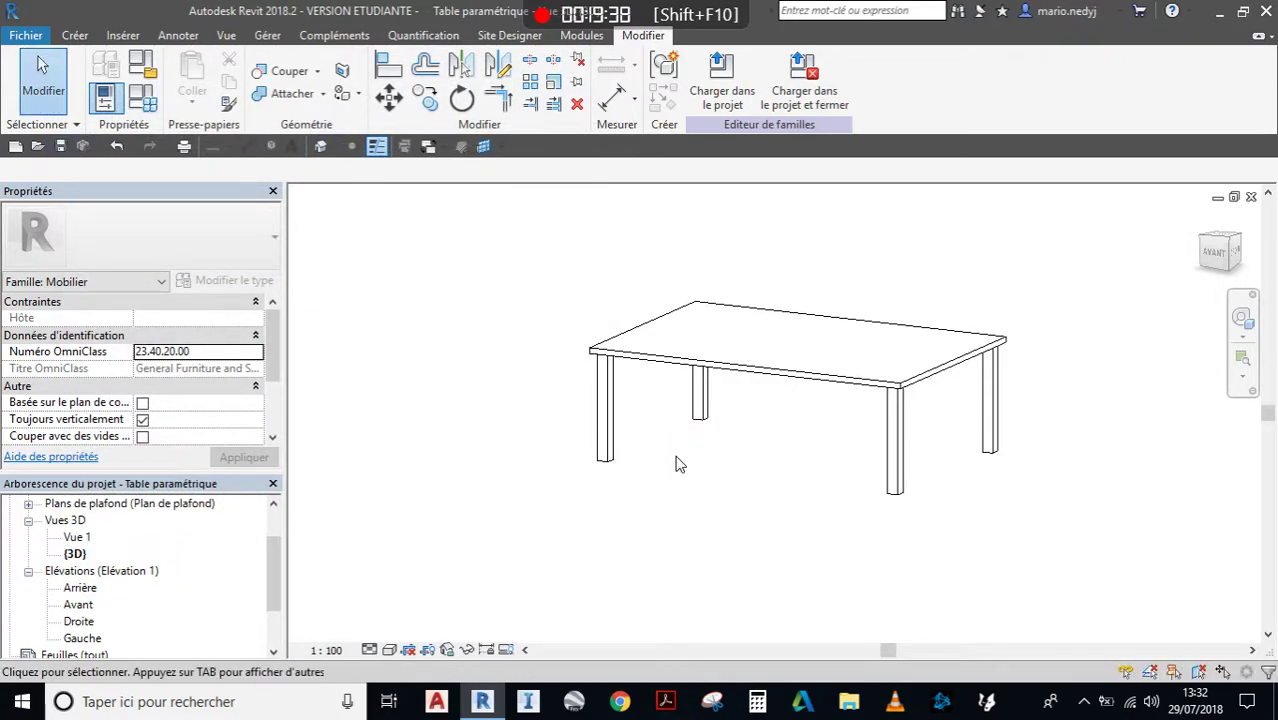
{"action": "left_click", "coordinate": [716, 84]}
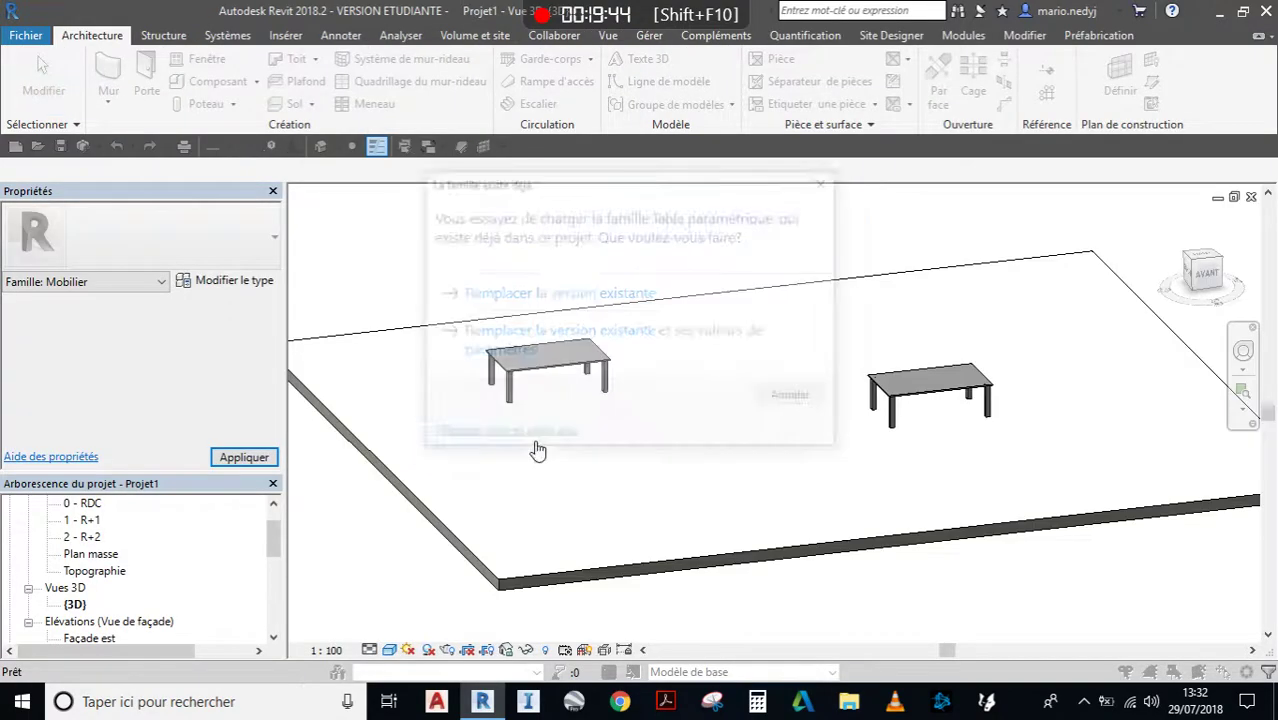
{"action": "left_click", "coordinate": [543, 296]}
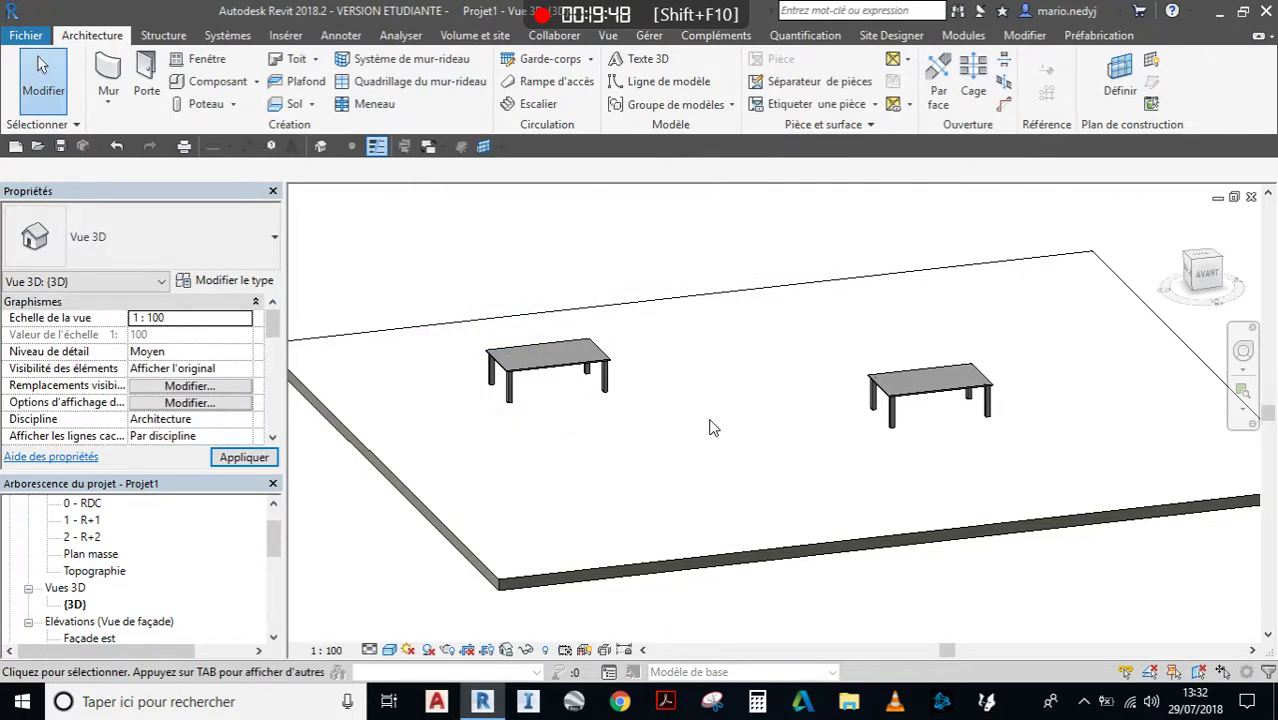
Set the larger-view left table's instance dimensions to Longueur 300, Largeur 200, Hauteur 100 and Épaisseur du plateau 5.
{"action": "left_click", "coordinate": [560, 371]}
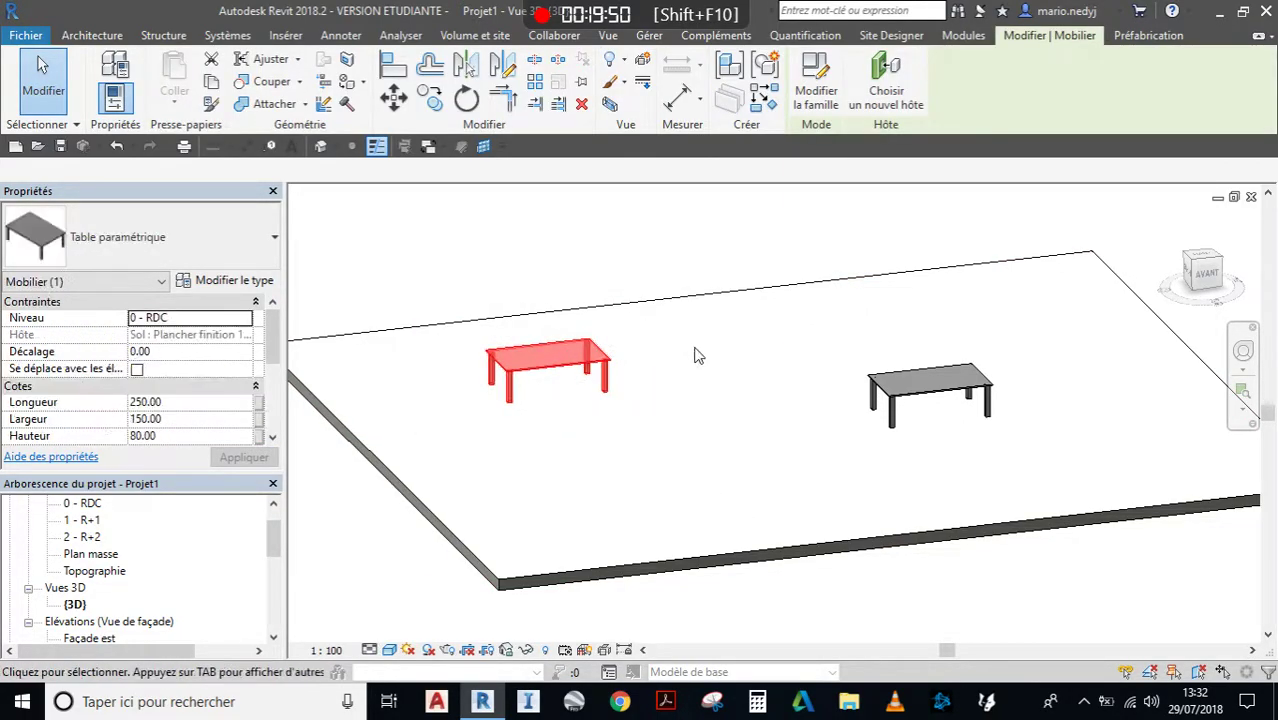
{"action": "scroll", "coordinate": [190, 372], "scroll_direction": "down", "scroll_amount": 1}
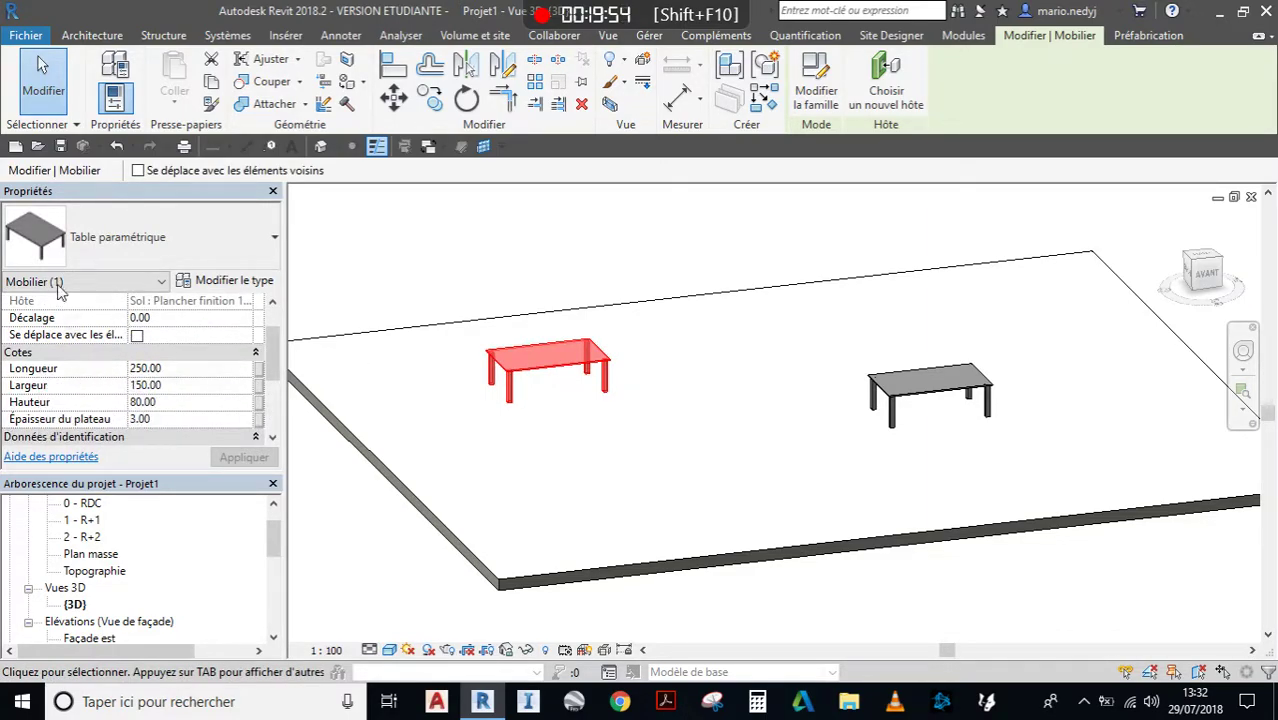
{"action": "scroll", "coordinate": [60, 305], "scroll_direction": "up", "scroll_amount": 1}
{"action": "scroll", "coordinate": [110, 370], "scroll_direction": "down", "scroll_amount": 1}
{"action": "left_click", "coordinate": [180, 368]}
{"action": "type", "text": "30"}
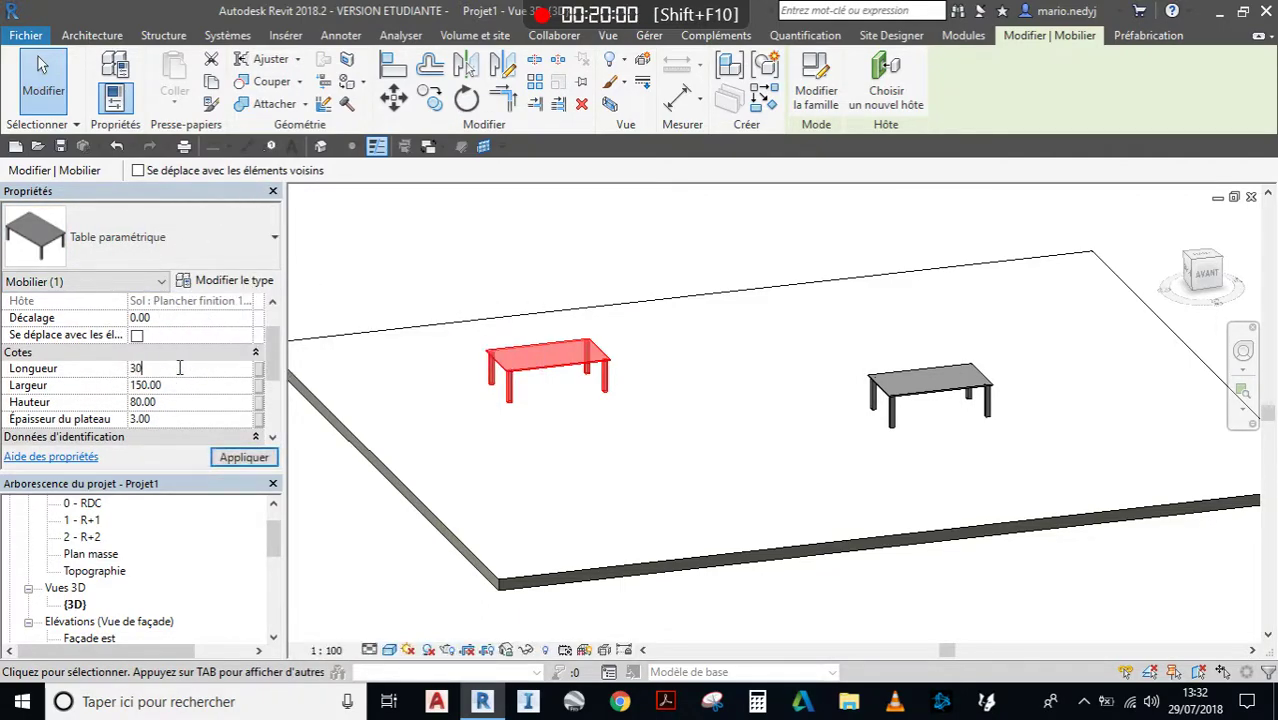
{"action": "left_click", "coordinate": [171, 385]}
{"action": "type", "text": "2"}
{"action": "left_click", "coordinate": [184, 403]}
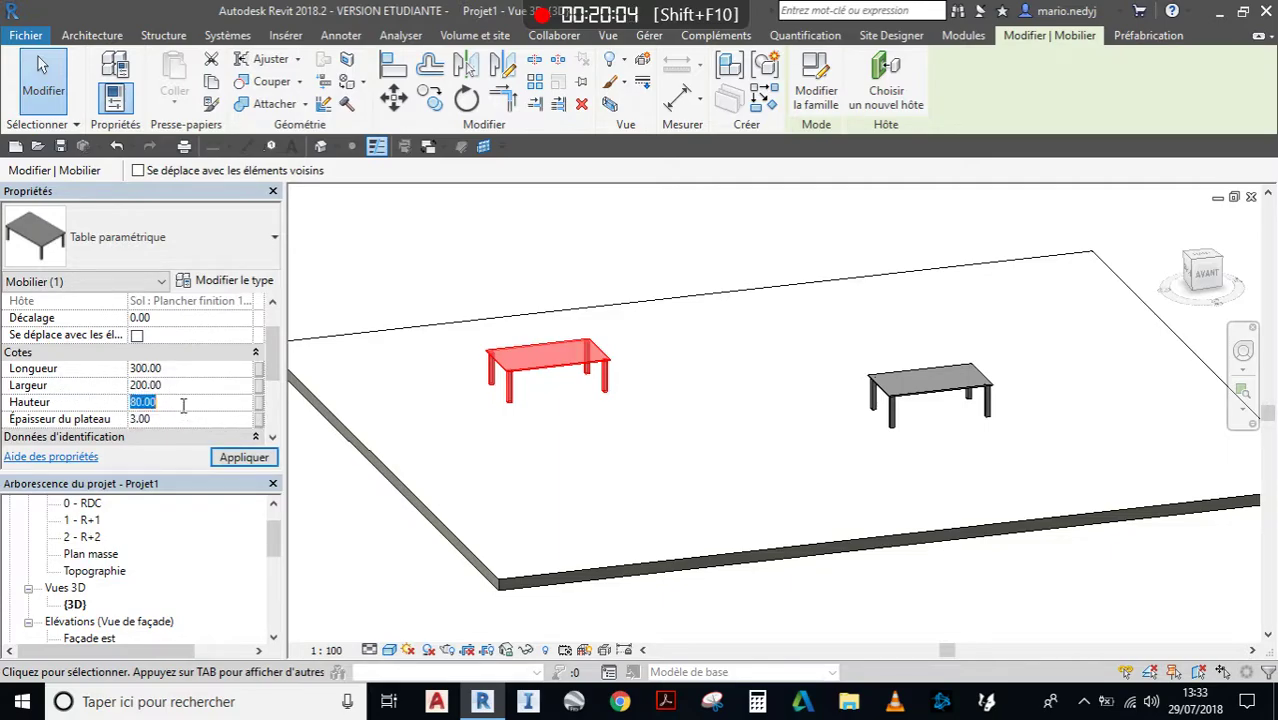
{"action": "left_click", "coordinate": [171, 419]}
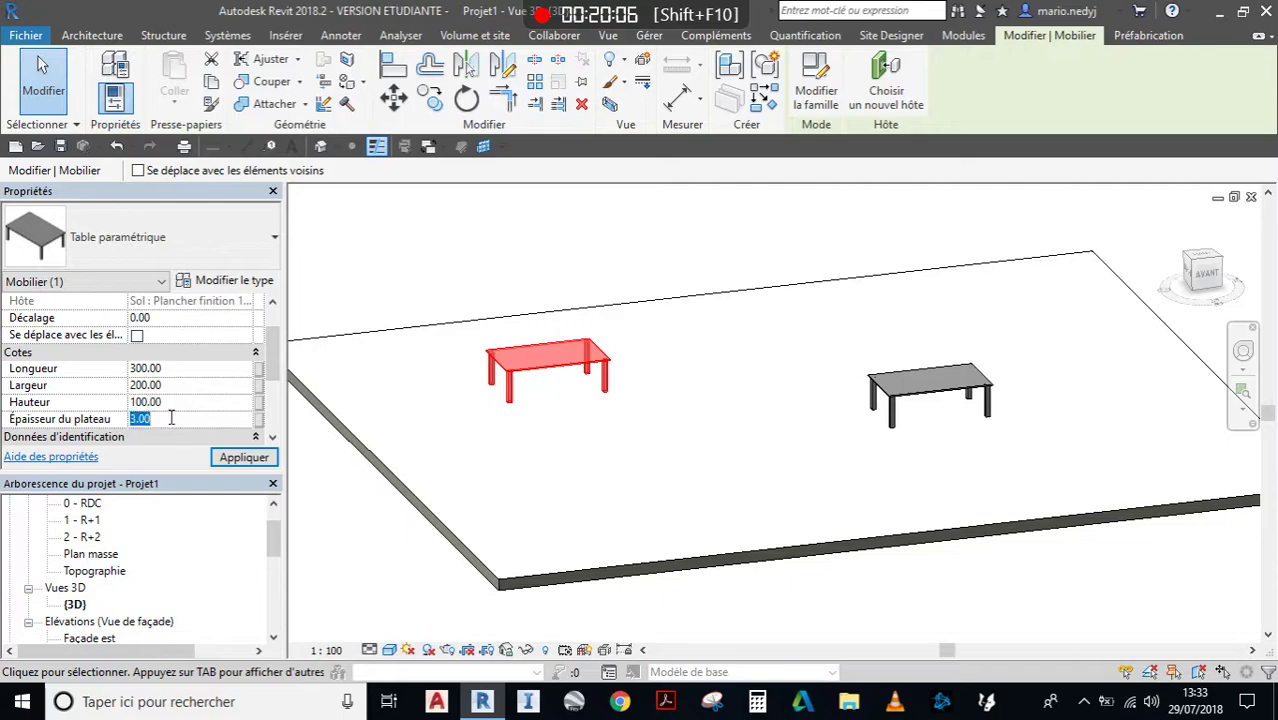
{"action": "left_click", "coordinate": [246, 457]}
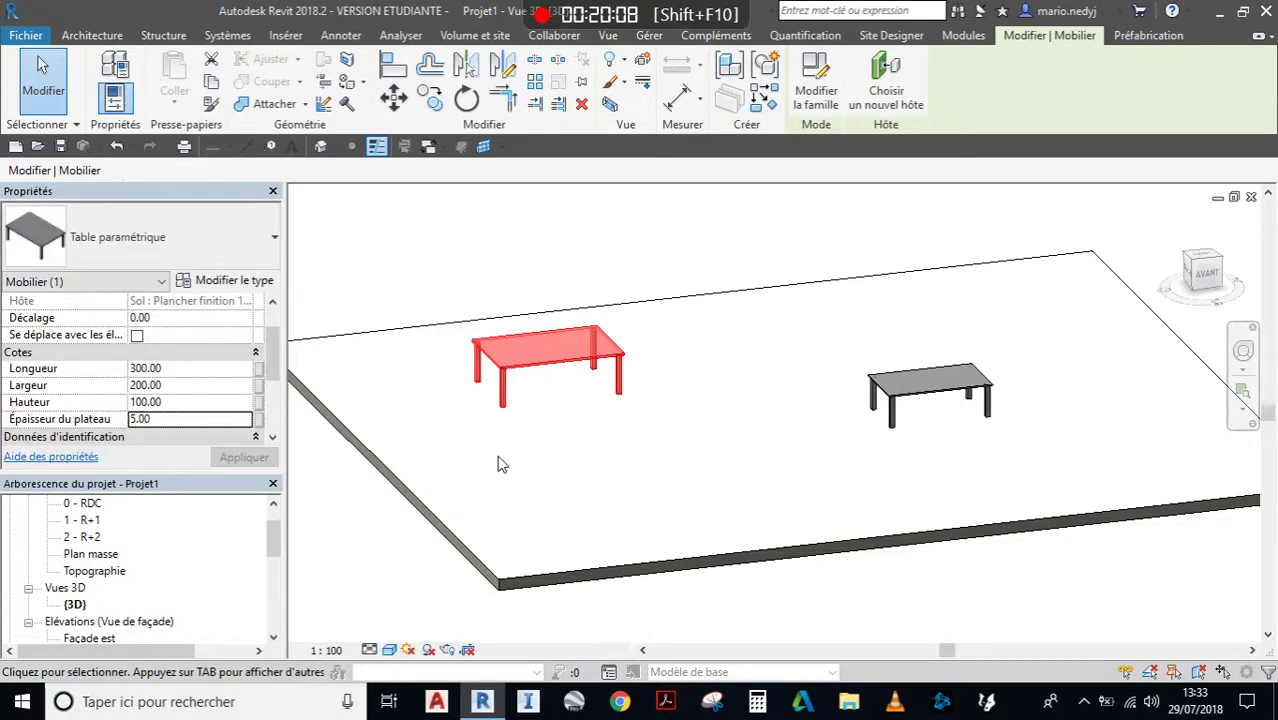
{"action": "left_click", "coordinate": [578, 358]}
{"action": "scroll", "coordinate": [590, 362], "scroll_direction": "up", "scroll_amount": 3}
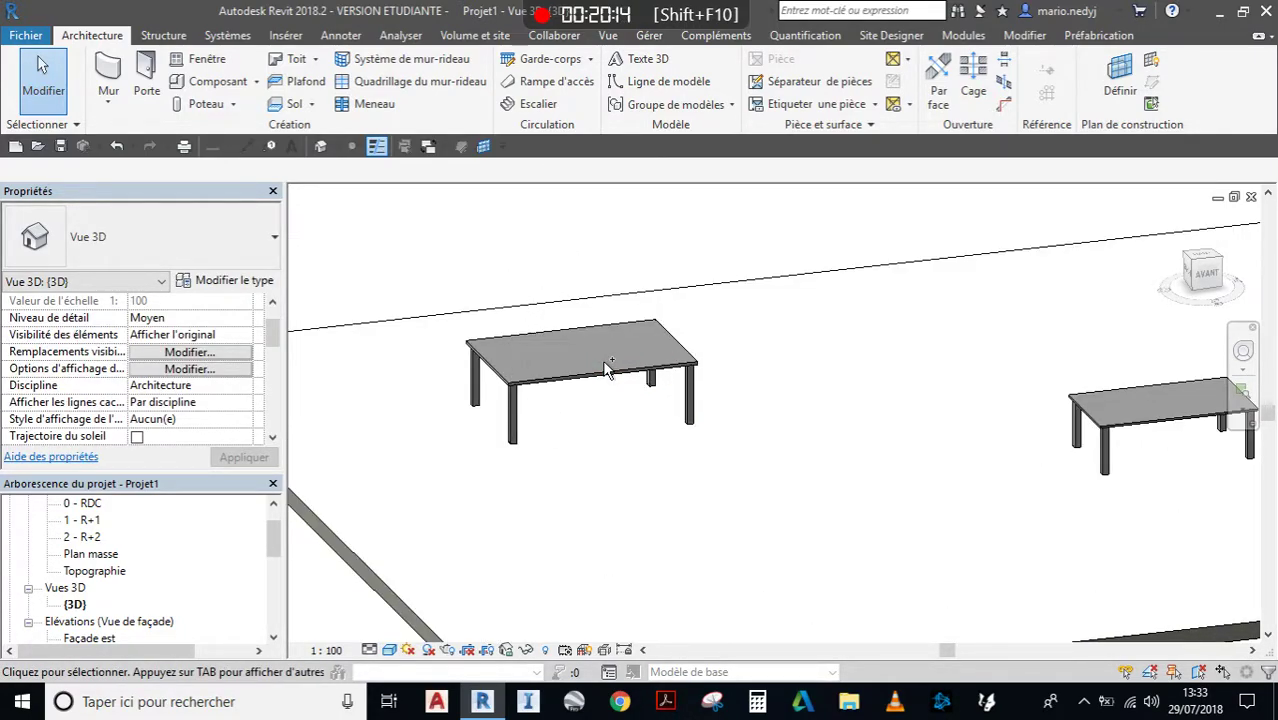
{"action": "left_click", "coordinate": [225, 281]}
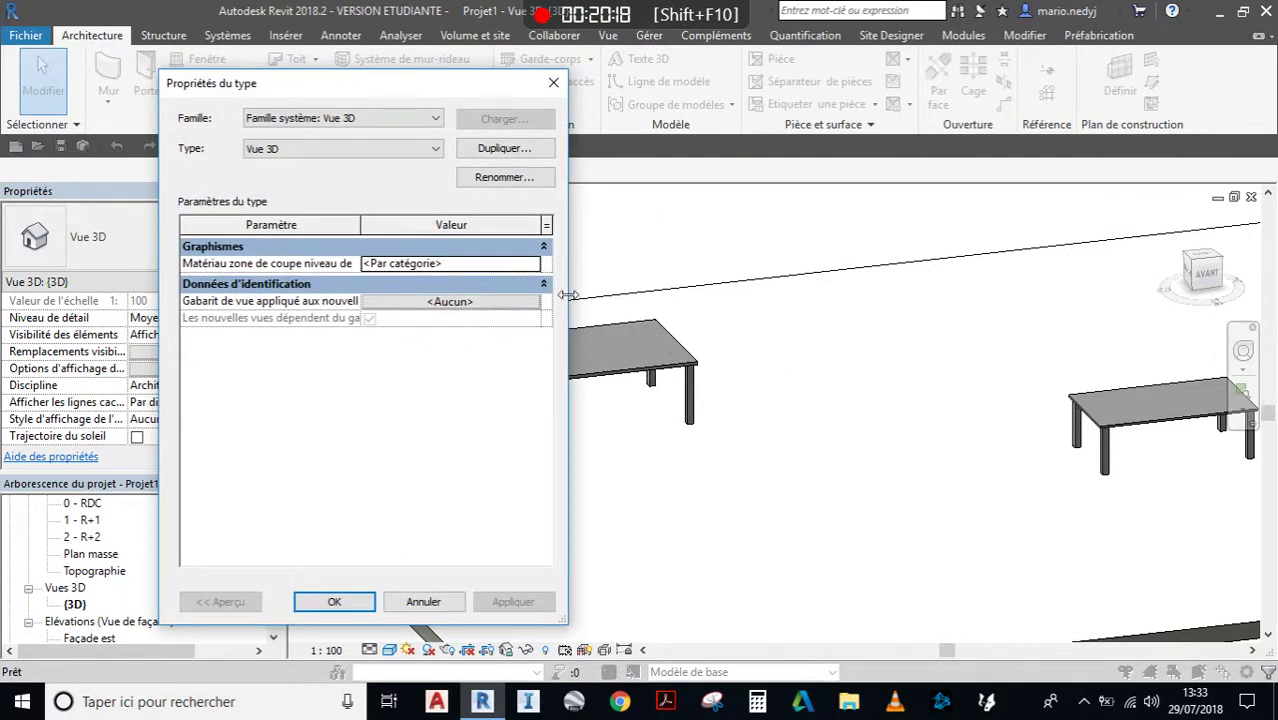
{"action": "left_click", "coordinate": [483, 153]}
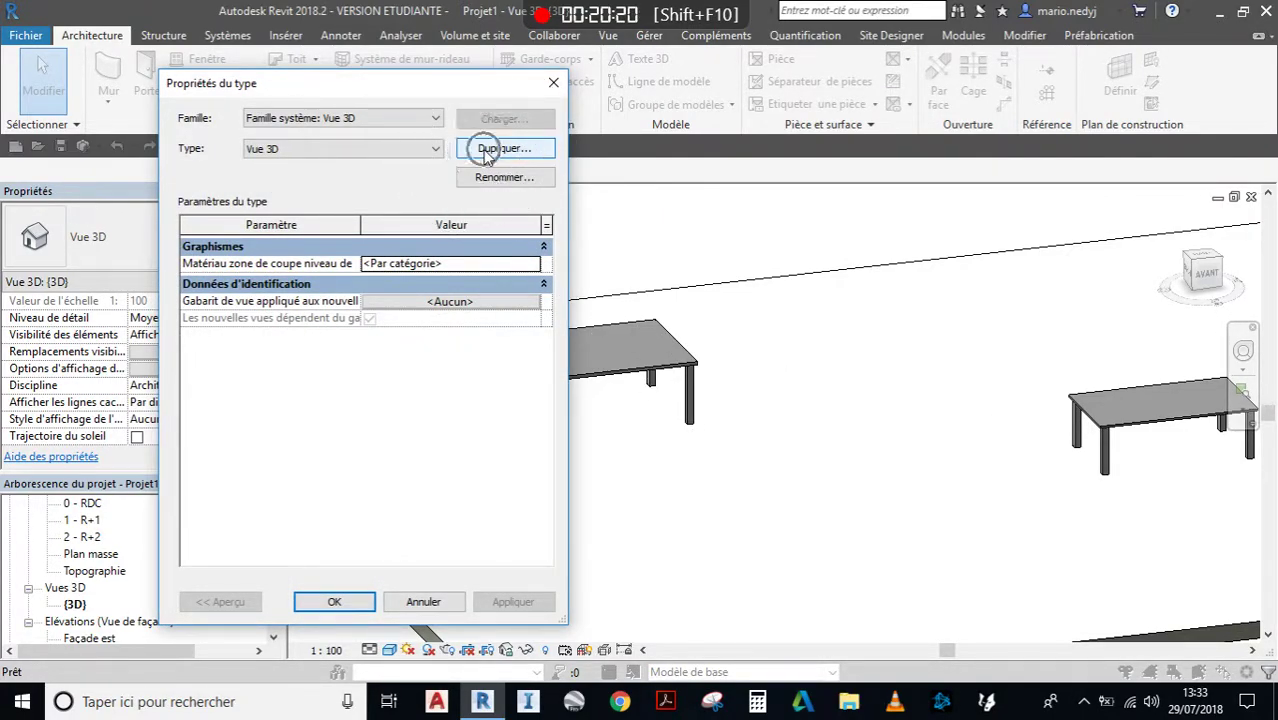
{"action": "left_click", "coordinate": [422, 601]}
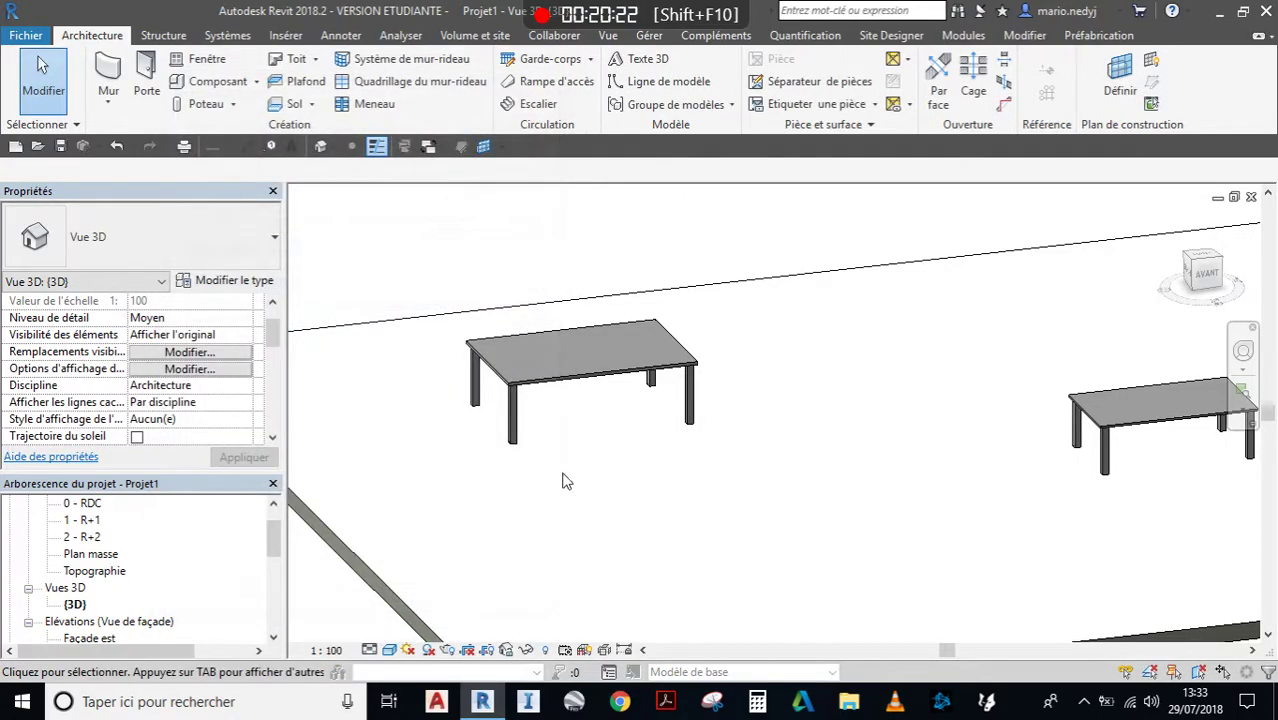
{"action": "left_click", "coordinate": [571, 380]}
{"action": "scroll", "coordinate": [647, 416], "scroll_direction": "down", "scroll_amount": 1}
{"action": "left_click", "coordinate": [716, 399]}
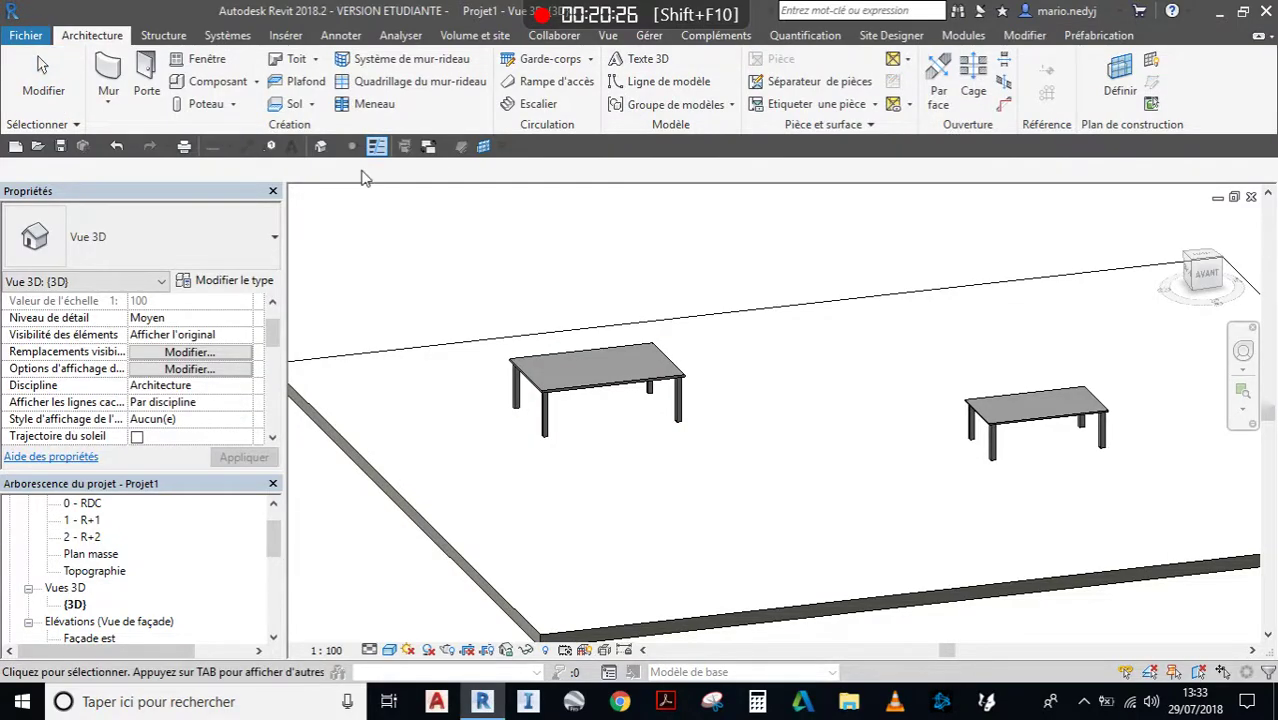
Return to the Table paramétrique family and open its Niveau de réf. floor plan.
{"action": "left_click", "coordinate": [438, 147]}
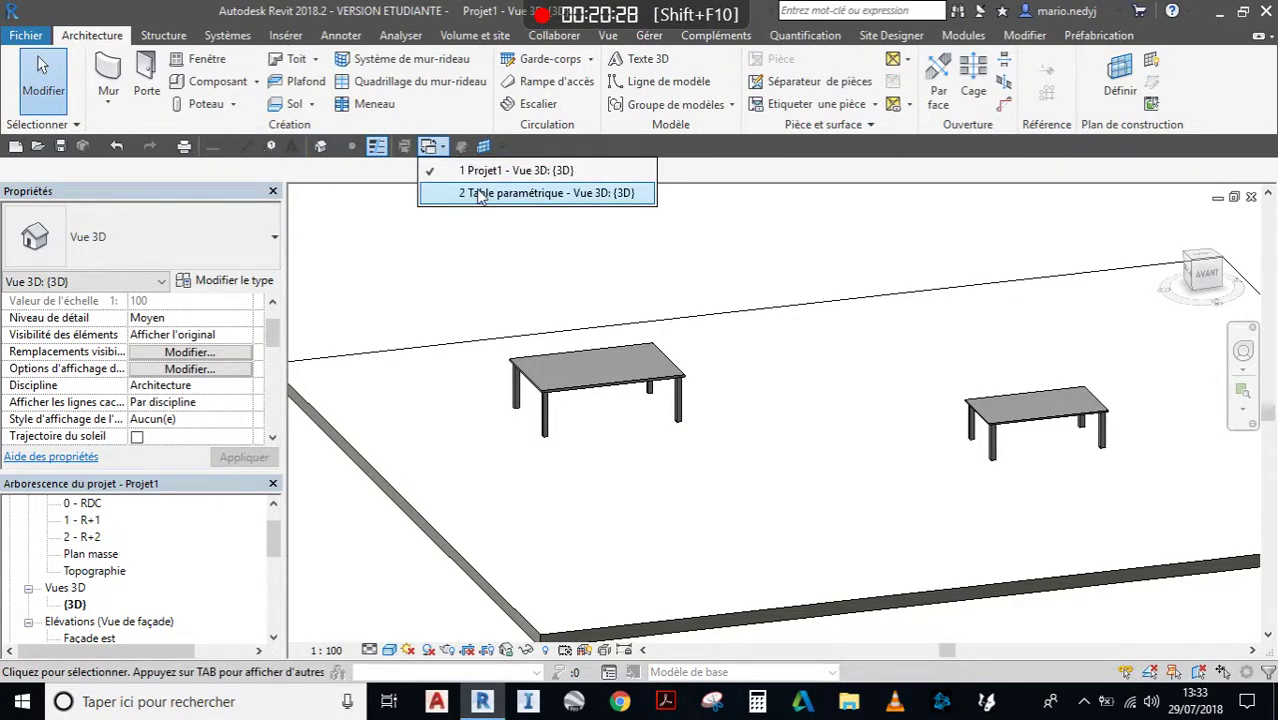
{"action": "left_click", "coordinate": [480, 194]}
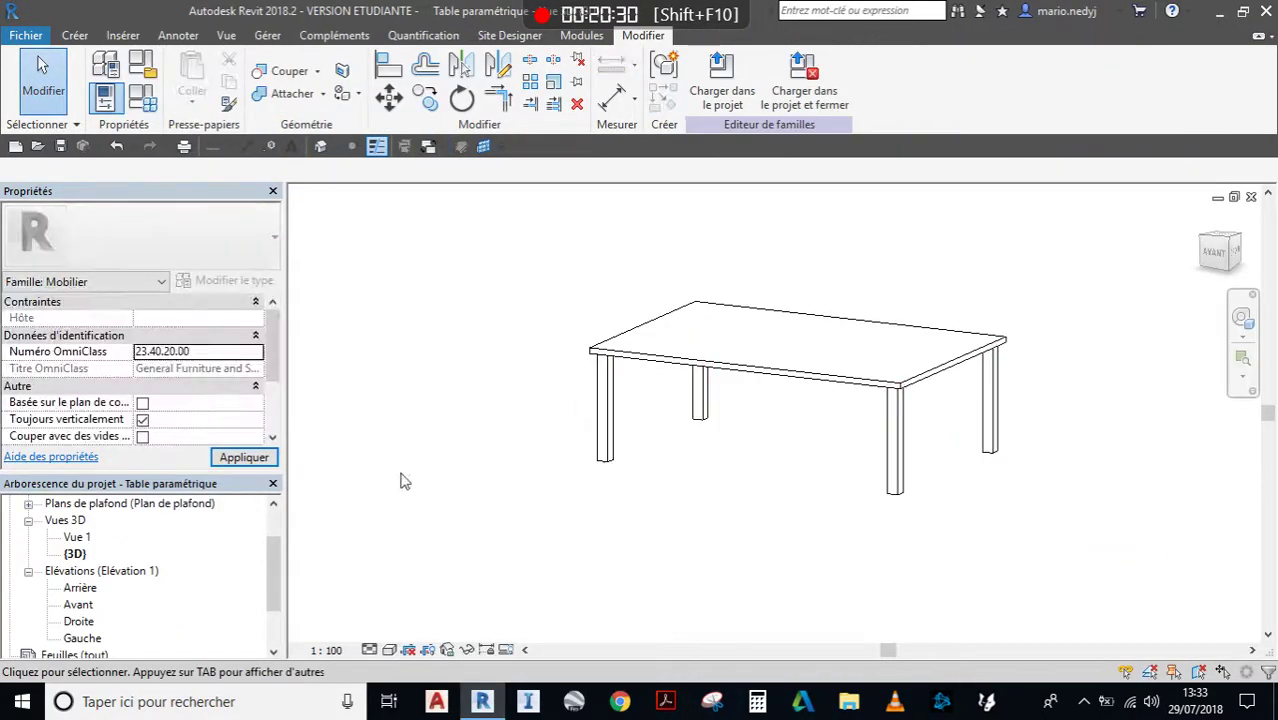
{"action": "scroll", "coordinate": [155, 541], "scroll_direction": "up", "scroll_amount": 1}
{"action": "double_click", "coordinate": [70, 539]}
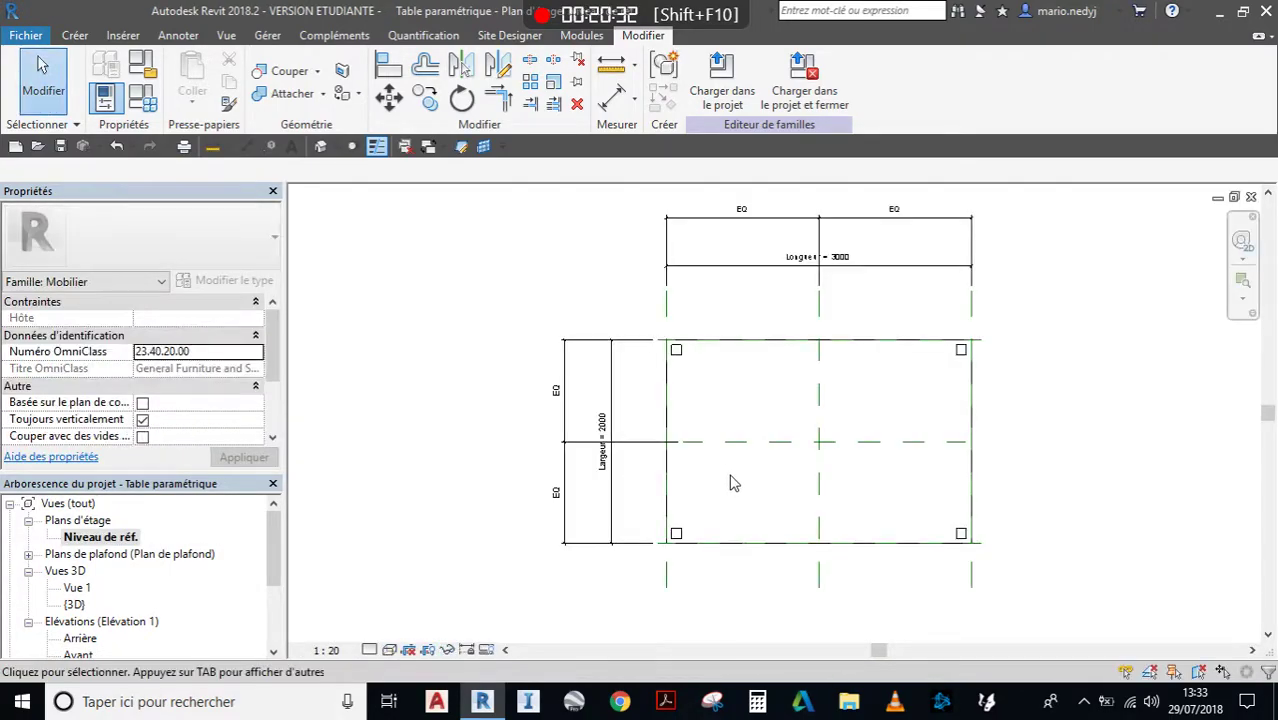
{"action": "scroll", "coordinate": [805, 467], "scroll_direction": "up", "scroll_amount": 1}
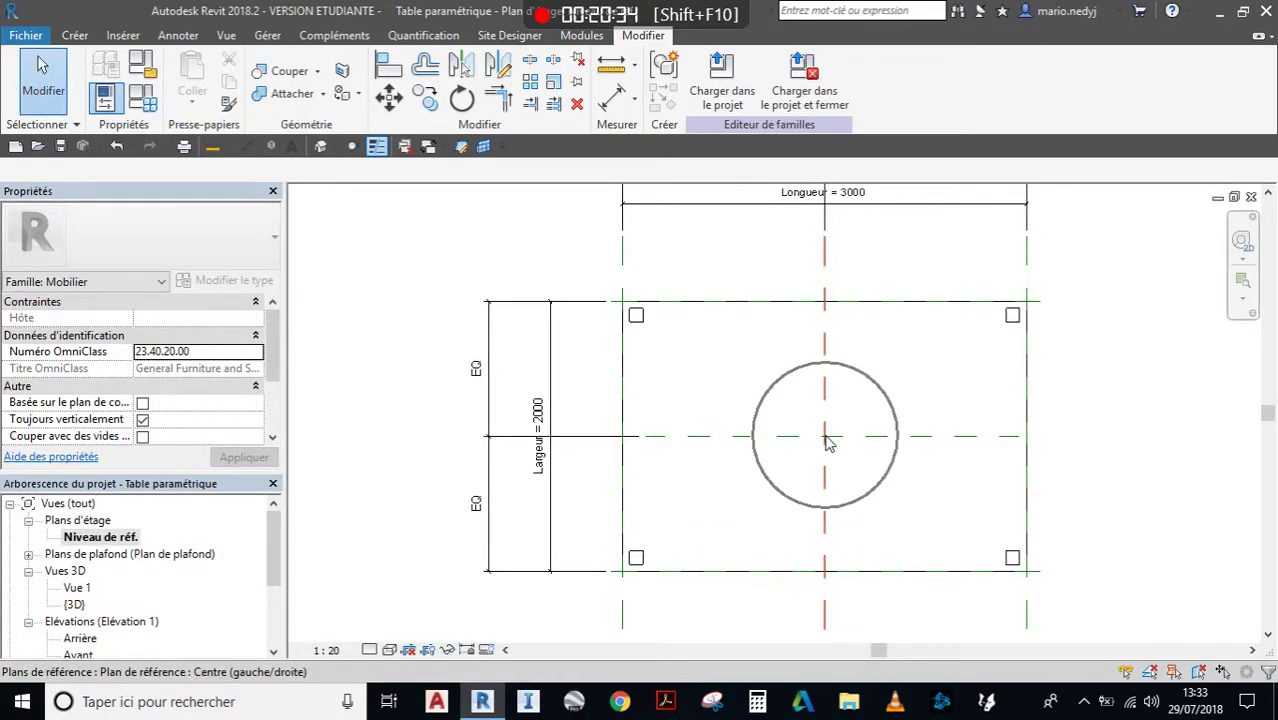
{"action": "scroll", "coordinate": [828, 440], "scroll_direction": "down", "scroll_amount": 2}
{"action": "scroll", "coordinate": [826, 443], "scroll_direction": "up", "scroll_amount": 1}
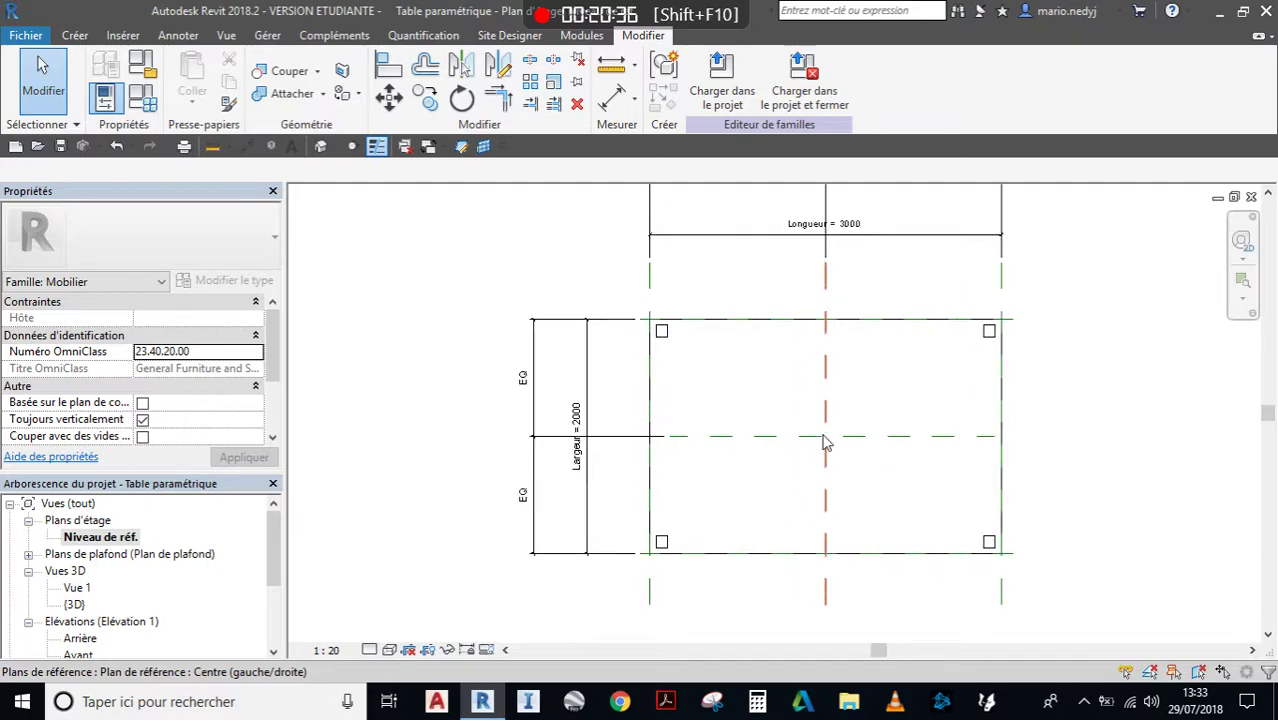
Make the reference planes along the tabletop's left and upper edges define the family's origin.
{"action": "left_click", "coordinate": [650, 288]}
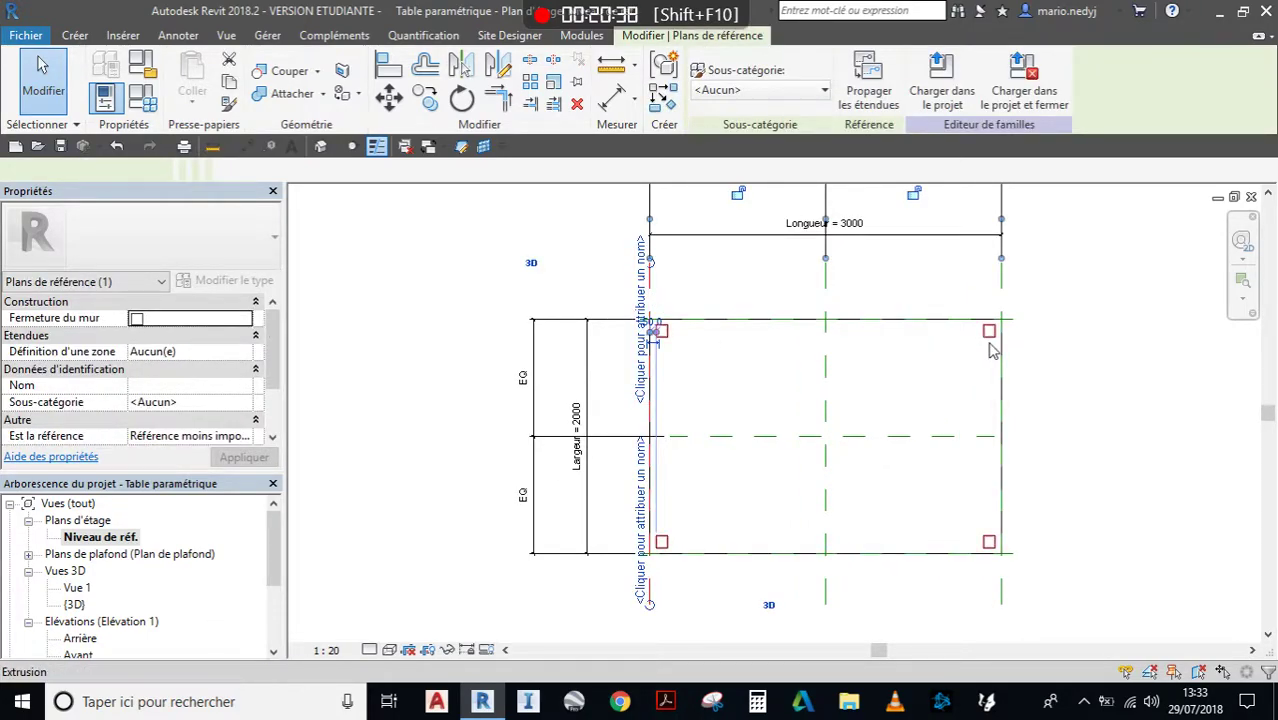
{"action": "scroll", "coordinate": [655, 300], "scroll_direction": "up", "scroll_amount": 1}
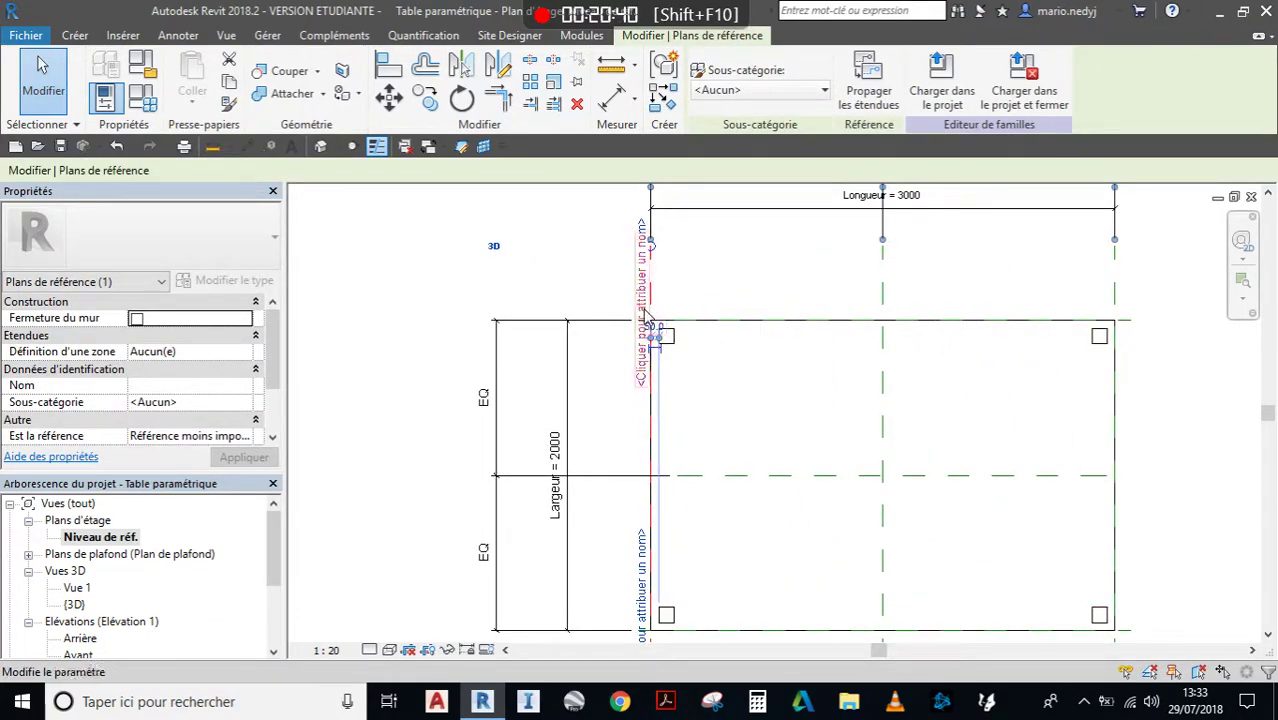
{"action": "scroll", "coordinate": [1136, 321], "scroll_direction": "up", "scroll_amount": 2}
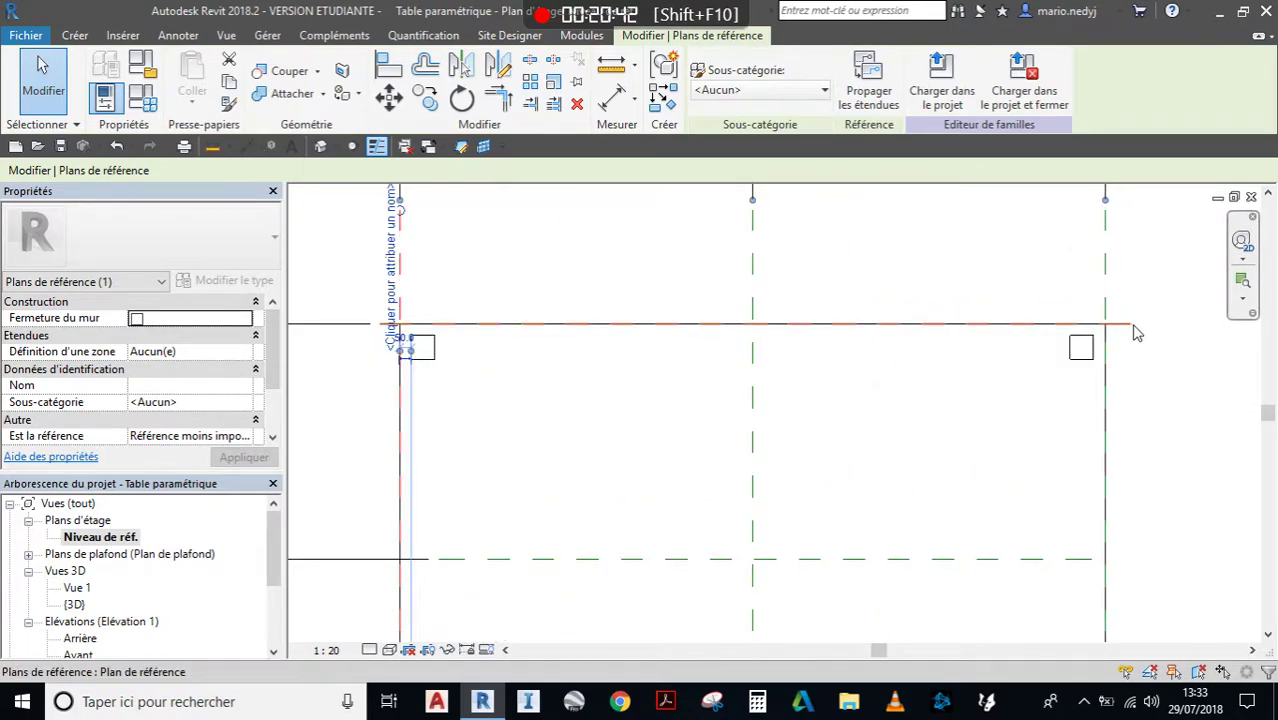
{"action": "left_click", "coordinate": [1136, 323]}
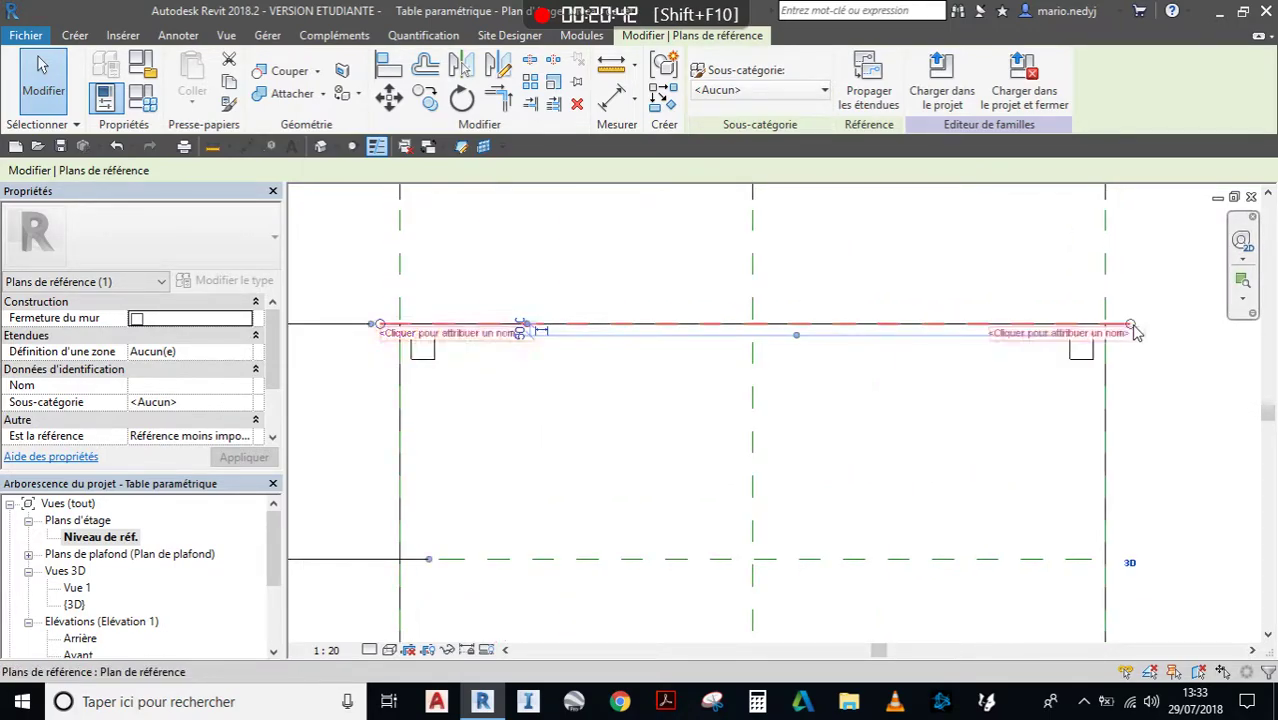
{"action": "left_click", "coordinate": [401, 270], "text": "ctrl"}
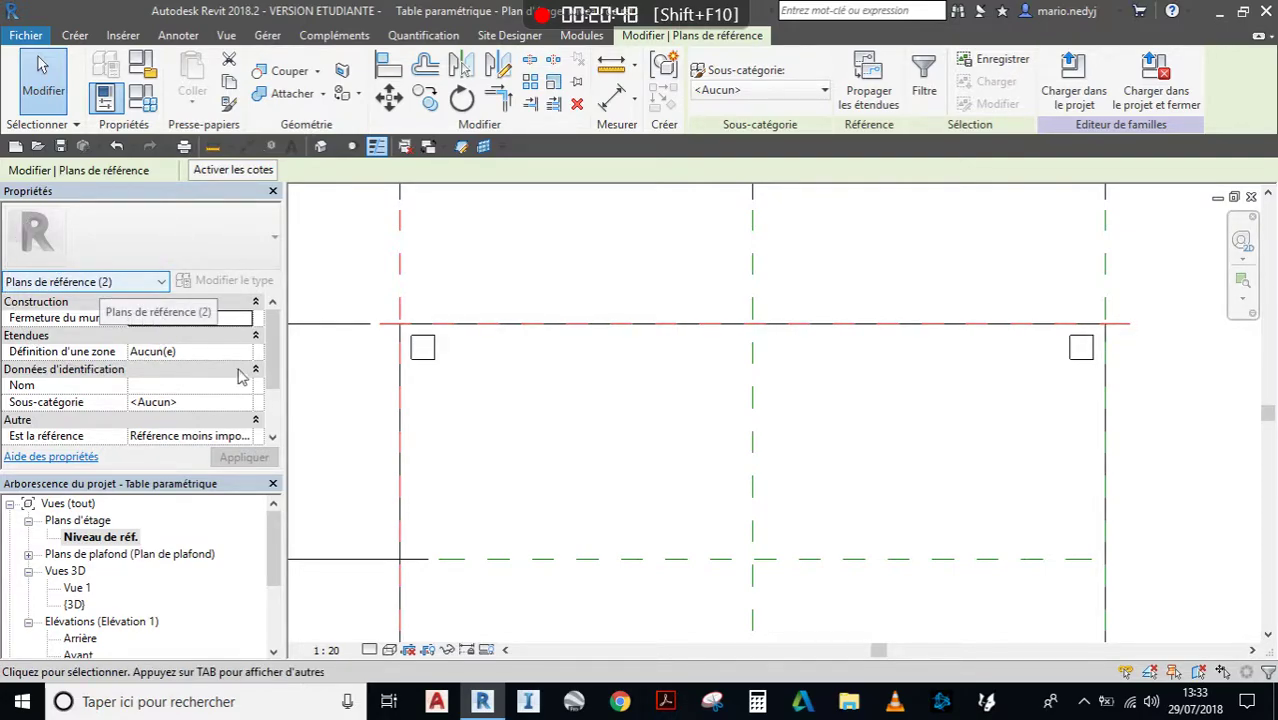
{"action": "scroll", "coordinate": [210, 355], "scroll_direction": "down", "scroll_amount": 3}
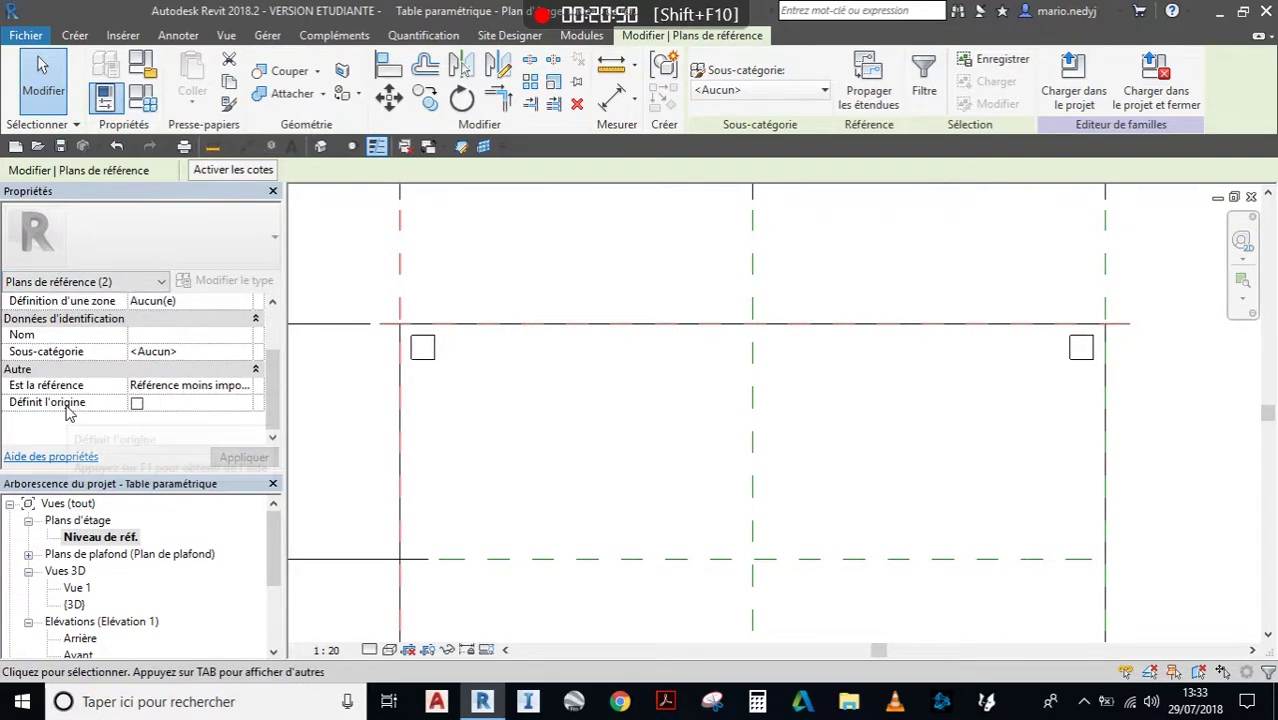
{"action": "left_click", "coordinate": [138, 404]}
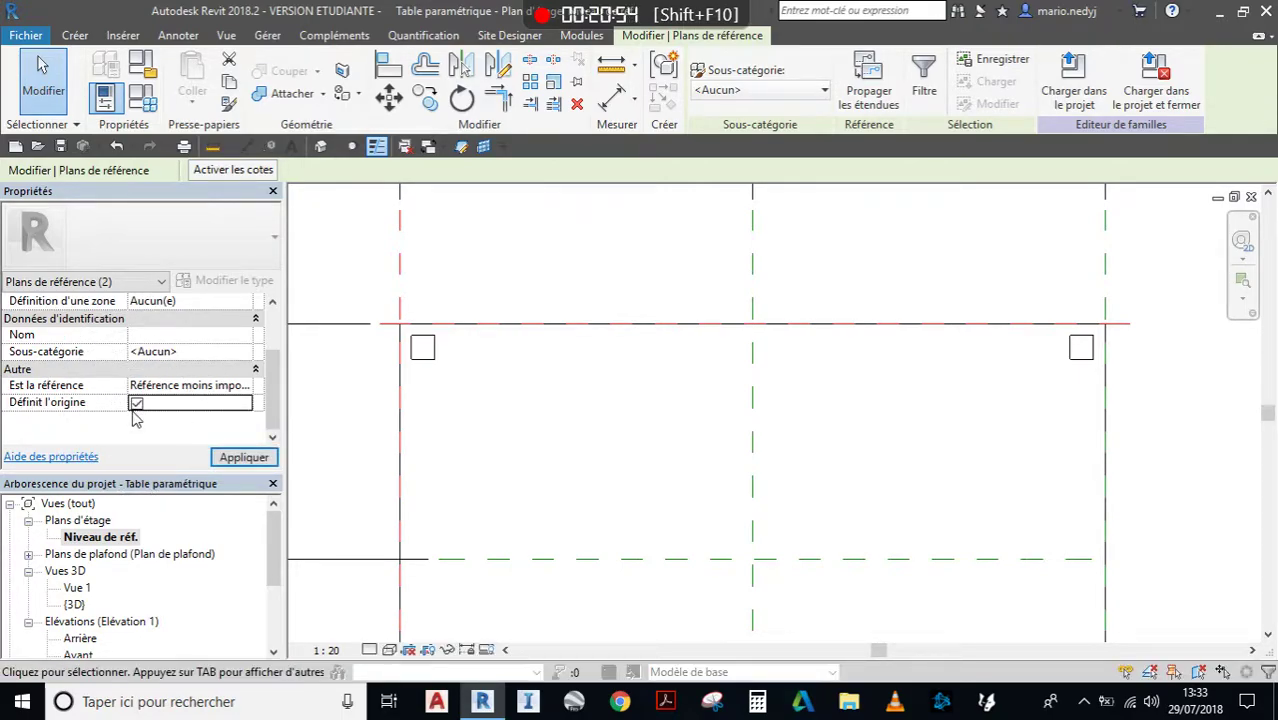
{"action": "left_click", "coordinate": [232, 459]}
{"action": "scroll", "coordinate": [570, 495], "scroll_direction": "down", "scroll_amount": 3}
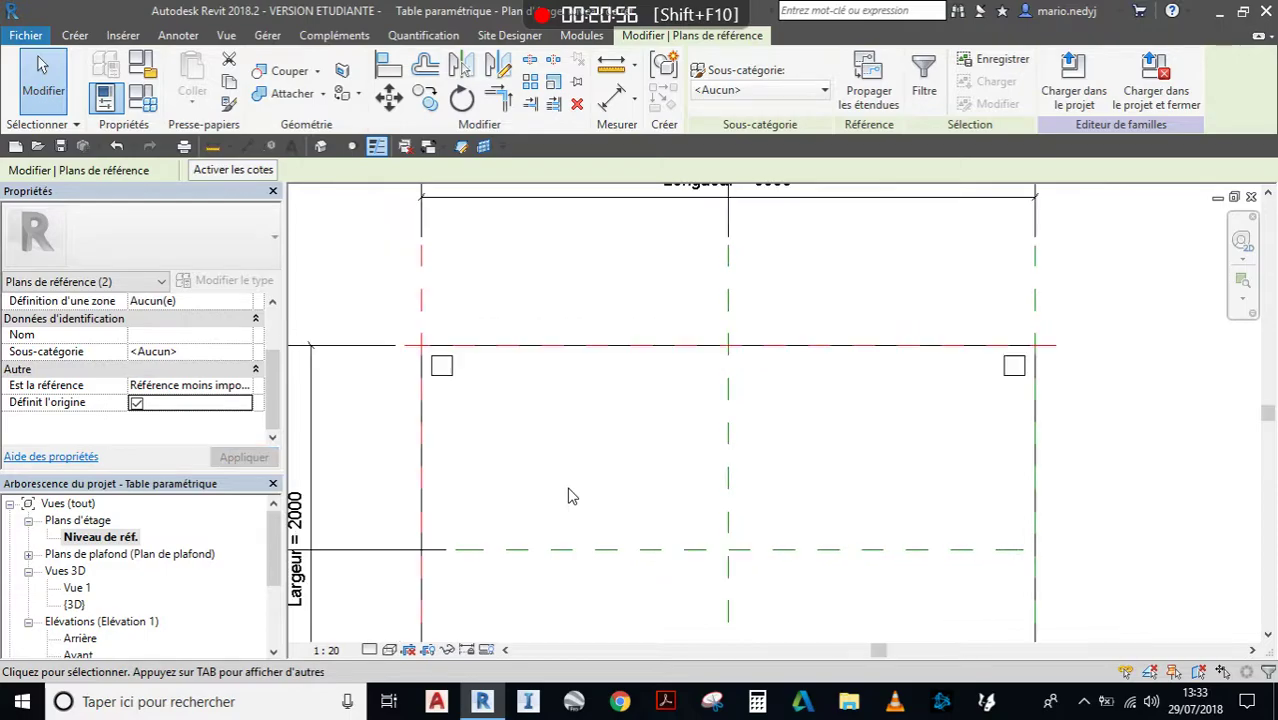
{"action": "left_click", "coordinate": [571, 496]}
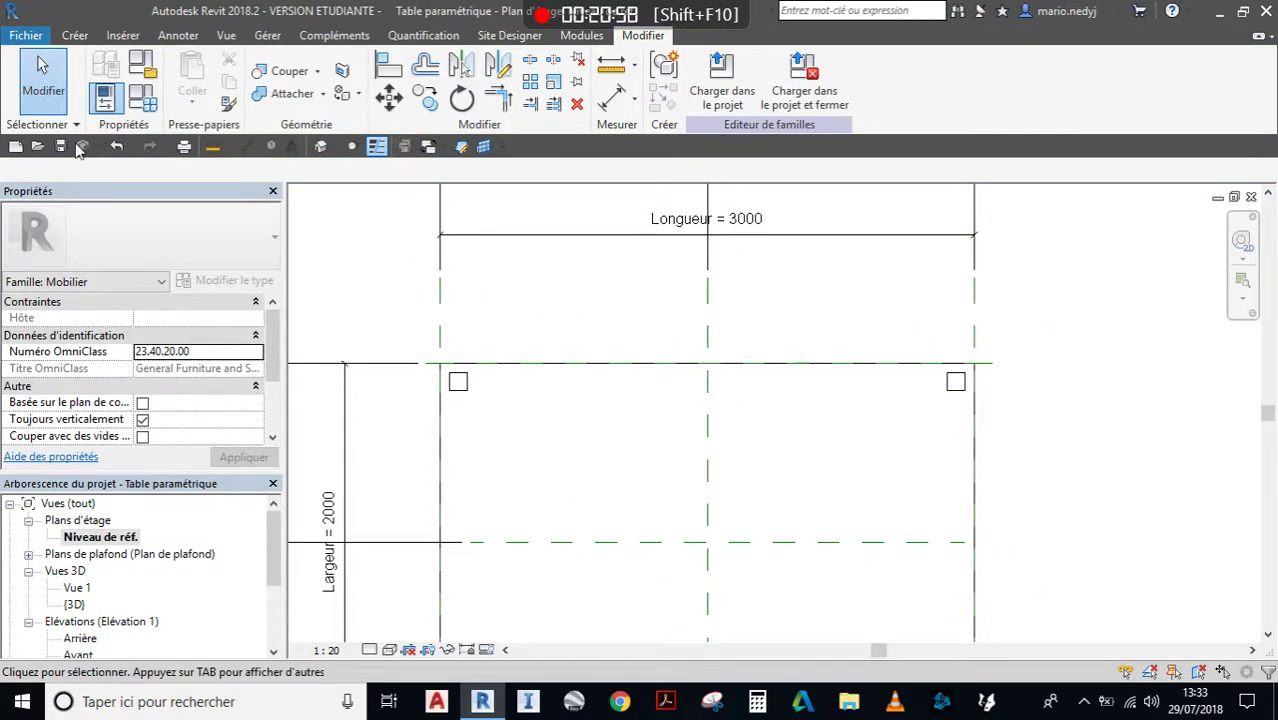
Save the table family and load it into the project again, replacing the existing version.
{"action": "left_click", "coordinate": [61, 147]}
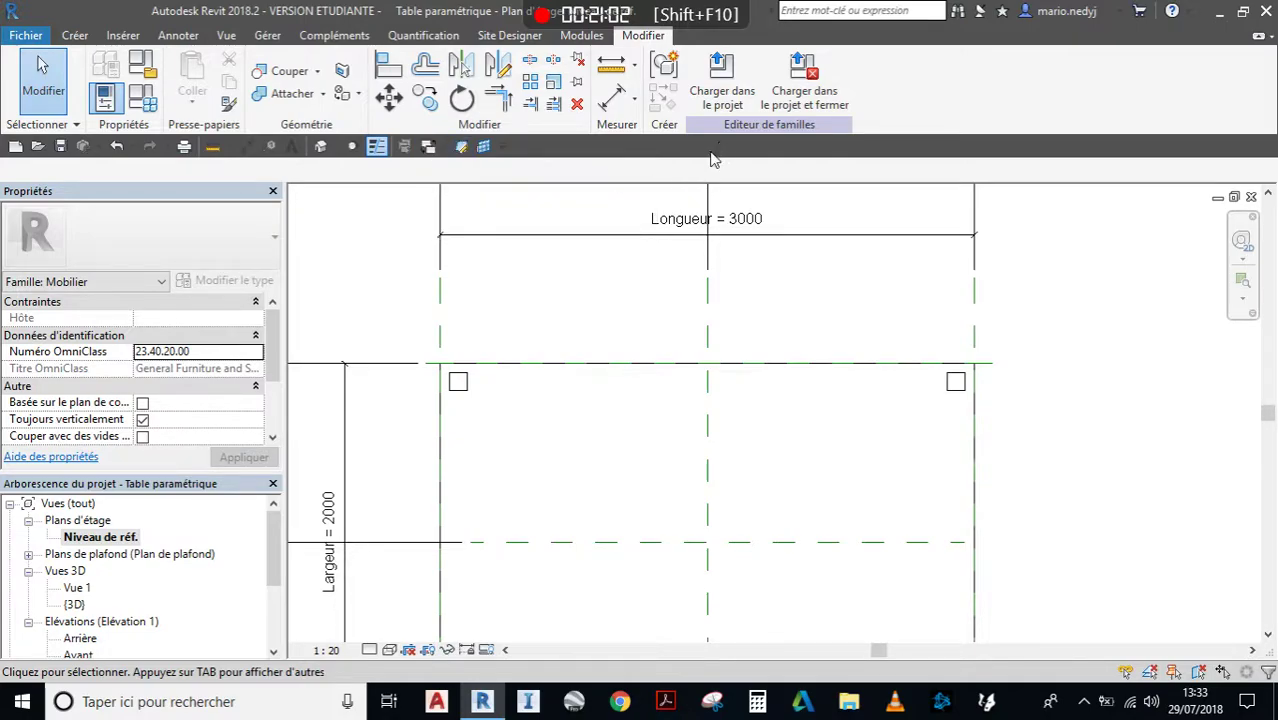
{"action": "left_click", "coordinate": [721, 80]}
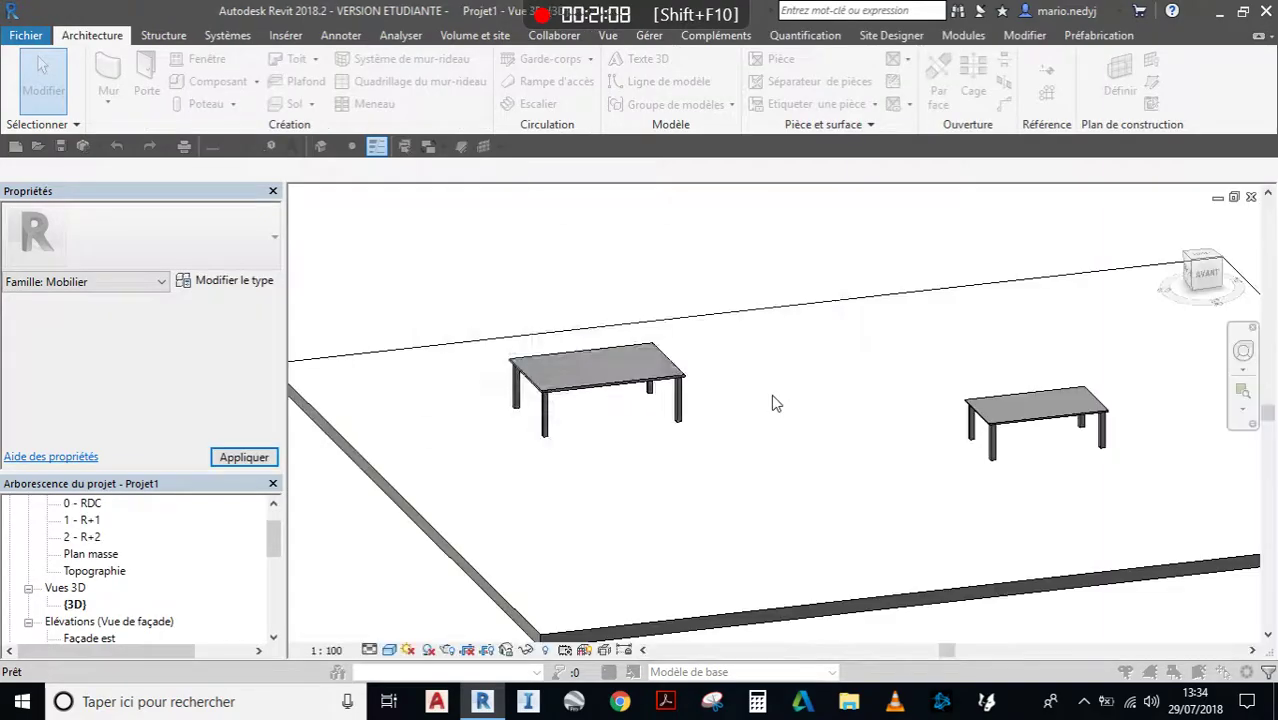
{"action": "left_click", "coordinate": [628, 300]}
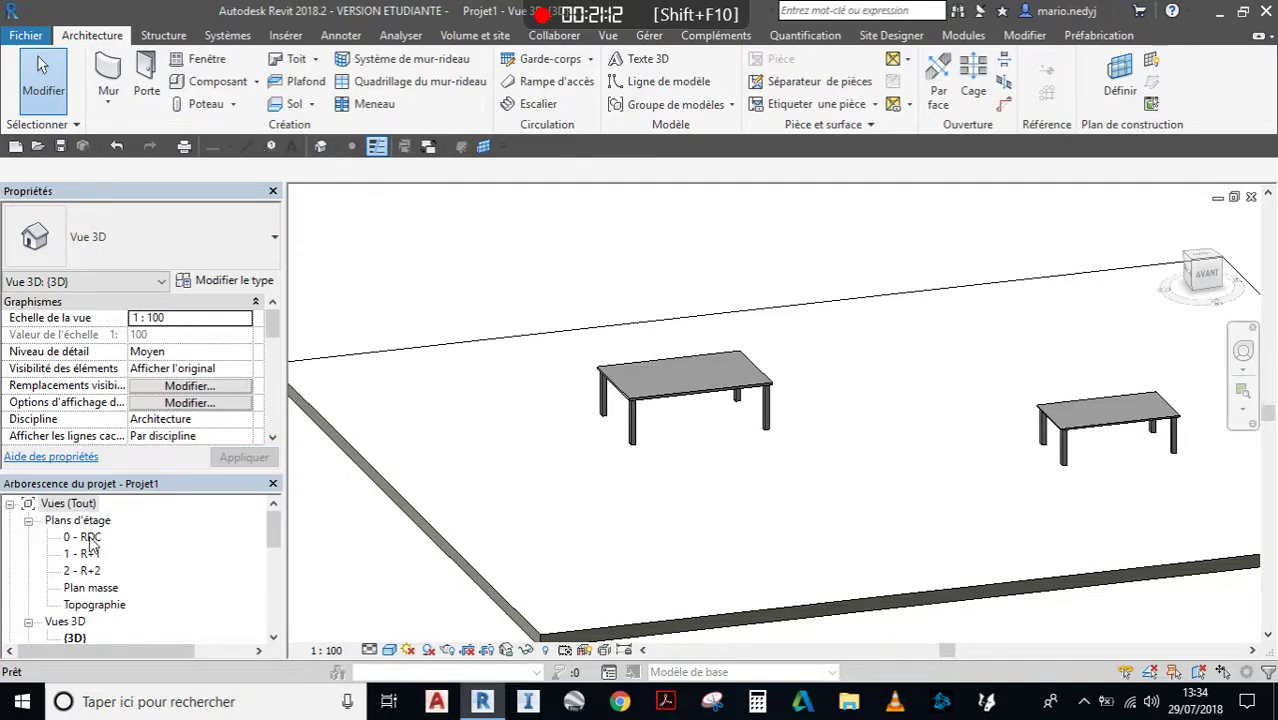
Open the project's 0 - RDC floor plan and start placing a new Table paramétrique component.
{"action": "double_click", "coordinate": [88, 540]}
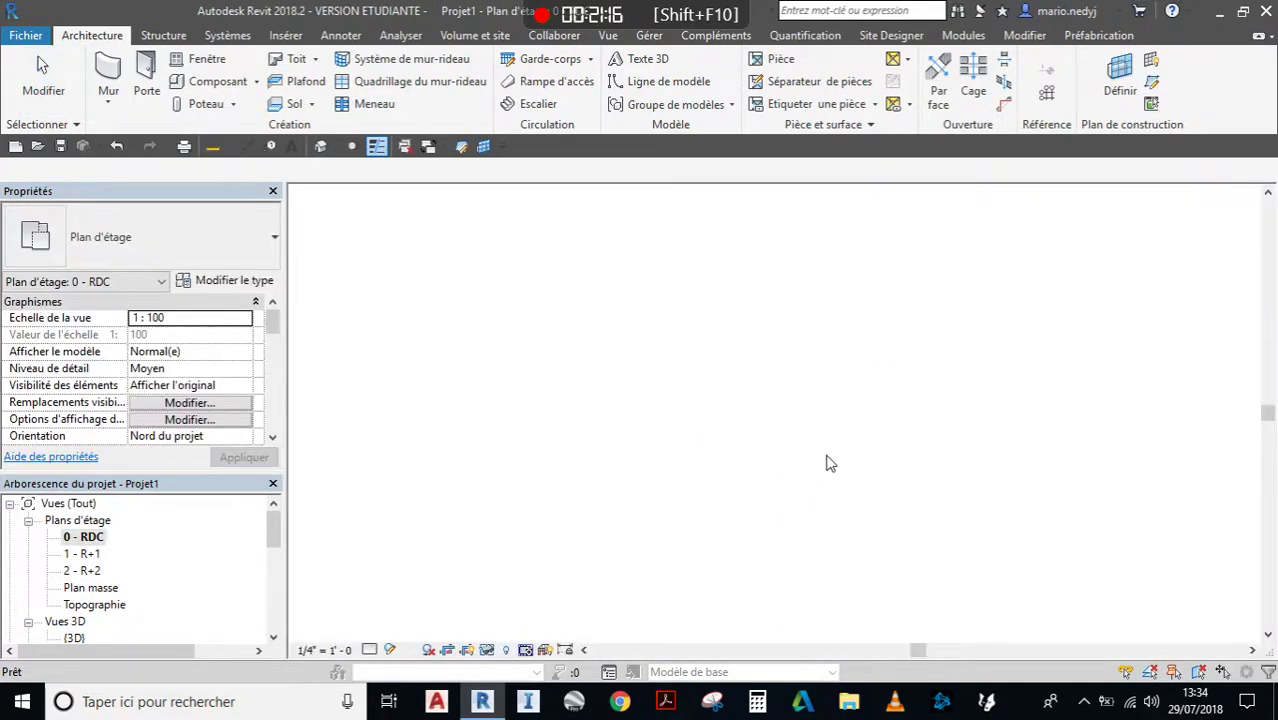
{"action": "scroll", "coordinate": [795, 455], "scroll_direction": "up", "scroll_amount": 5}
{"action": "middle_click_drag", "start_coordinate": [775, 447], "coordinate": [802, 414]}
{"action": "scroll", "coordinate": [822, 380], "scroll_direction": "up", "scroll_amount": 2}
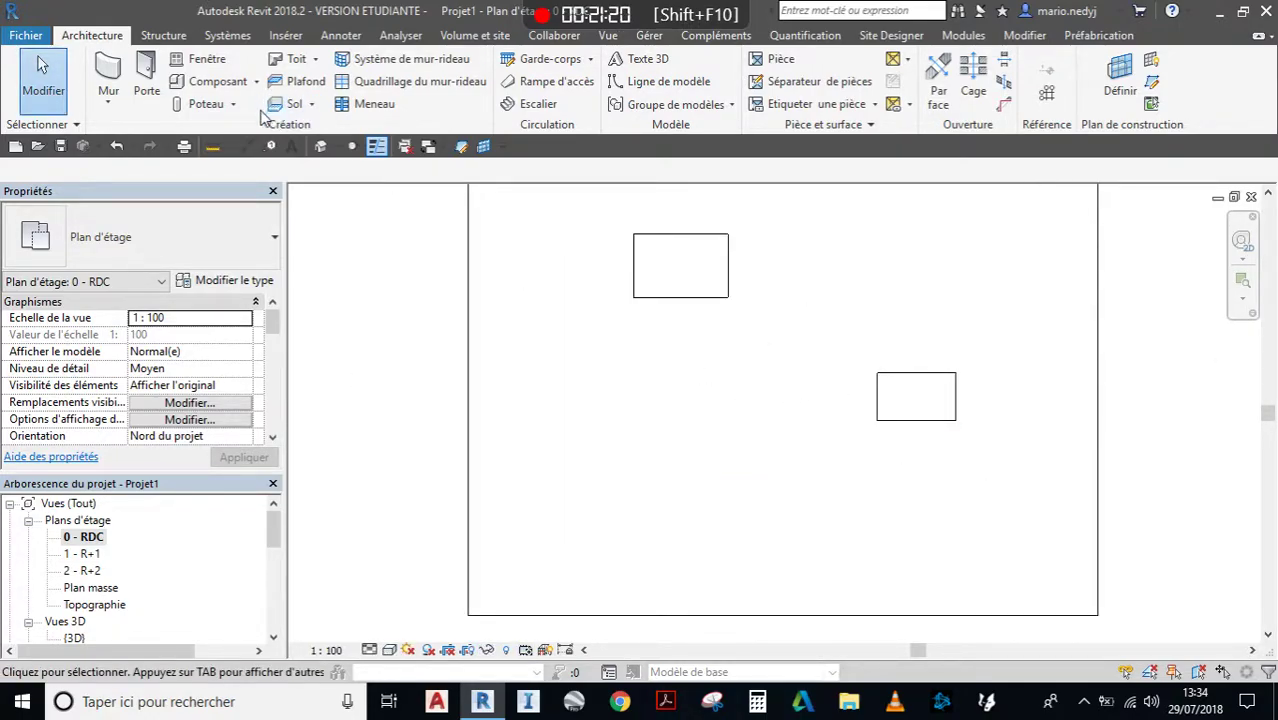
{"action": "left_click", "coordinate": [238, 85]}
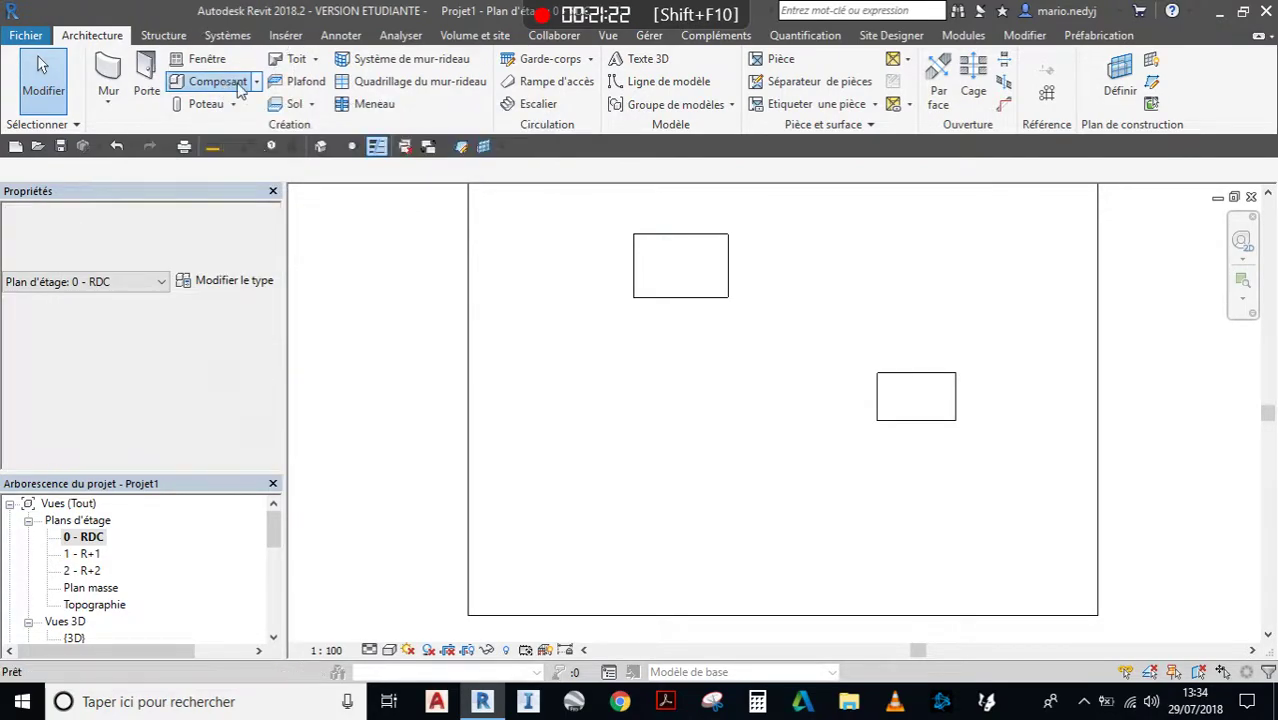
{"action": "scroll", "coordinate": [645, 436], "scroll_direction": "up", "scroll_amount": 4}
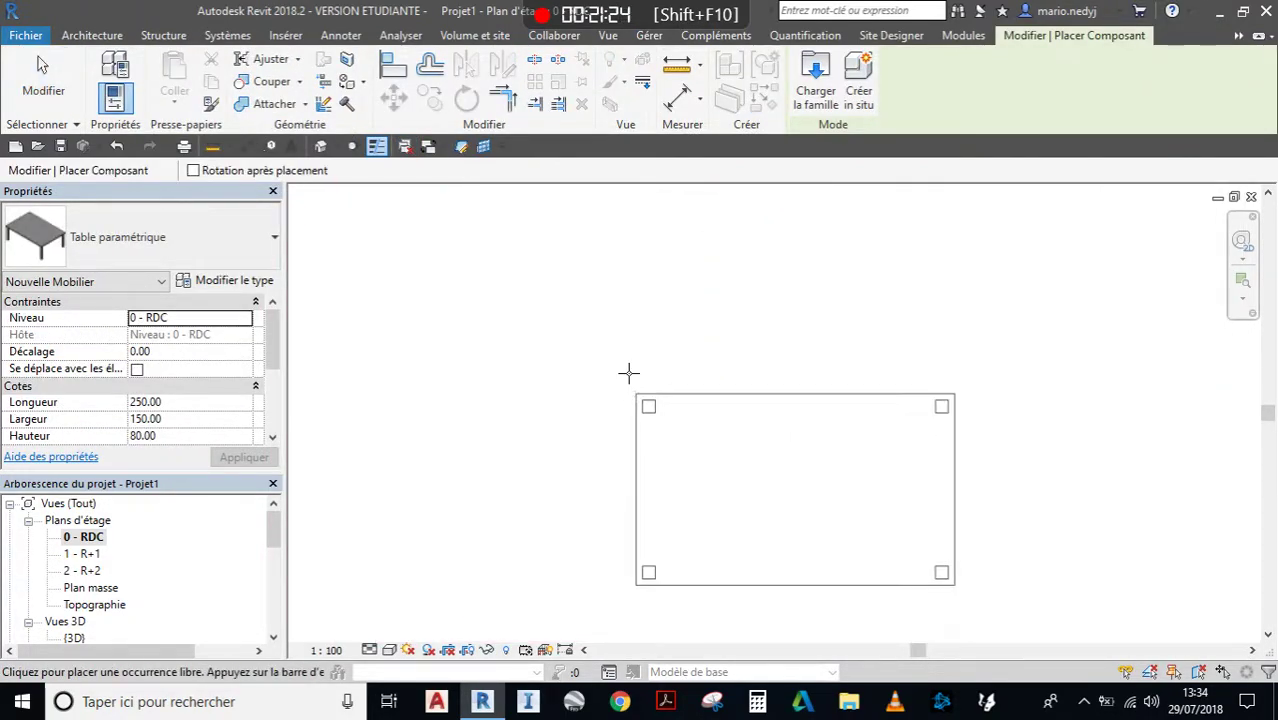